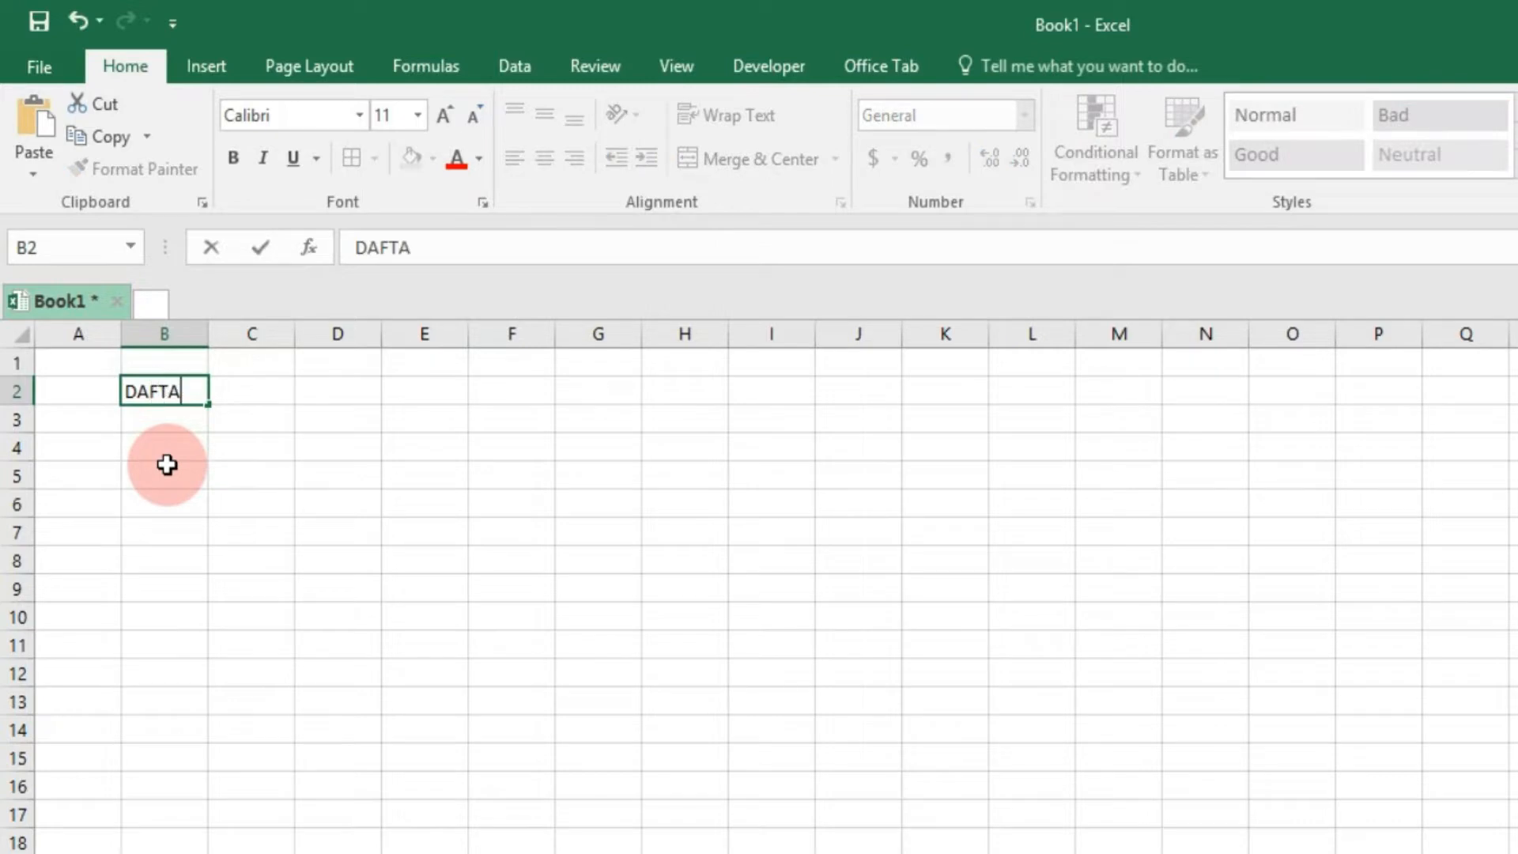
- Complete the title DAFTAR PENJUALAN LAPTOP in B2 and enter TAHUN 2017 - 2021 in B3
text(R PENJUALAN LAPTOP)
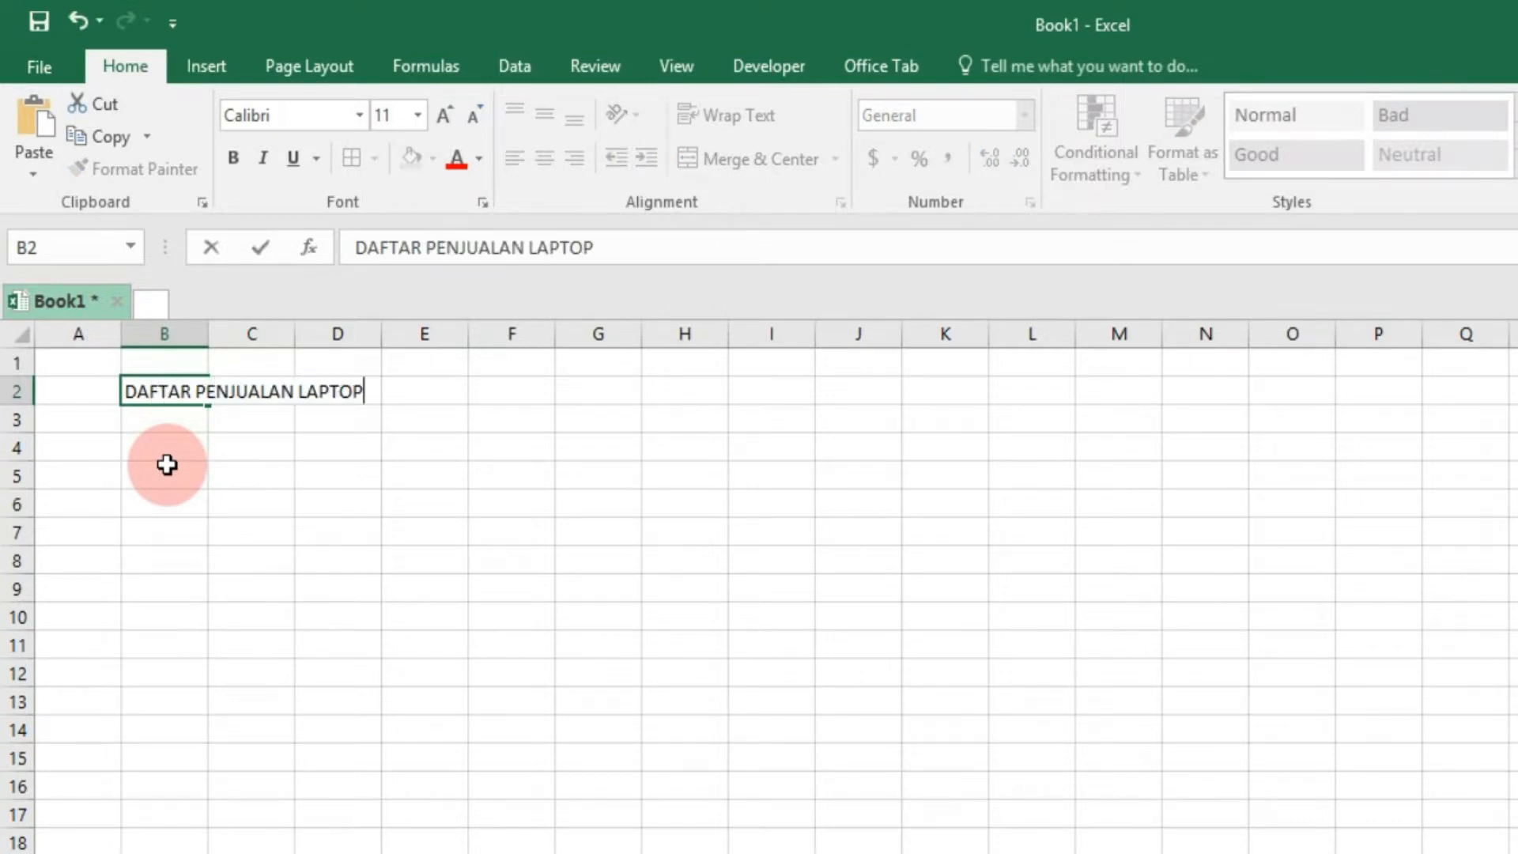
key(Return)
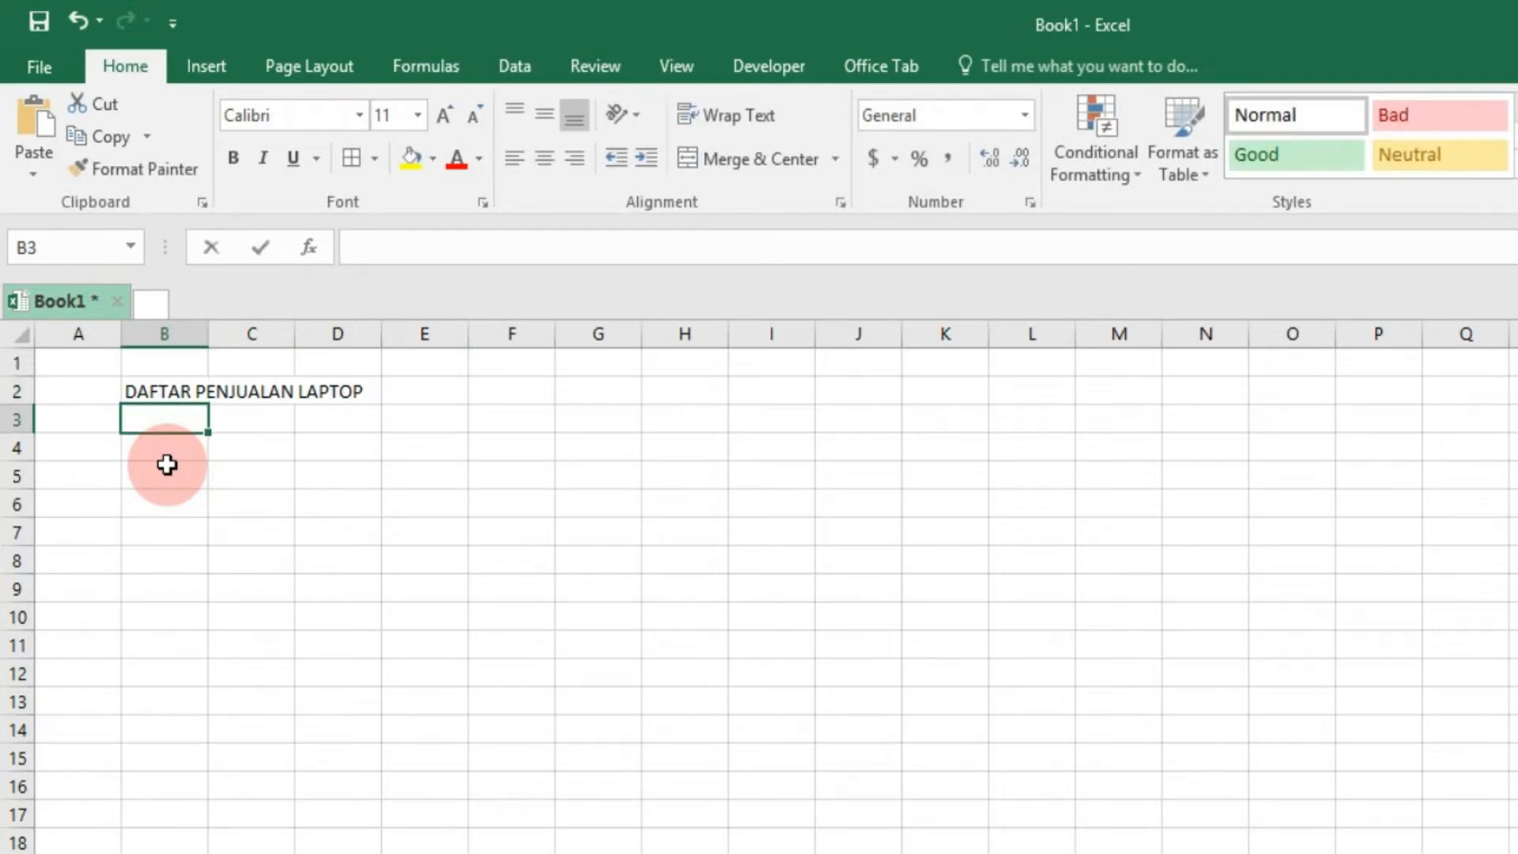
text(TAHUN 2017 - 2021)
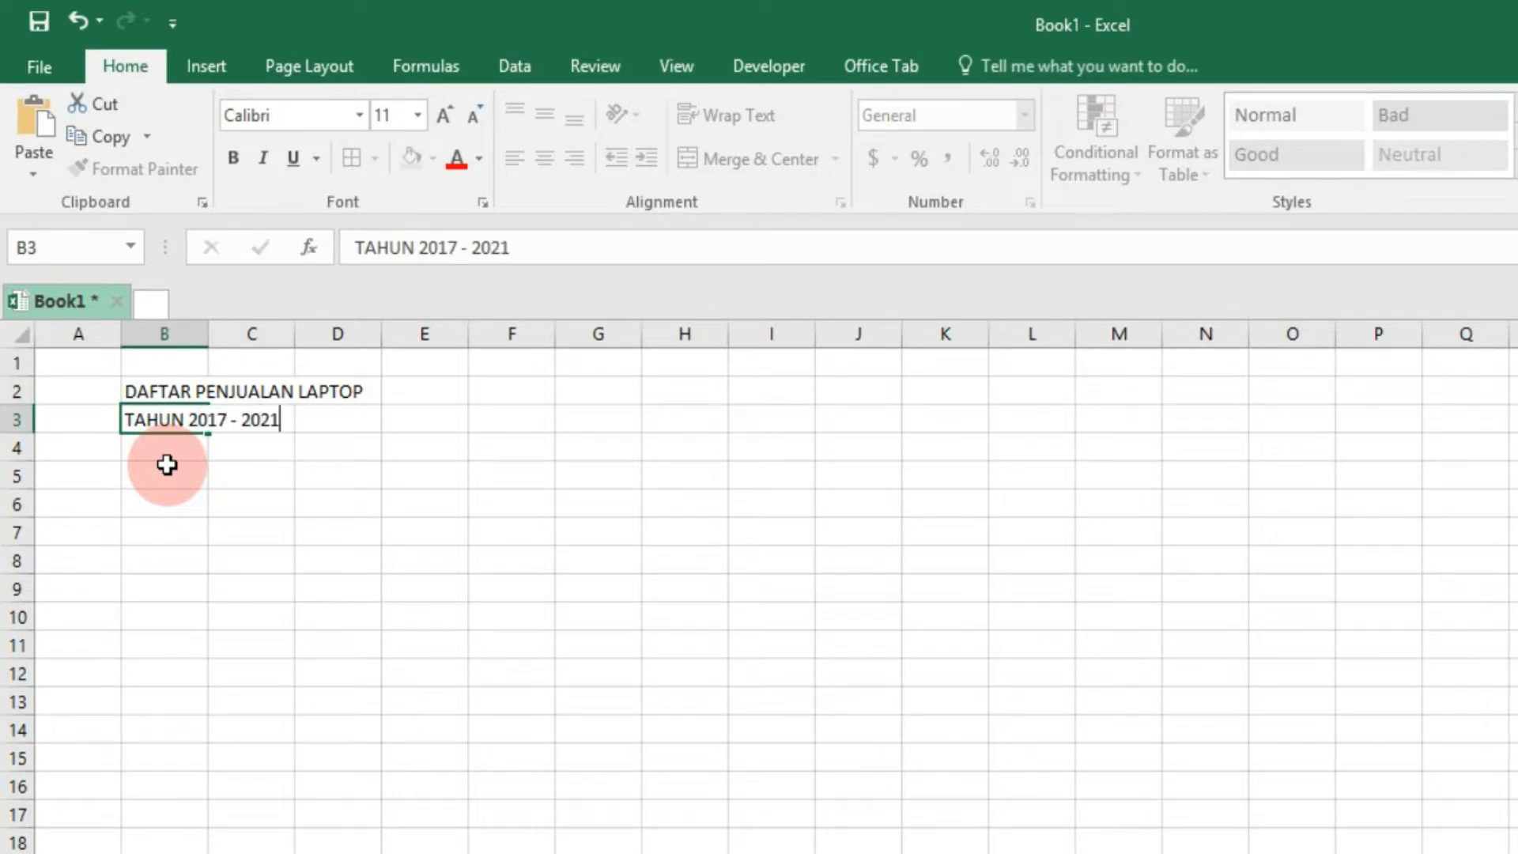
key(Return)
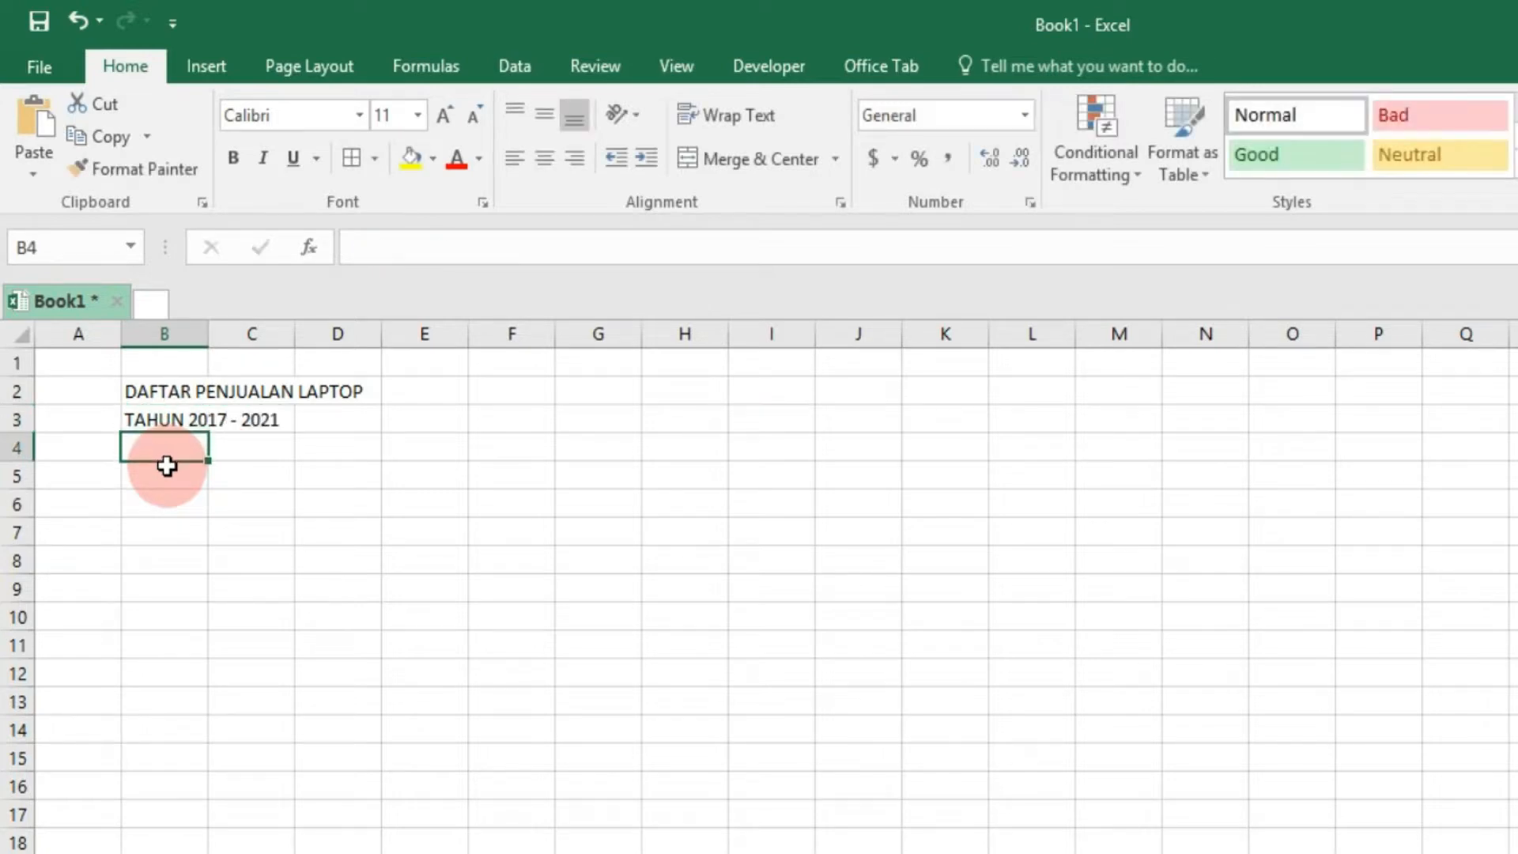
- Enter the column headings No, Merk Laptop and Penjualan (Unit) in cells B5 to D5
click(182, 533)
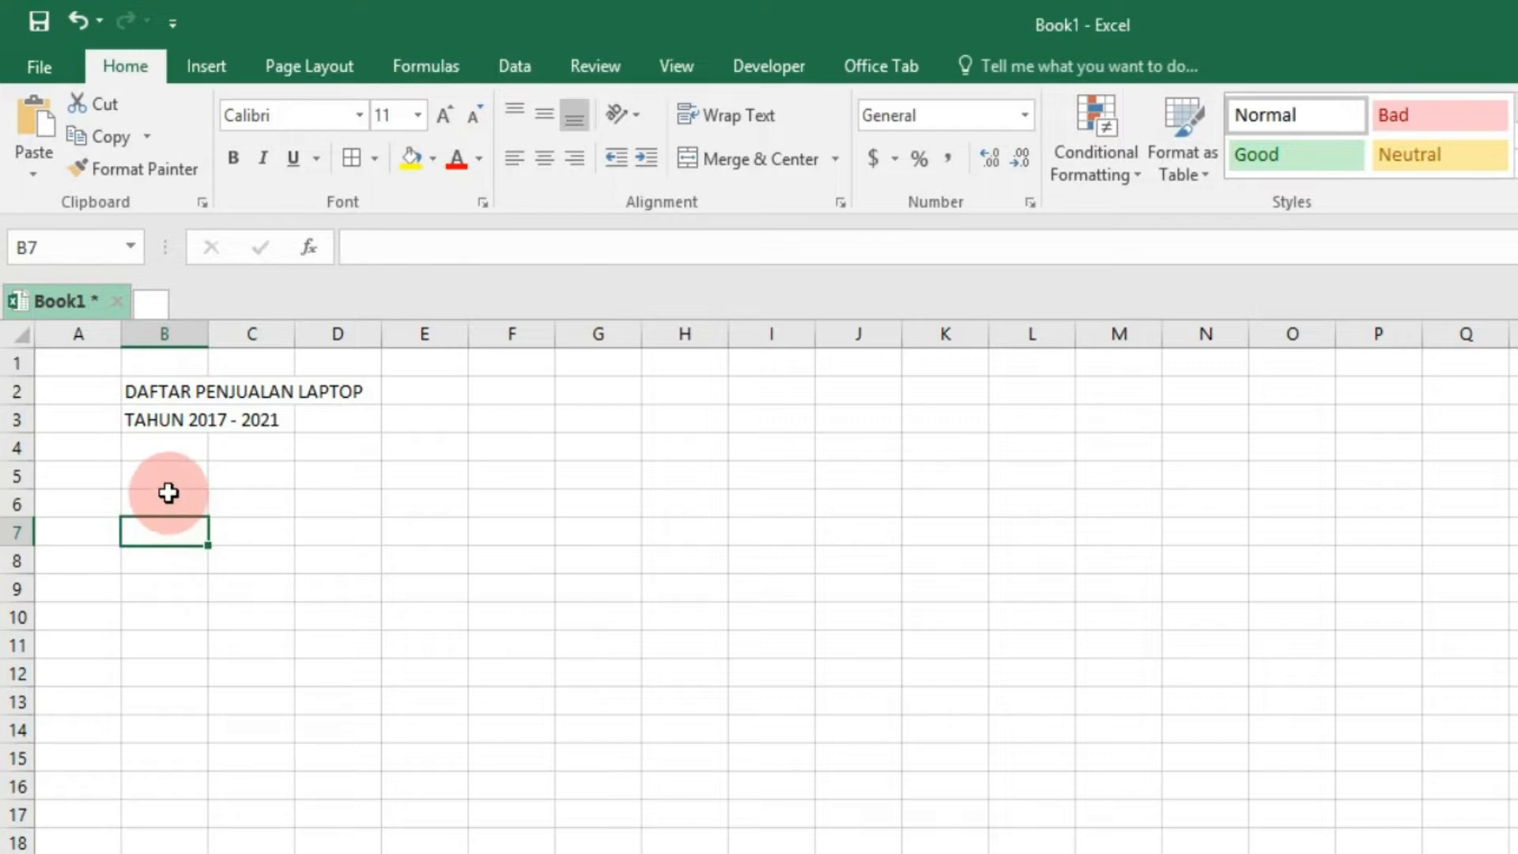
double_click(164, 476)
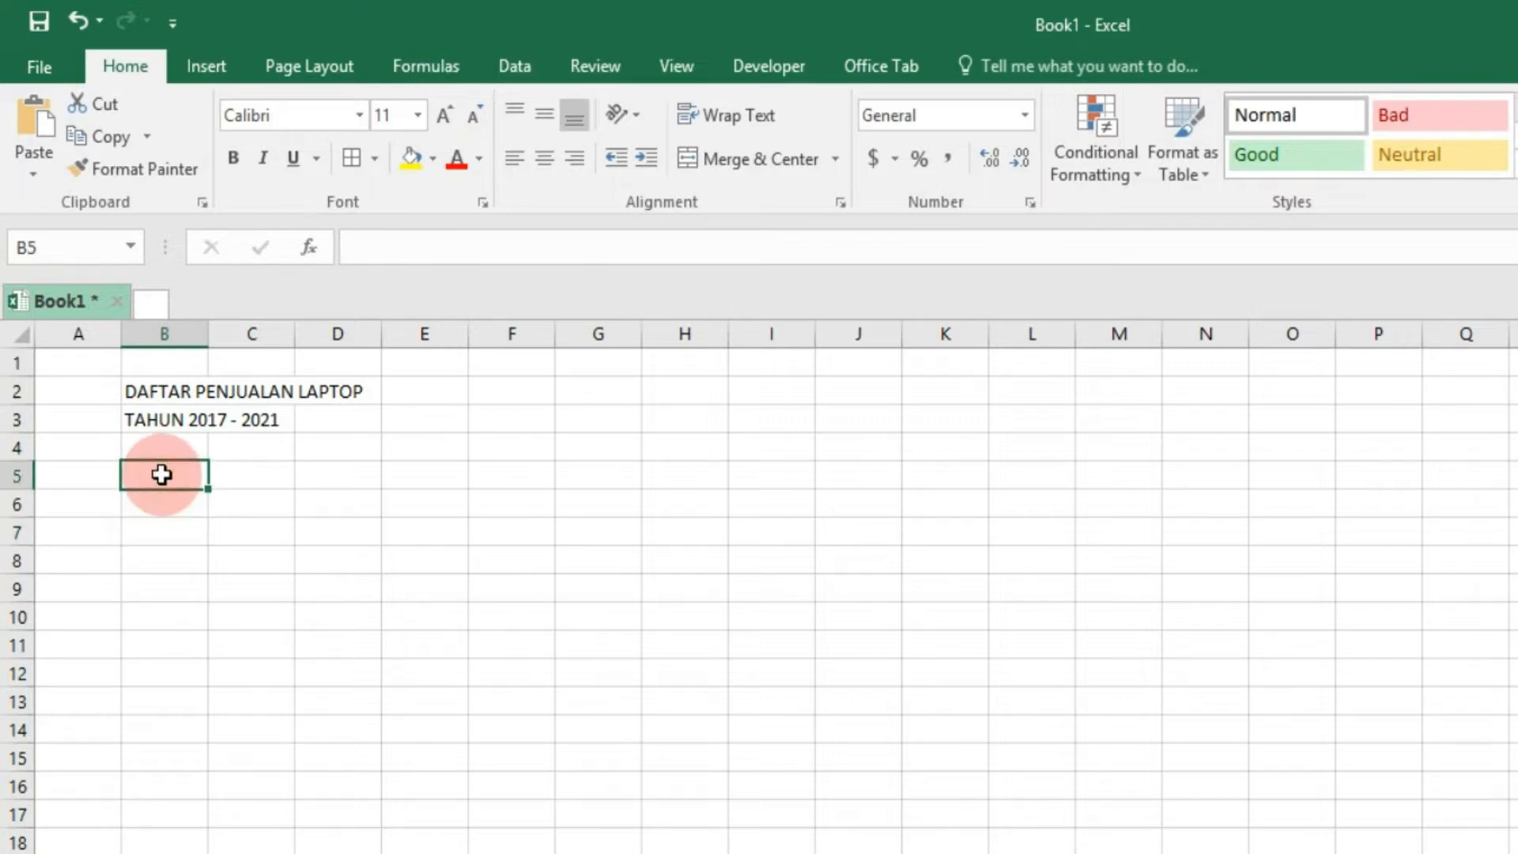
text(No)
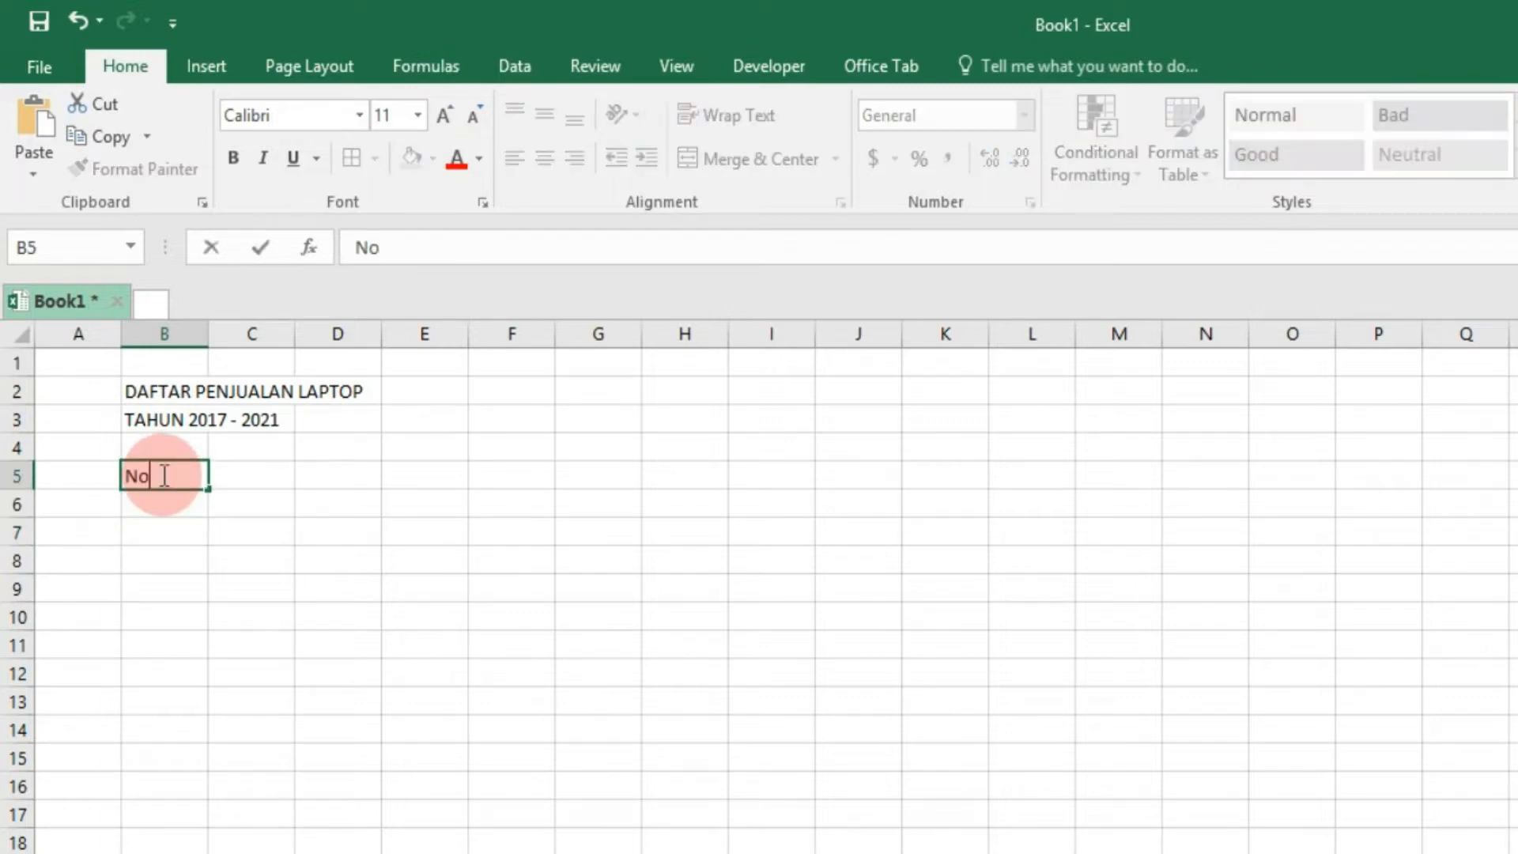
key(Tab)
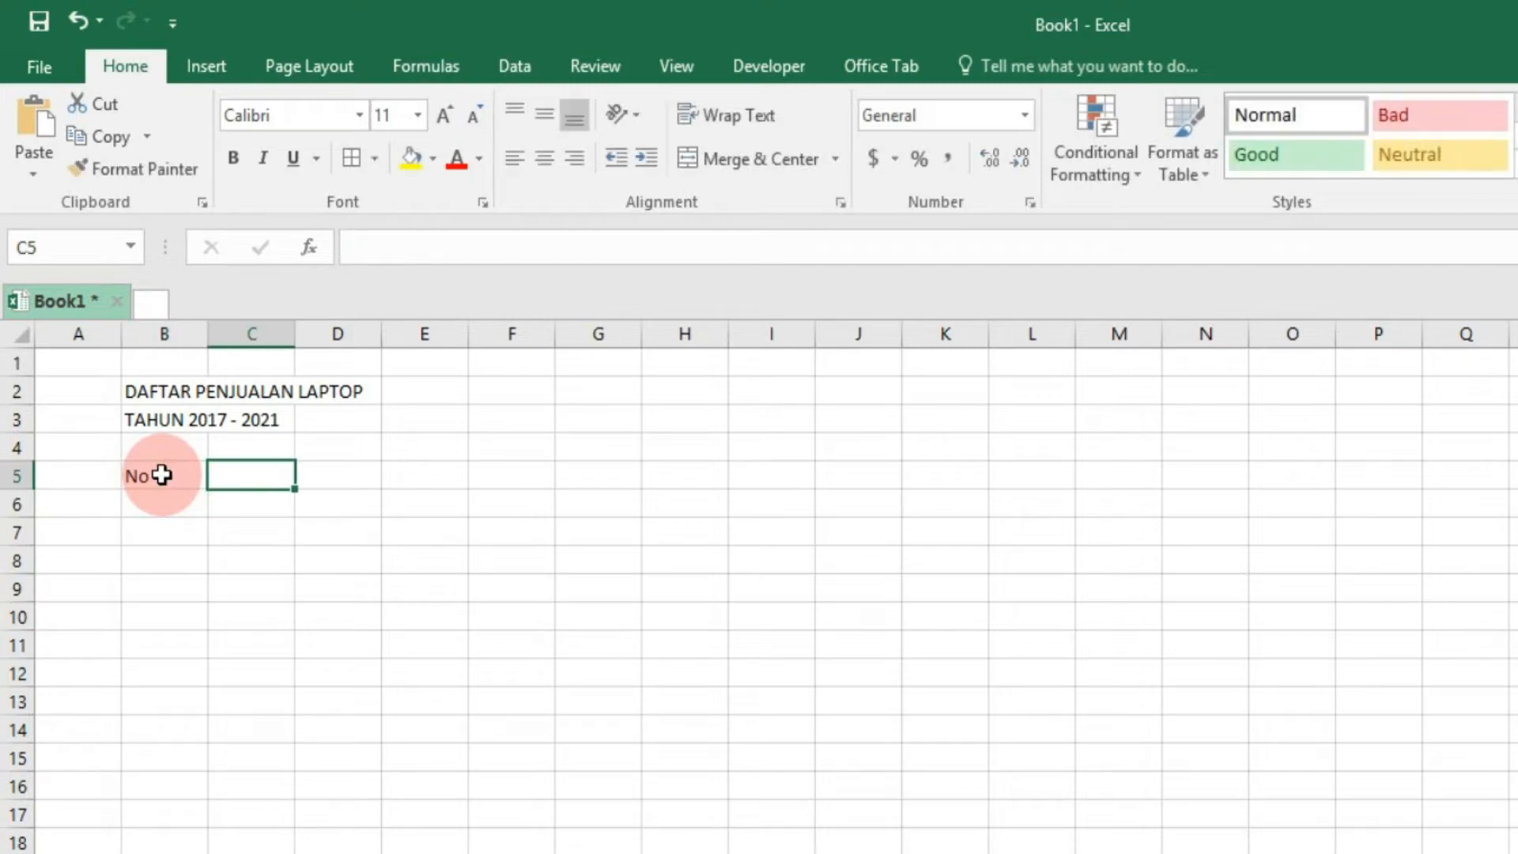
text(Merk Laptop)
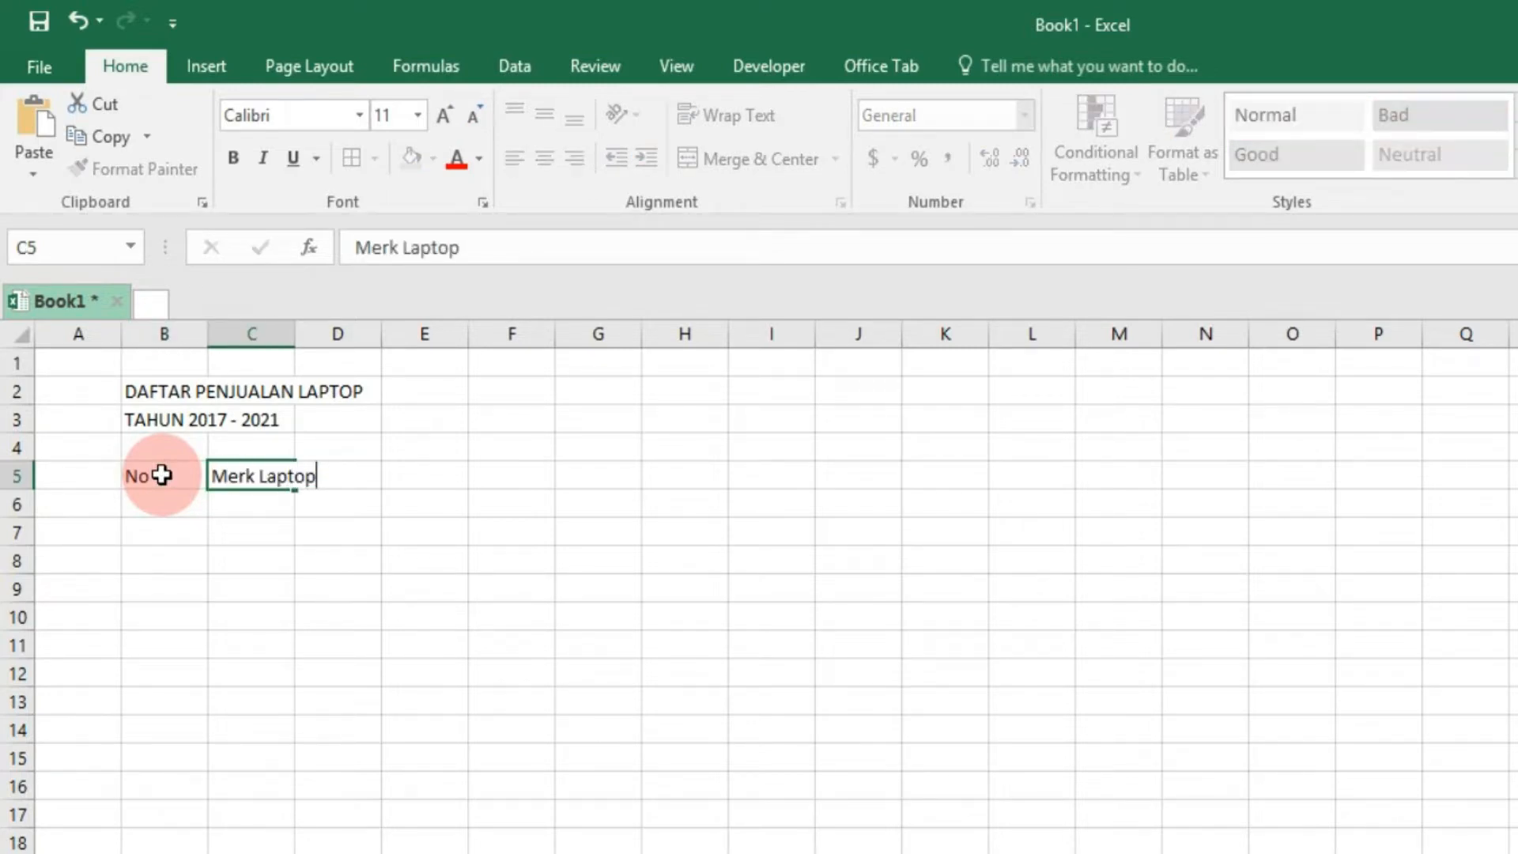
key(Tab)
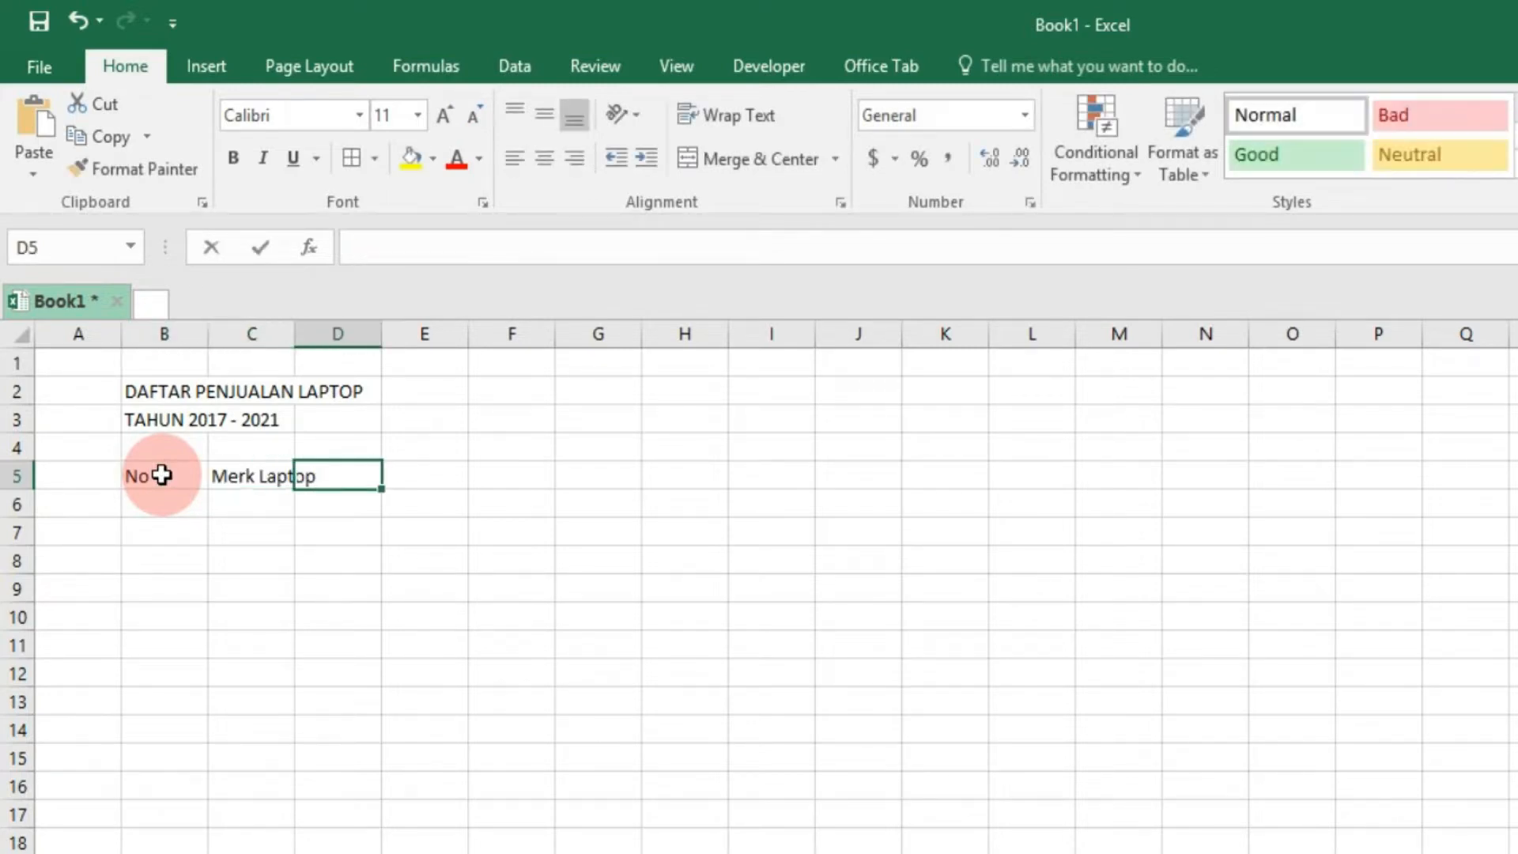
text(Penjualan (Unit)
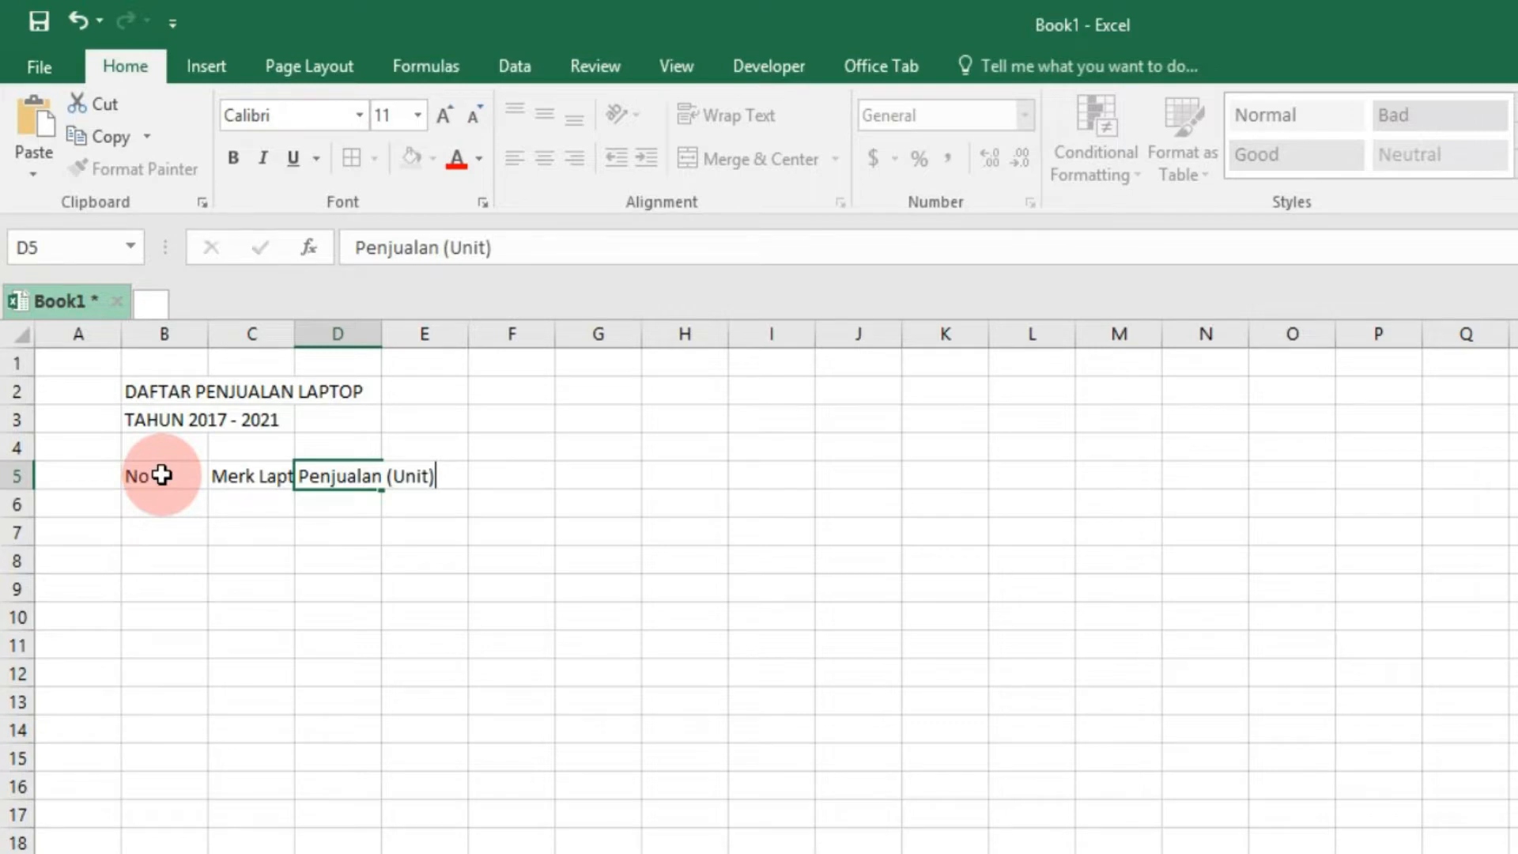
key(Return)
- Enter 2017 and 2018 in D6 and E6, and extend the year series to 2021 in H6
key(shift+Right)
key(shift+Right)
key(shift+Right)
key(shift+Right)
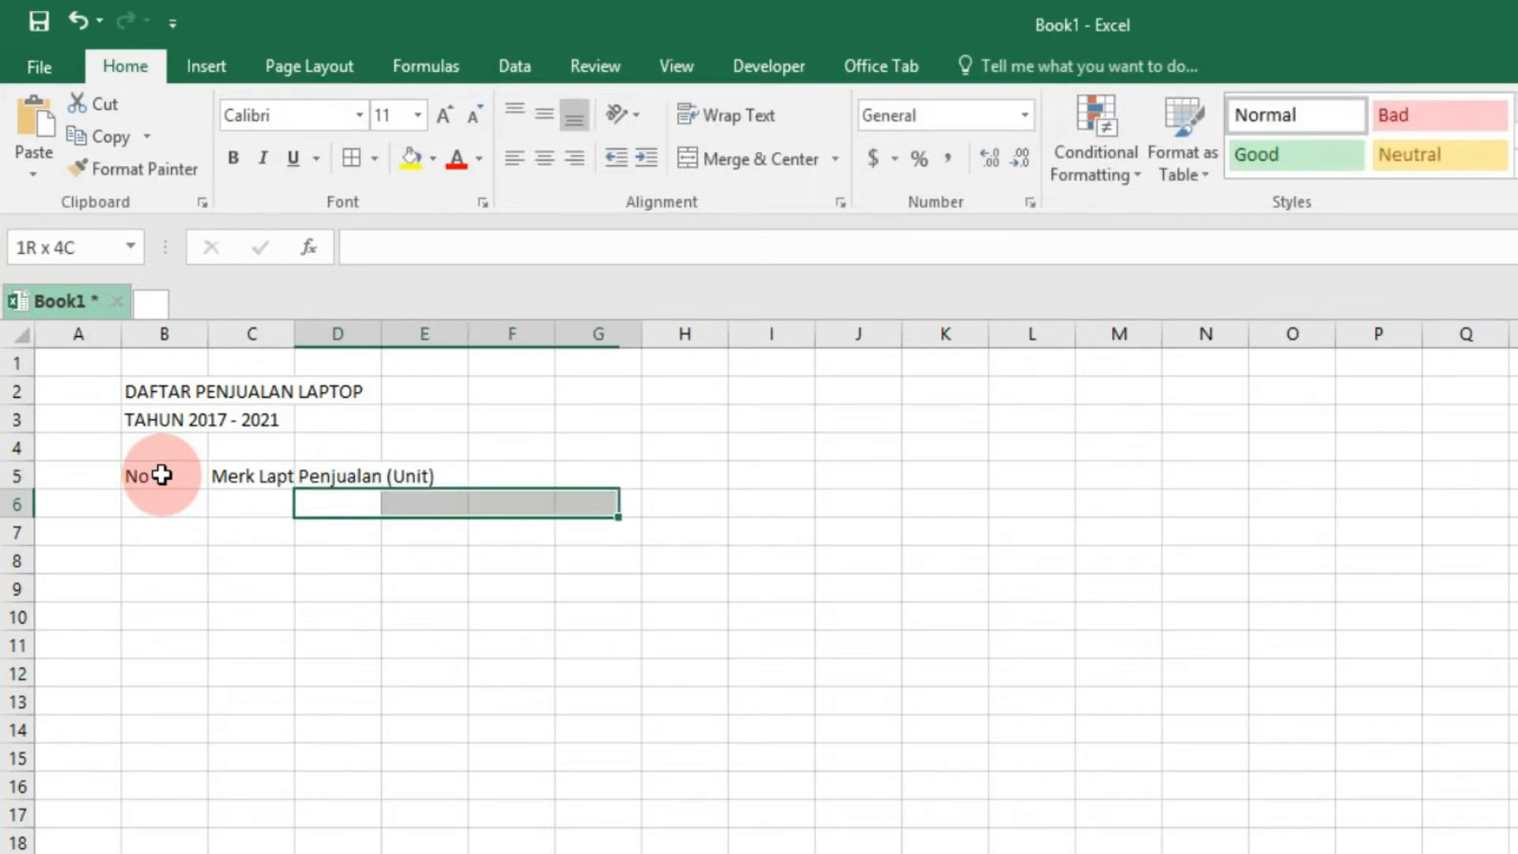
key(Left)
key(Right)
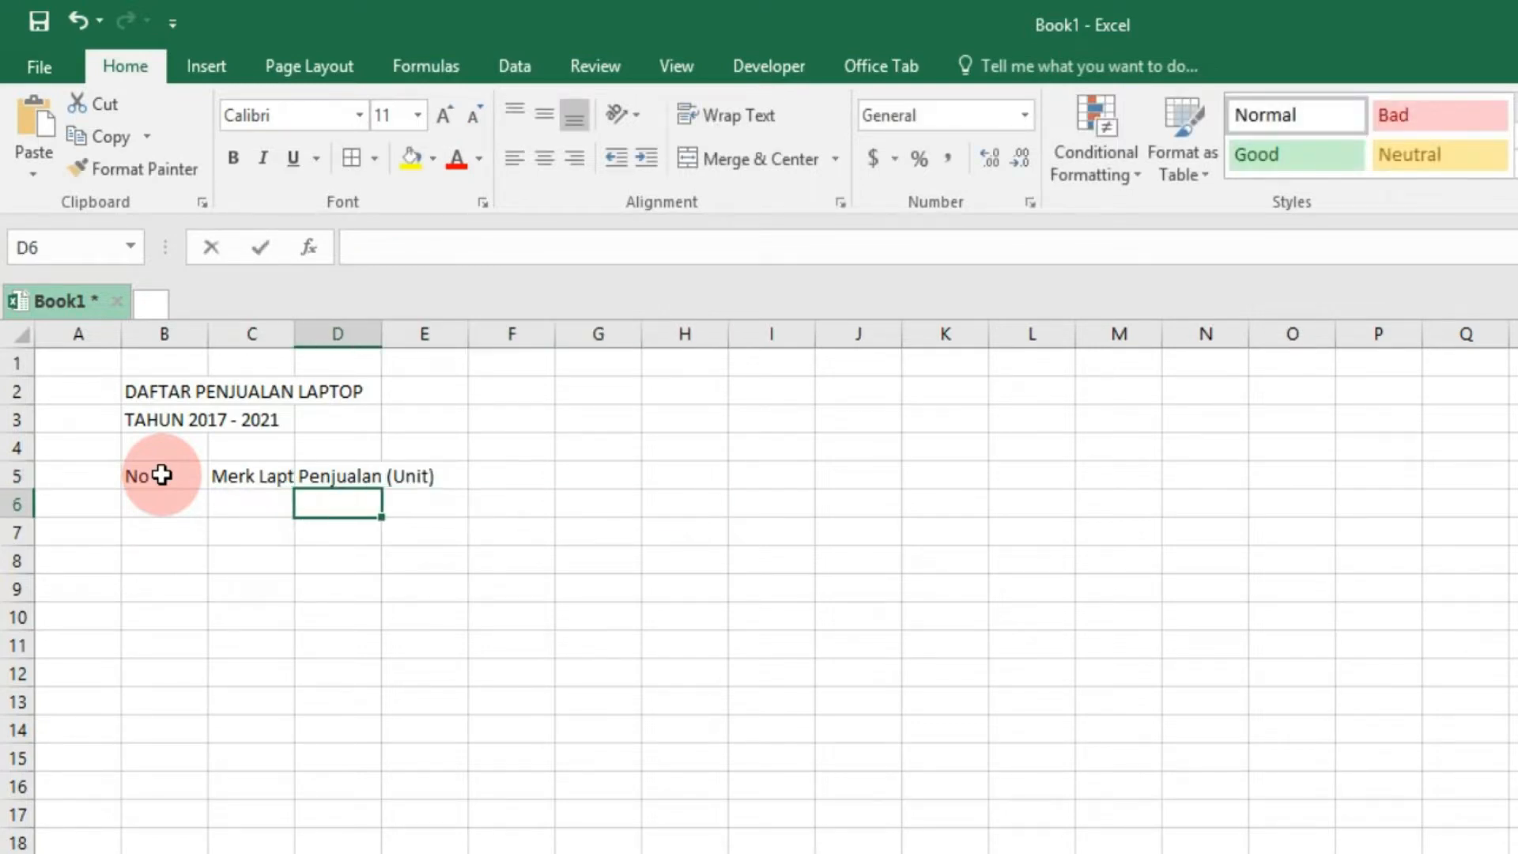
text(2017)
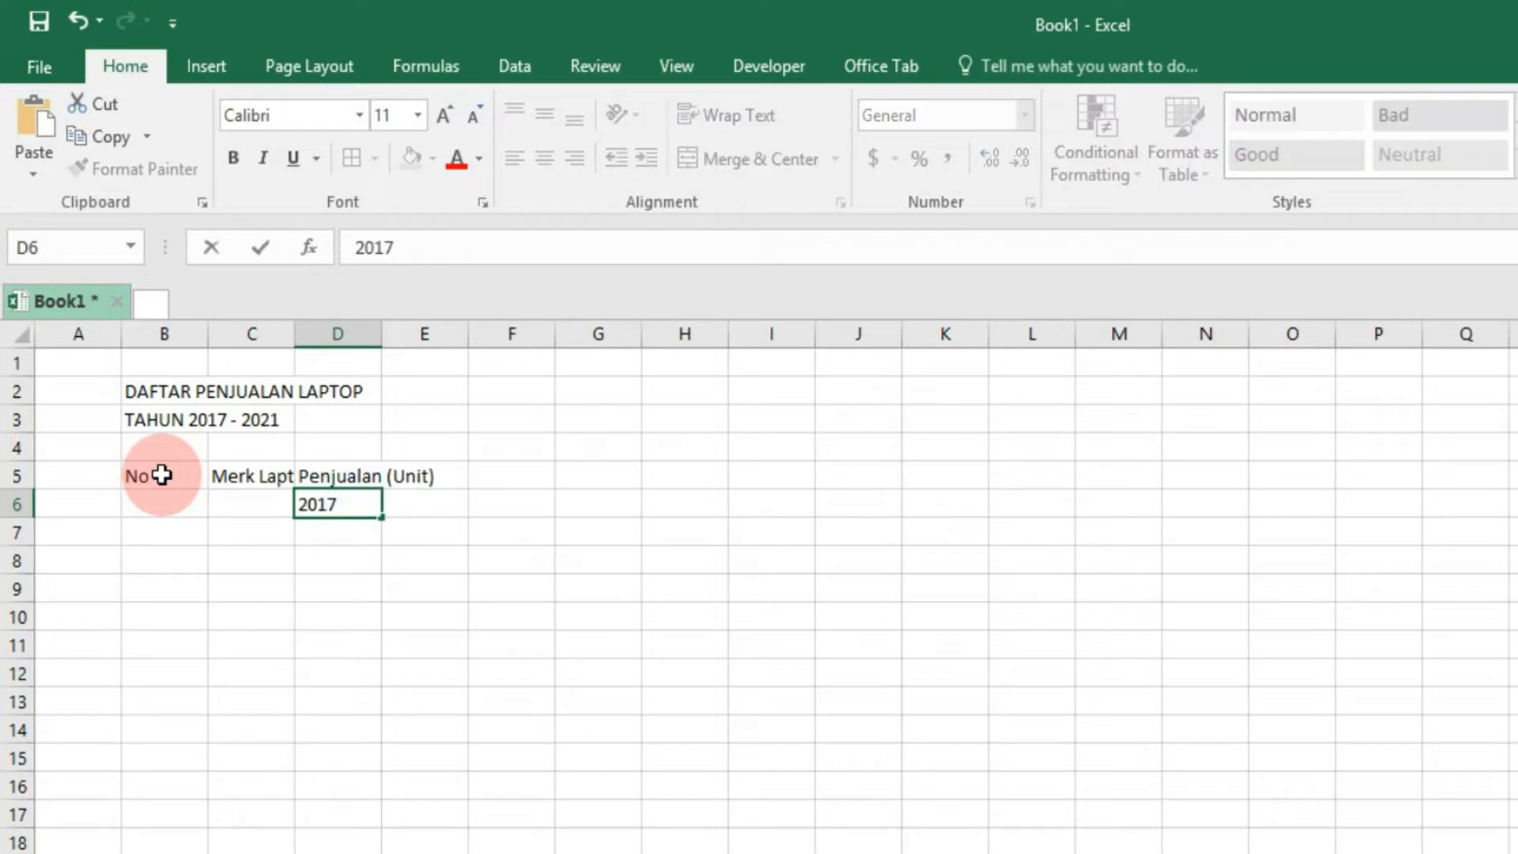
key(Tab)
text(20)
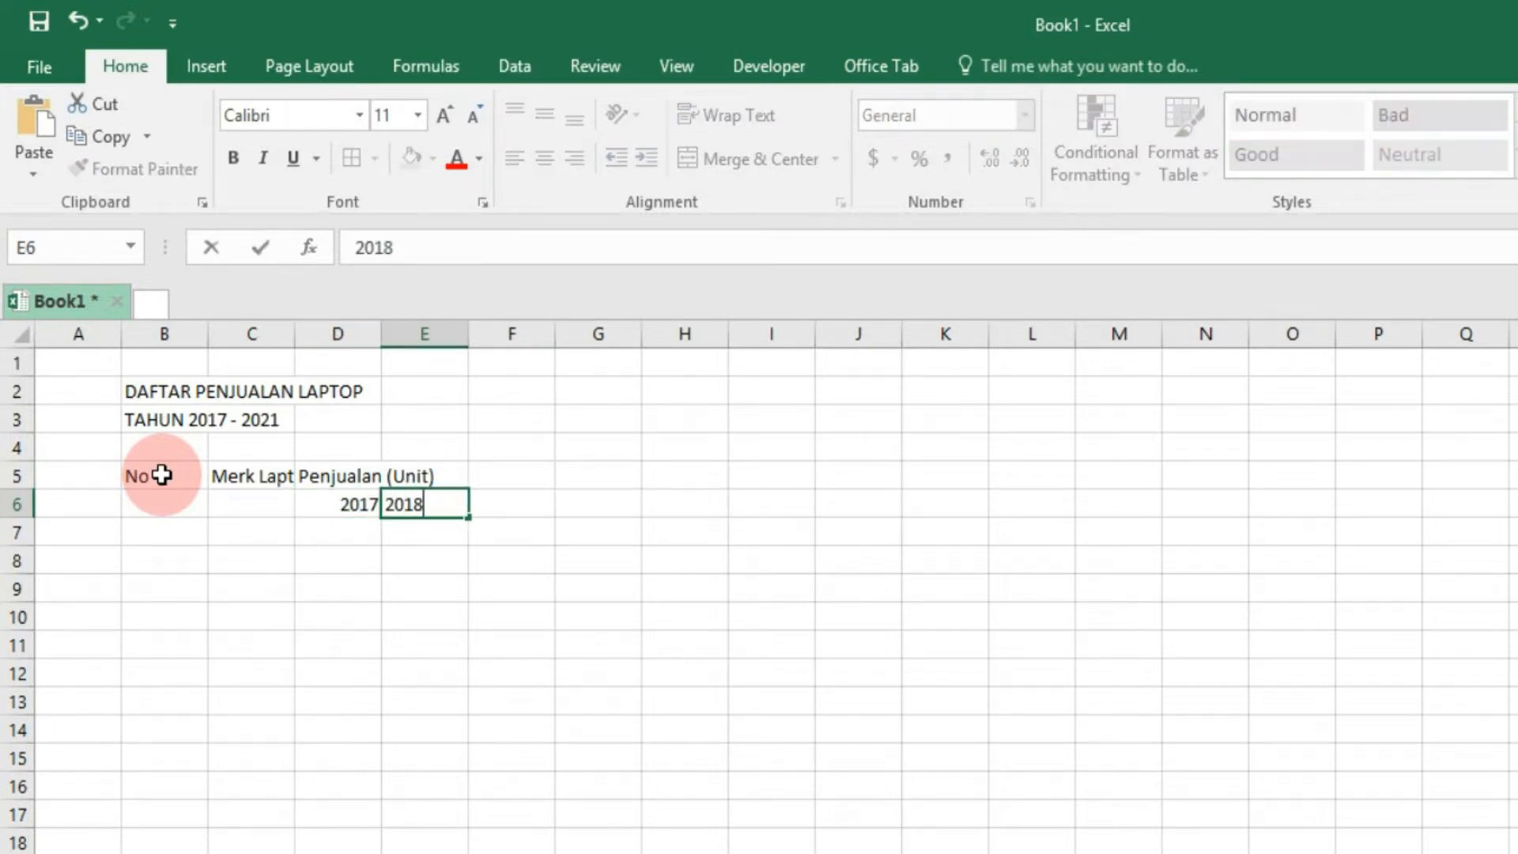
key(Tab)
key(Left)
key(Left)
key(shift+Right)
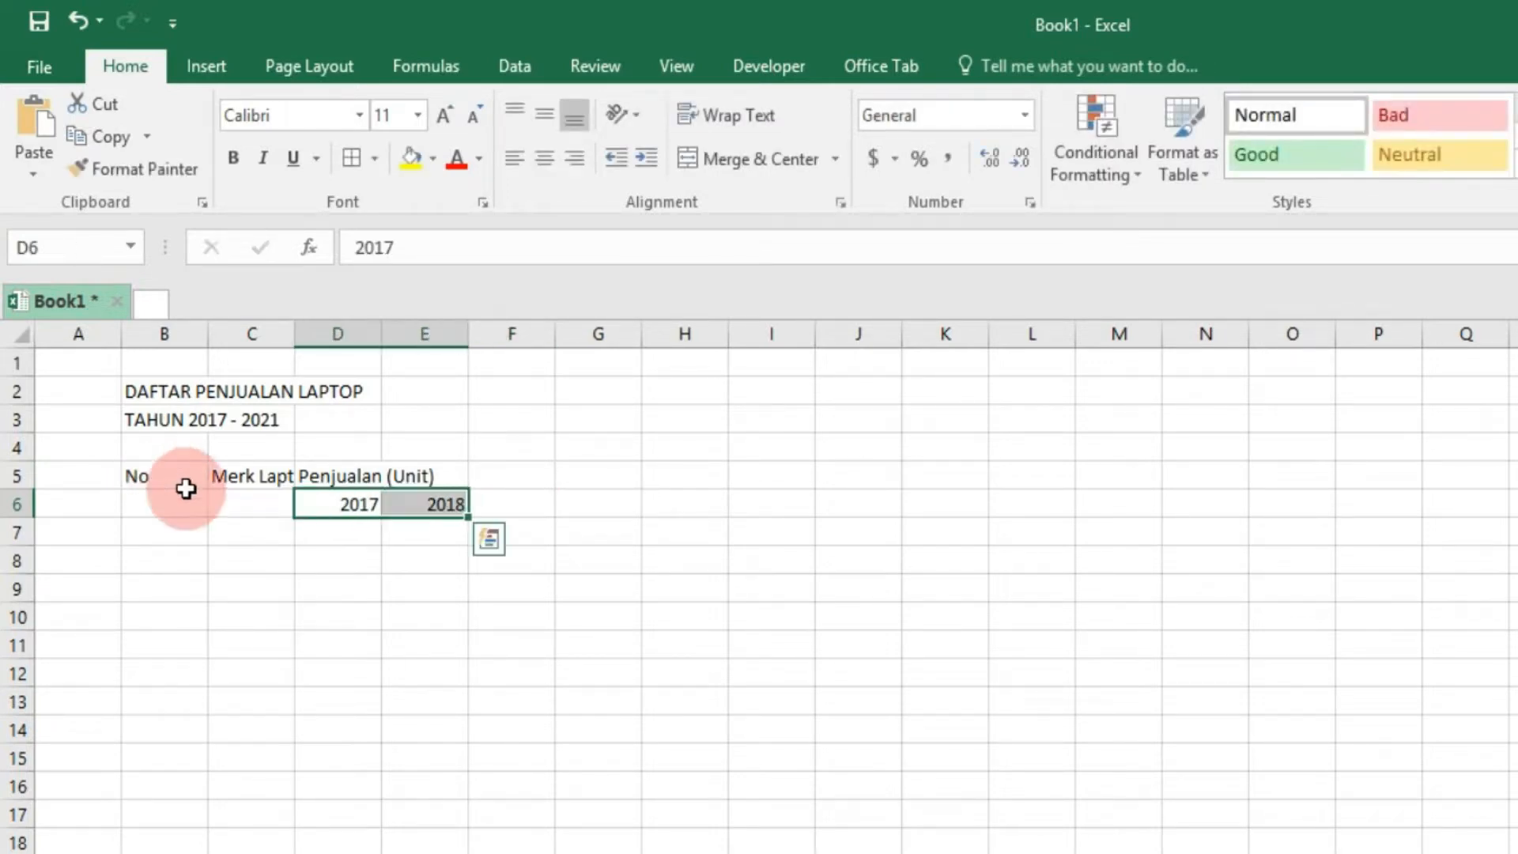
drag(468, 518, 695, 525)
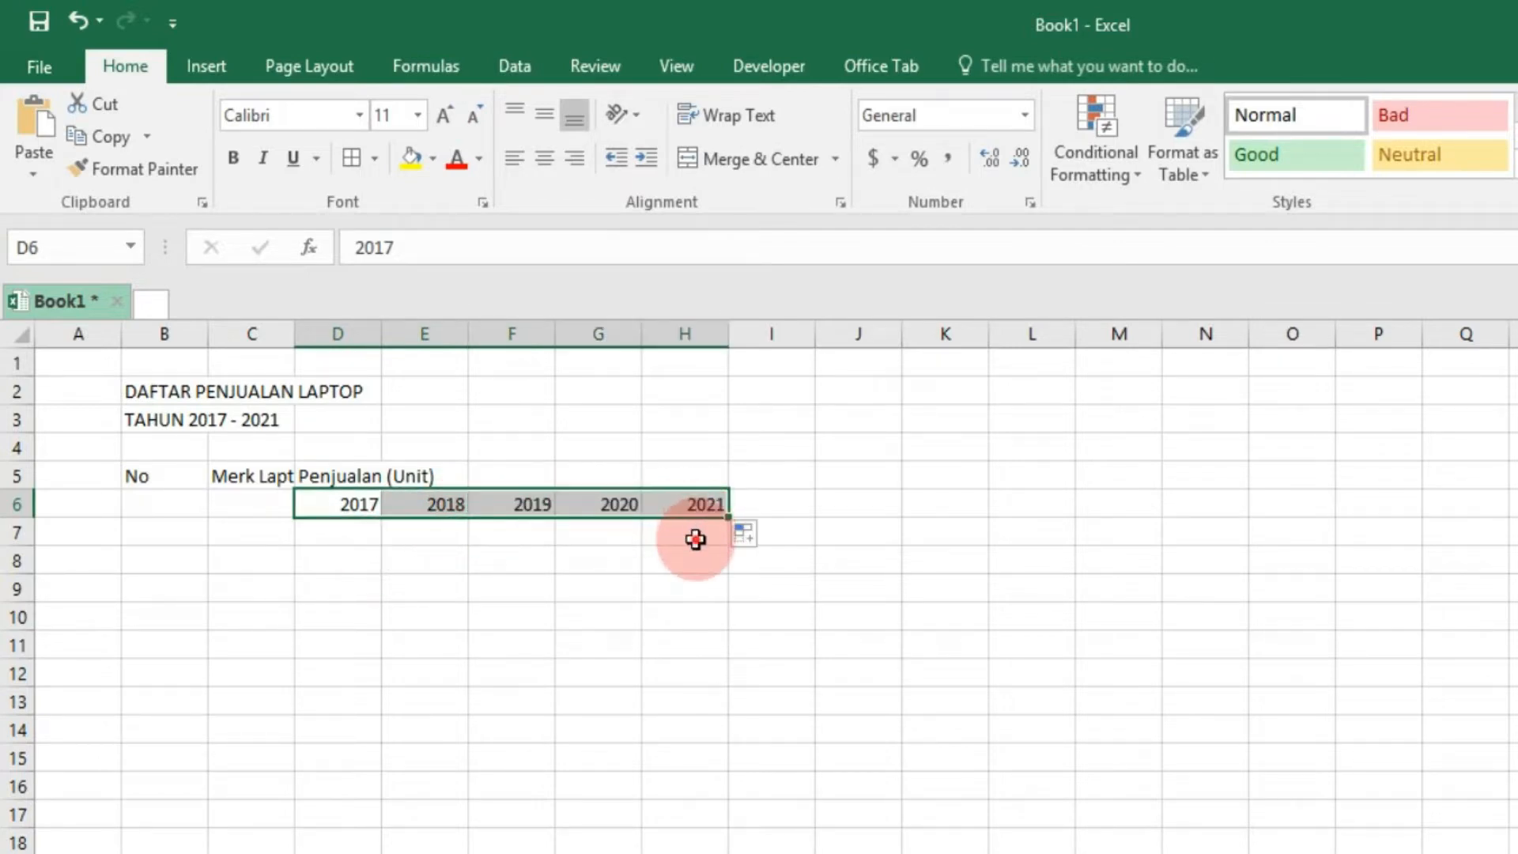
click(695, 540)
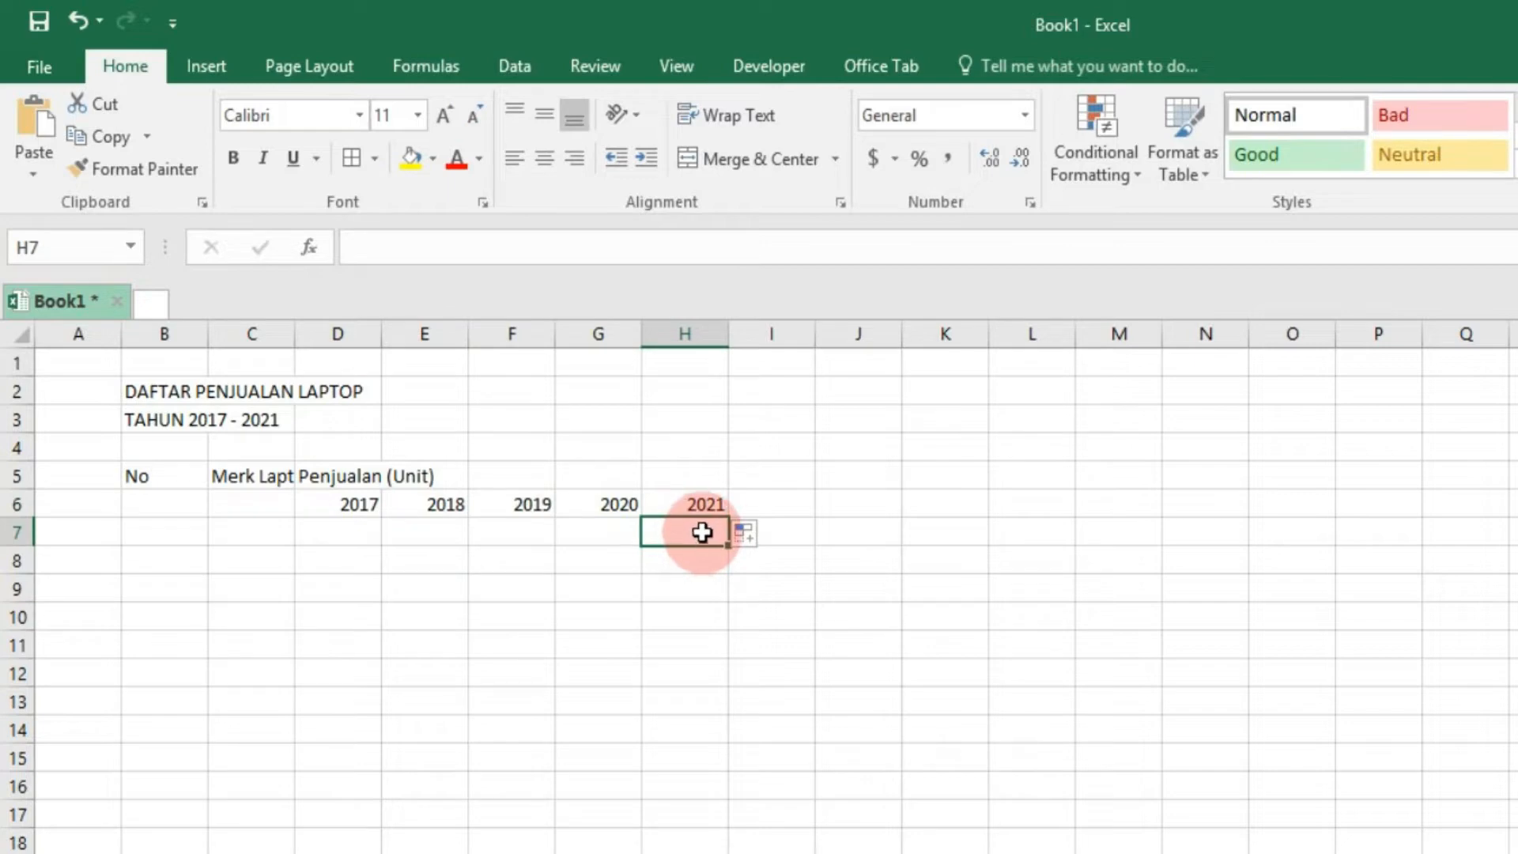
- Enter the headings Total, Rata-rata, Terbanyak and Tersedikit in cells I5 to L5
click(752, 477)
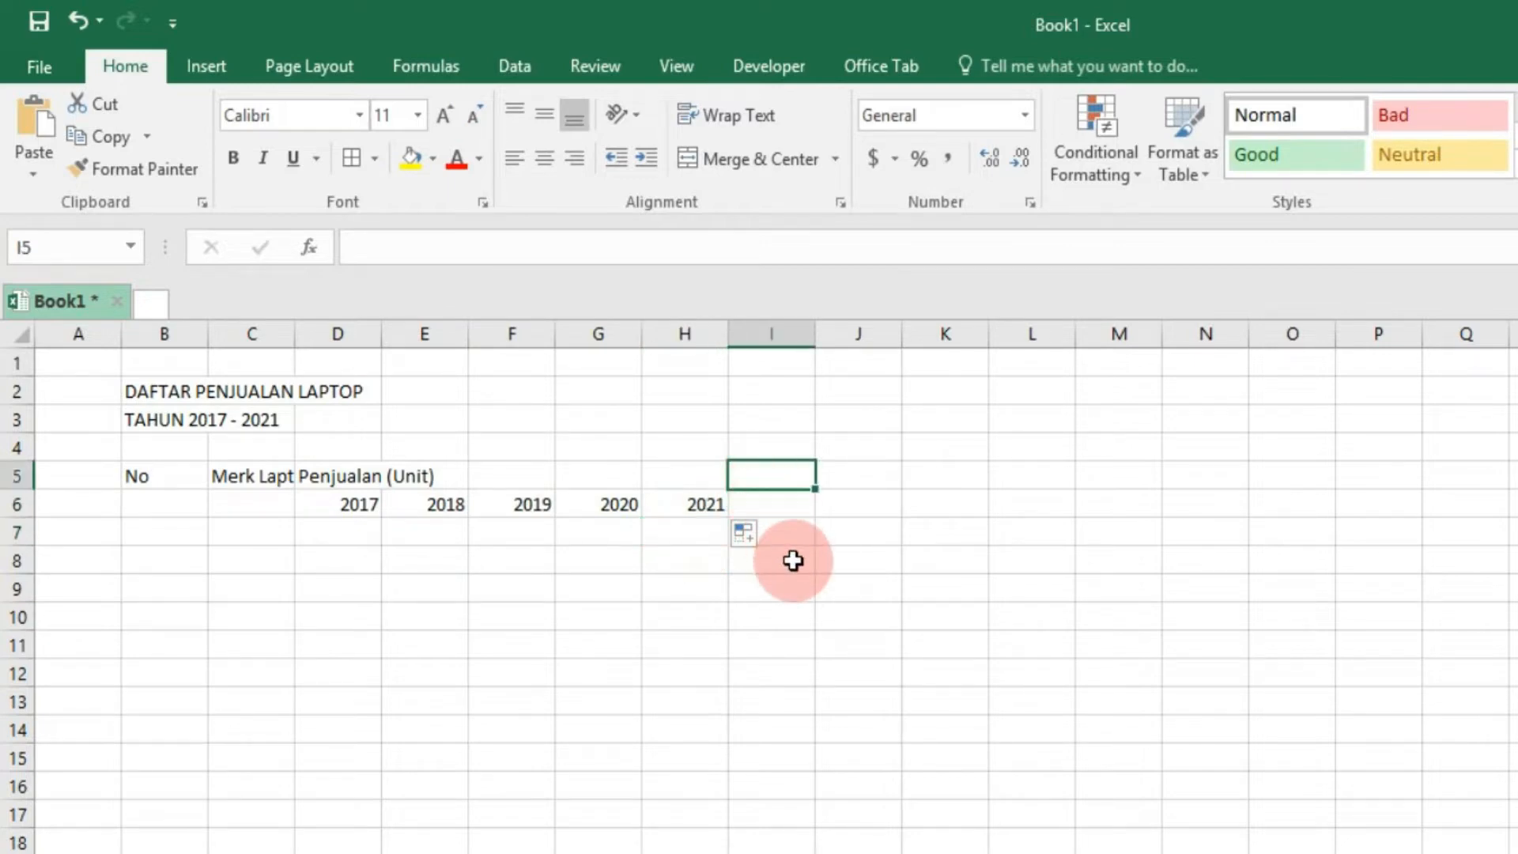
text(Total)
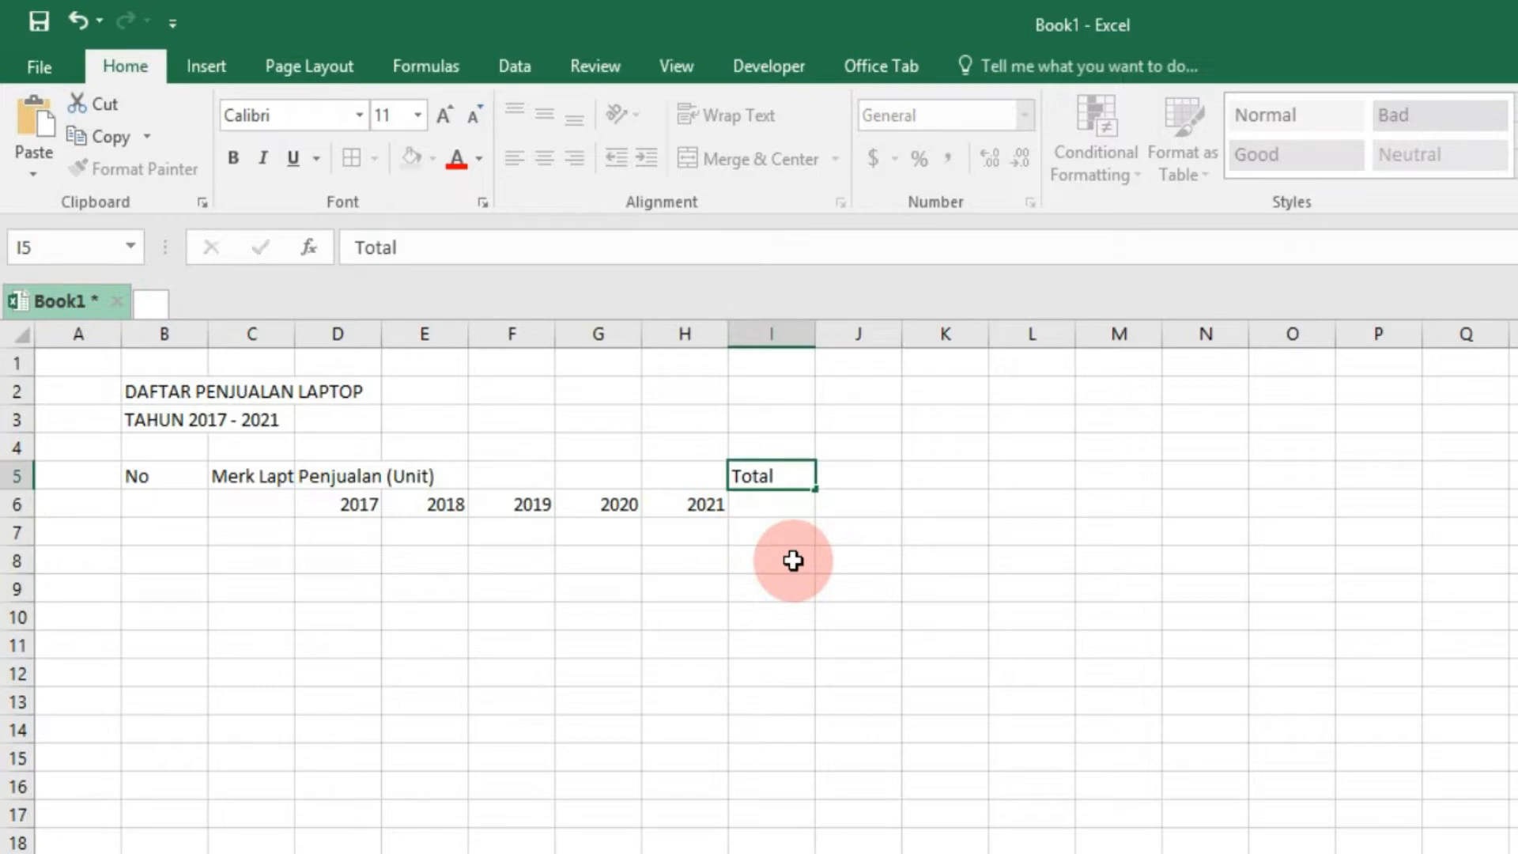
key(Tab)
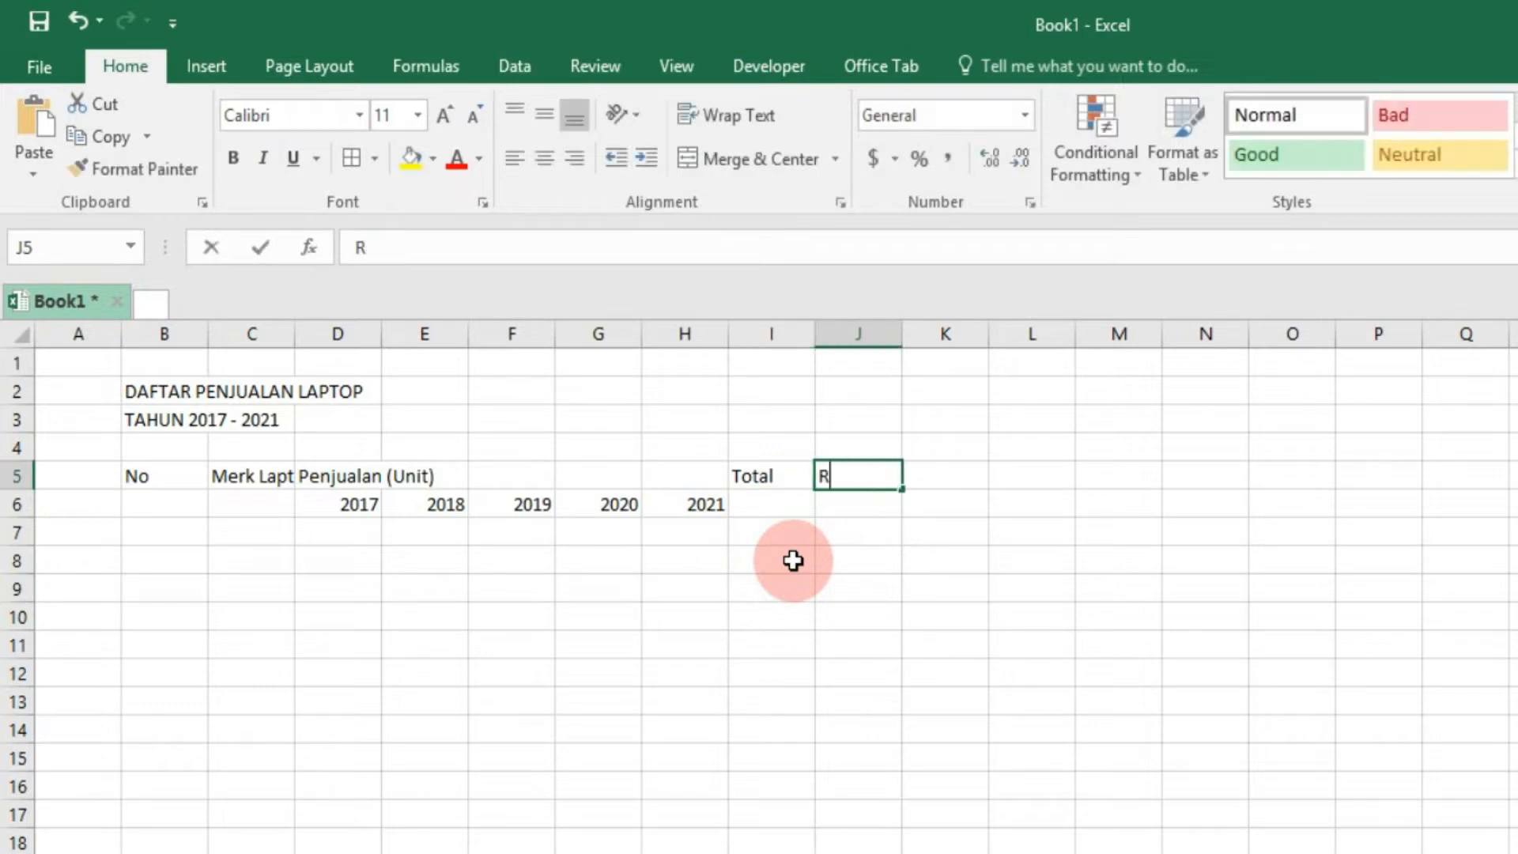
text(Rata-rata)
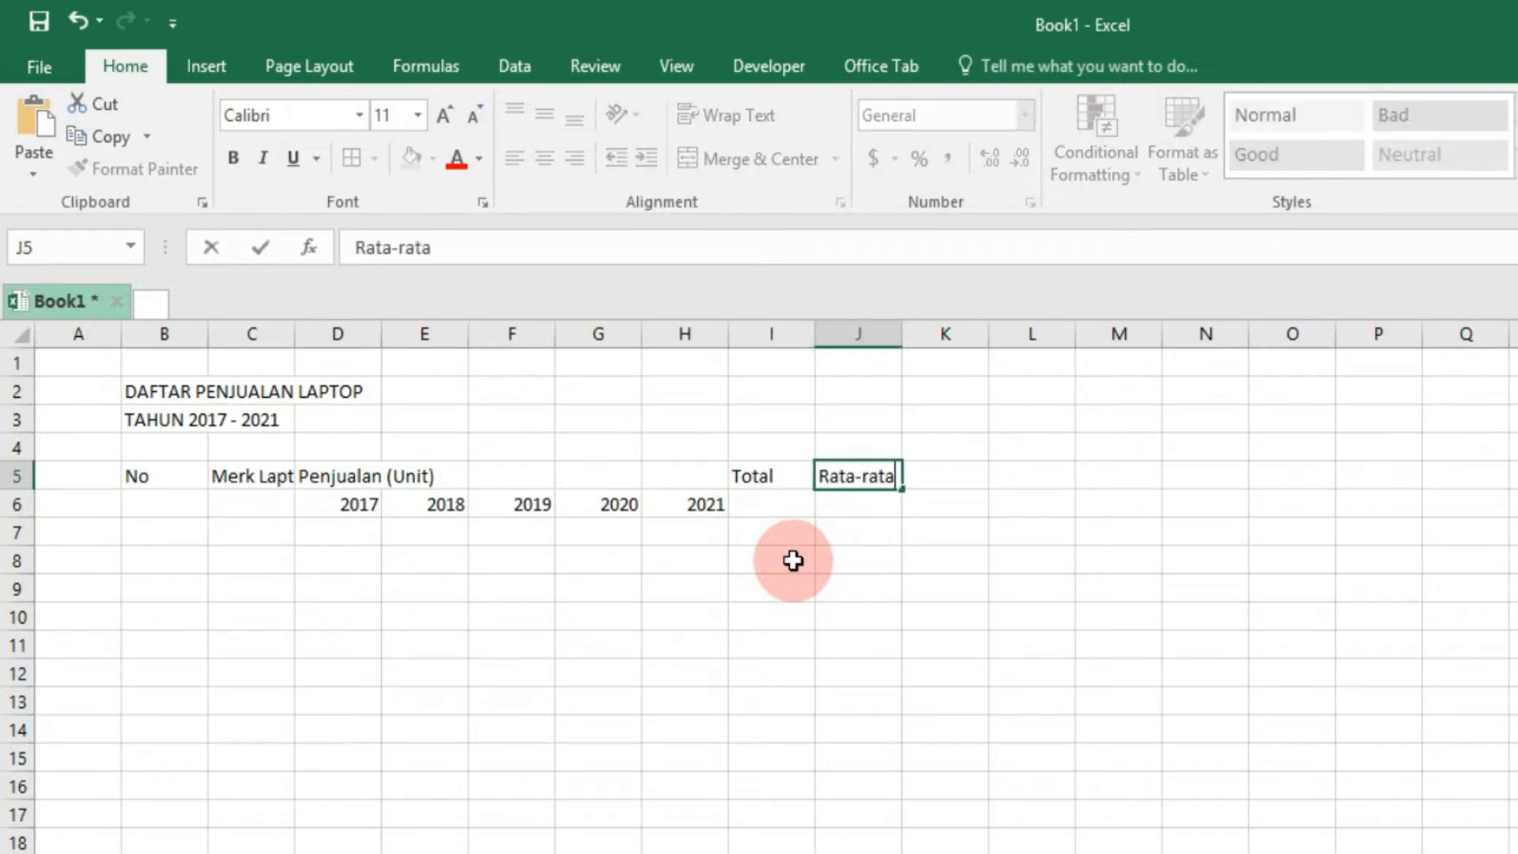
key(Tab)
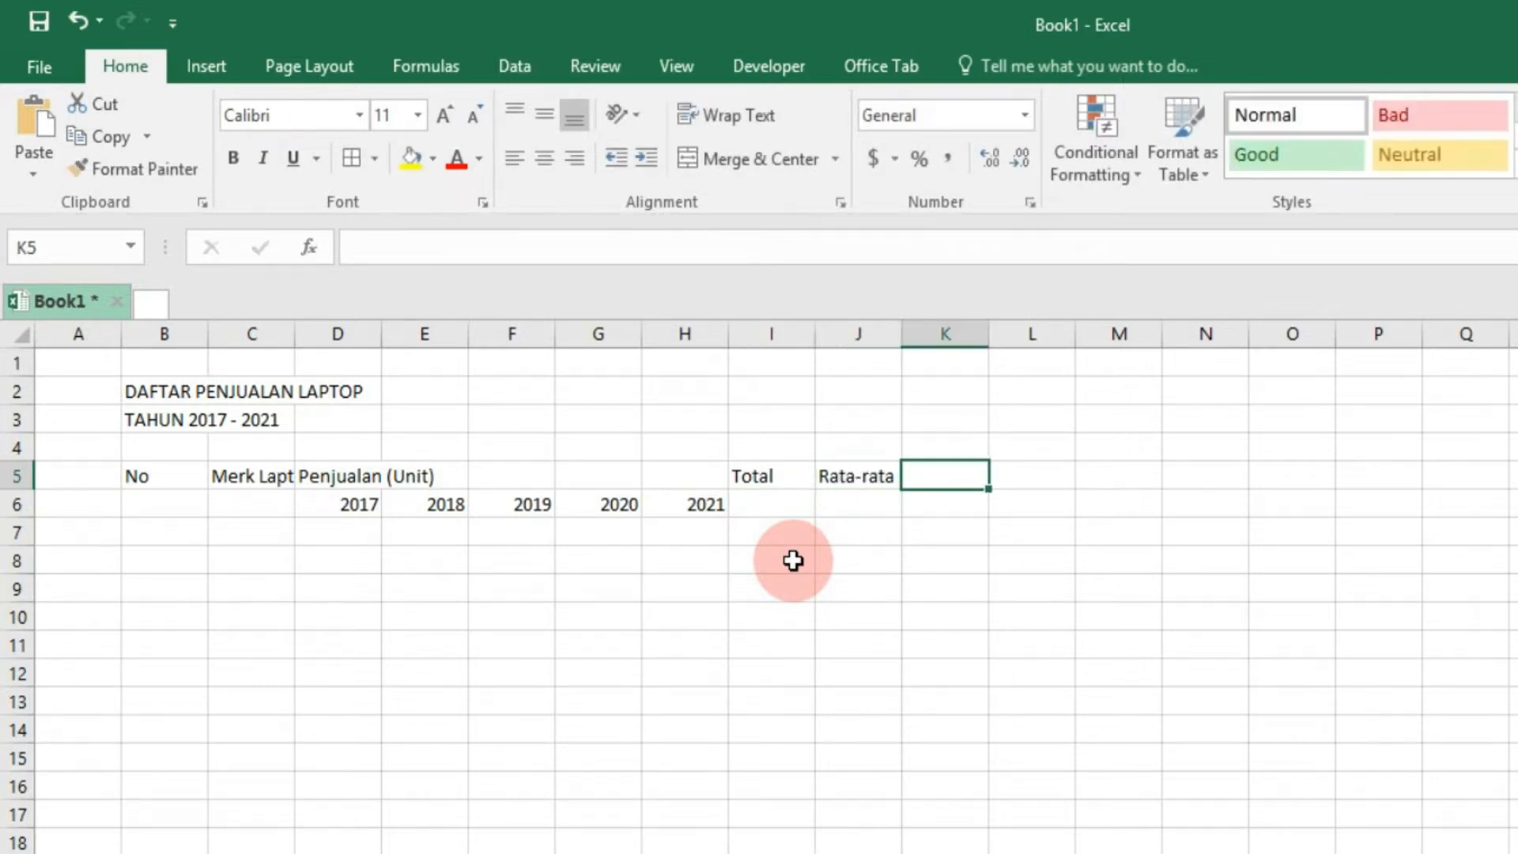
text(Terbanyak)
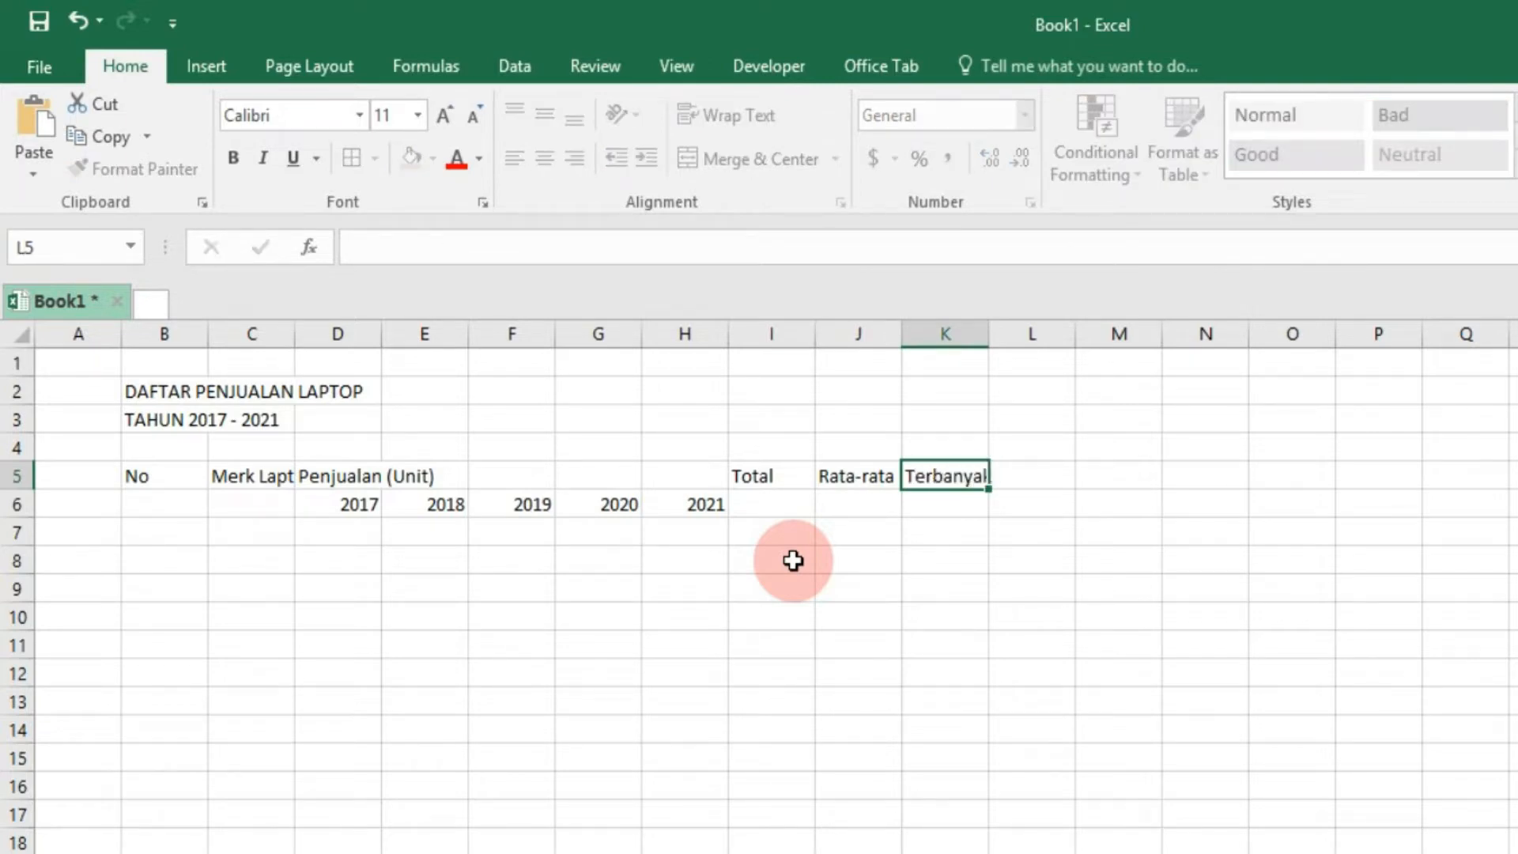
key(Tab)
text(T)
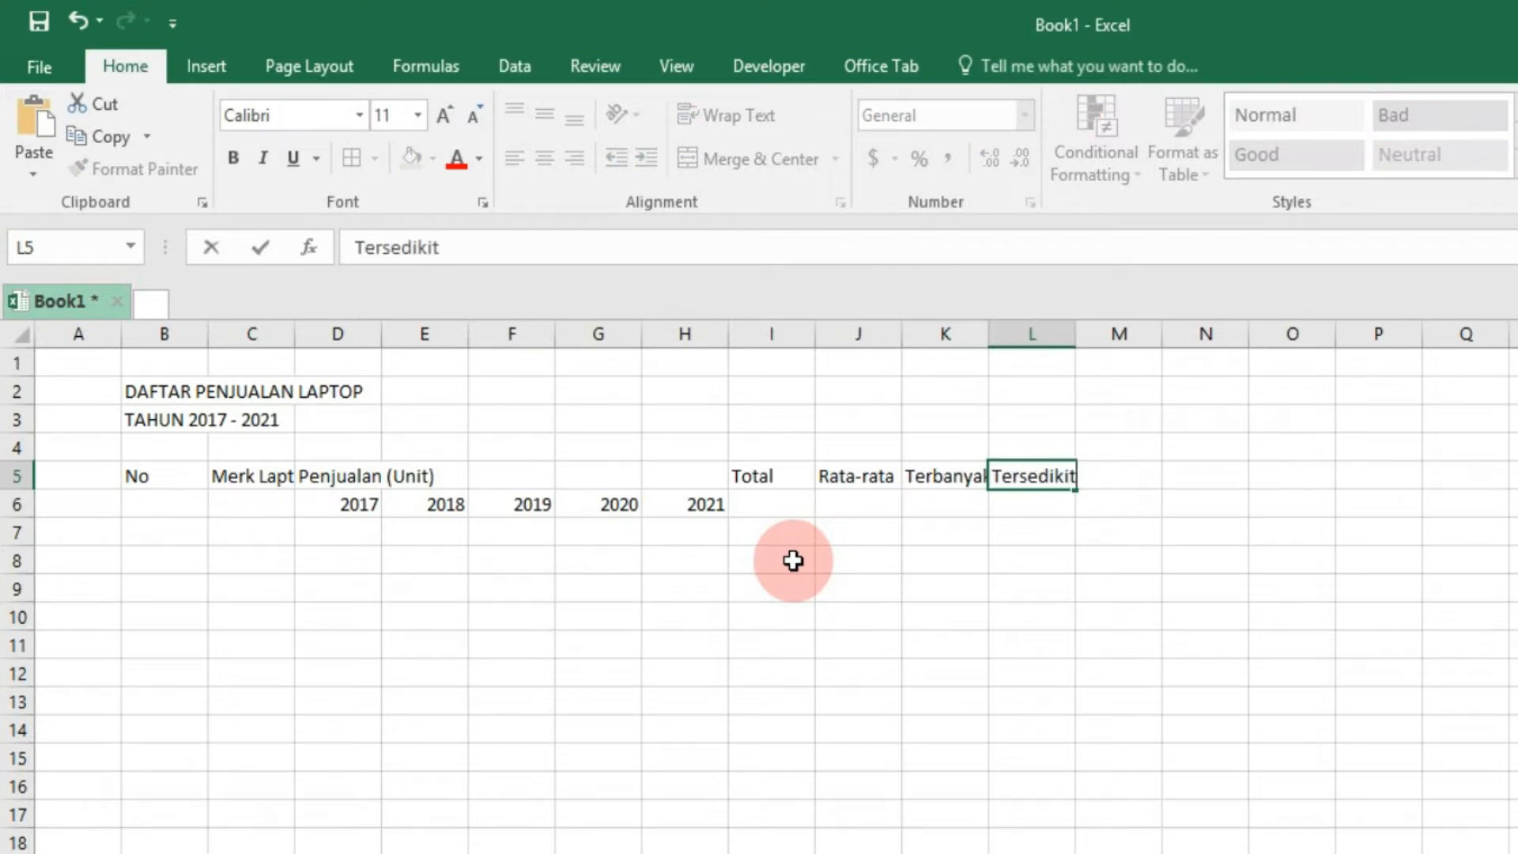
key(Return)
- Resize columns B to L, narrowing the No and year columns and widening Merk Laptop and the four summary columns
drag(160, 485, 1013, 498)
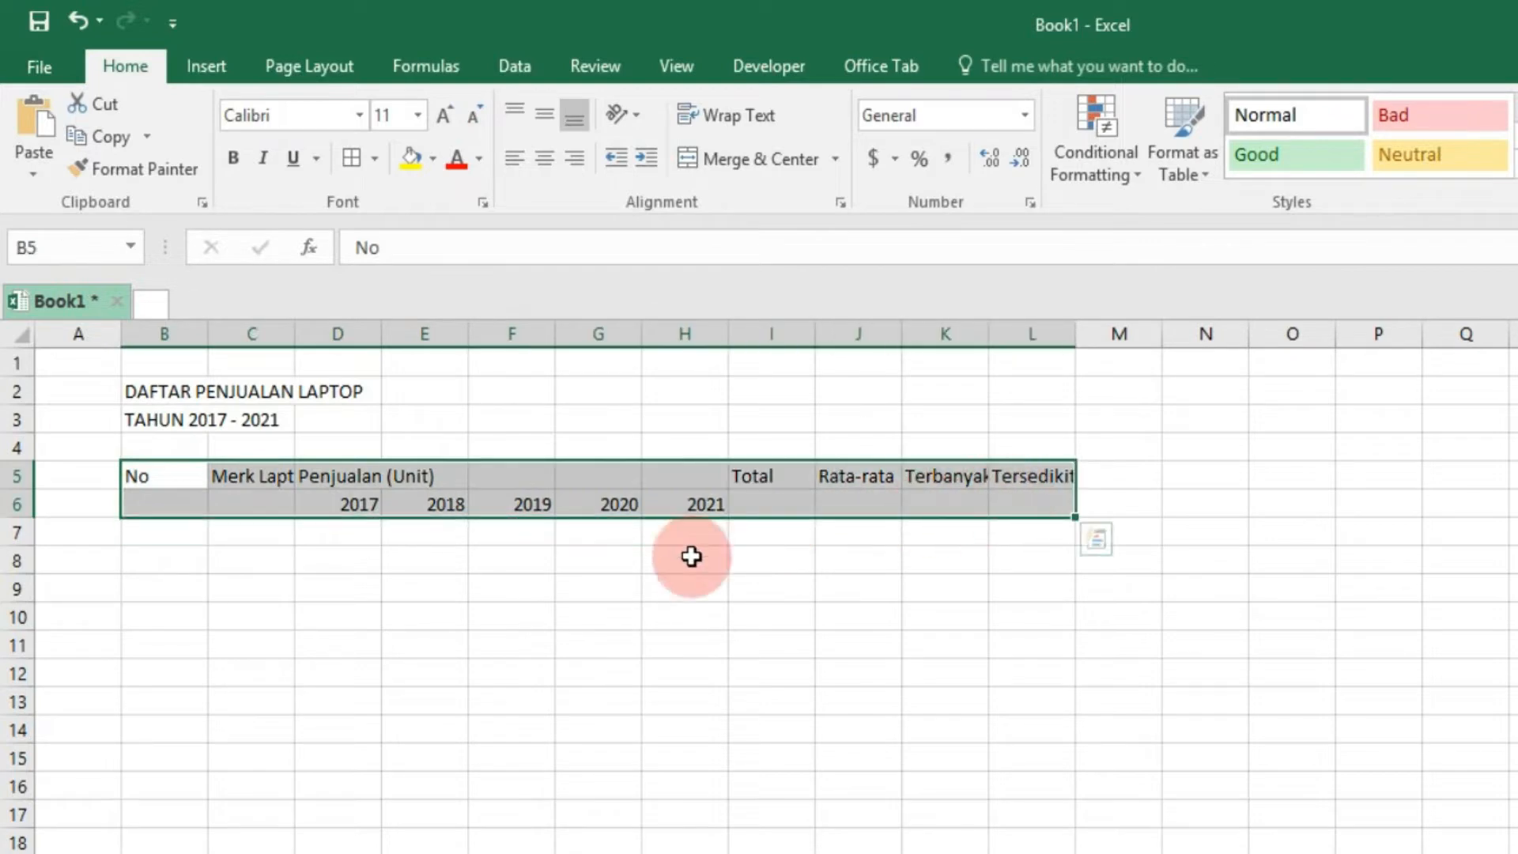
click(190, 481)
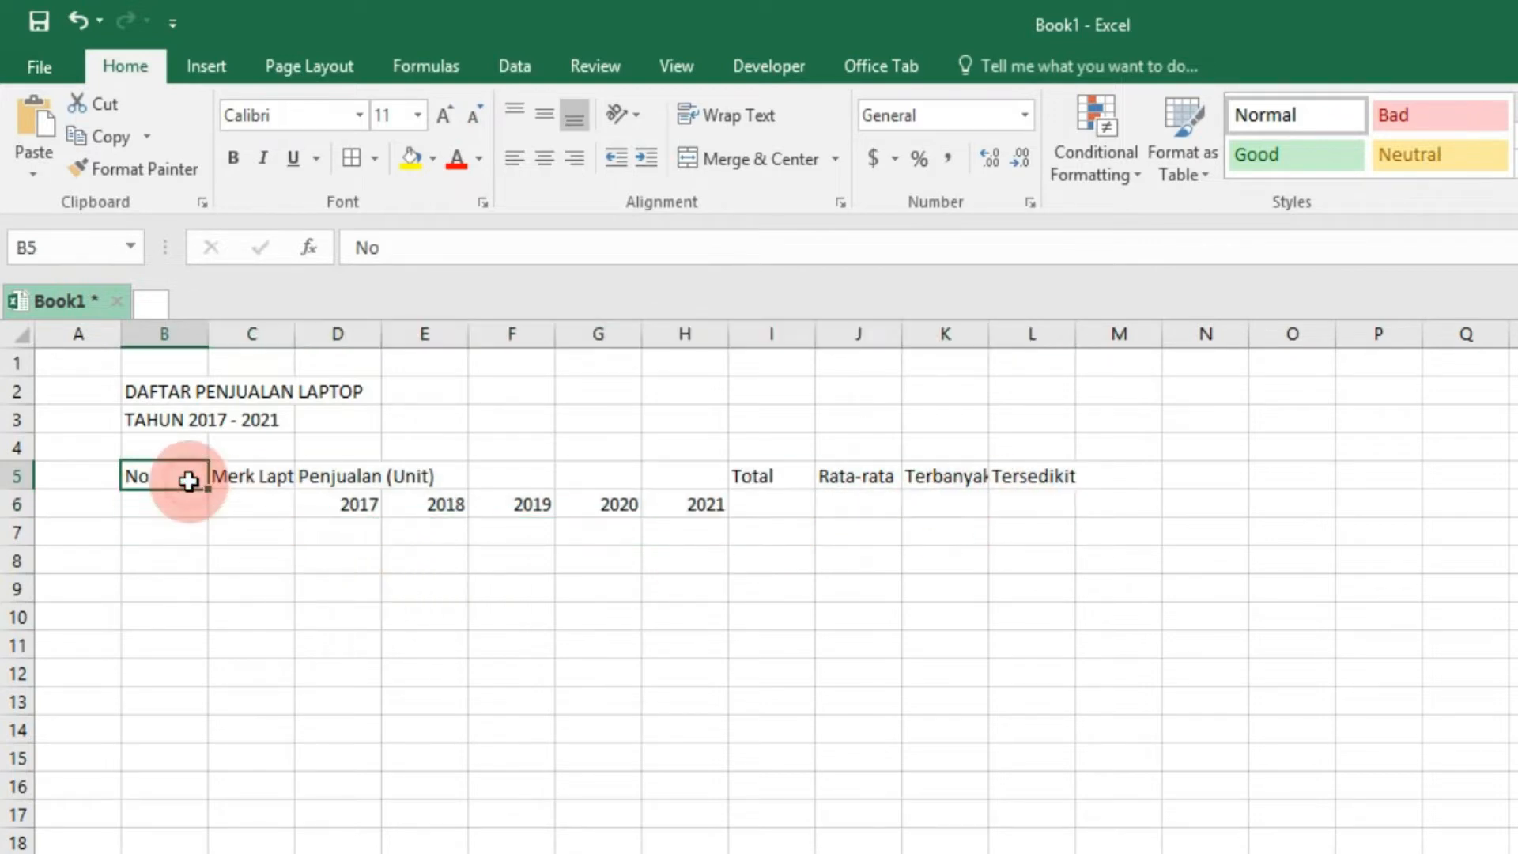
click(182, 328)
drag(208, 333, 1152, 348)
click(241, 336)
- Make the titles and table headings in B2:L6 bold
drag(135, 395, 1143, 500)
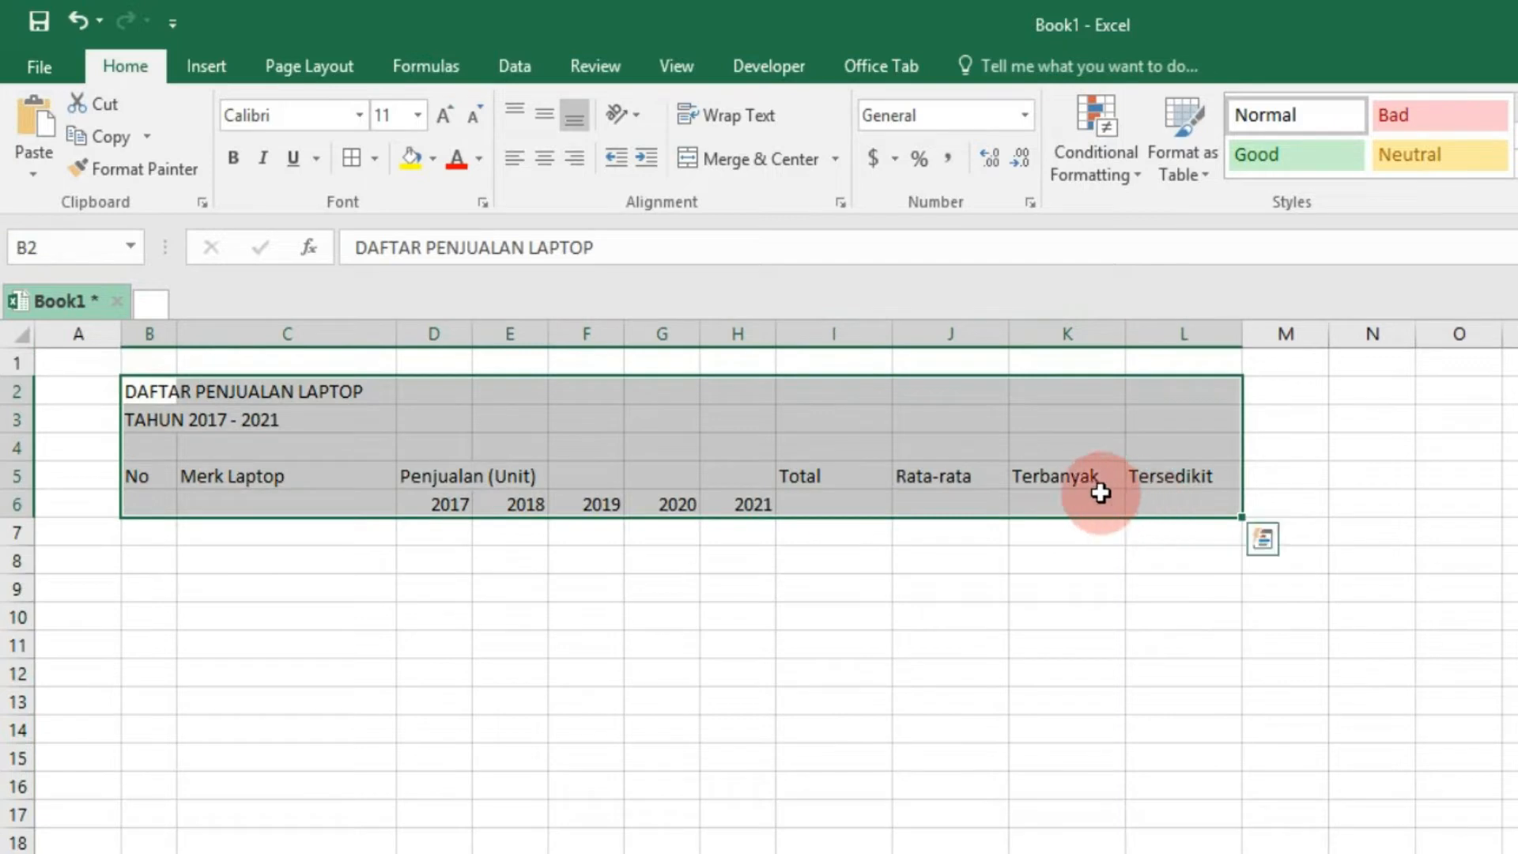
click(234, 158)
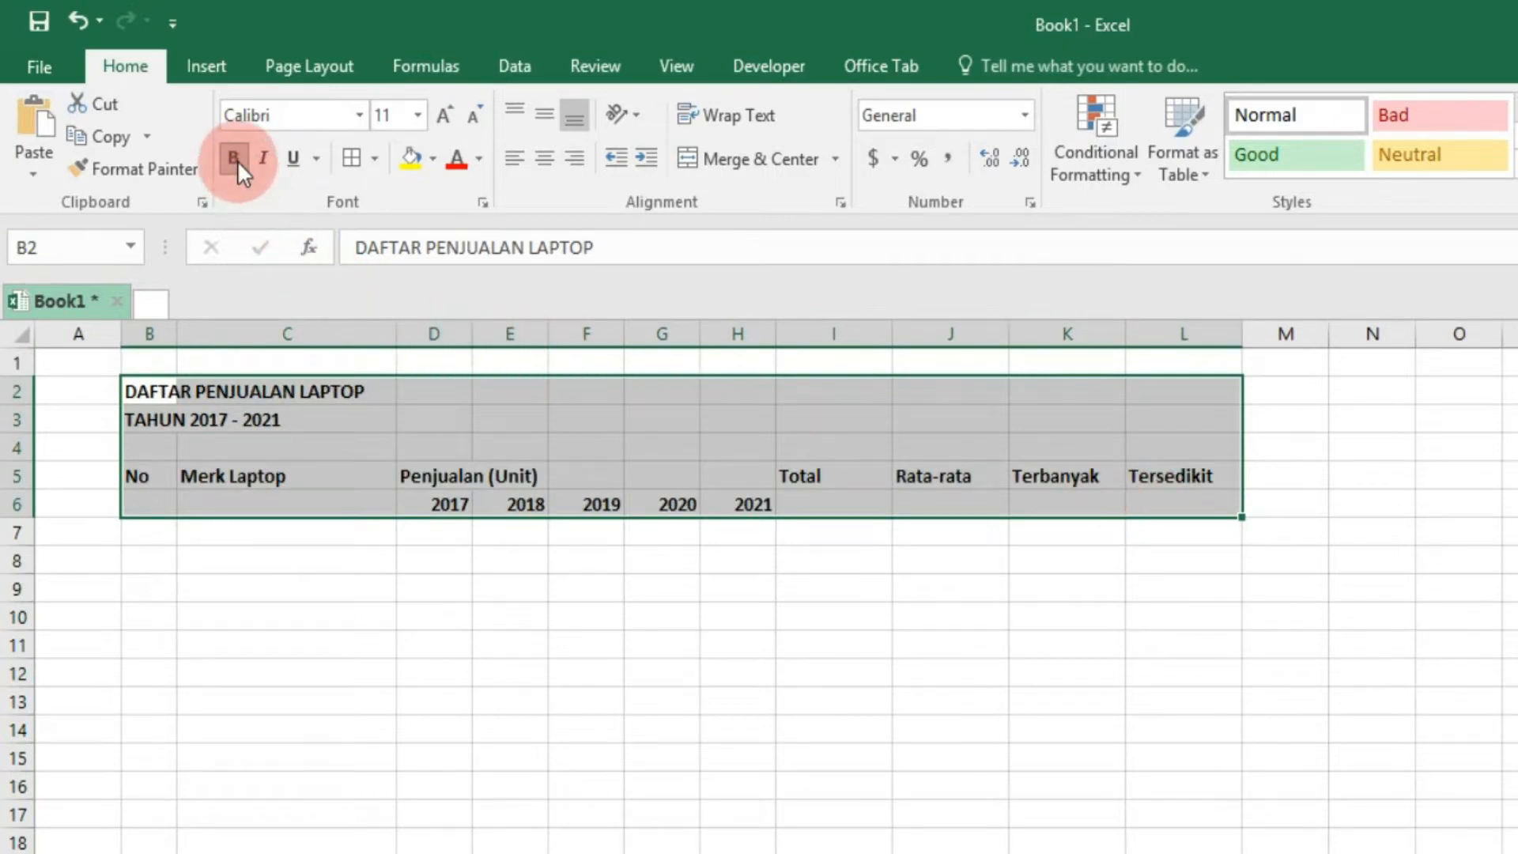
click(288, 559)
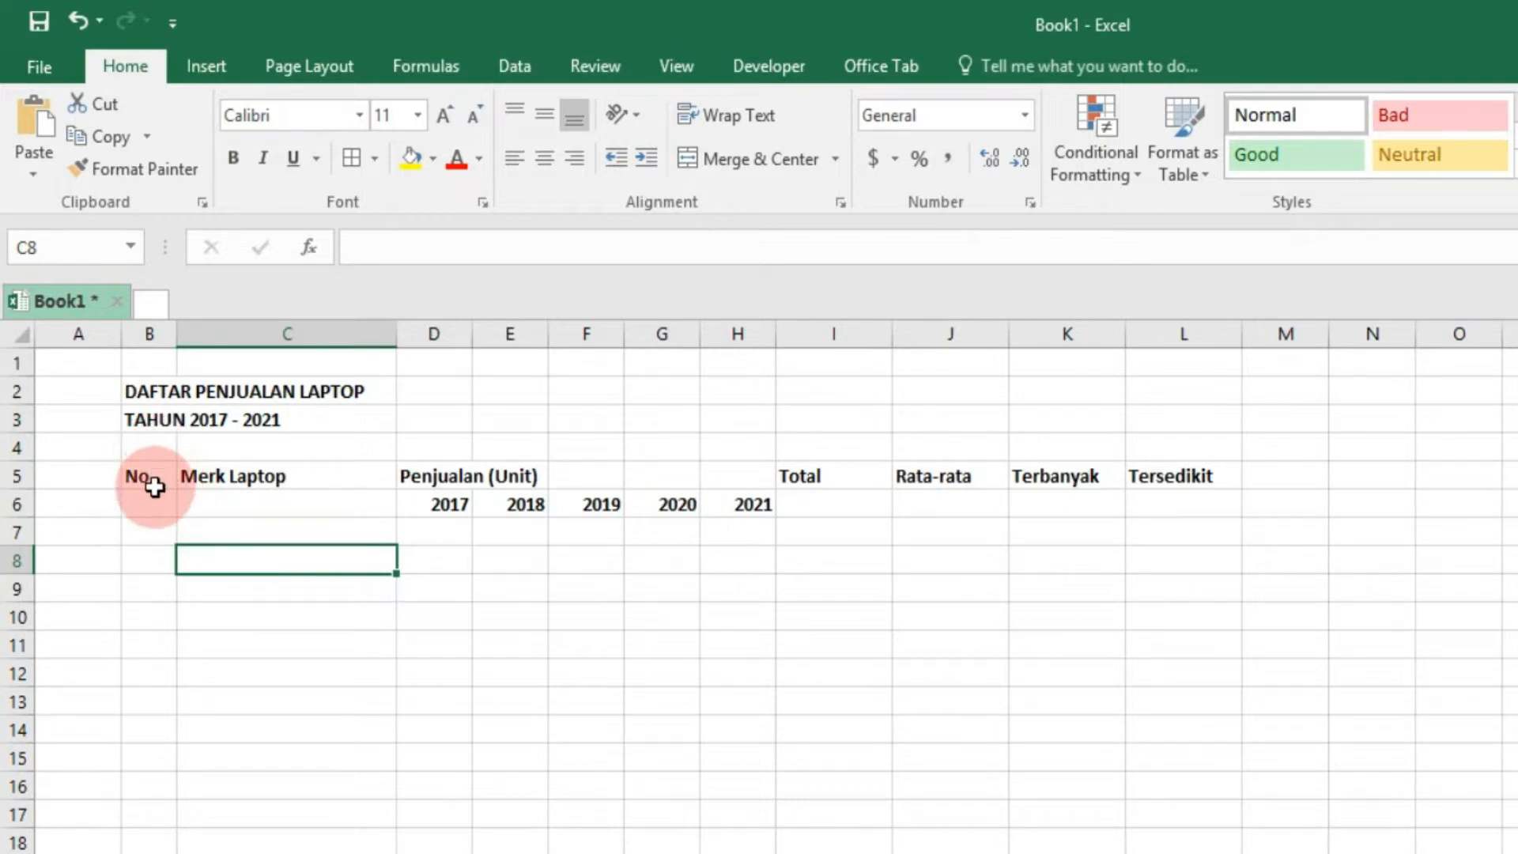
- Apply All Borders to the table range B5:L11
drag(140, 468, 1170, 634)
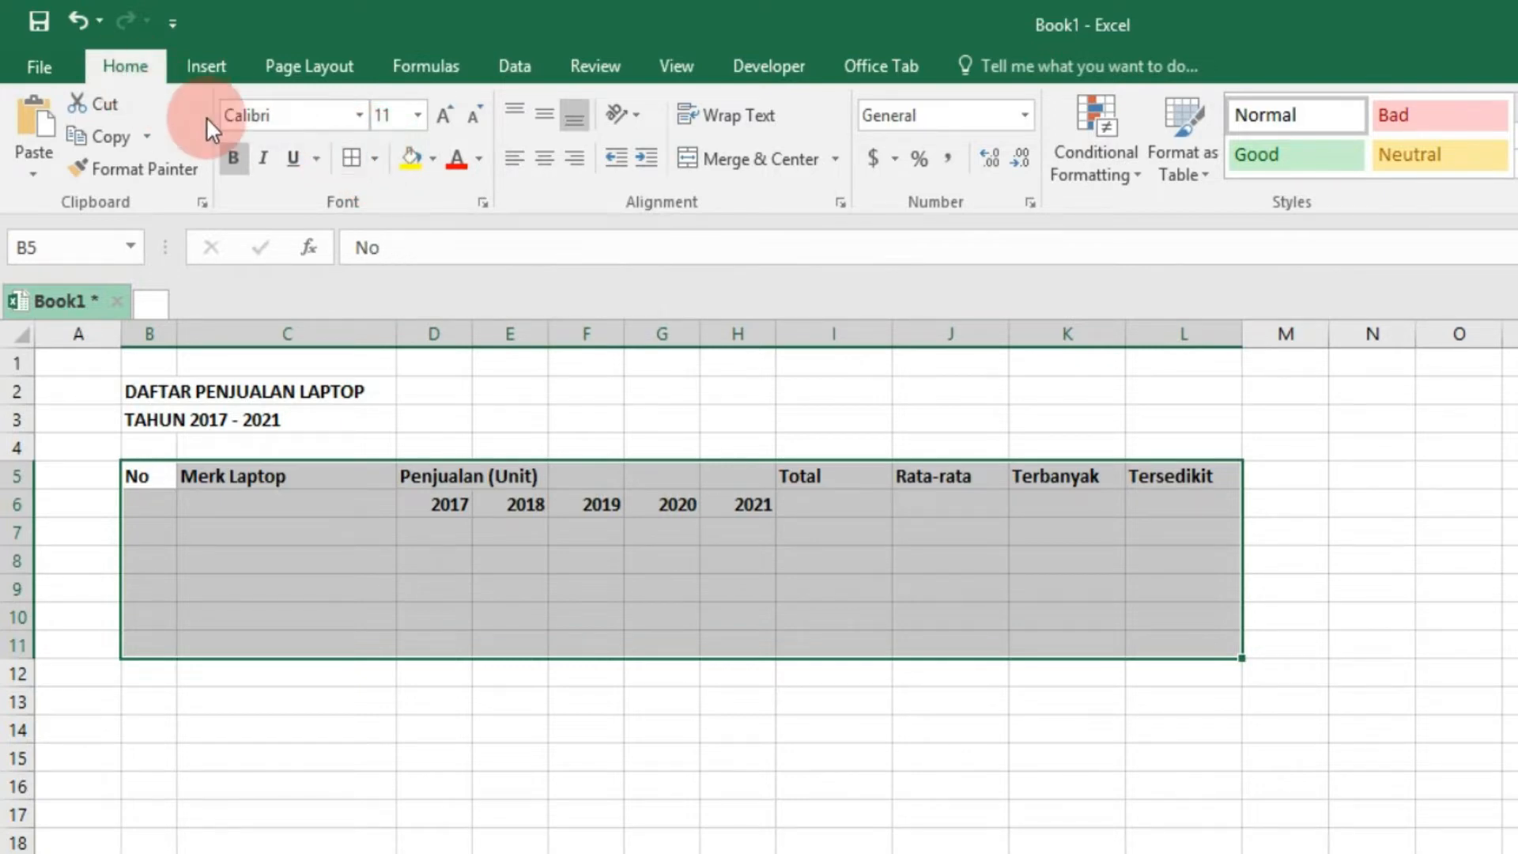
click(374, 158)
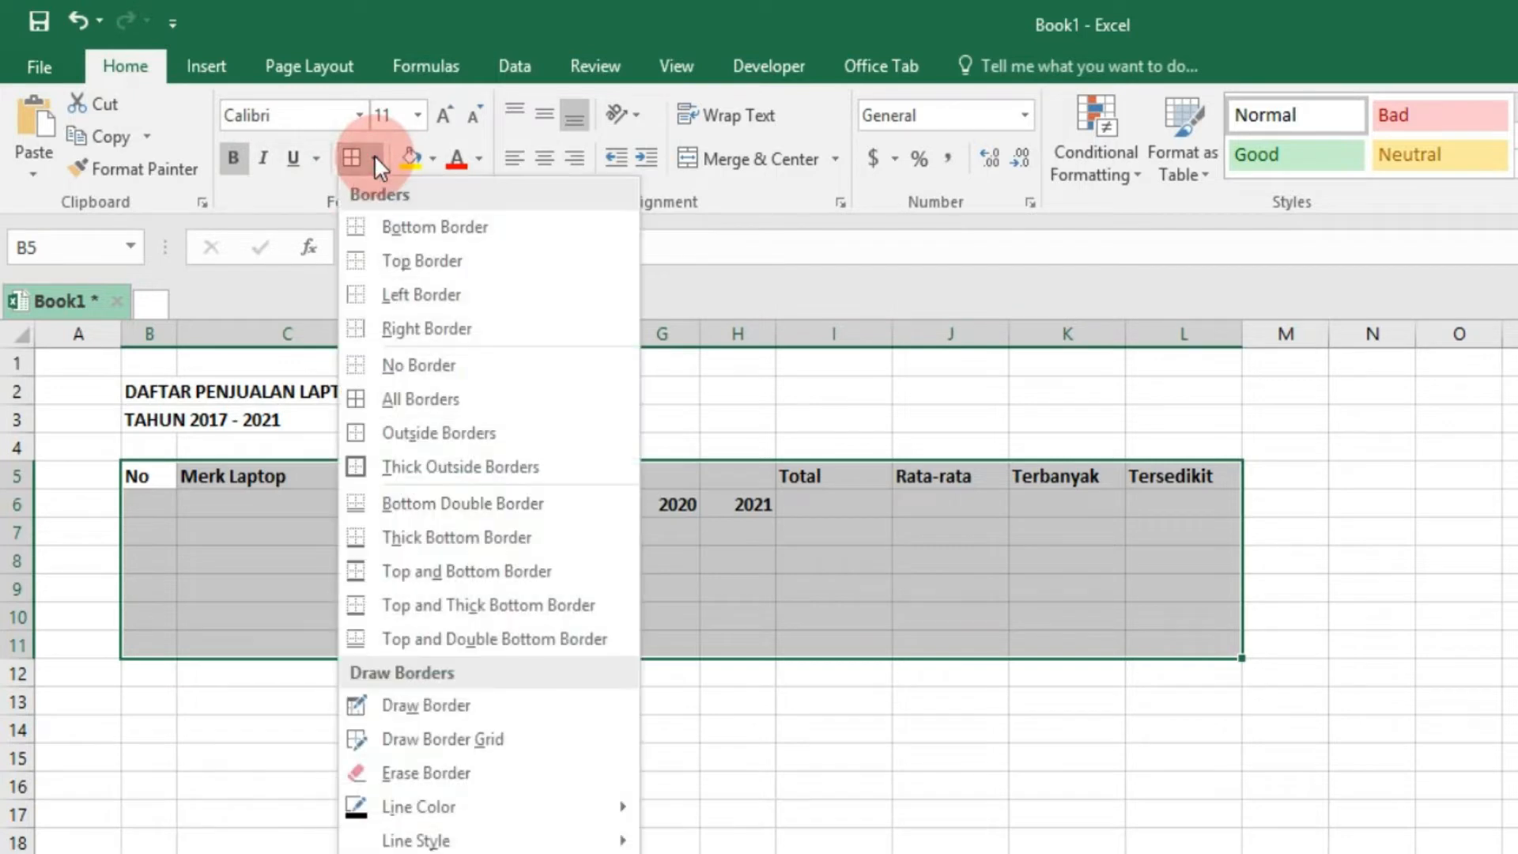
click(438, 411)
click(366, 673)
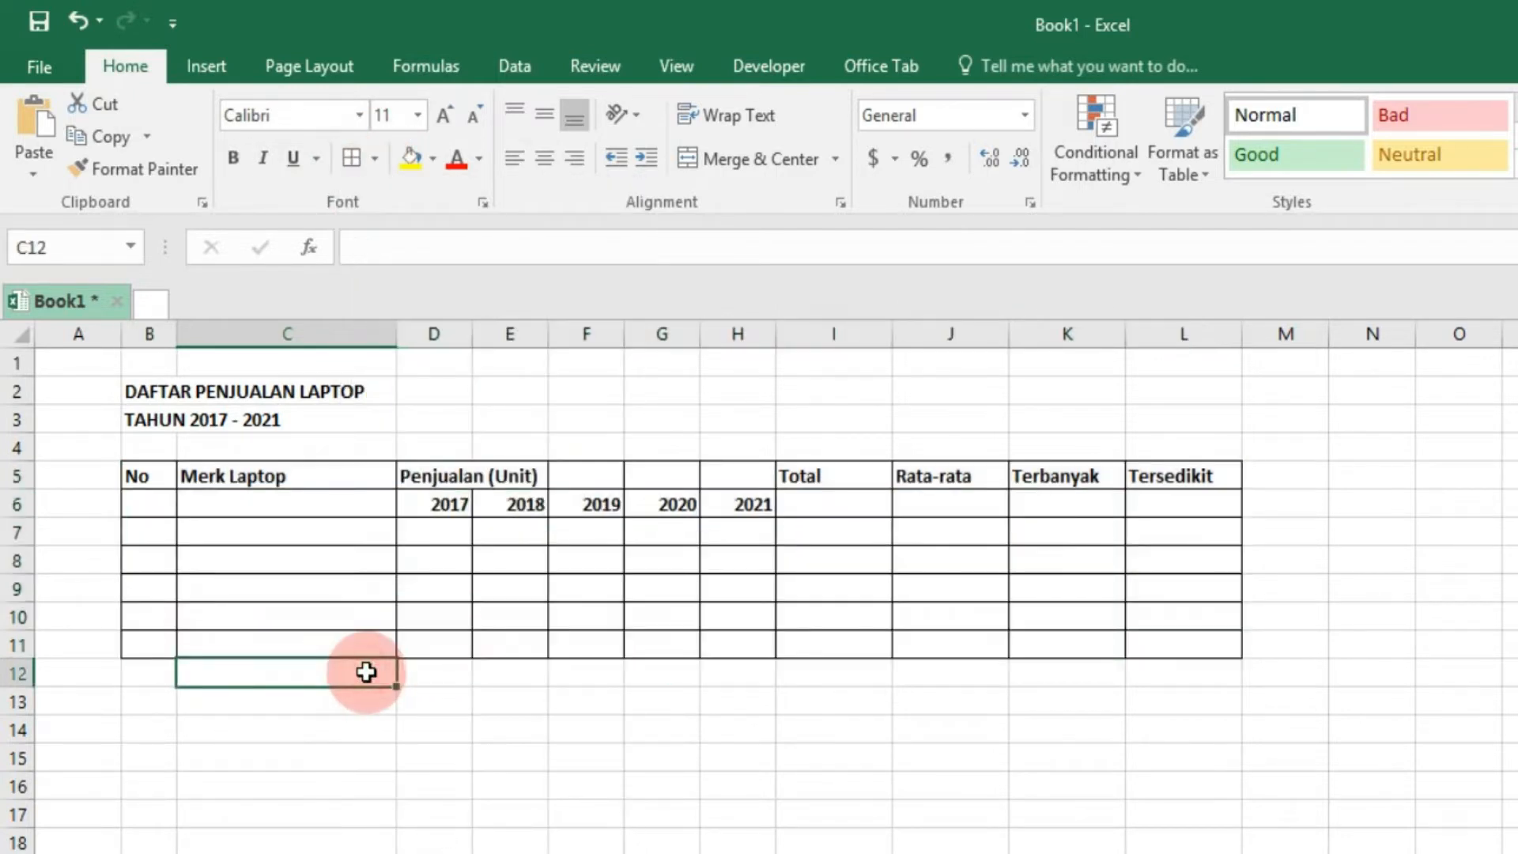
click(156, 479)
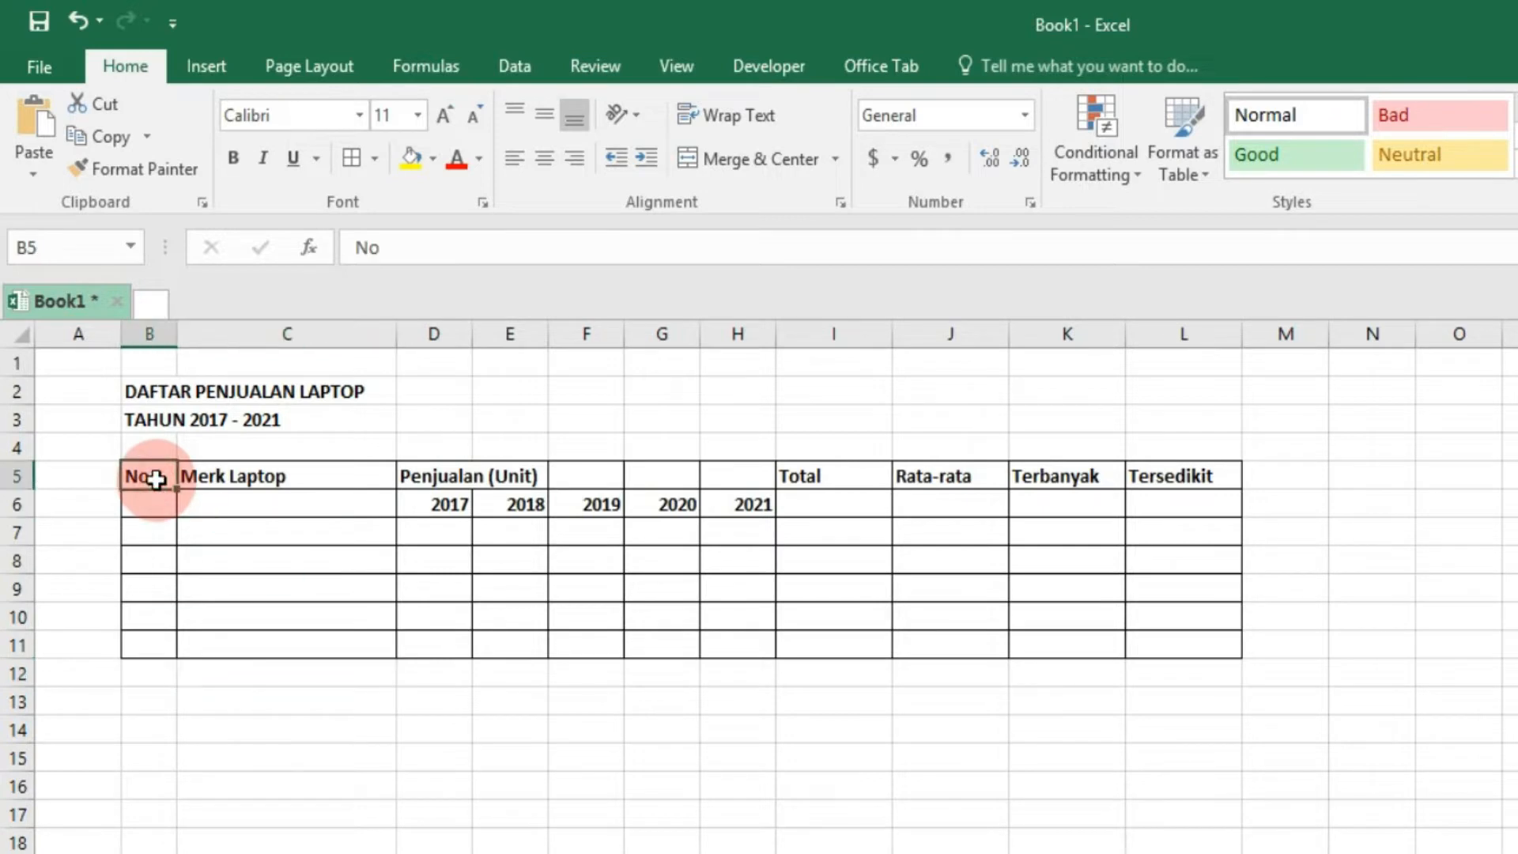
drag(156, 480, 168, 499)
click(92, 480)
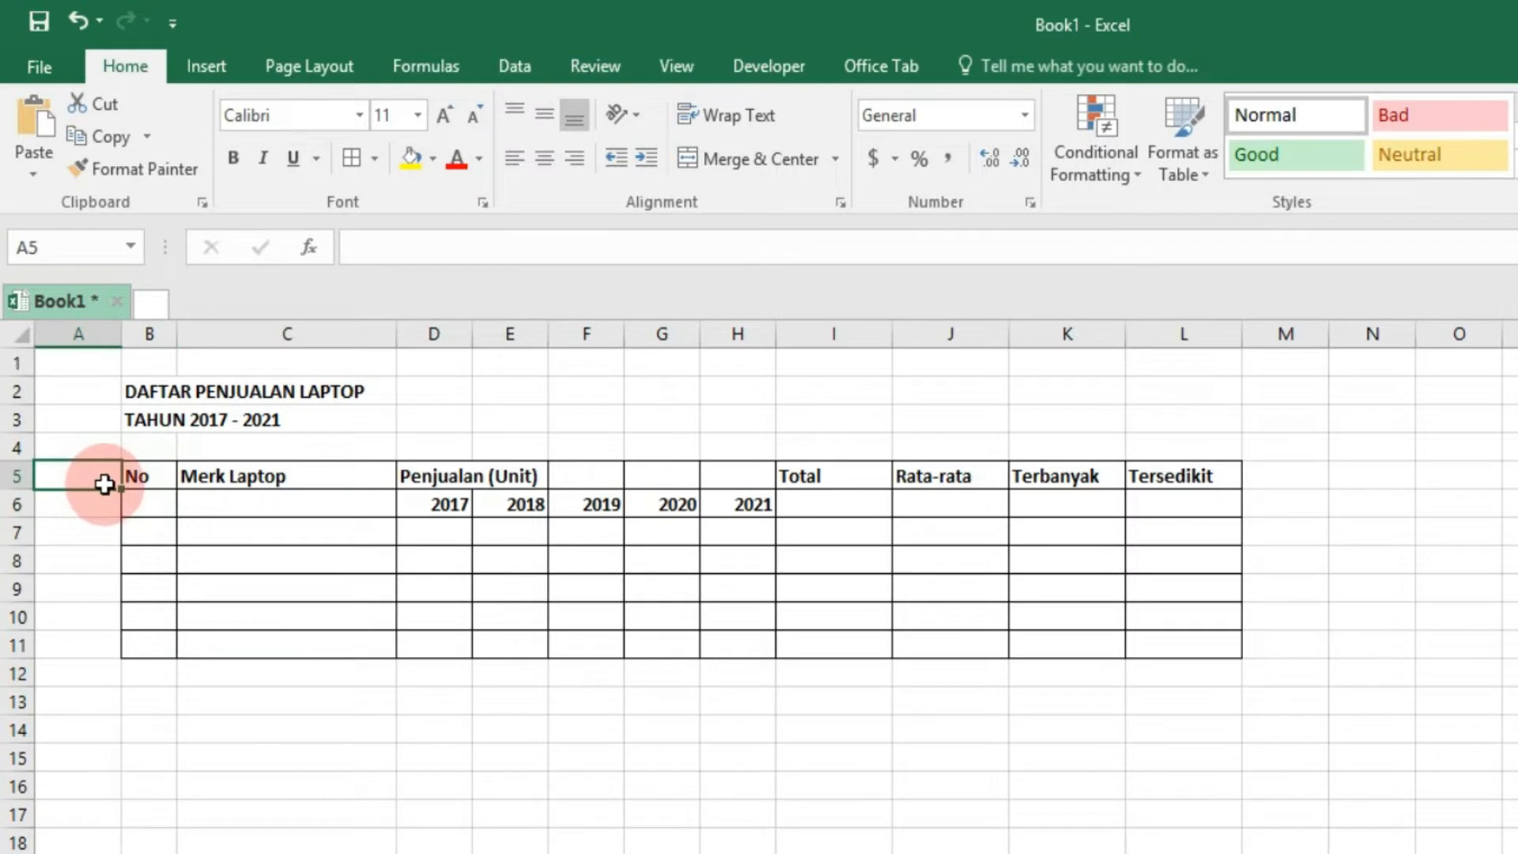
- Merge and center the No heading over B5:B6 and the Merk Laptop heading over C5:C6, both middle-aligned vertically
click(161, 478)
drag(161, 479, 159, 501)
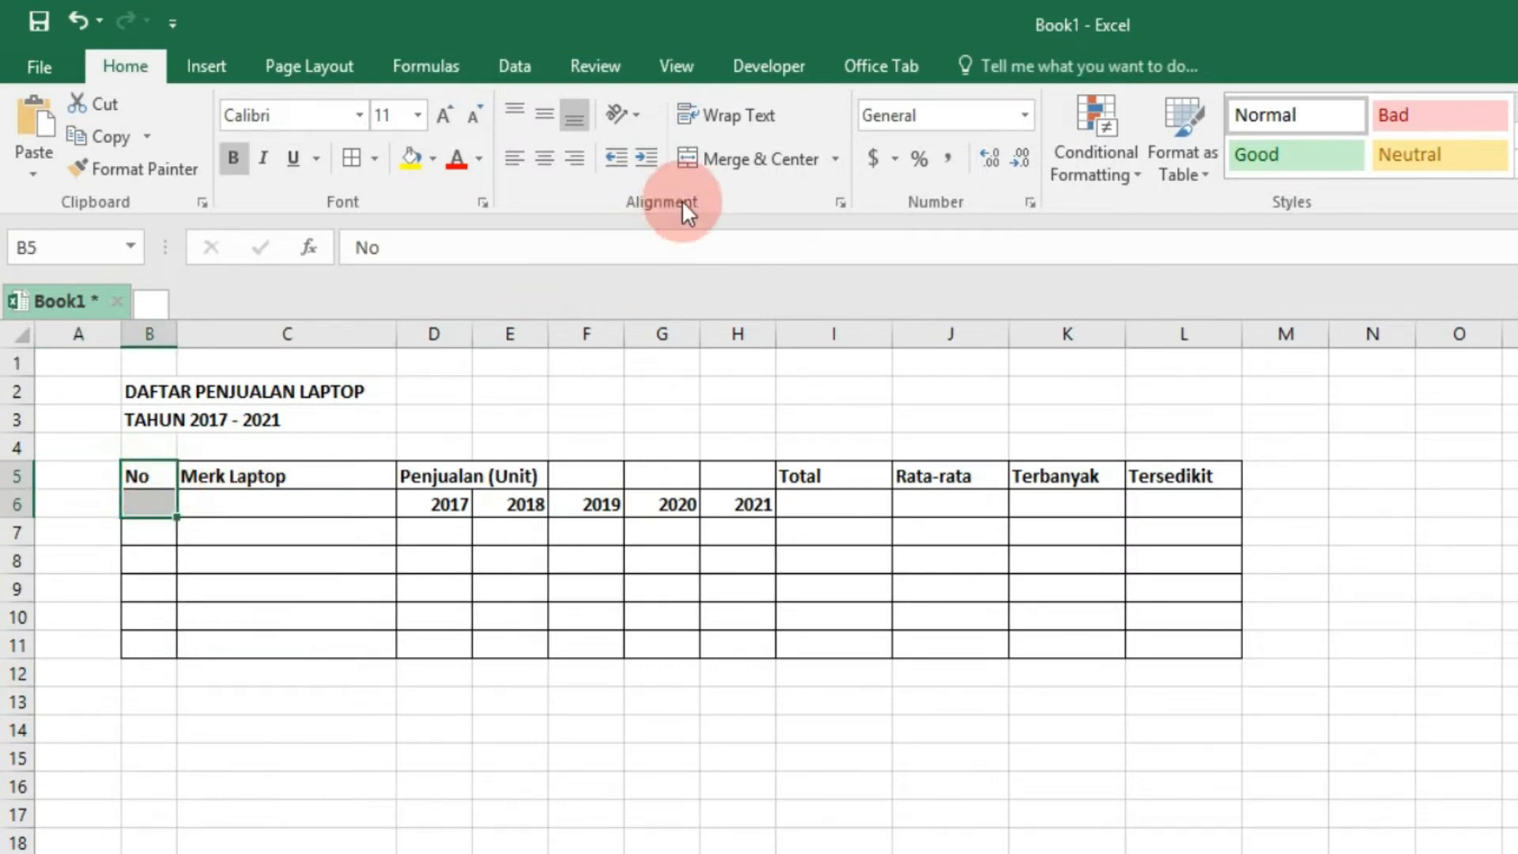
click(741, 160)
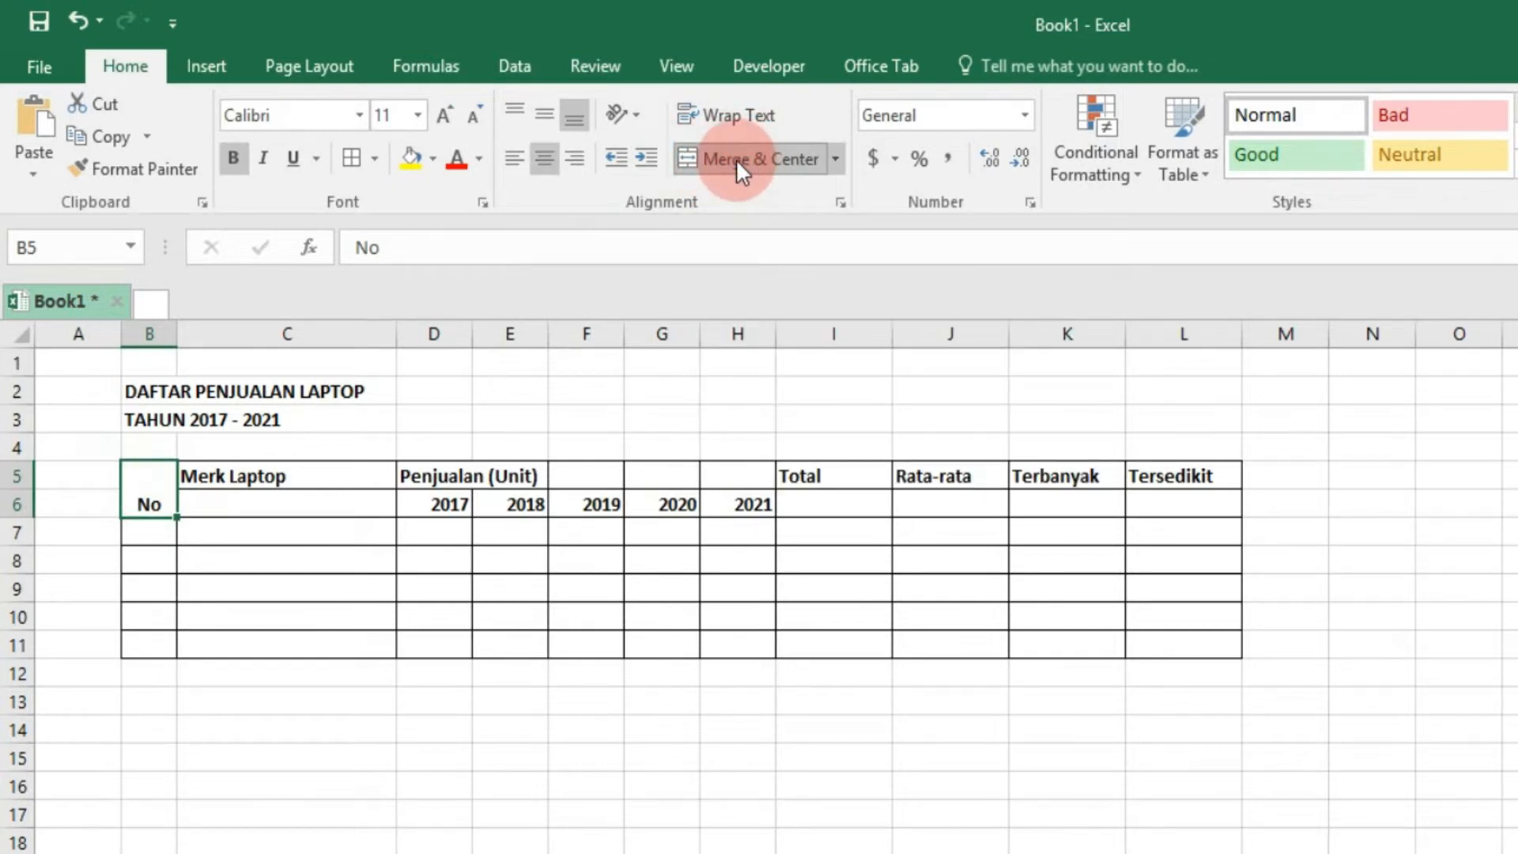
click(544, 115)
drag(359, 468, 357, 497)
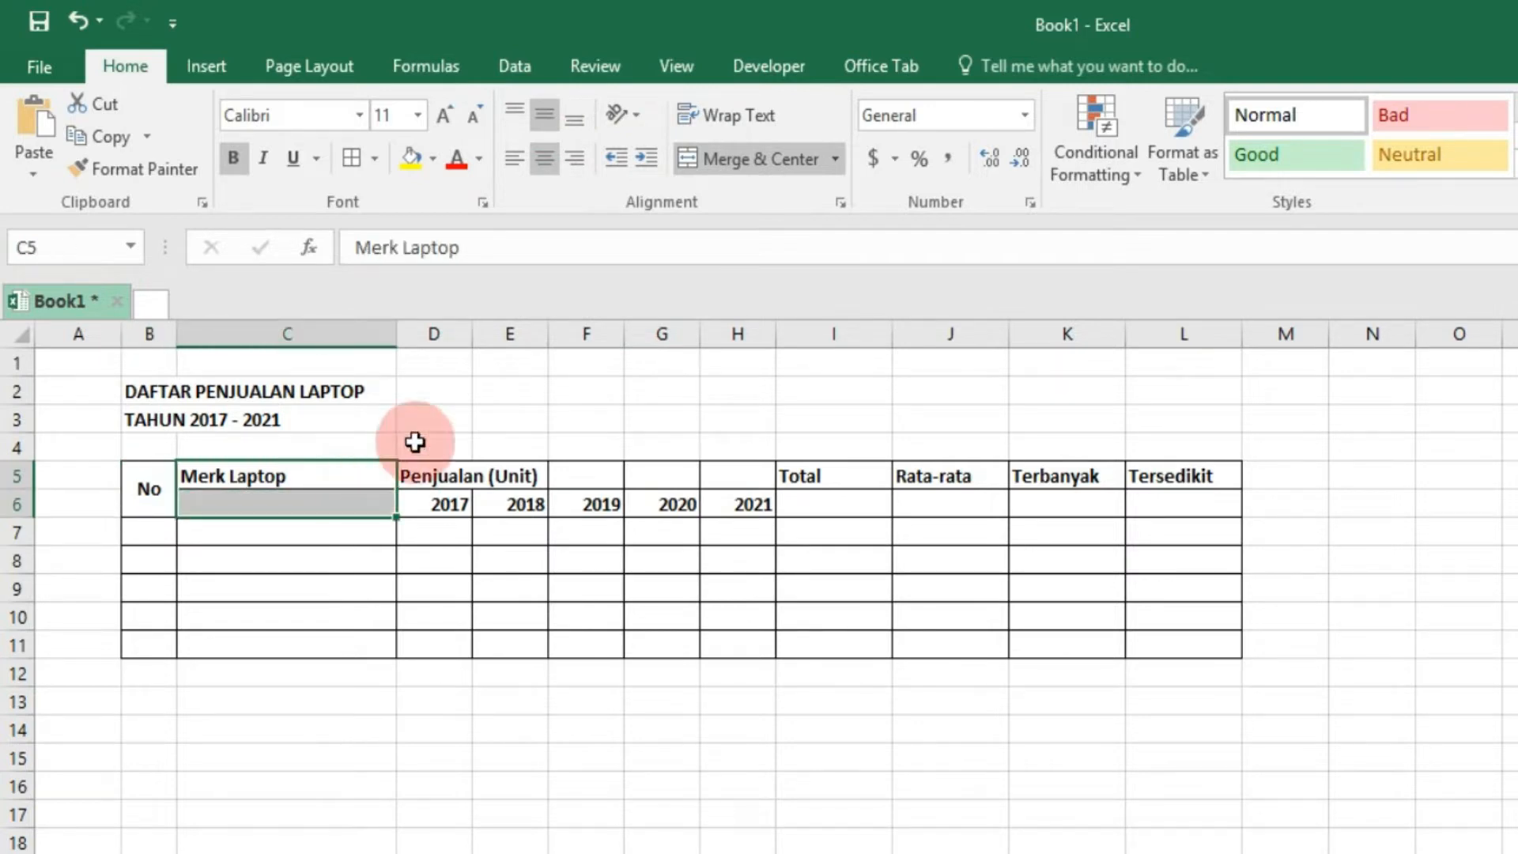
click(758, 165)
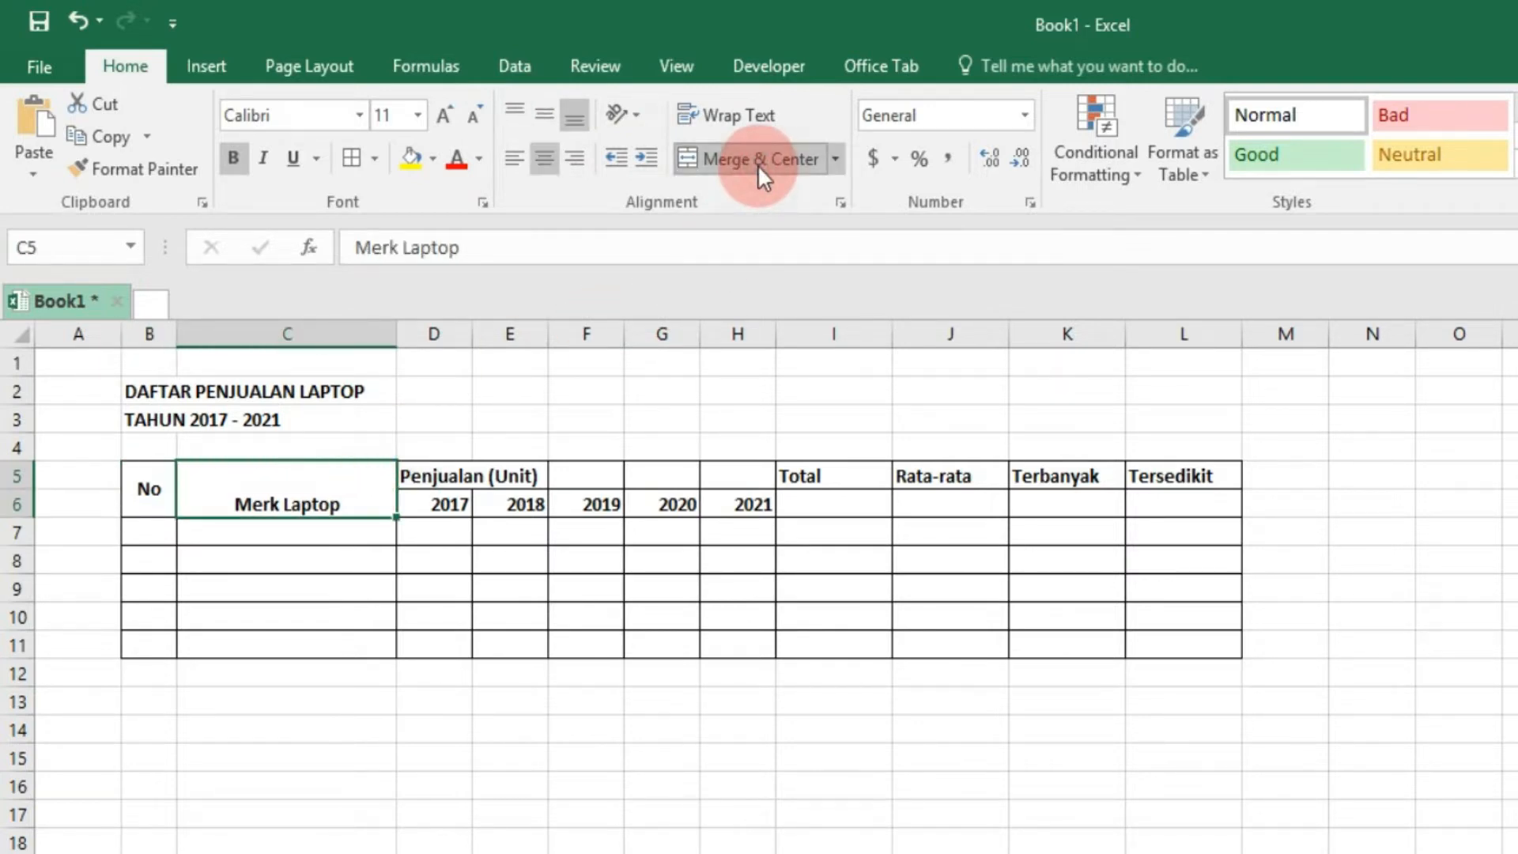
click(544, 113)
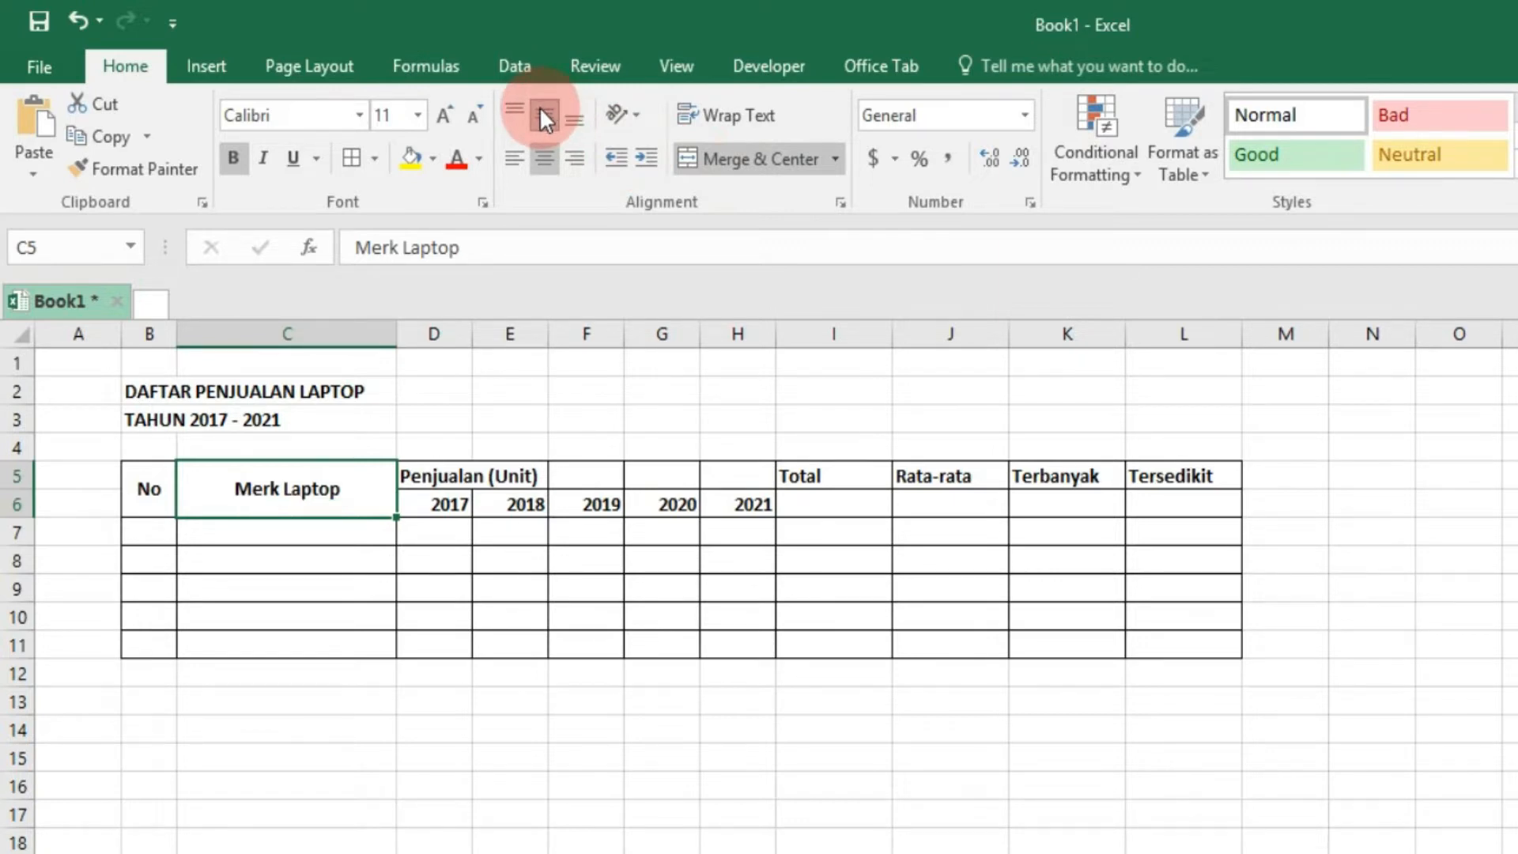
- Merge and center the Penjualan (Unit) heading across D5:H5 and center the year headings in D6:H6
drag(434, 479, 715, 475)
click(424, 419)
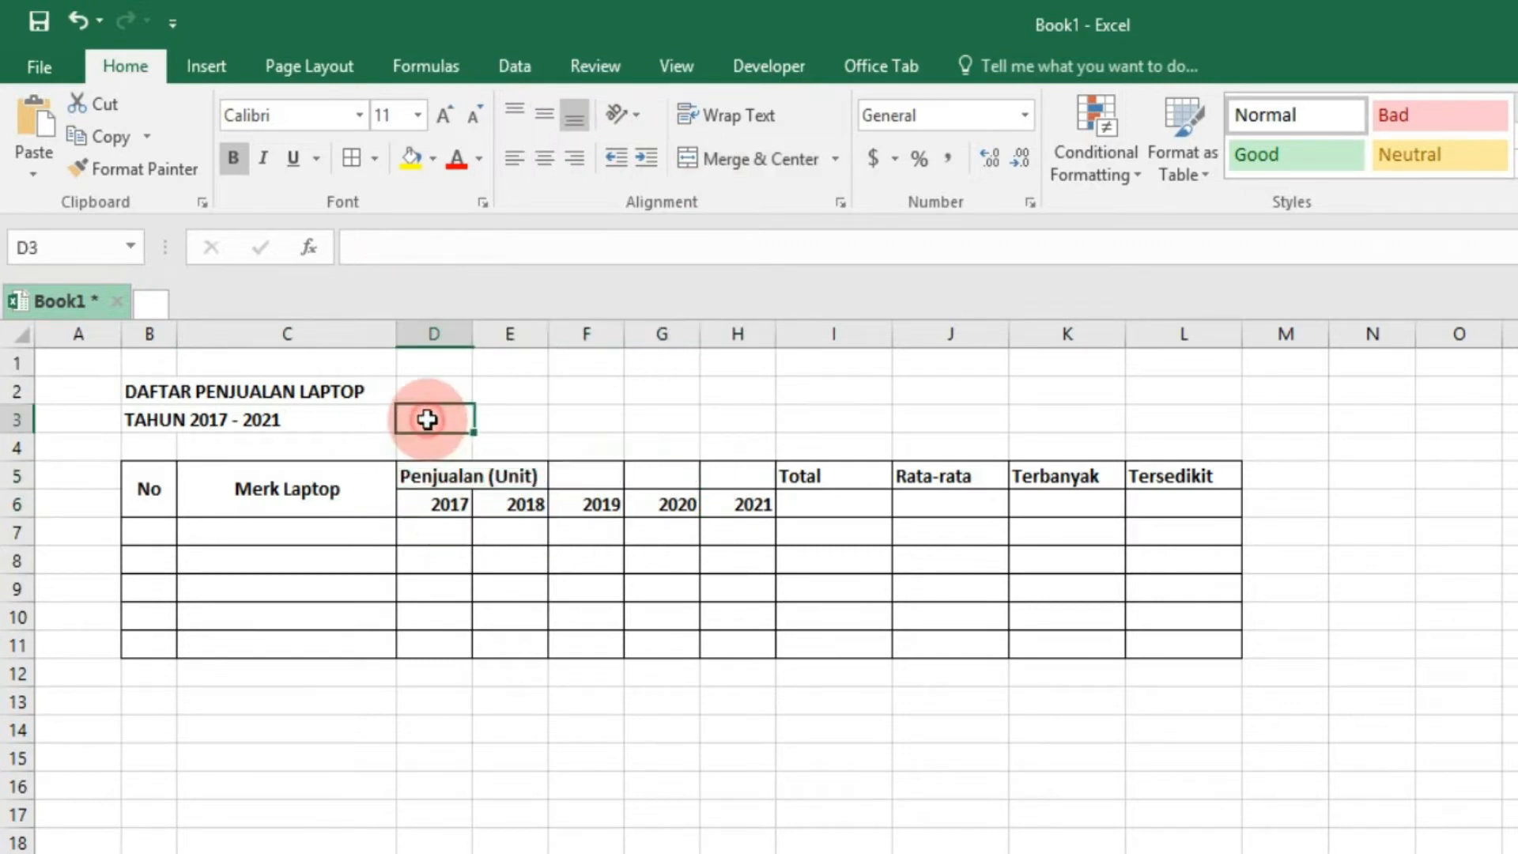
click(408, 476)
drag(408, 475, 718, 475)
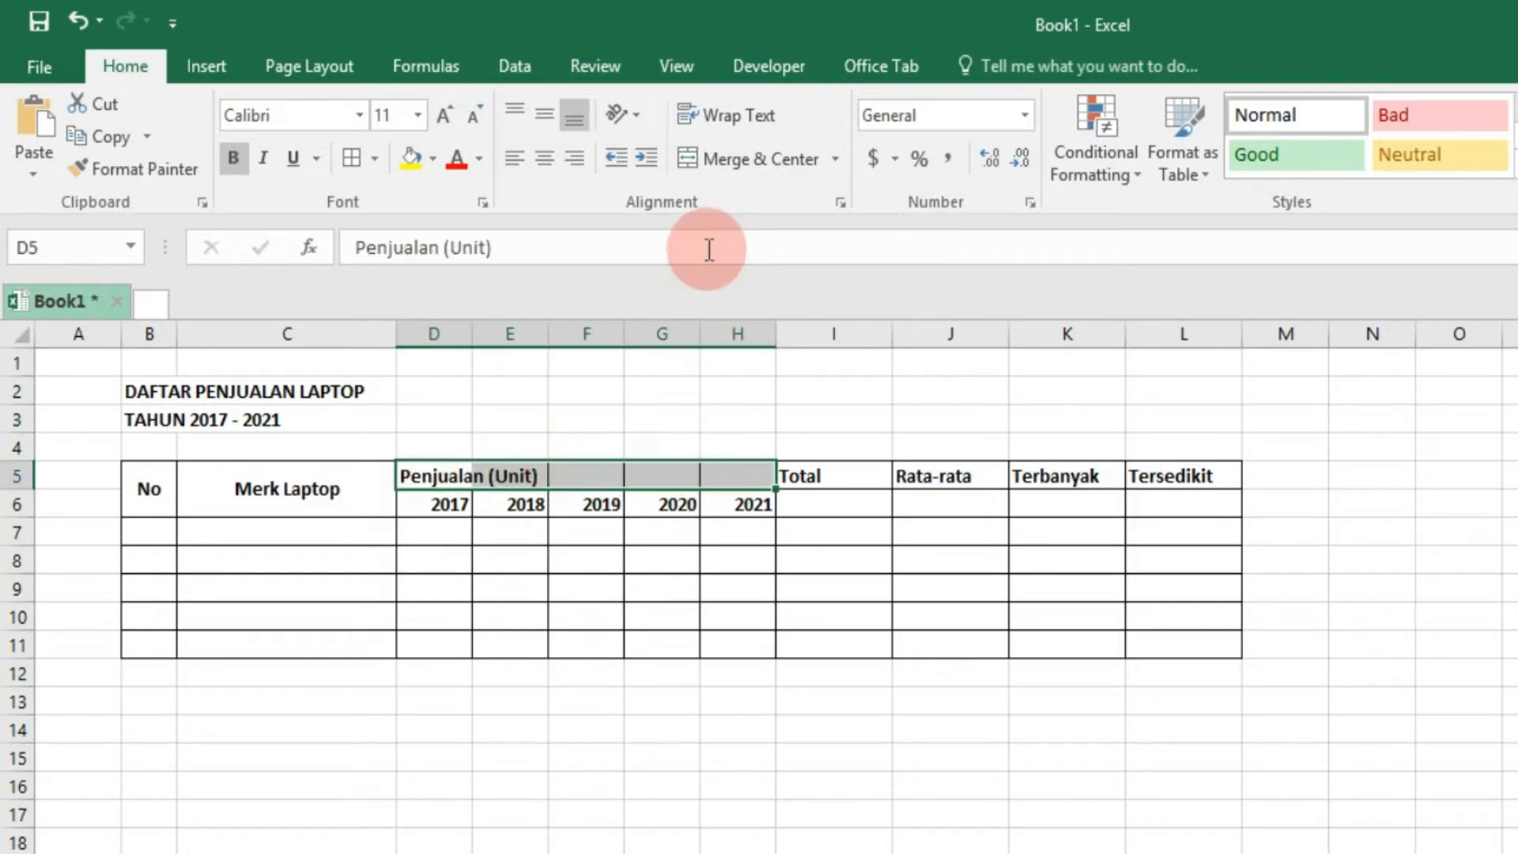
click(739, 159)
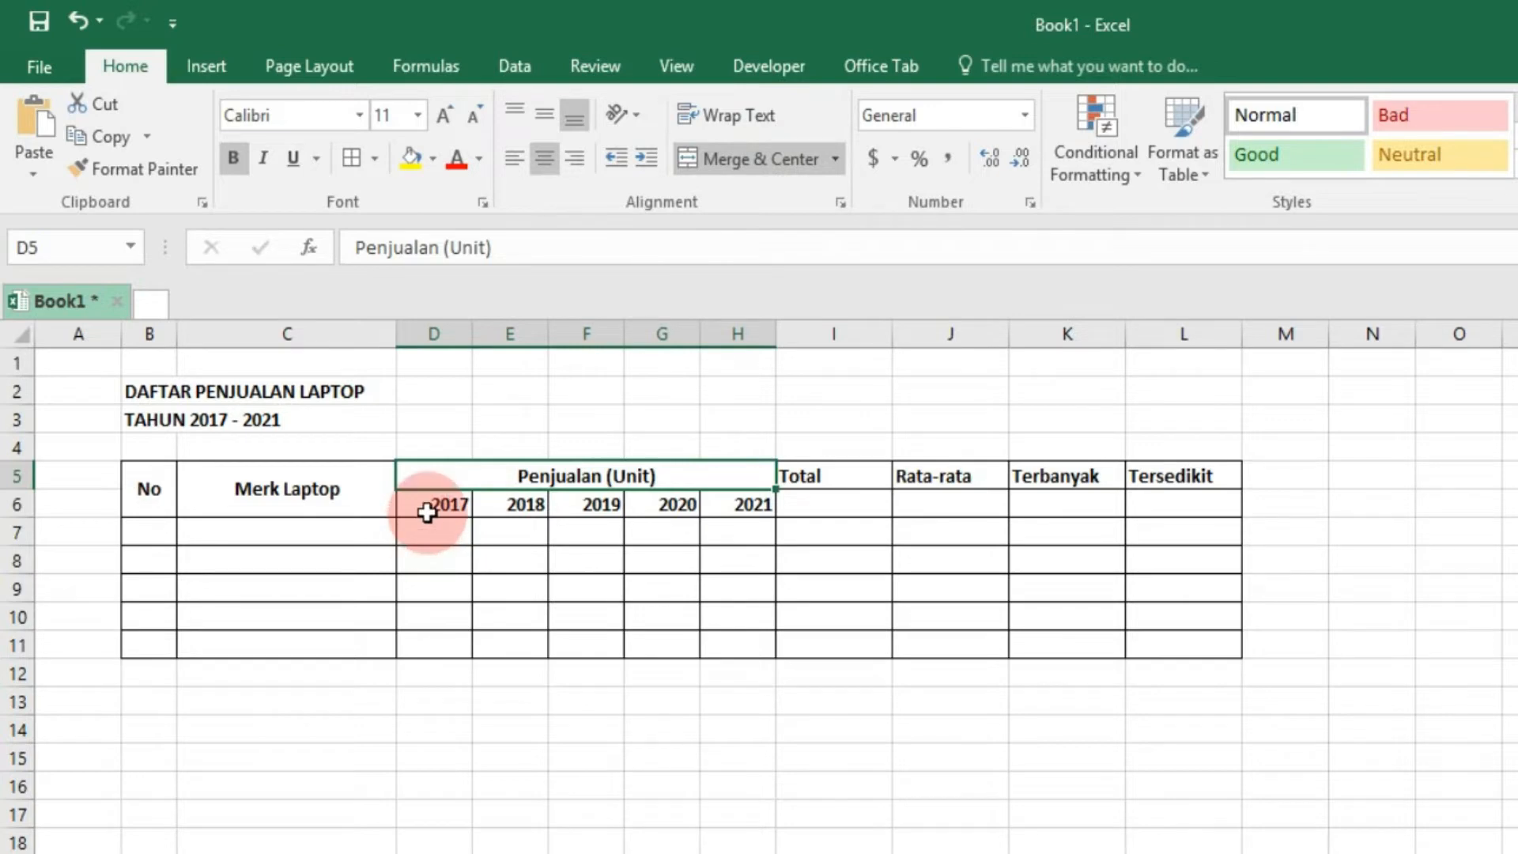
drag(427, 496, 736, 502)
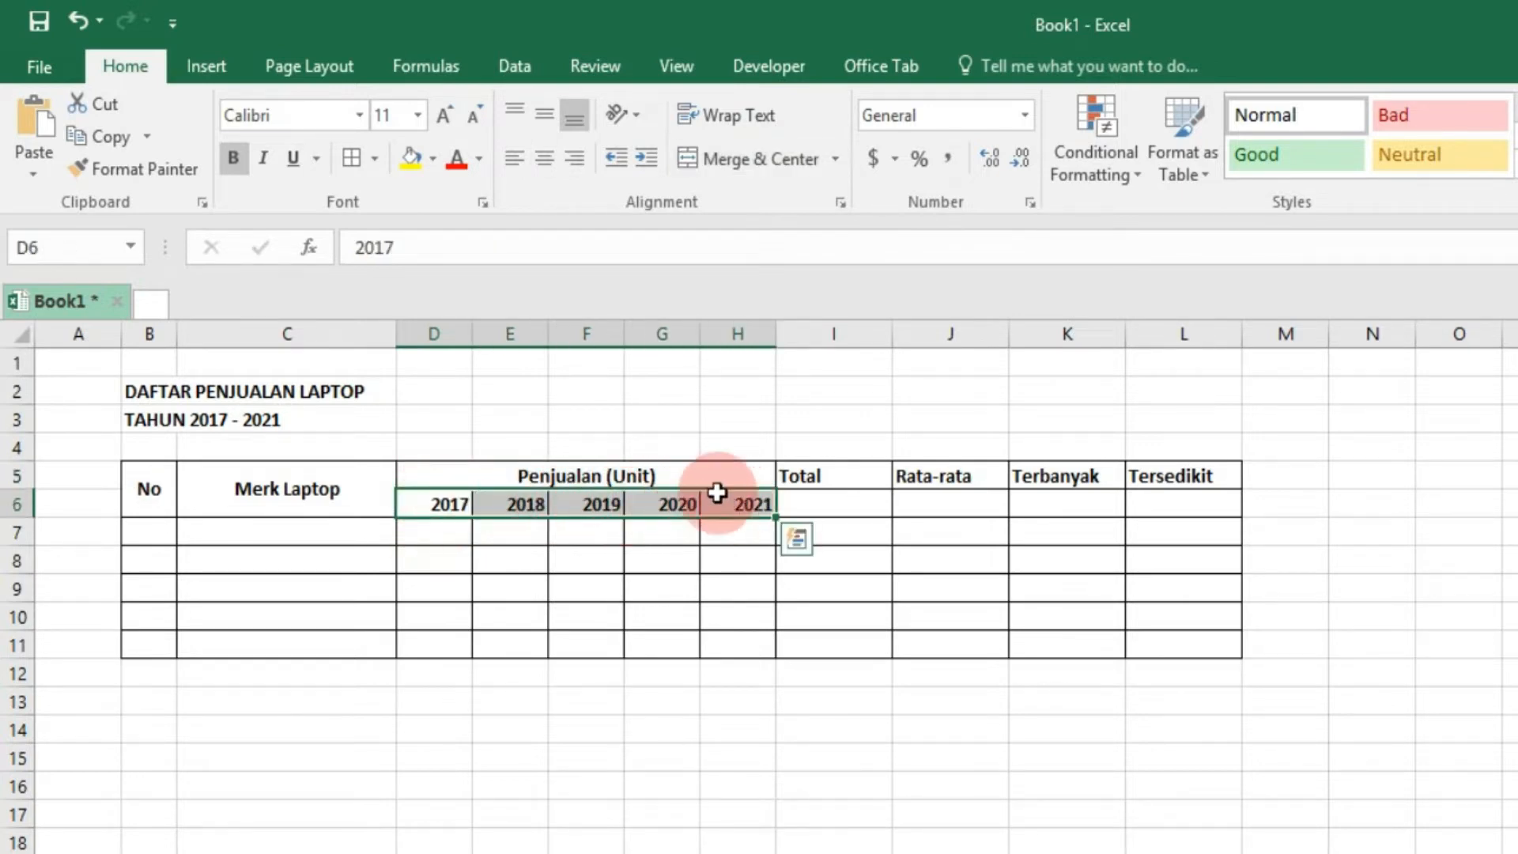
click(540, 159)
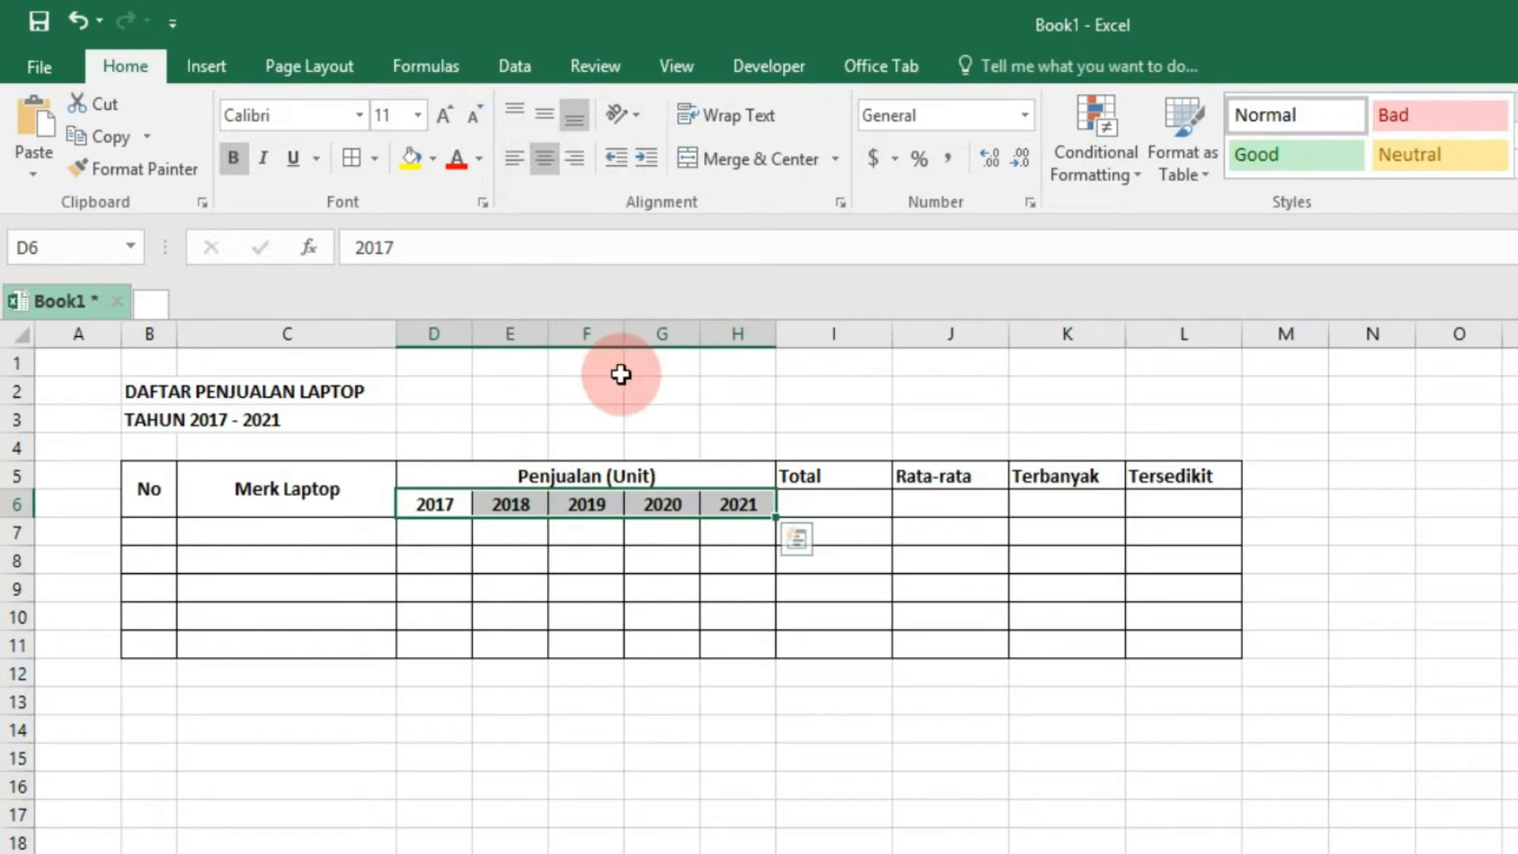
- Merge and center the Total, Rata-rata, Terbanyak and Tersedikit headings over rows 5 and 6 in columns I to L, middle-aligned vertically
drag(793, 482, 793, 508)
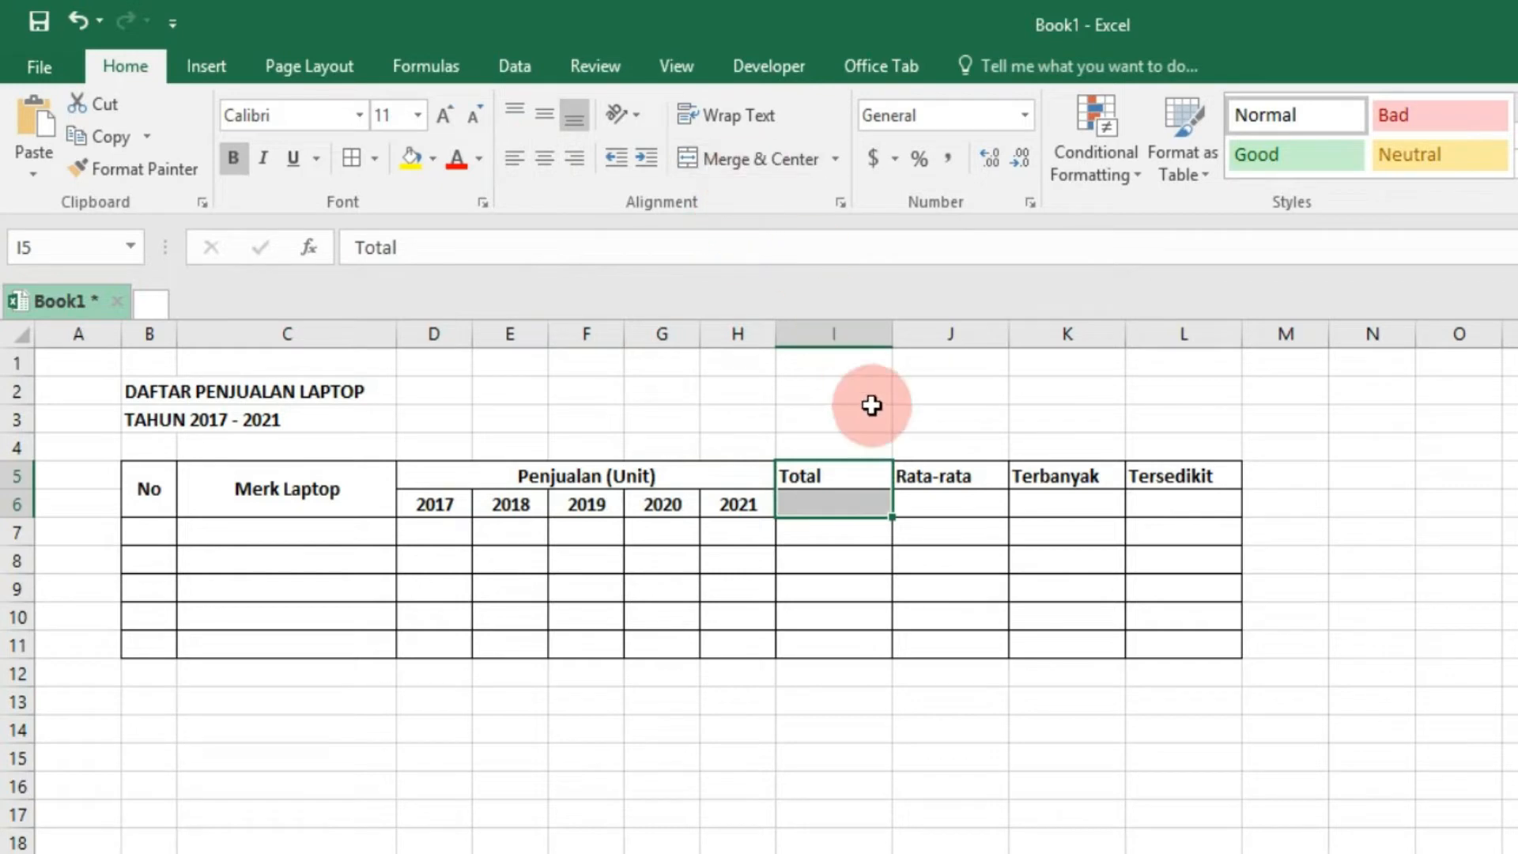
click(775, 168)
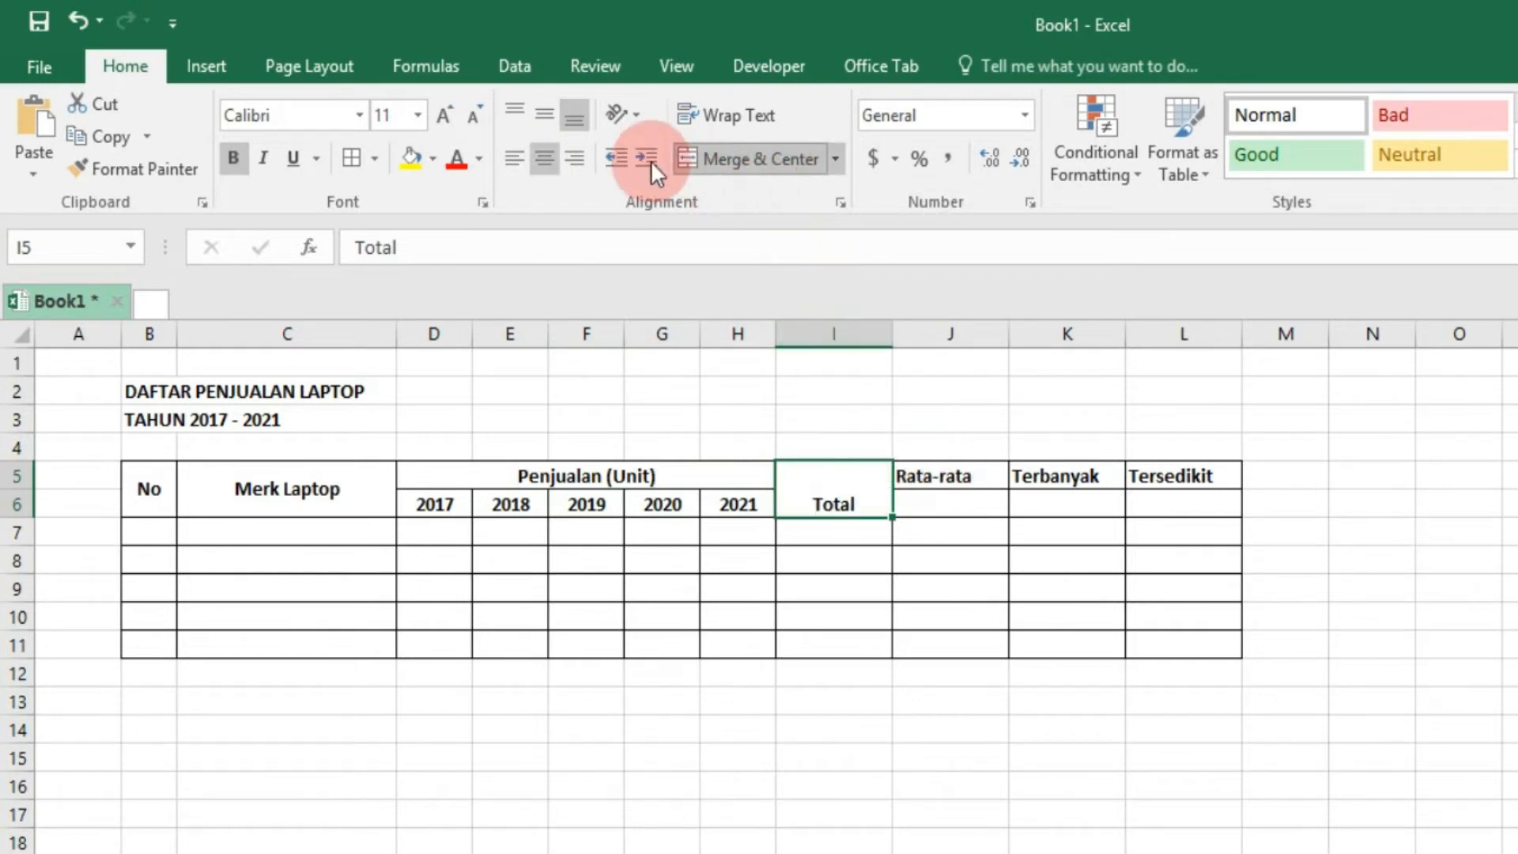
click(547, 104)
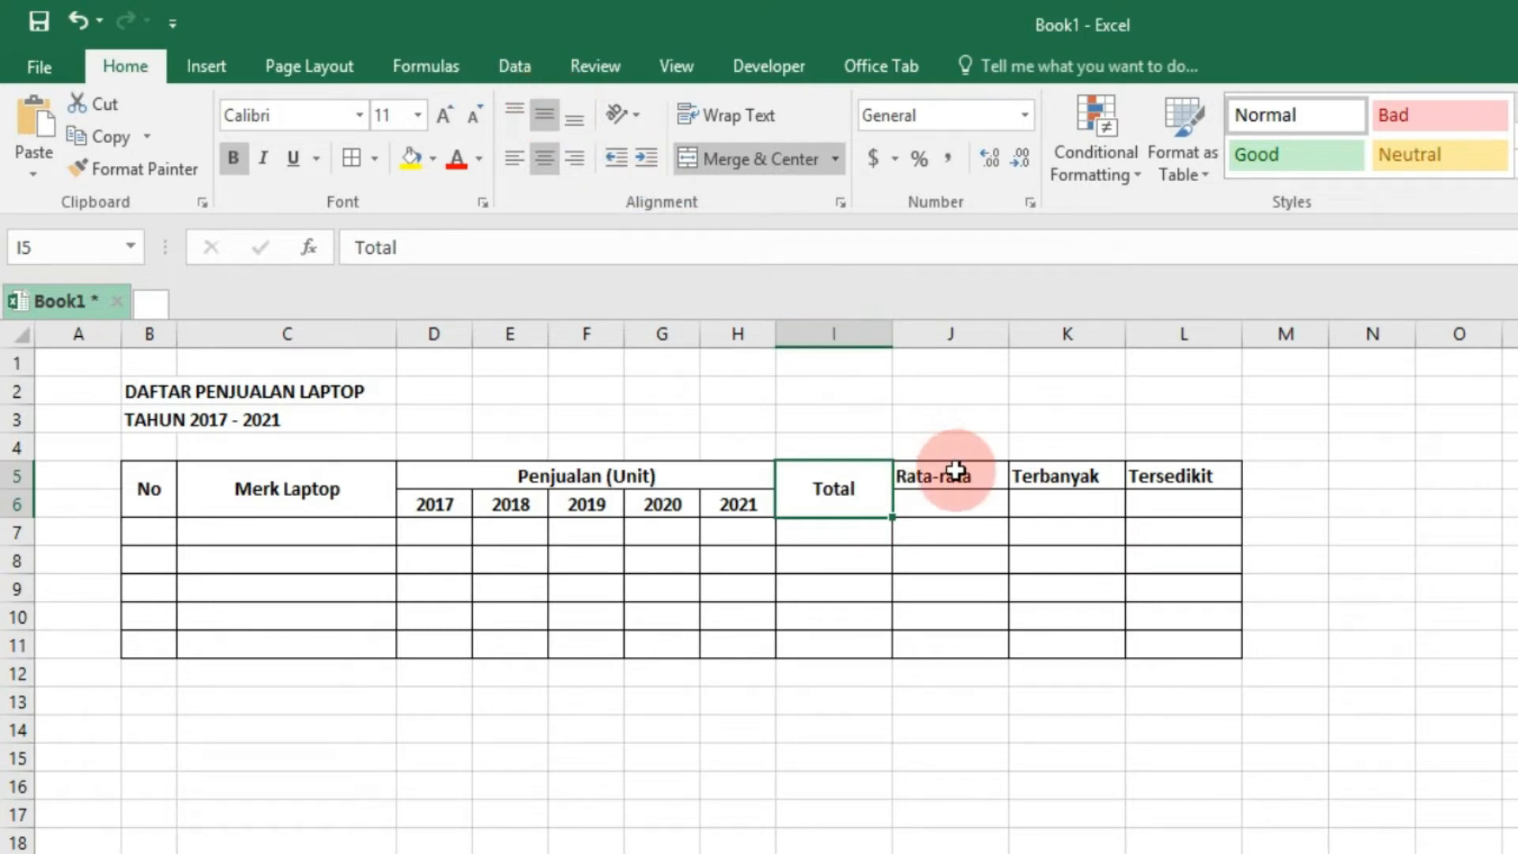
drag(958, 472, 959, 496)
click(735, 159)
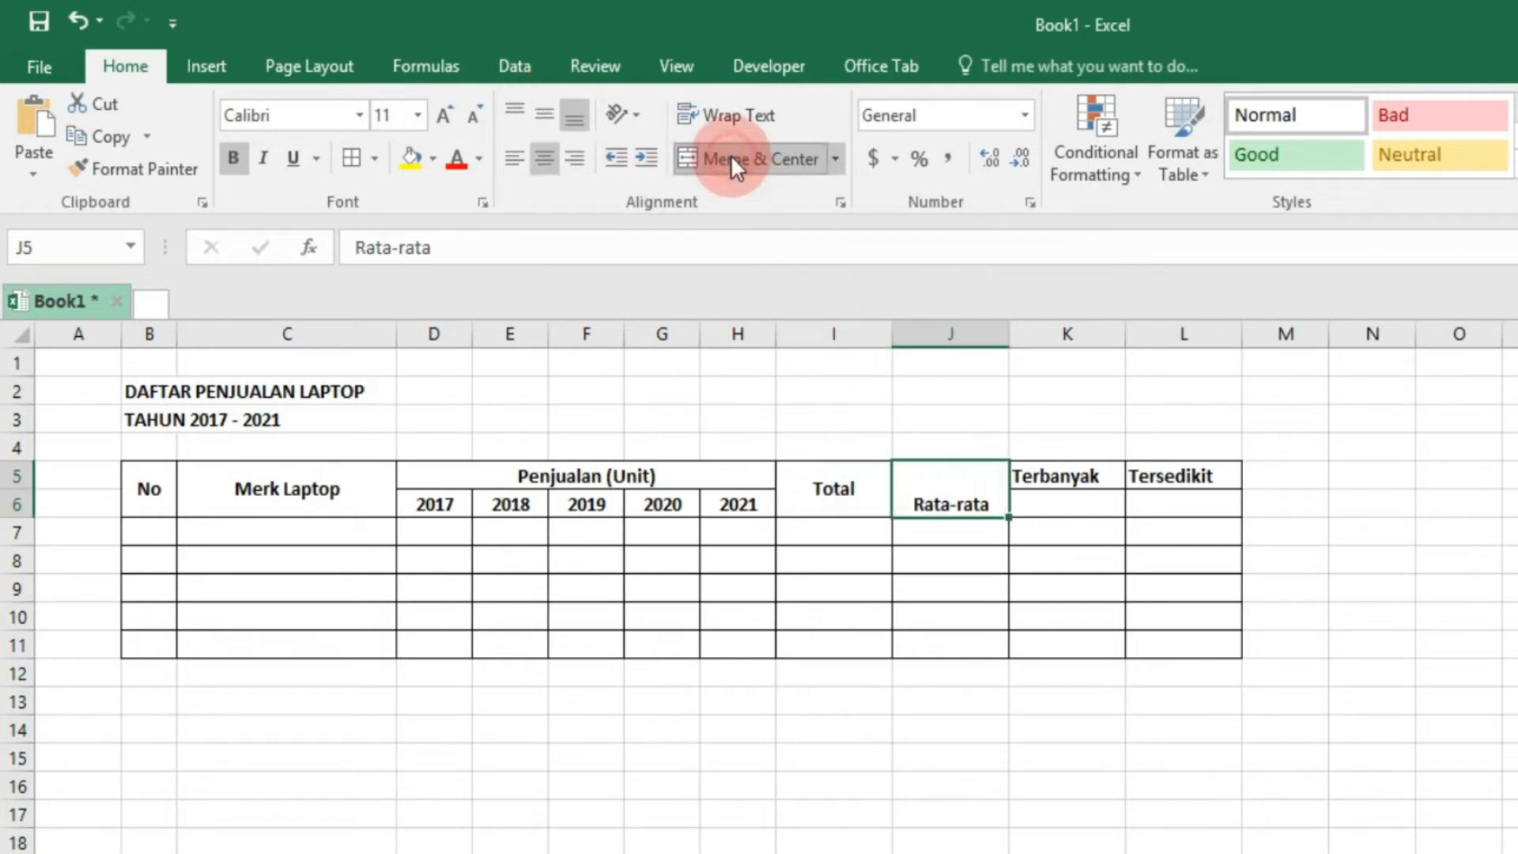
click(538, 107)
drag(1069, 473, 1077, 491)
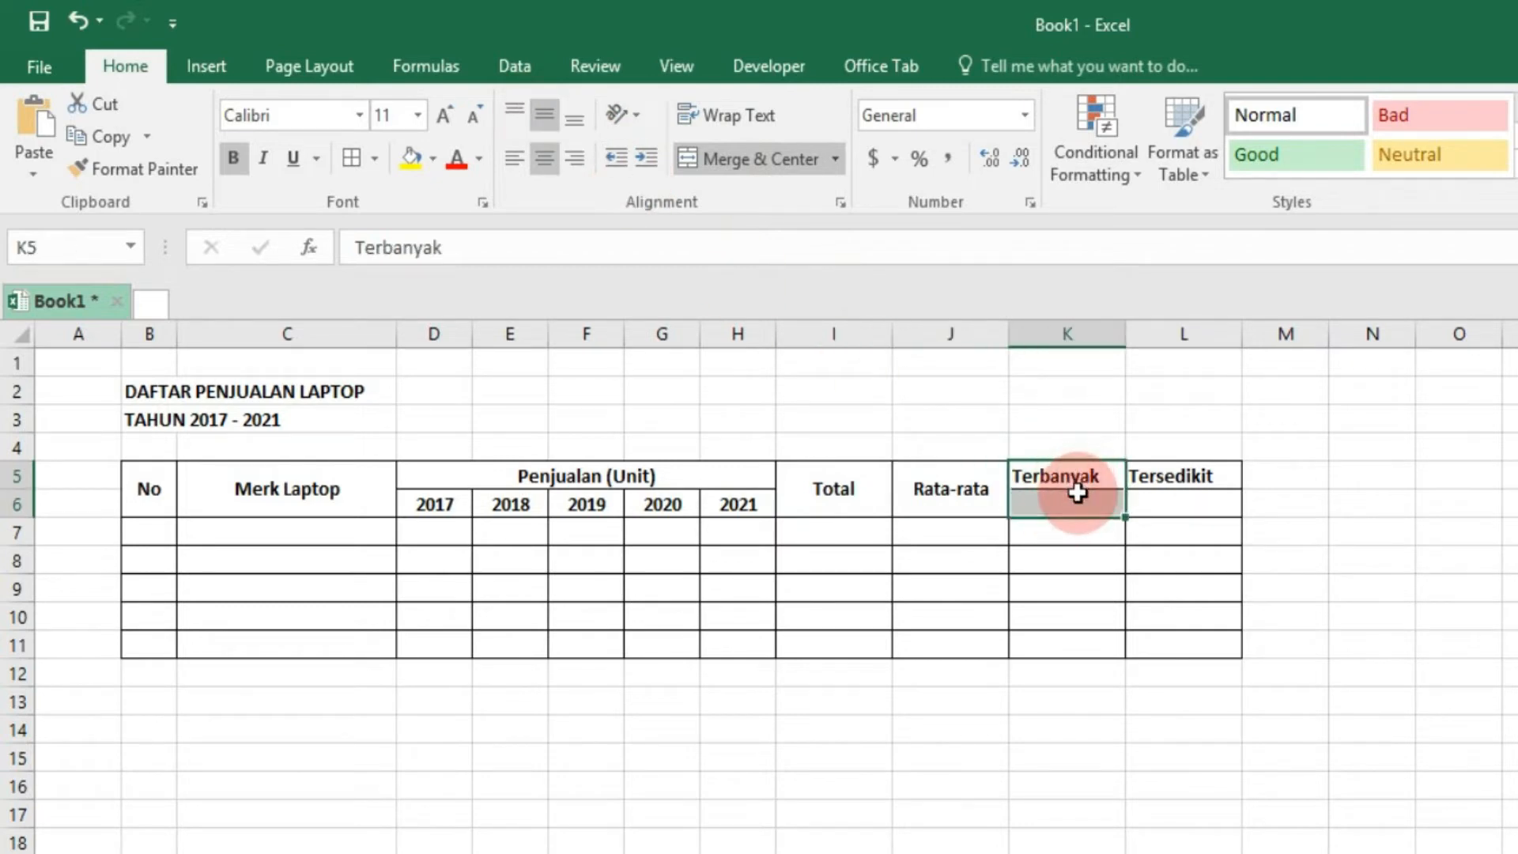
click(746, 159)
click(542, 109)
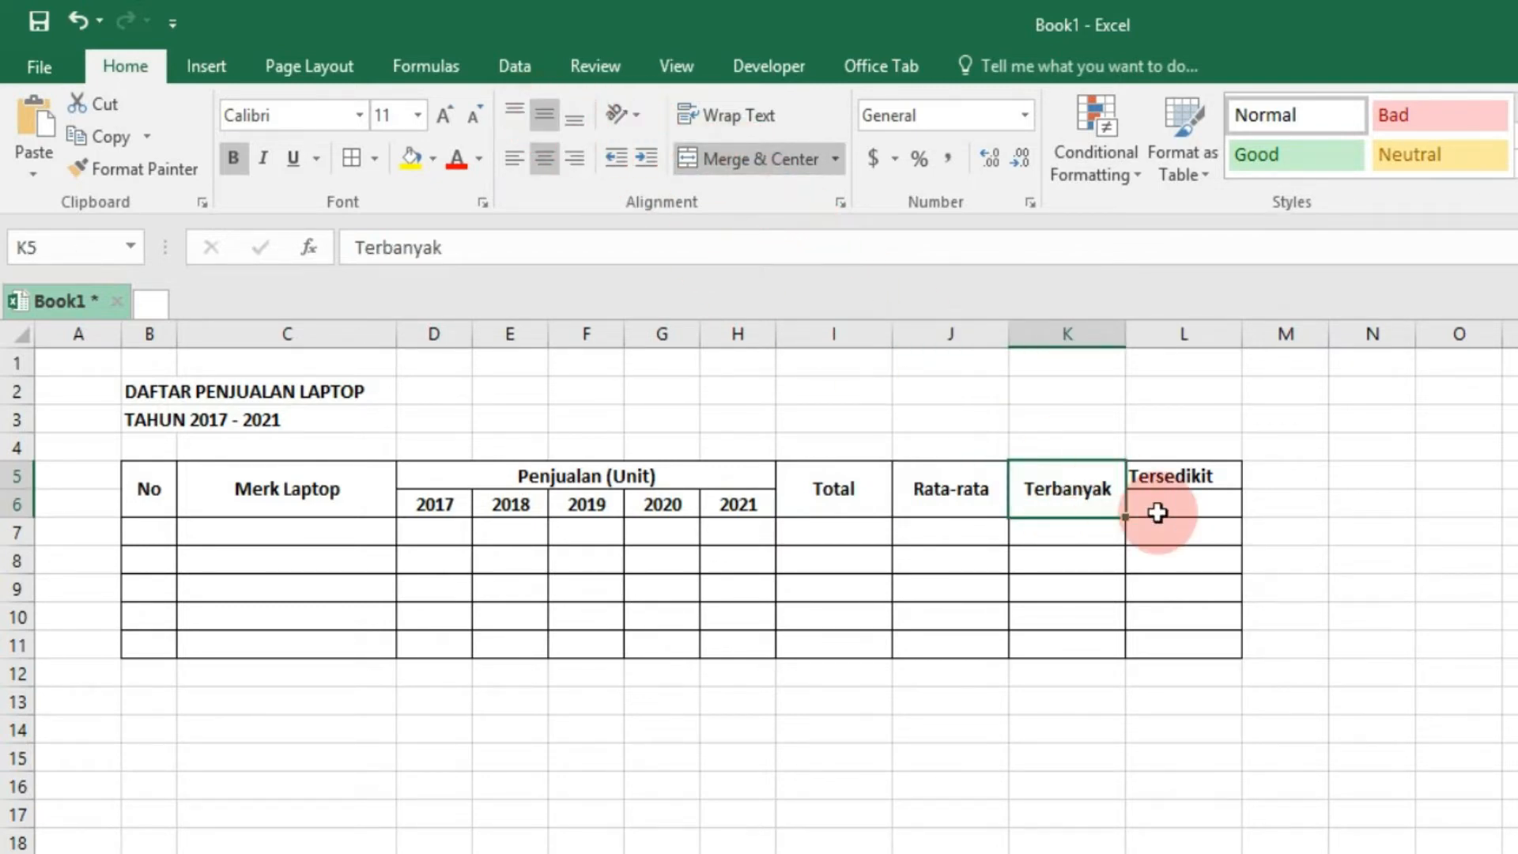
drag(1179, 484, 1178, 506)
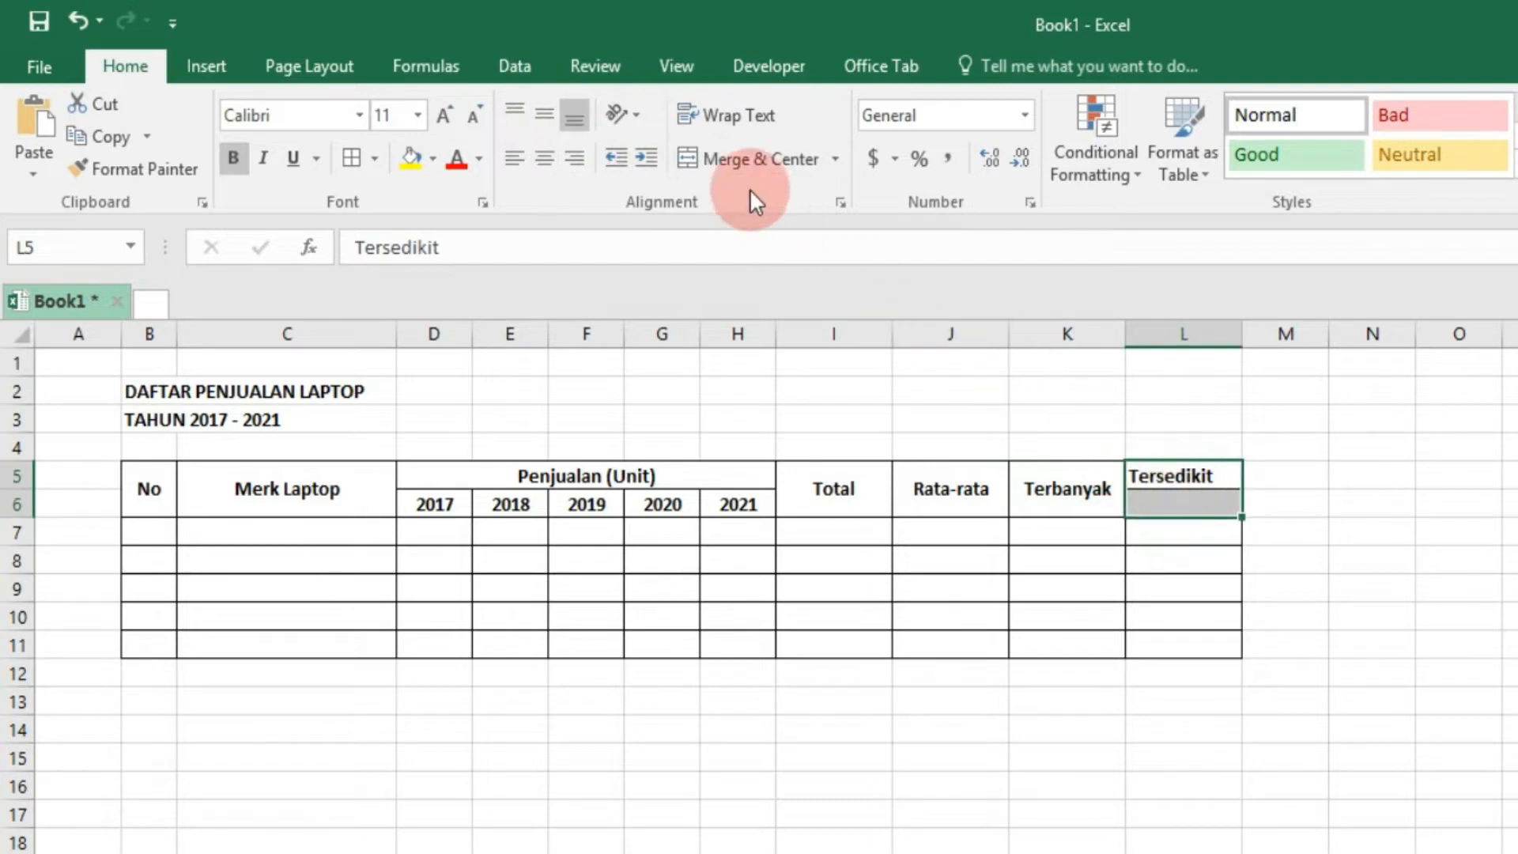
click(723, 158)
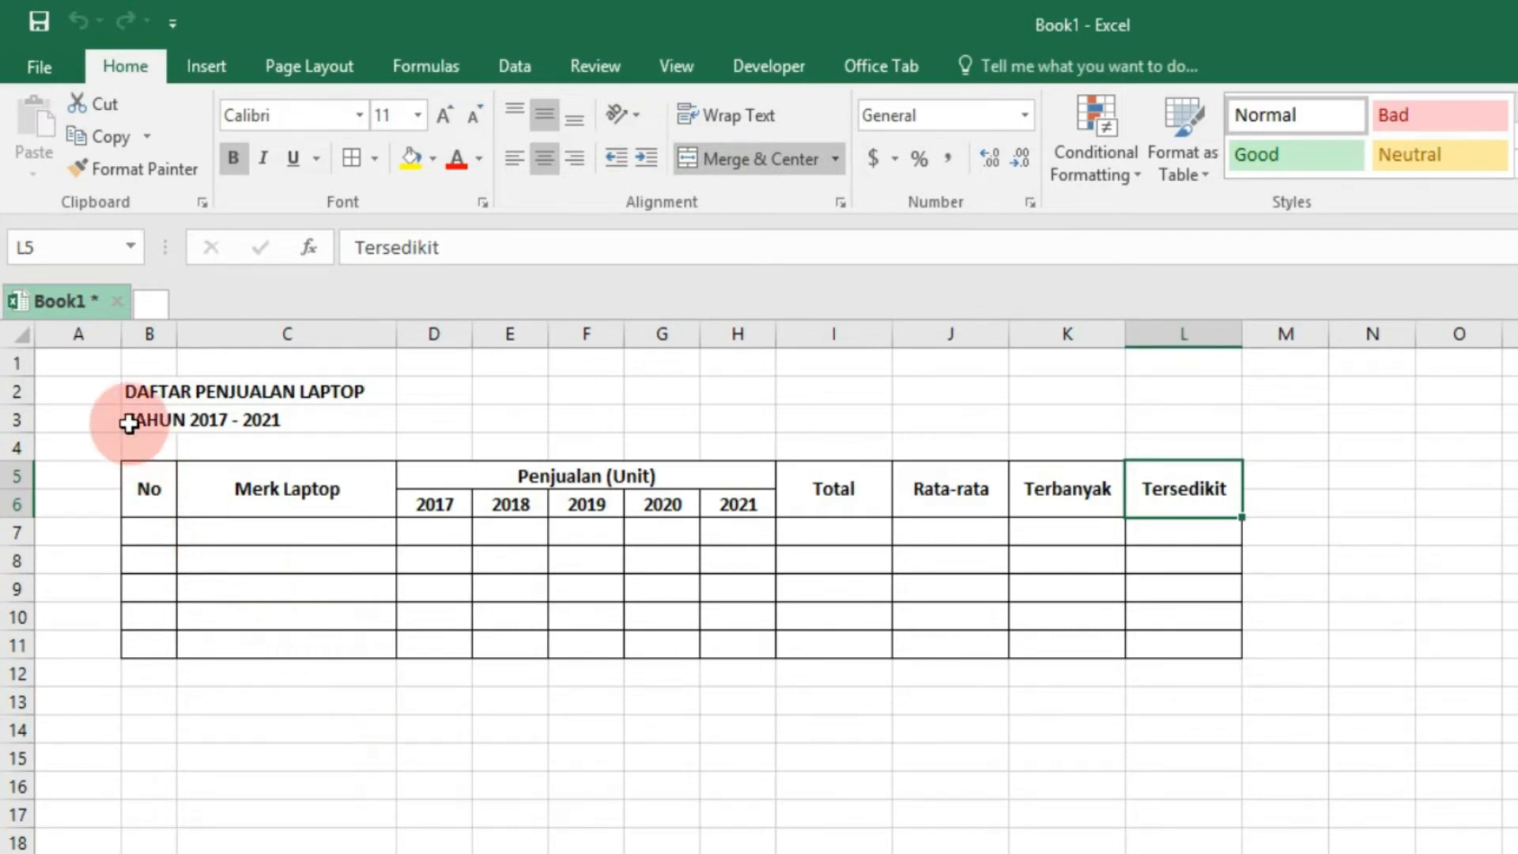
- Merge and center the title DAFTAR PENJUALAN LAPTOP across B2:L2 and TAHUN 2017 - 2021 across B3:L3
drag(135, 393, 1179, 383)
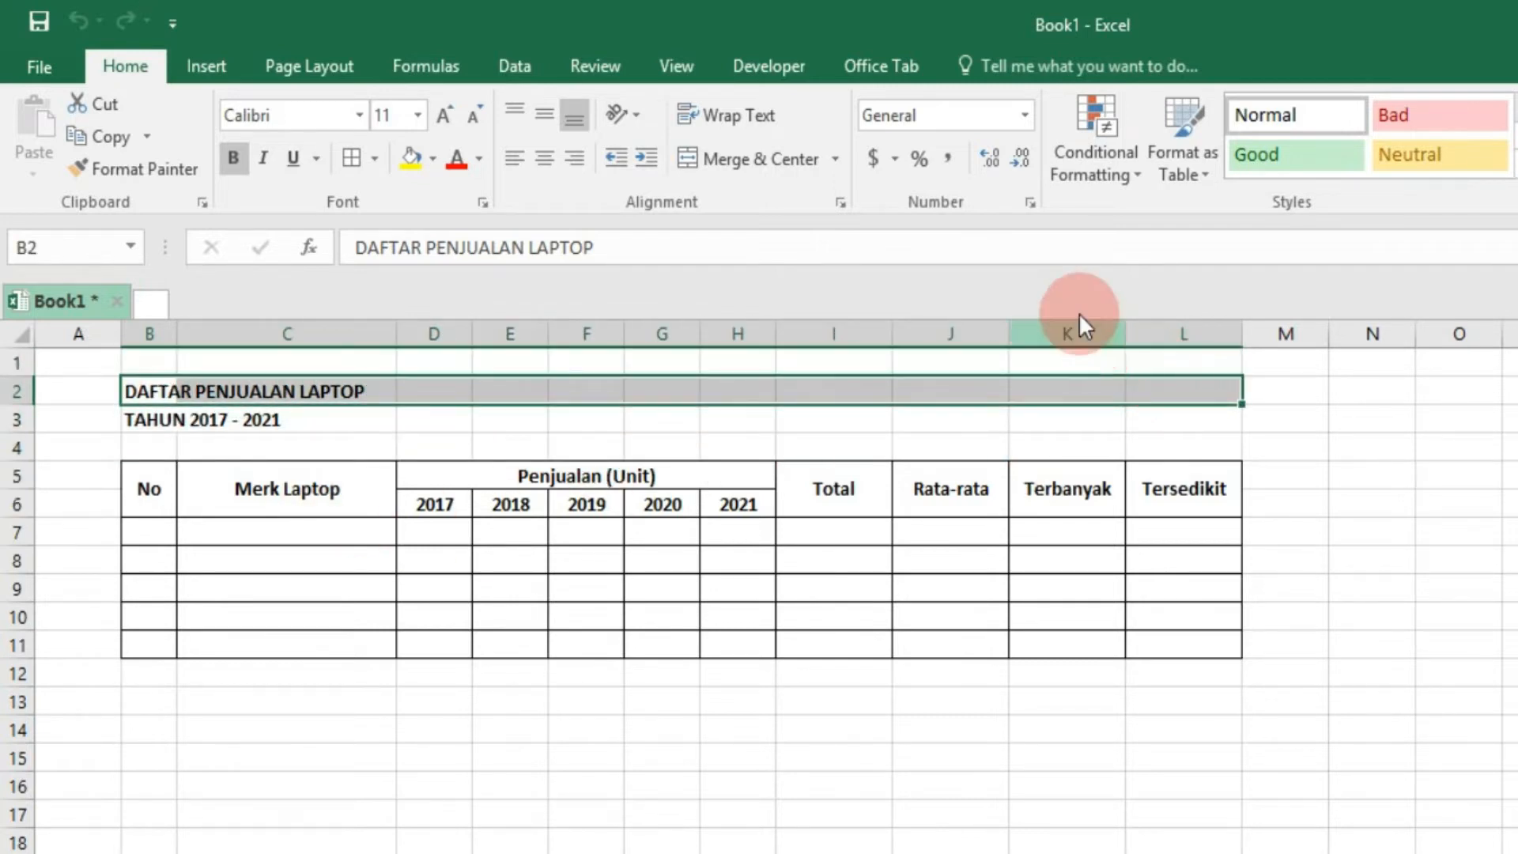
click(734, 158)
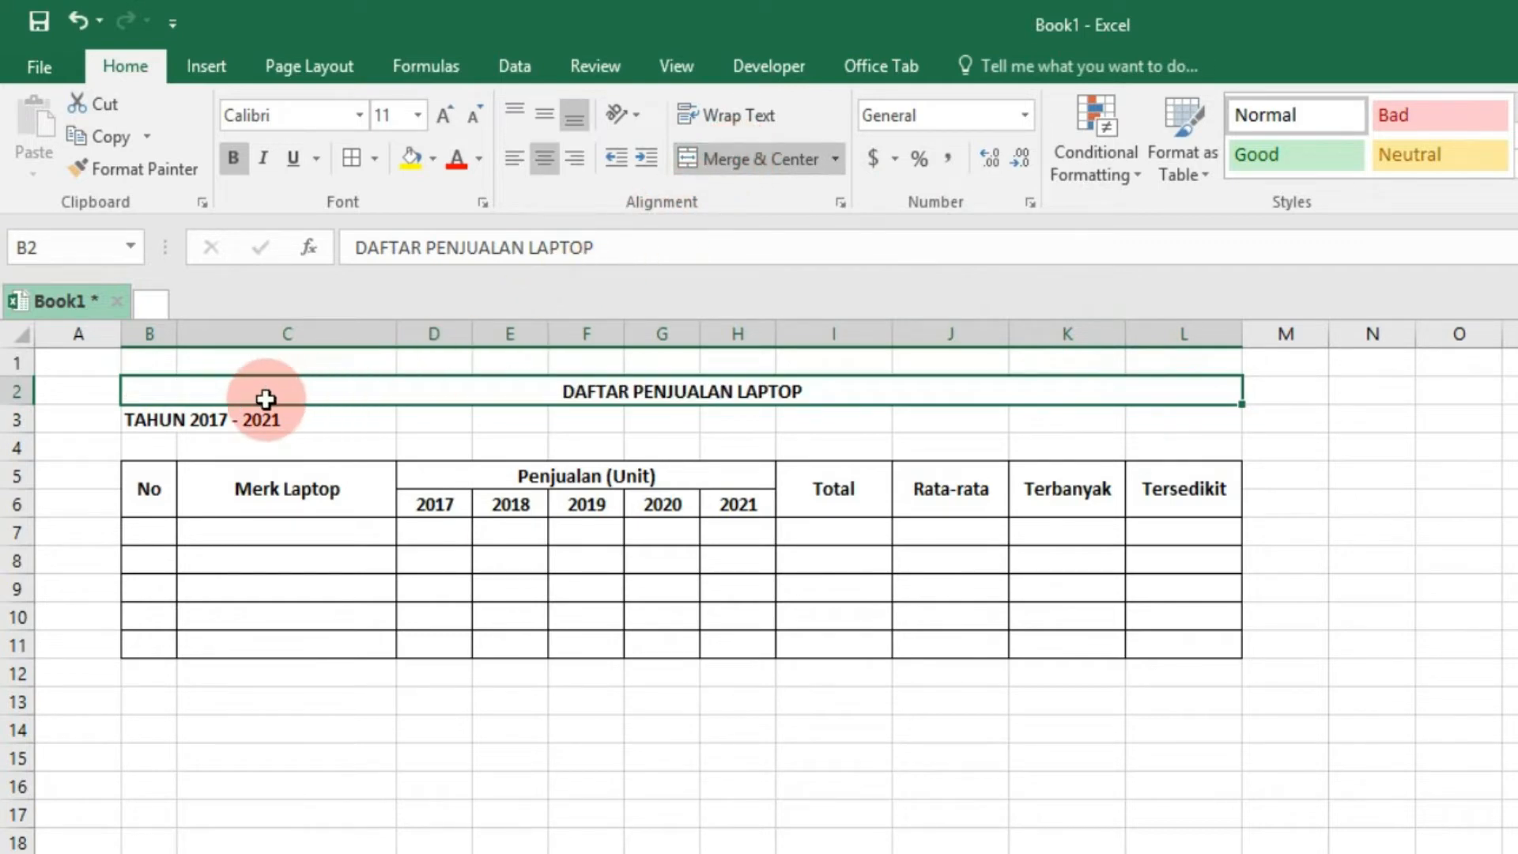
click(161, 421)
drag(175, 425, 1197, 421)
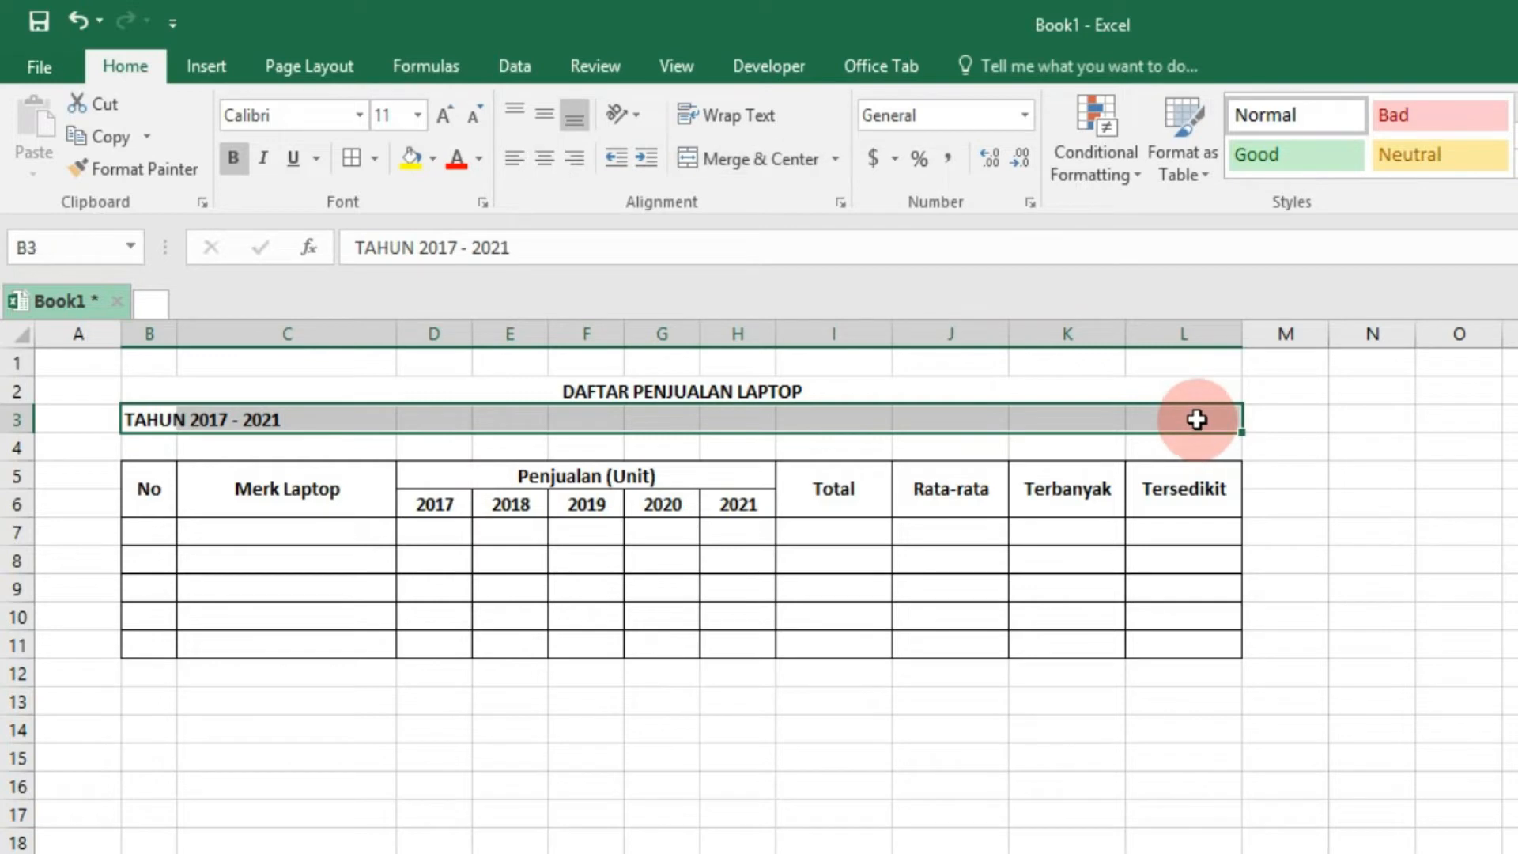
click(779, 162)
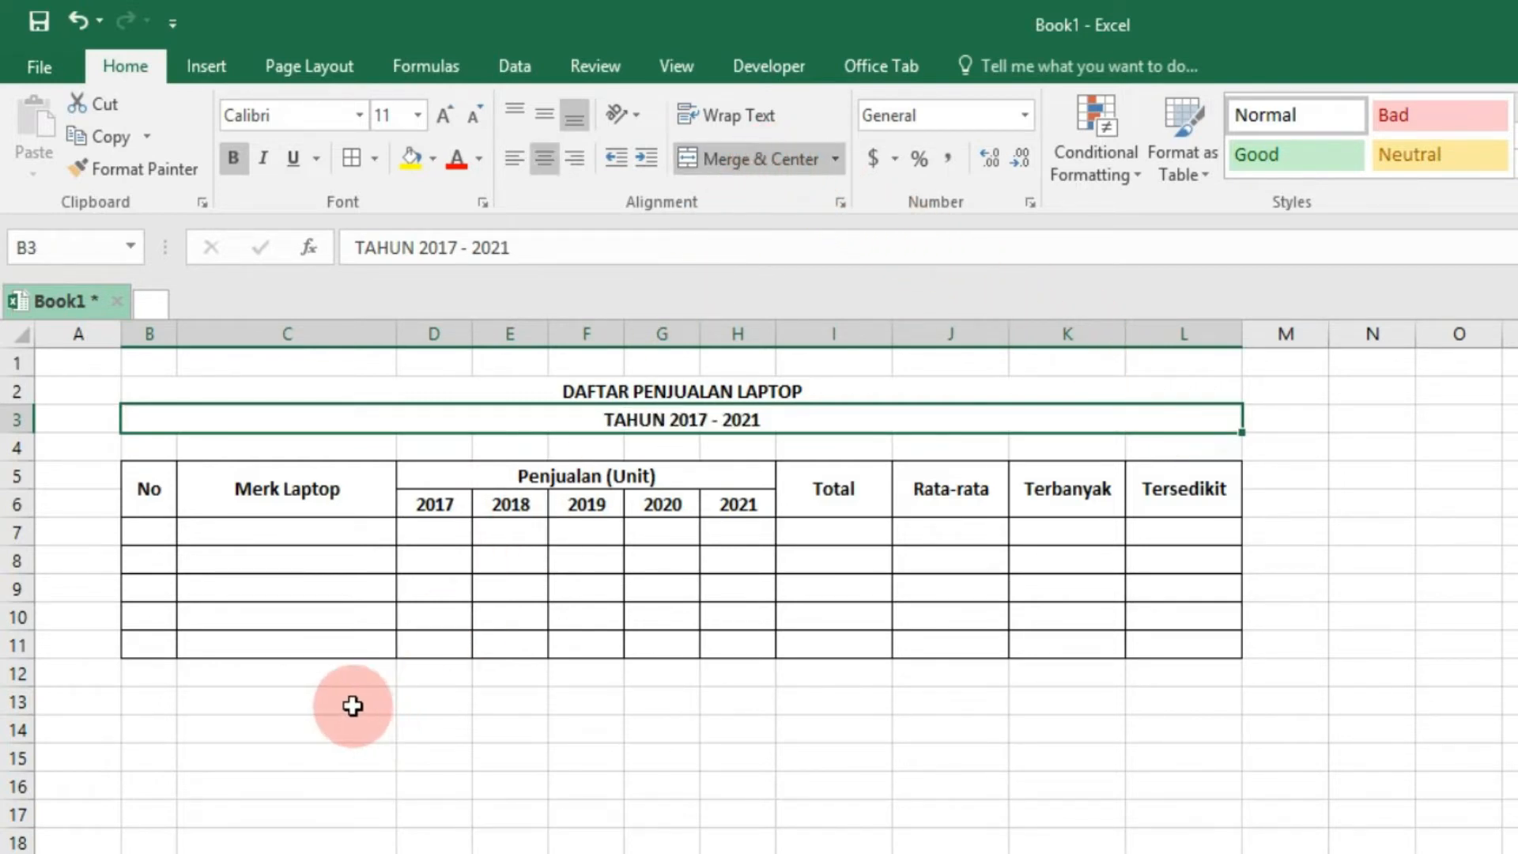
- Review the table's brand names, the 2017–2021 unit sales and the Total column, including the Asus row to sum
click(1159, 495)
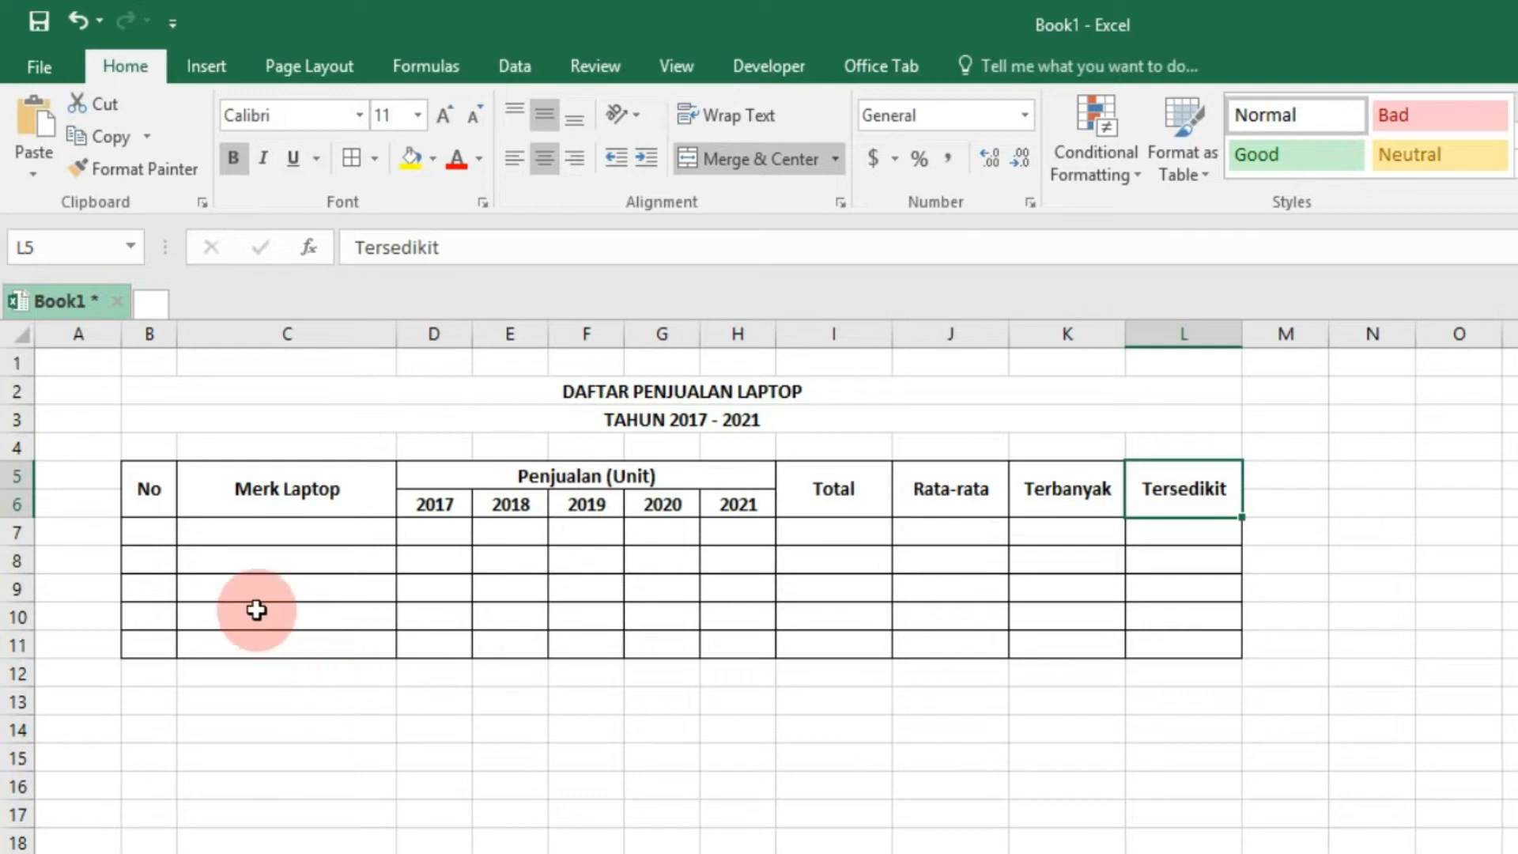
mouse_move(157, 539)
mouse_down()
mouse_move(732, 593)
mouse_move(1047, 590)
mouse_move(1148, 647)
mouse_up()
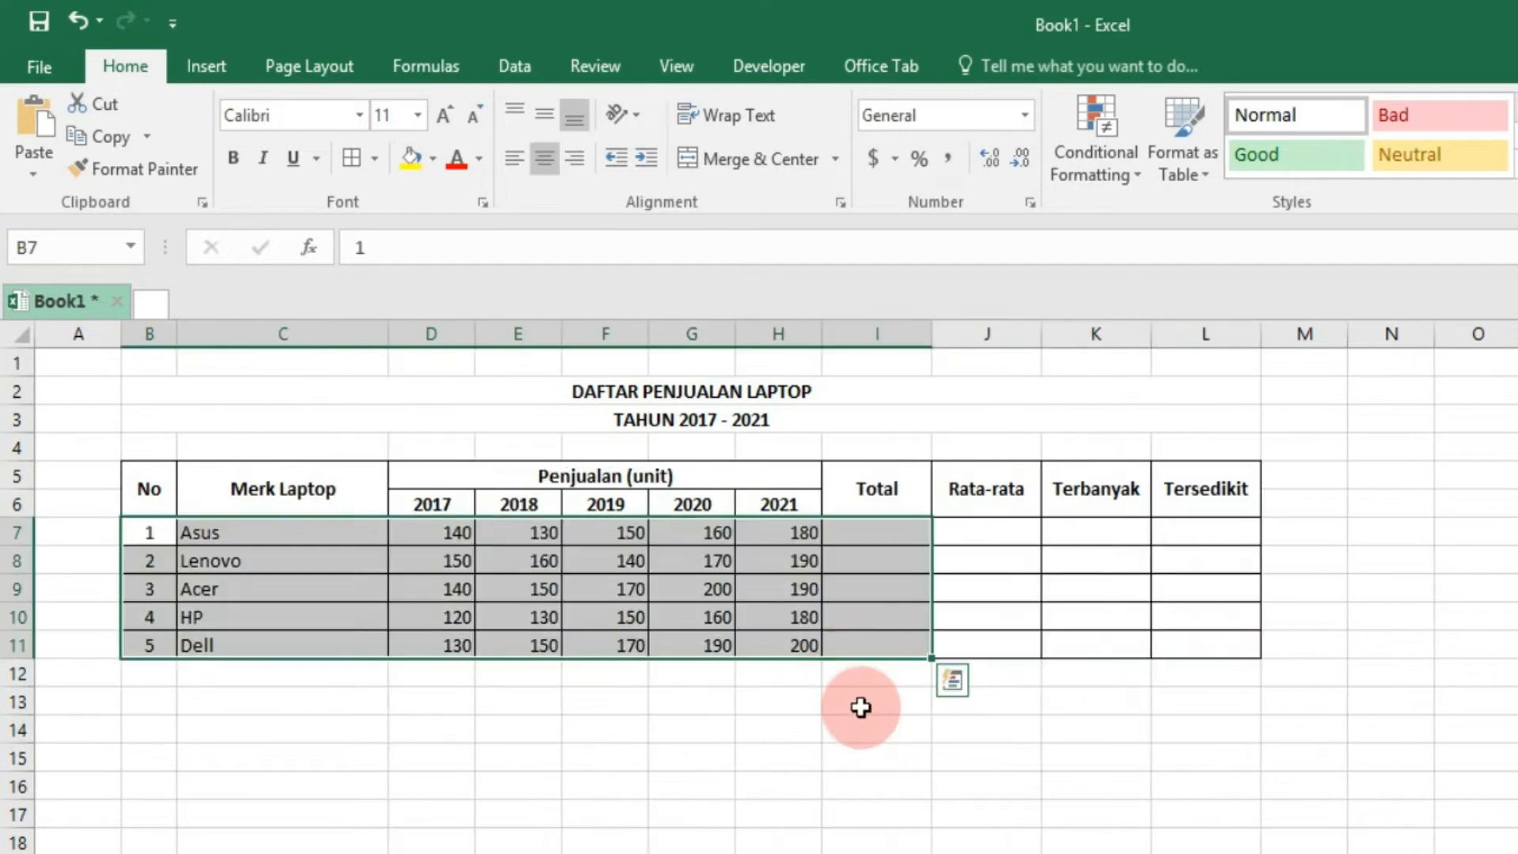
click(861, 710)
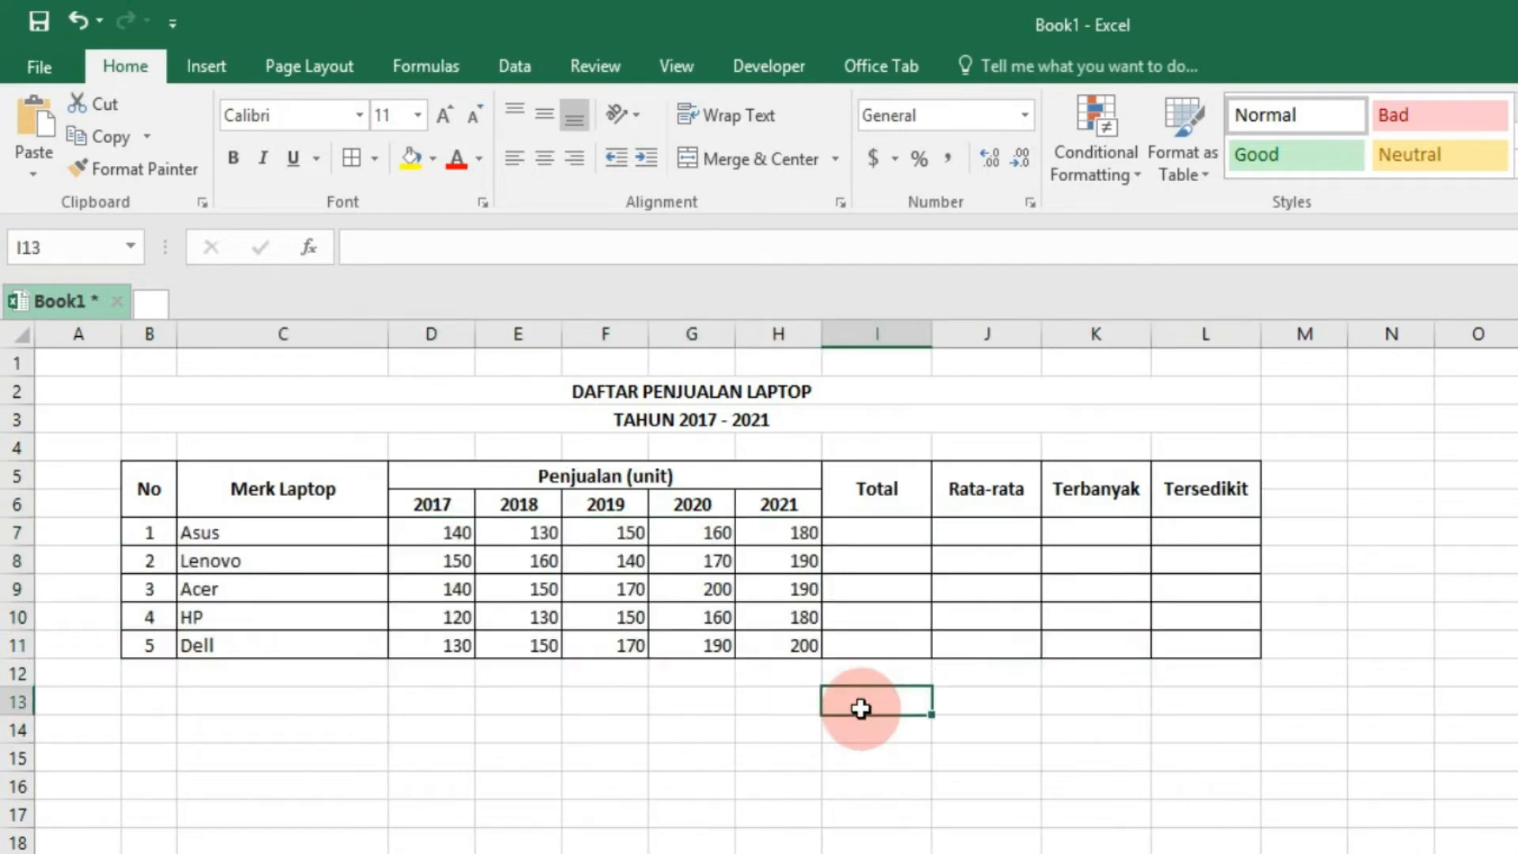
click(878, 490)
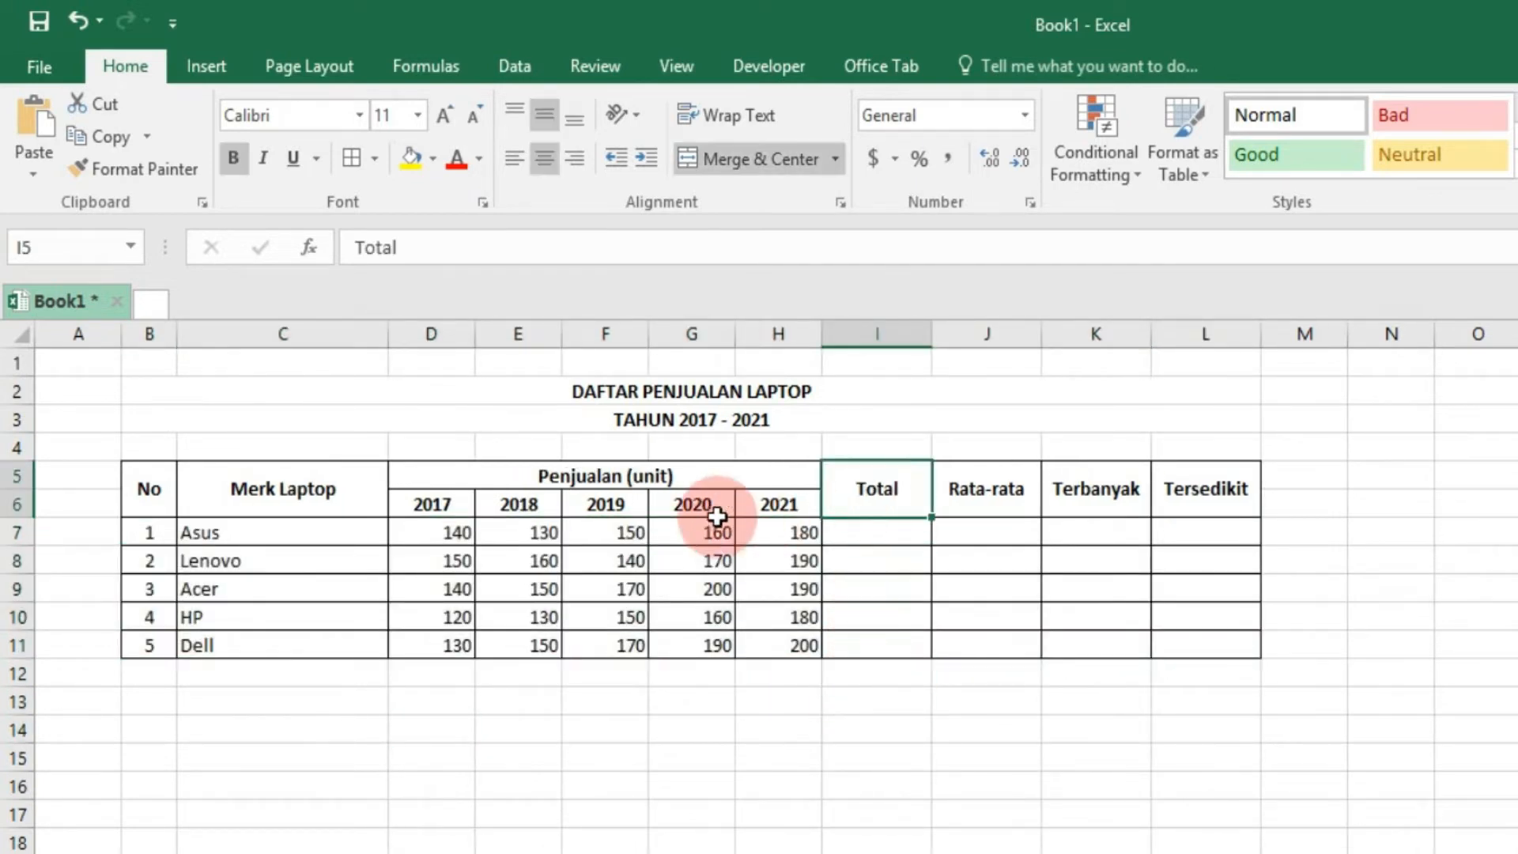
click(497, 484)
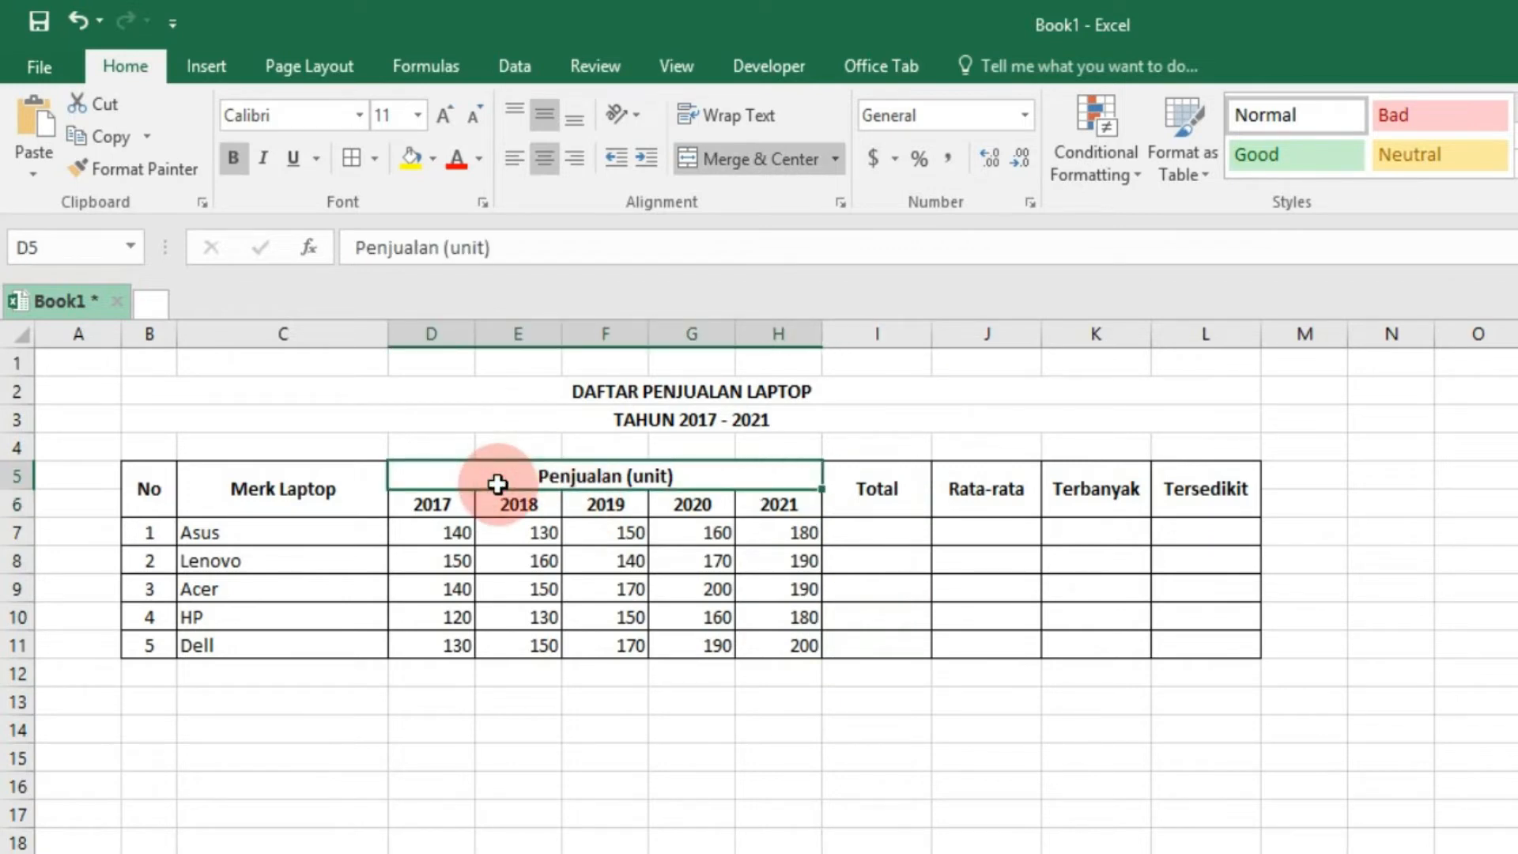
drag(459, 504, 810, 647)
drag(287, 525, 342, 643)
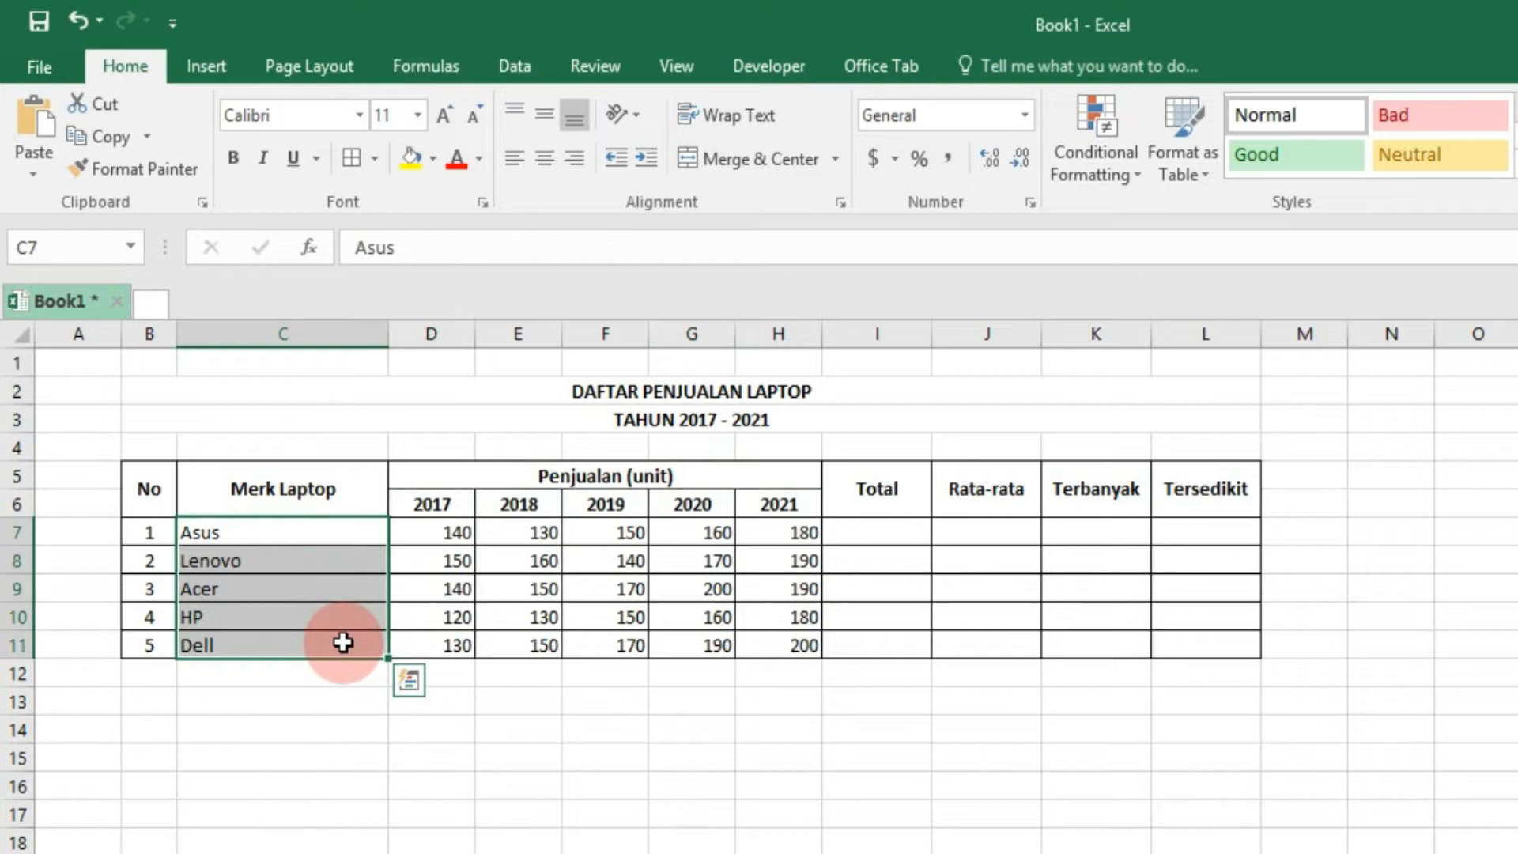
click(846, 499)
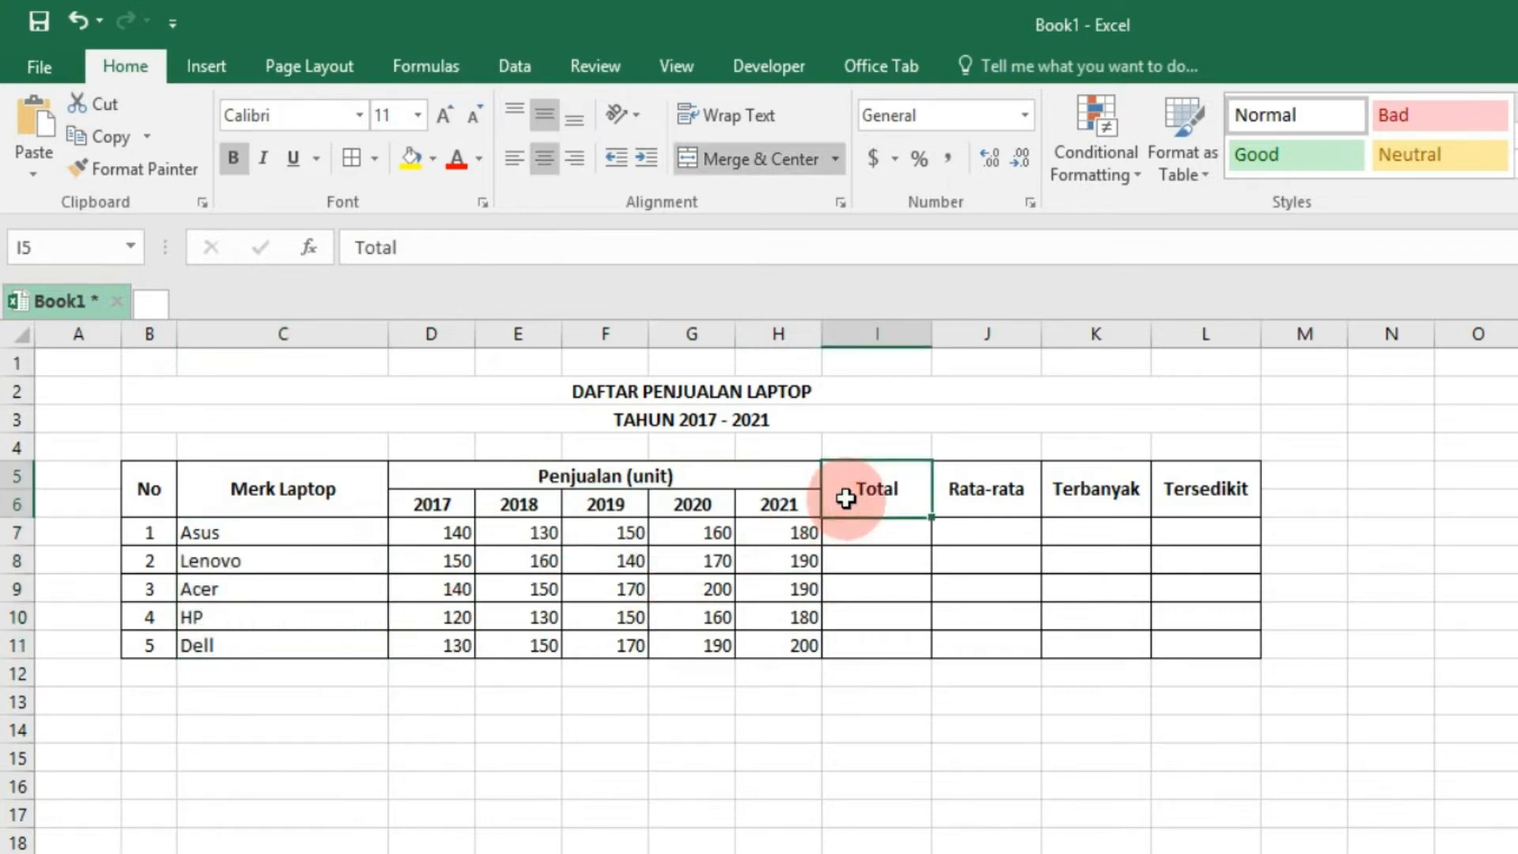
click(866, 534)
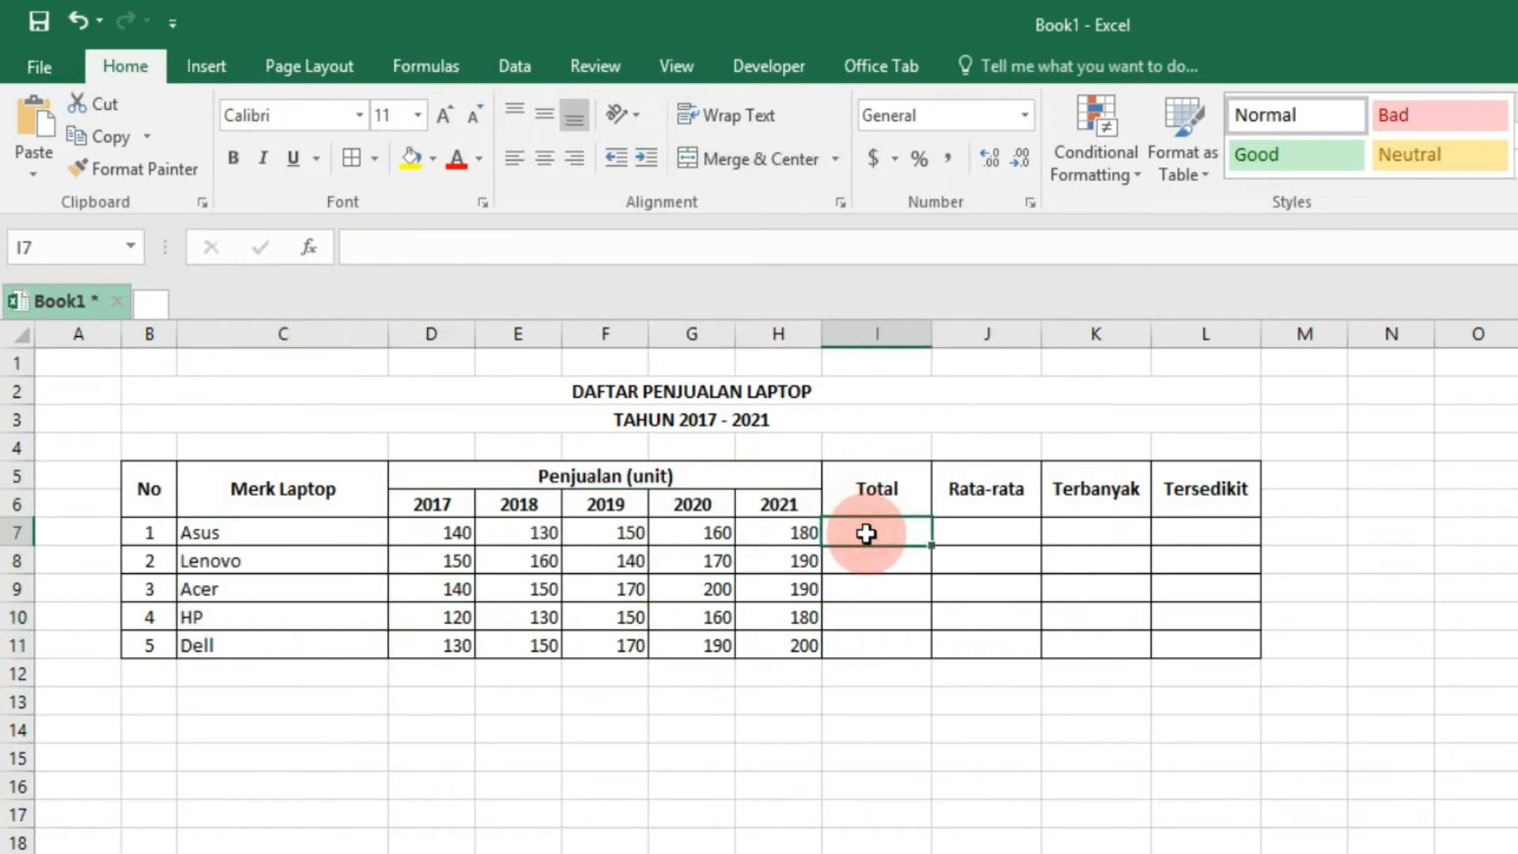
click(295, 535)
click(435, 498)
drag(510, 500, 811, 530)
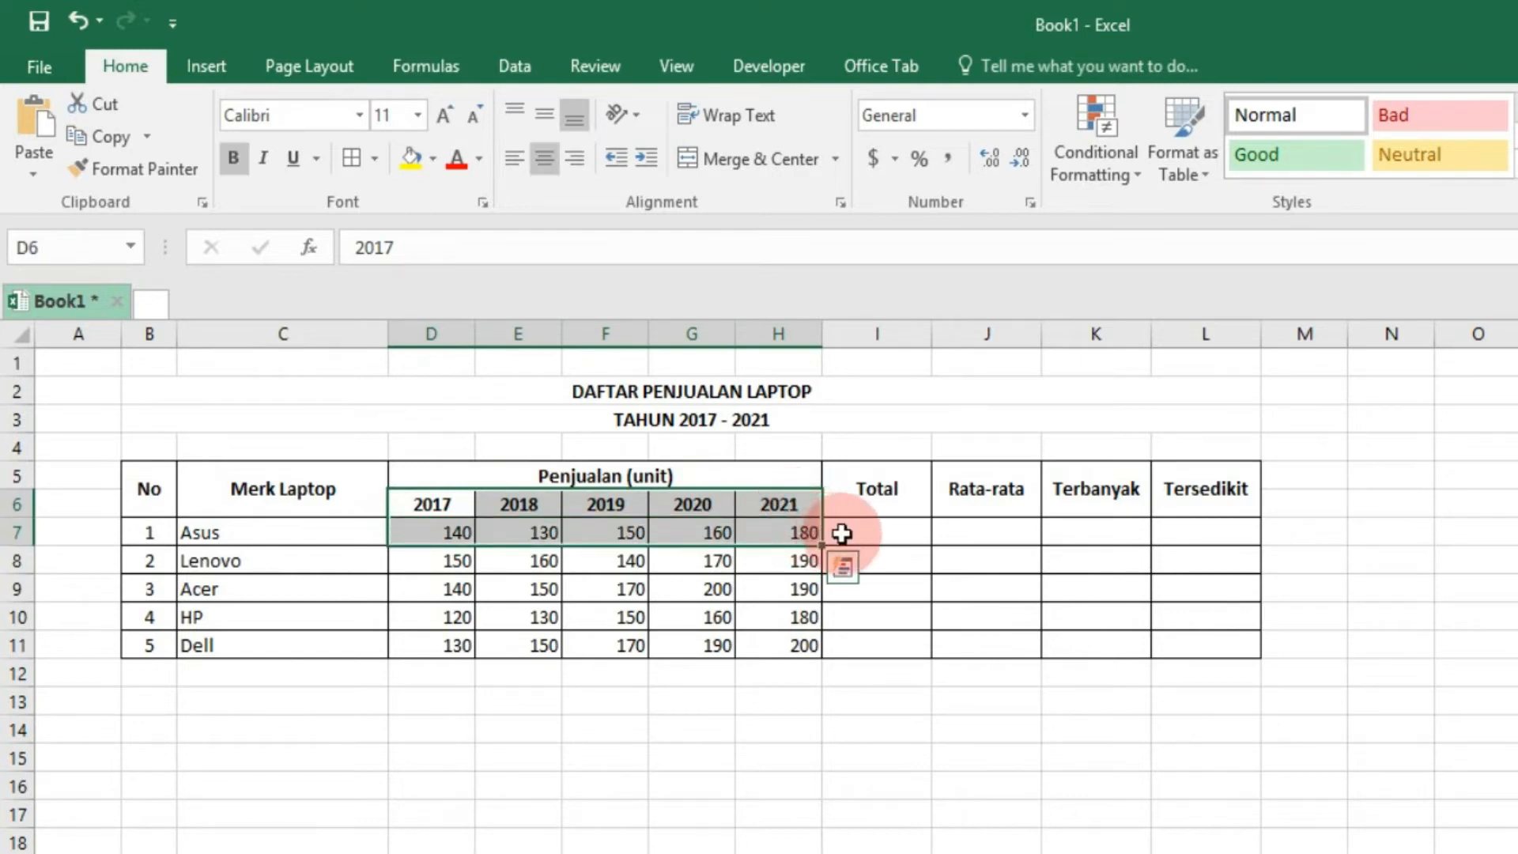
- Enter the formula =SUM(D7:H7) in I7 to total the Asus sales
click(856, 534)
text(=sum()
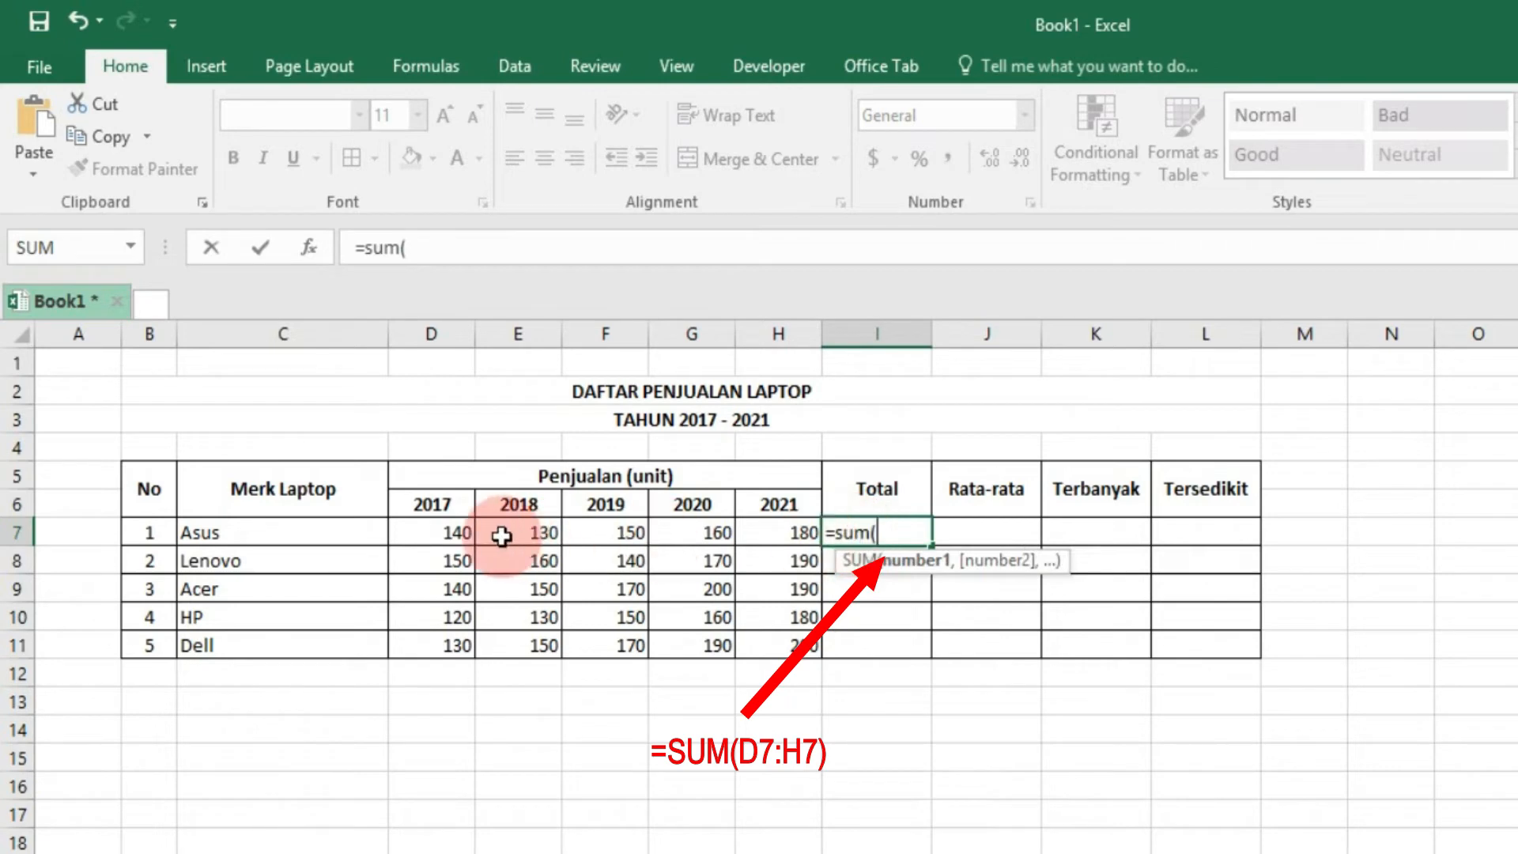
drag(446, 532, 777, 543)
text())
key(Return)
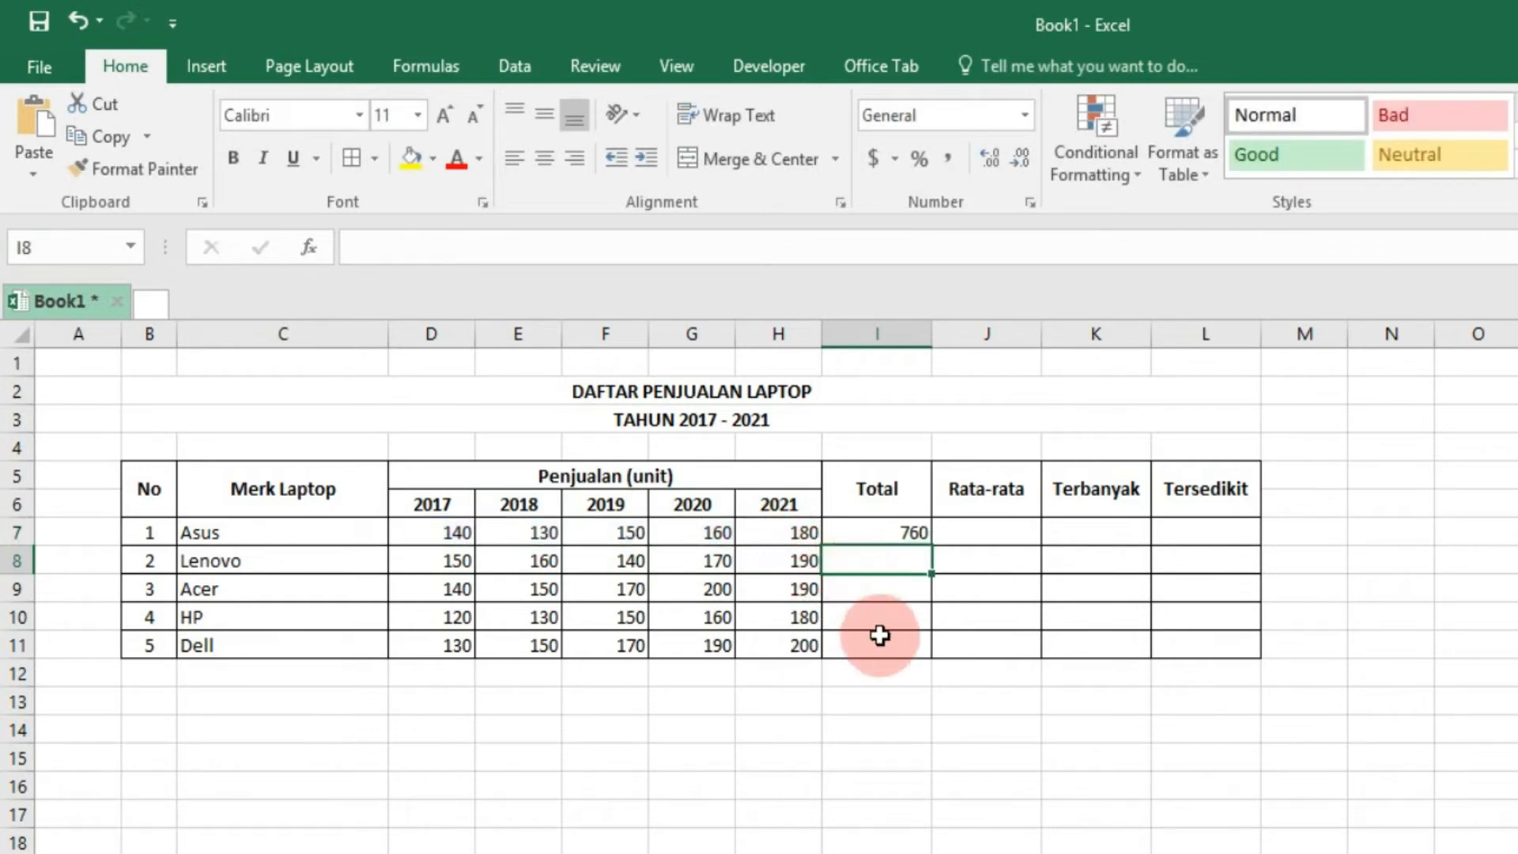
- Review the Rata-rata column, the year headings, the brand names and the Asus 2017–2021 sales to average
click(977, 492)
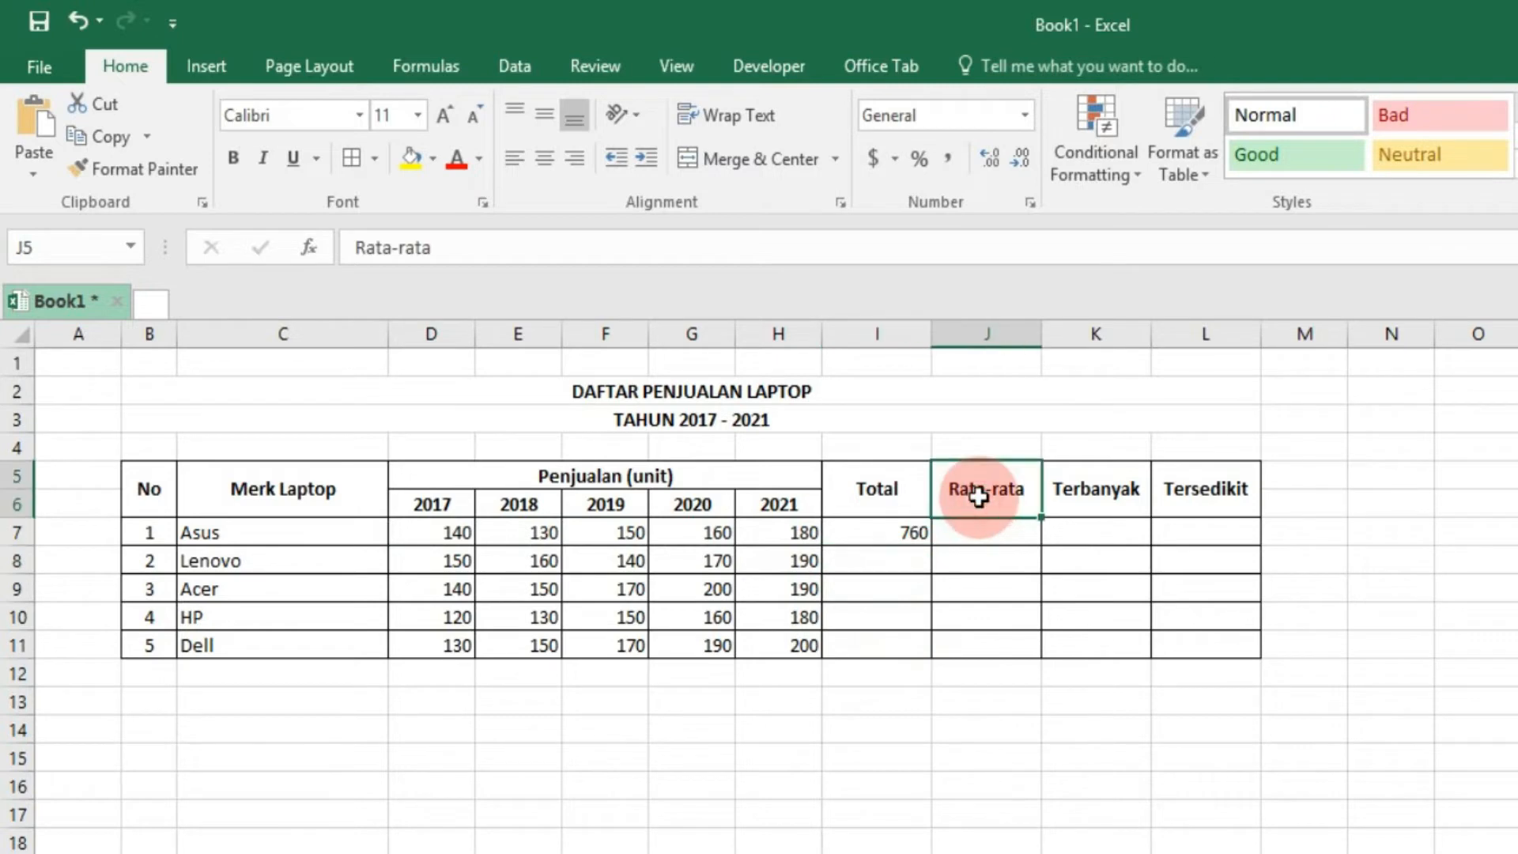
click(593, 475)
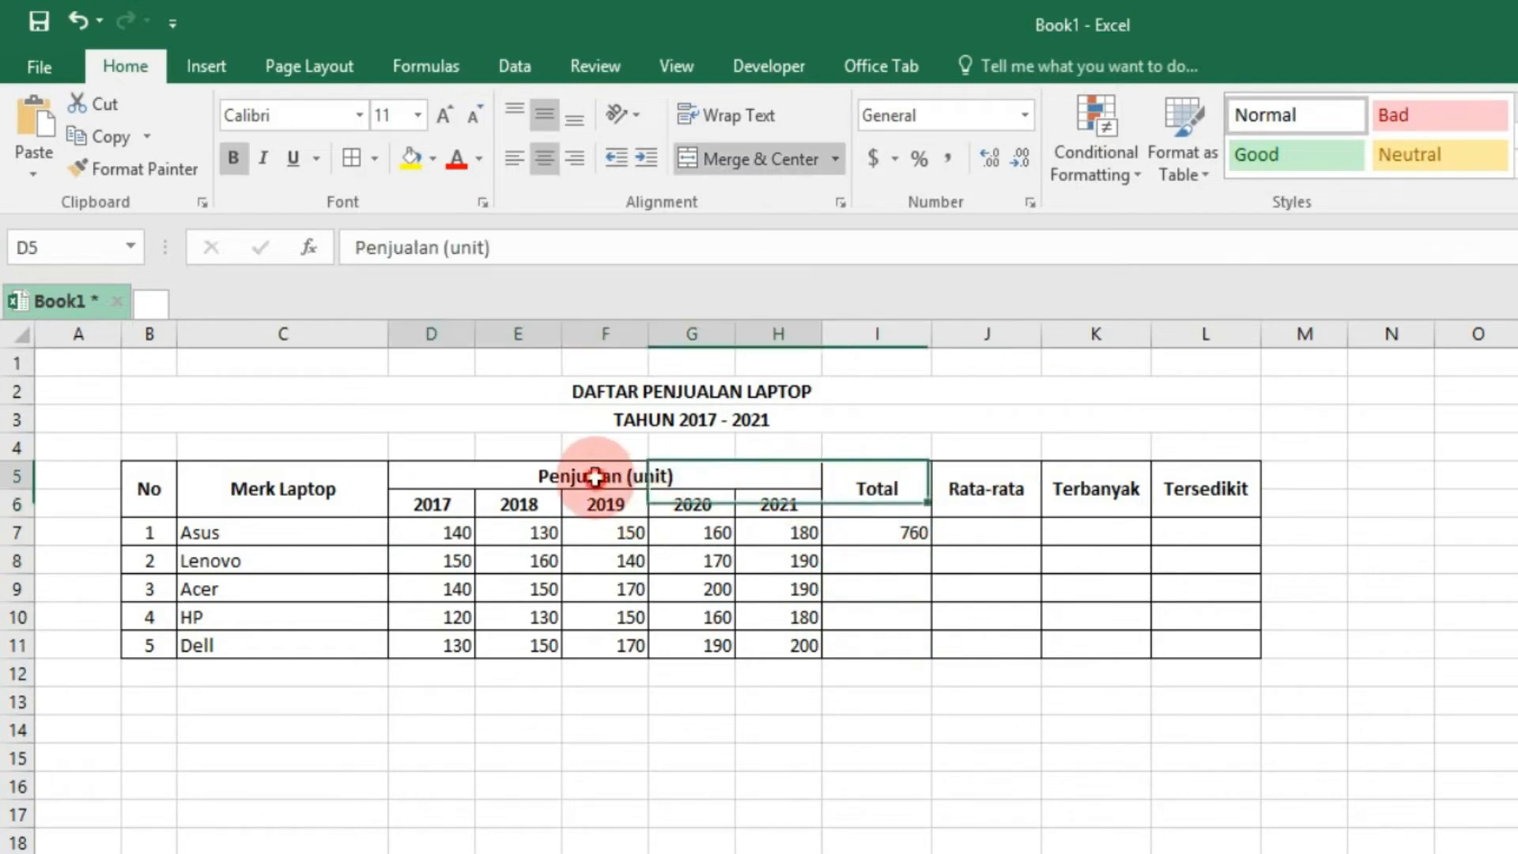
drag(450, 506, 769, 506)
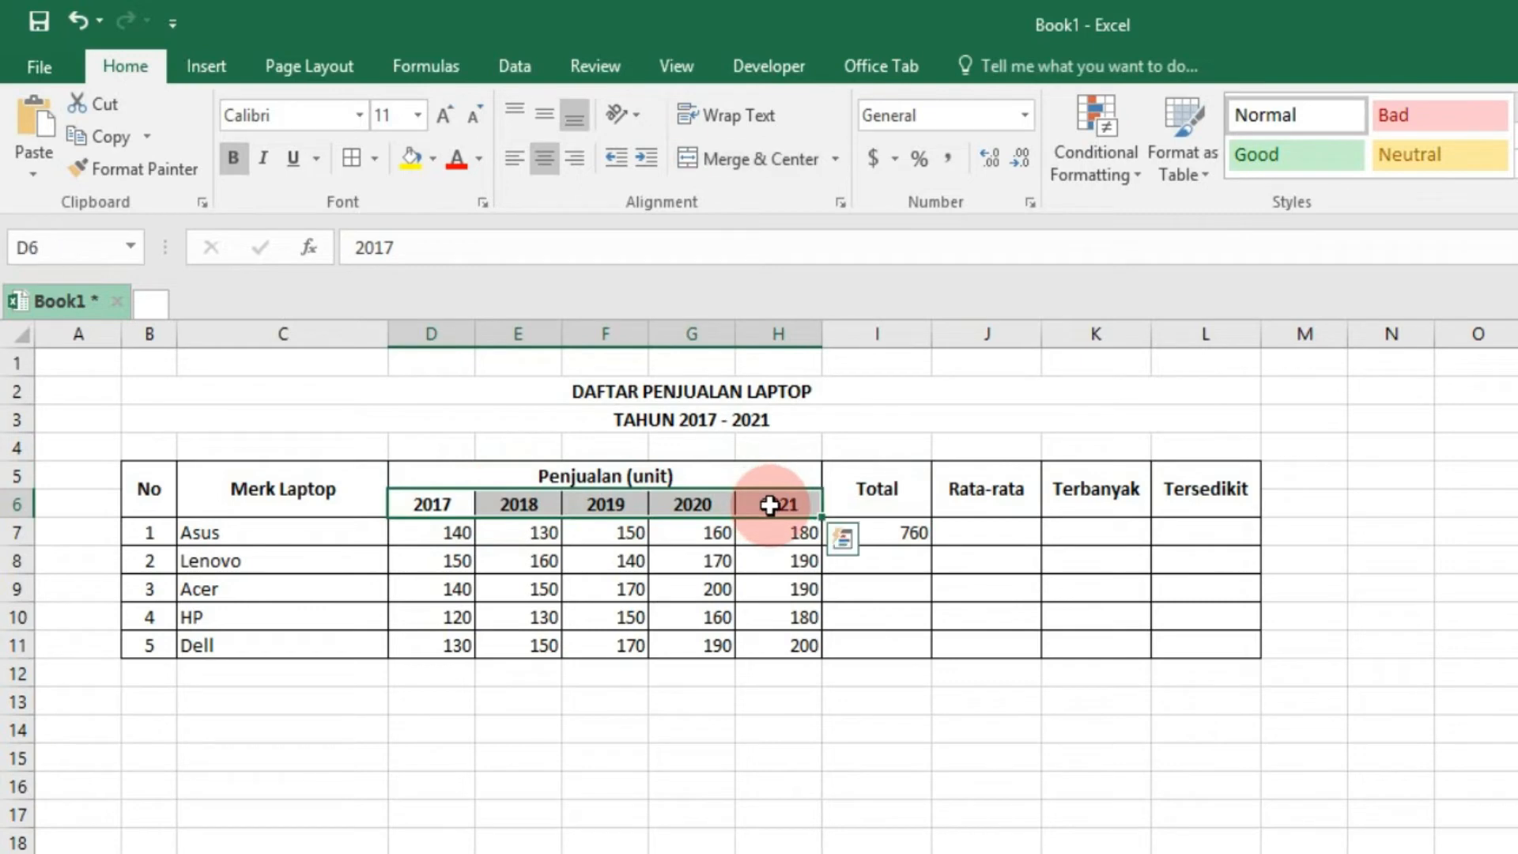
click(769, 506)
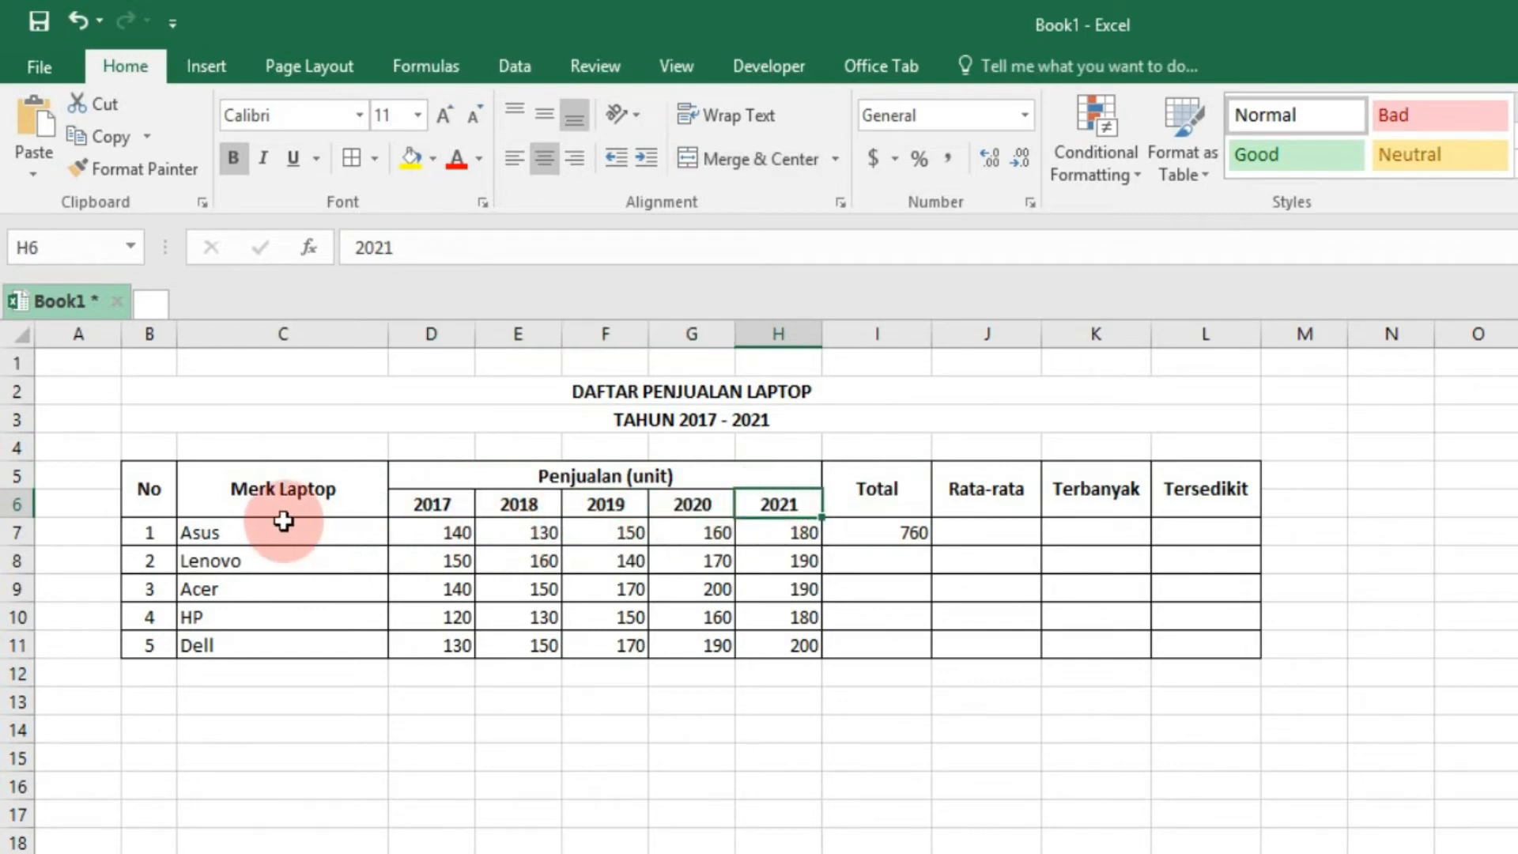
drag(280, 527, 274, 635)
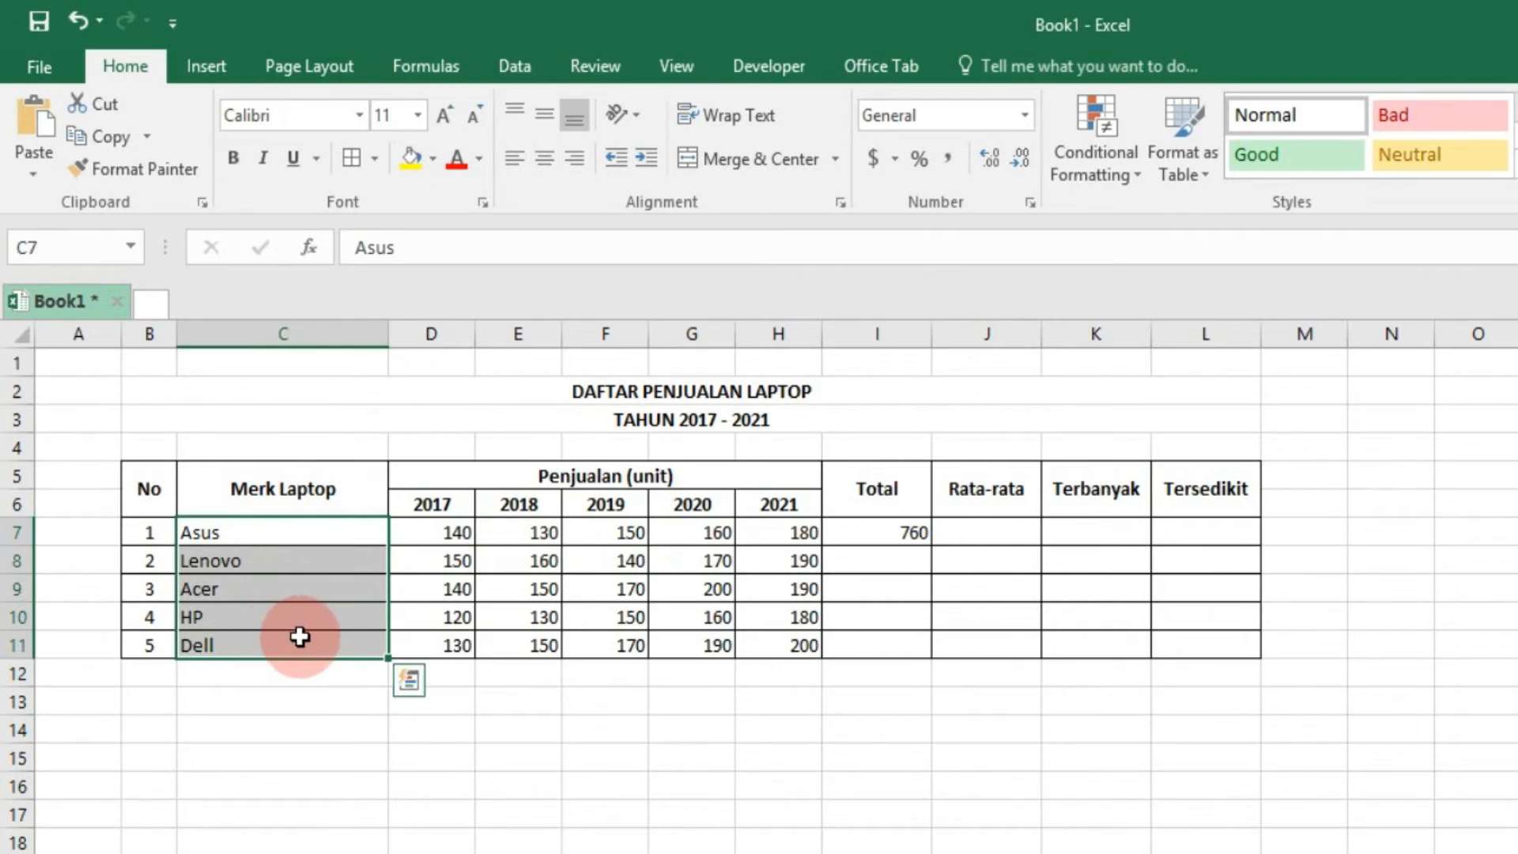
click(981, 506)
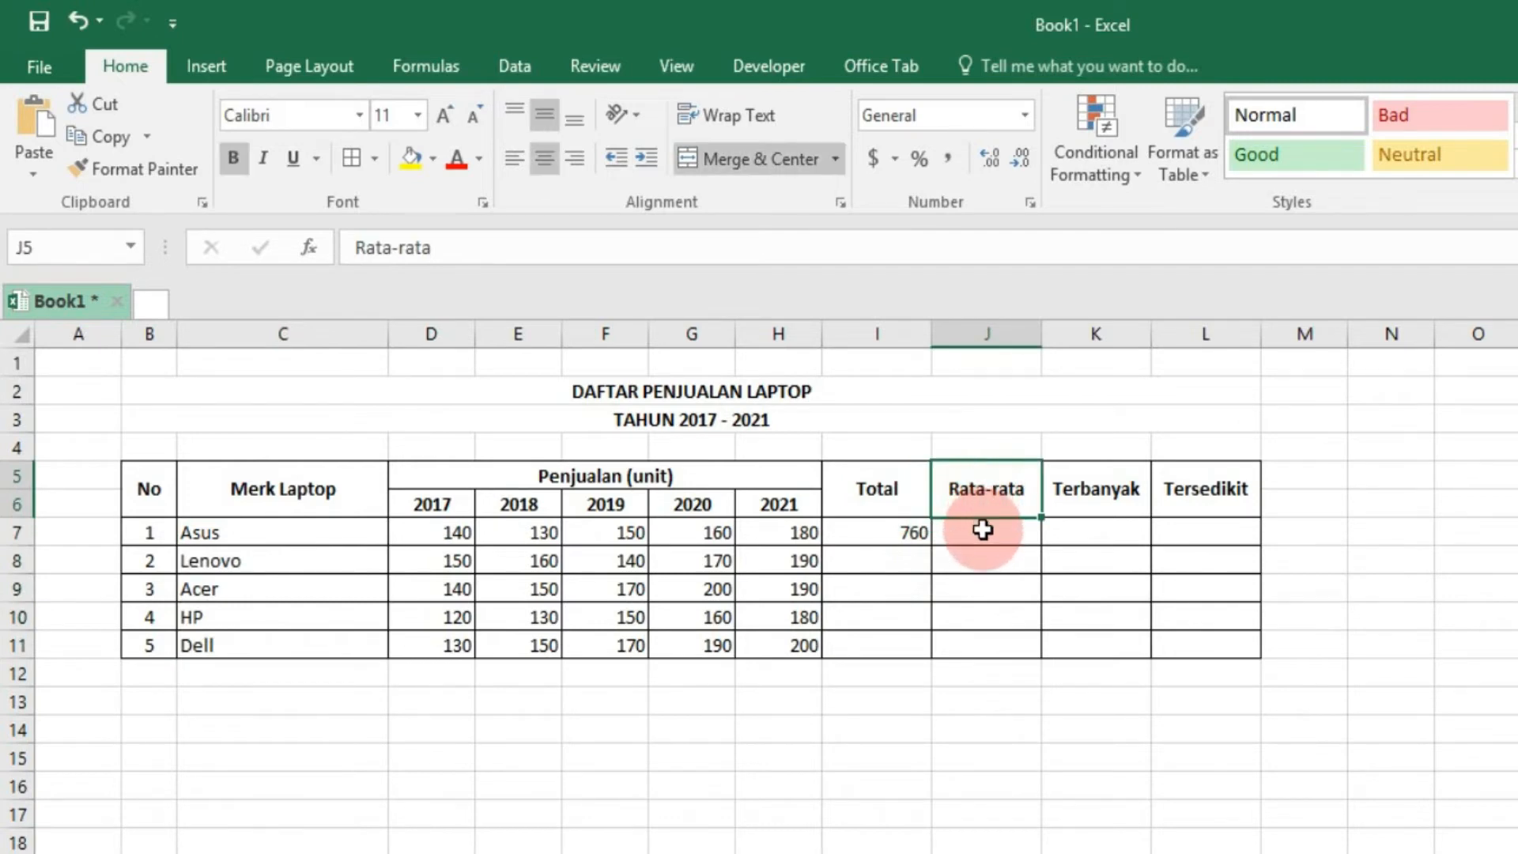
click(983, 530)
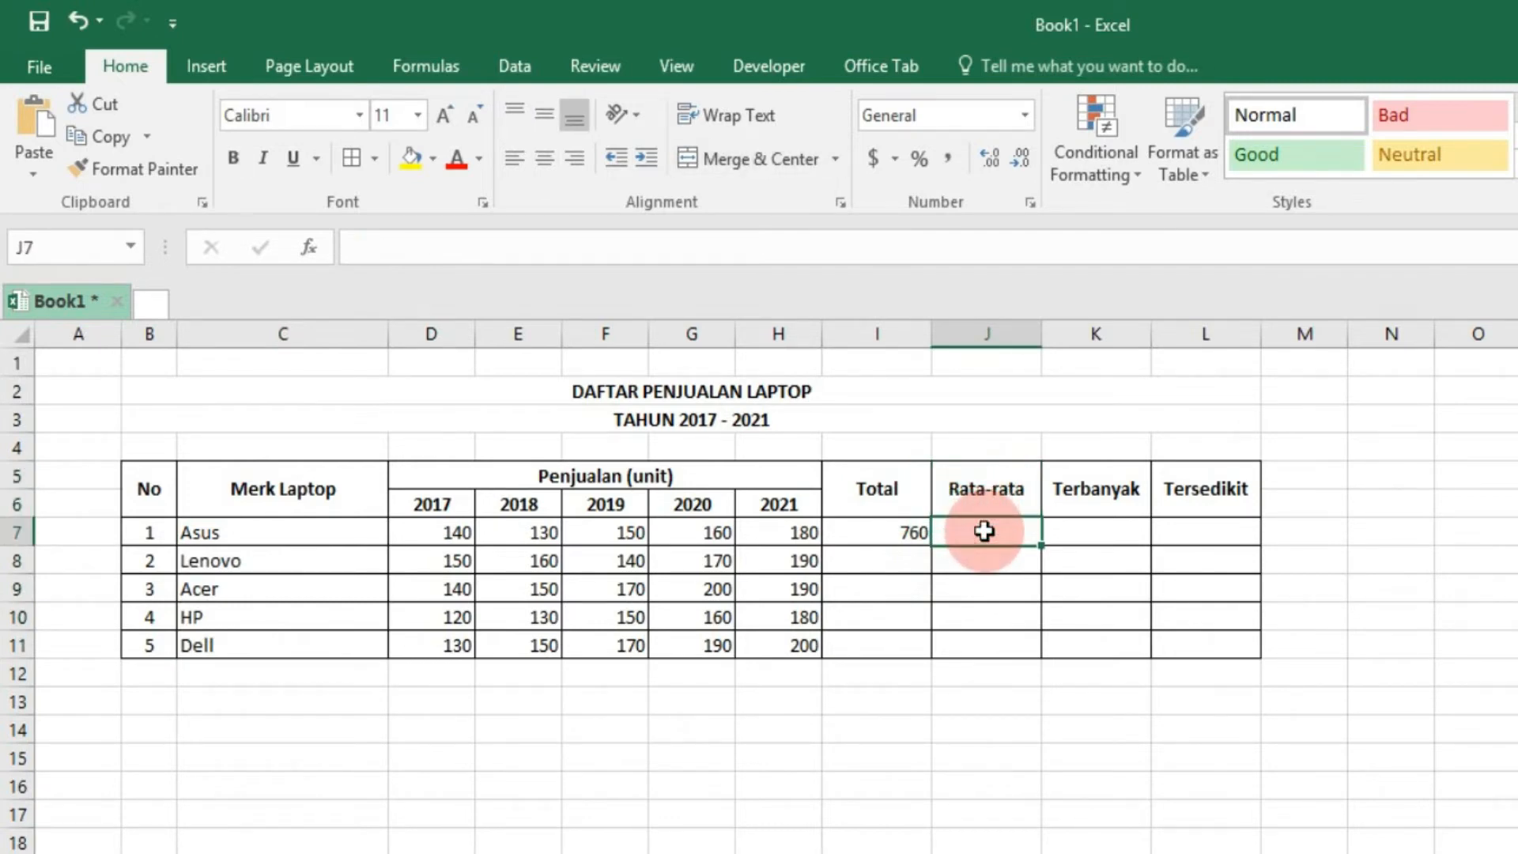
click(752, 472)
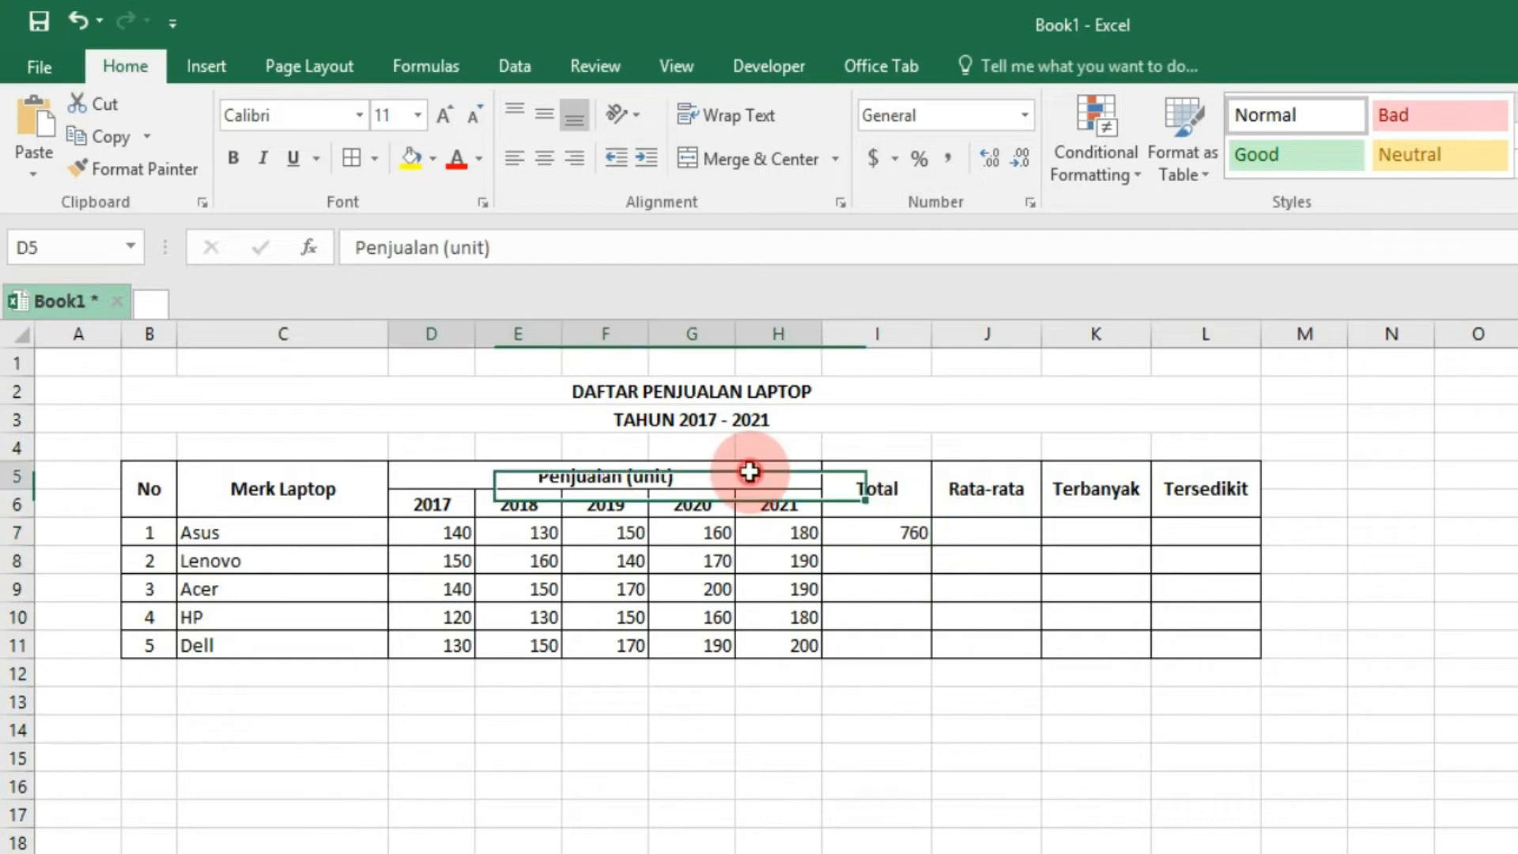
click(337, 538)
drag(430, 506, 806, 535)
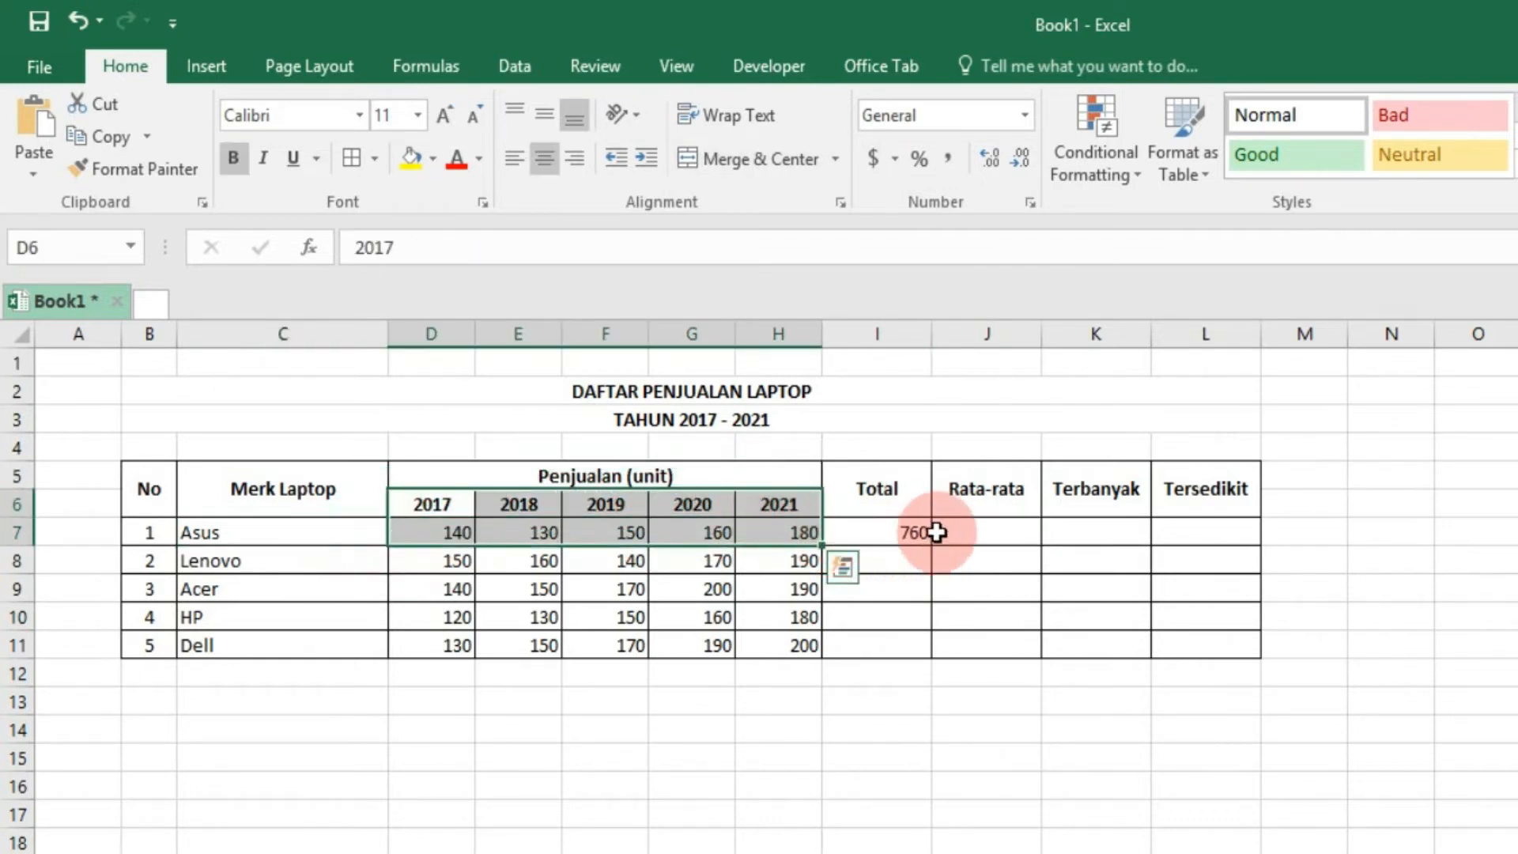
- Enter the formula =AVERAGE(D7:H7) in J7 to average the Asus sales
click(965, 531)
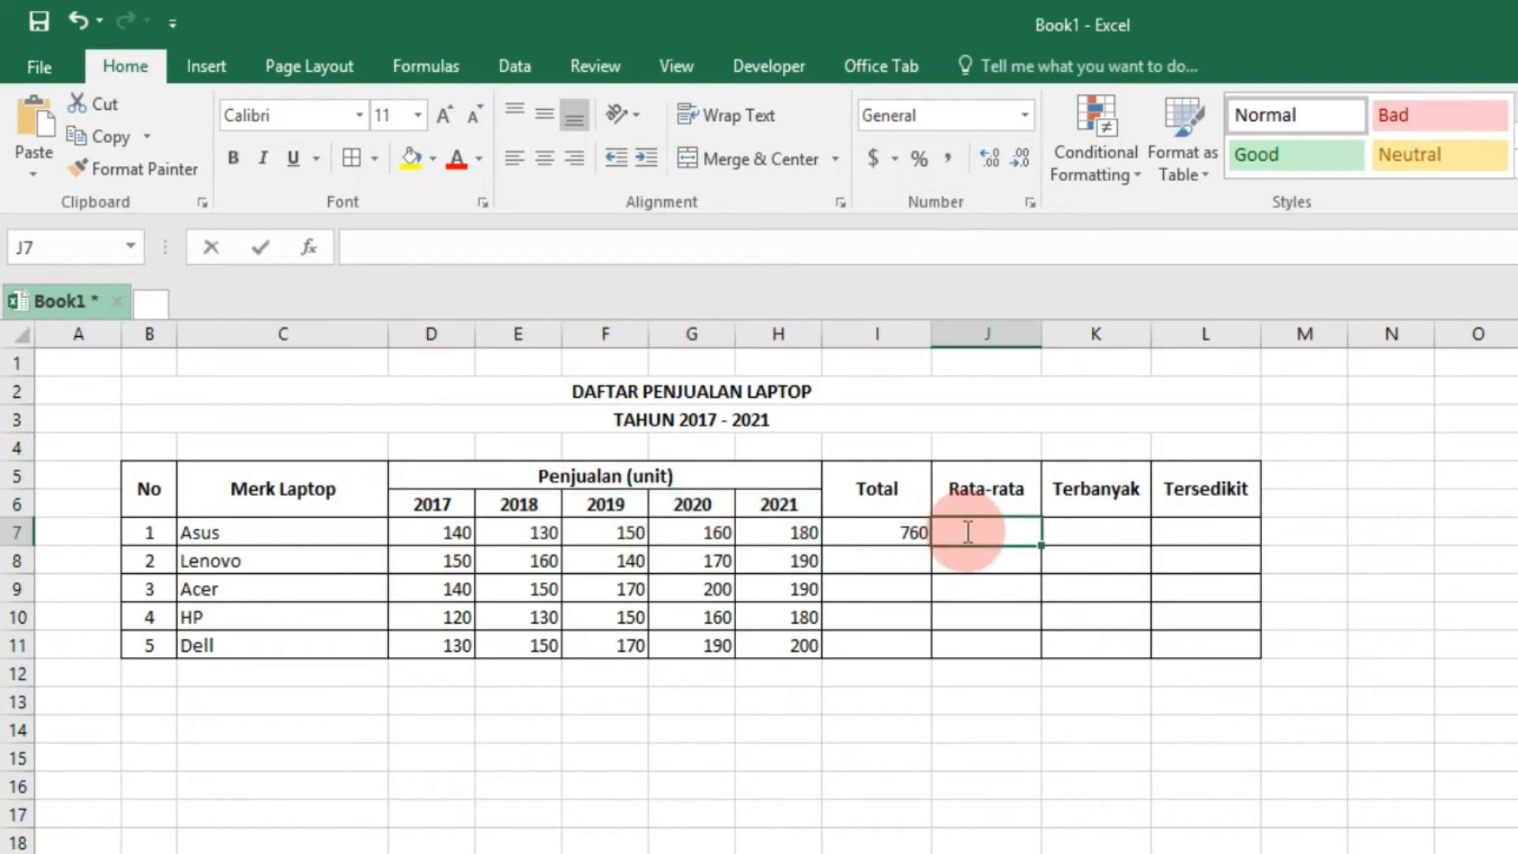
text(=average()
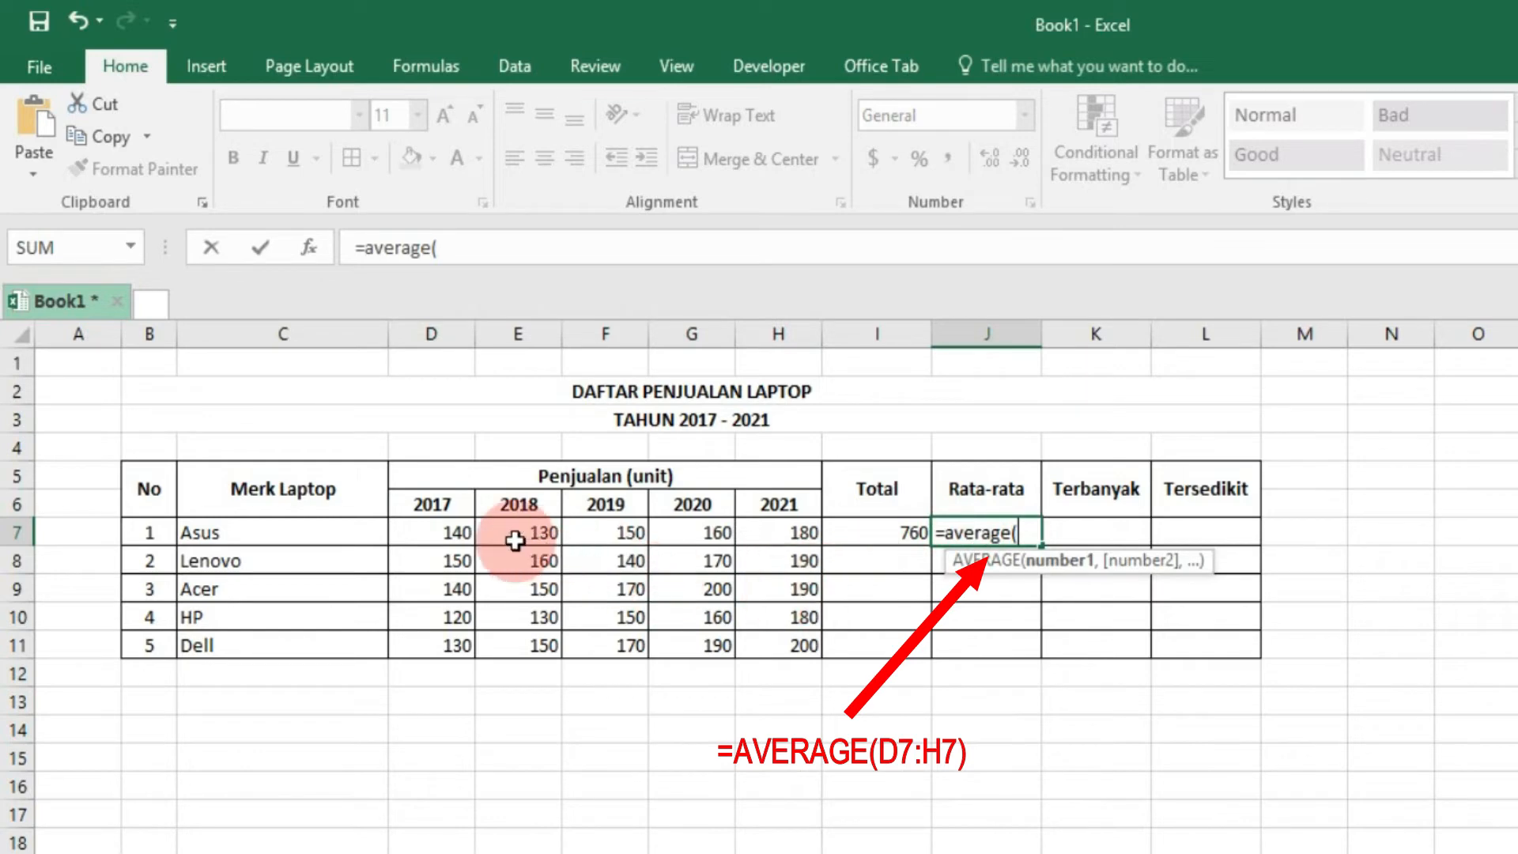
drag(462, 539, 758, 527)
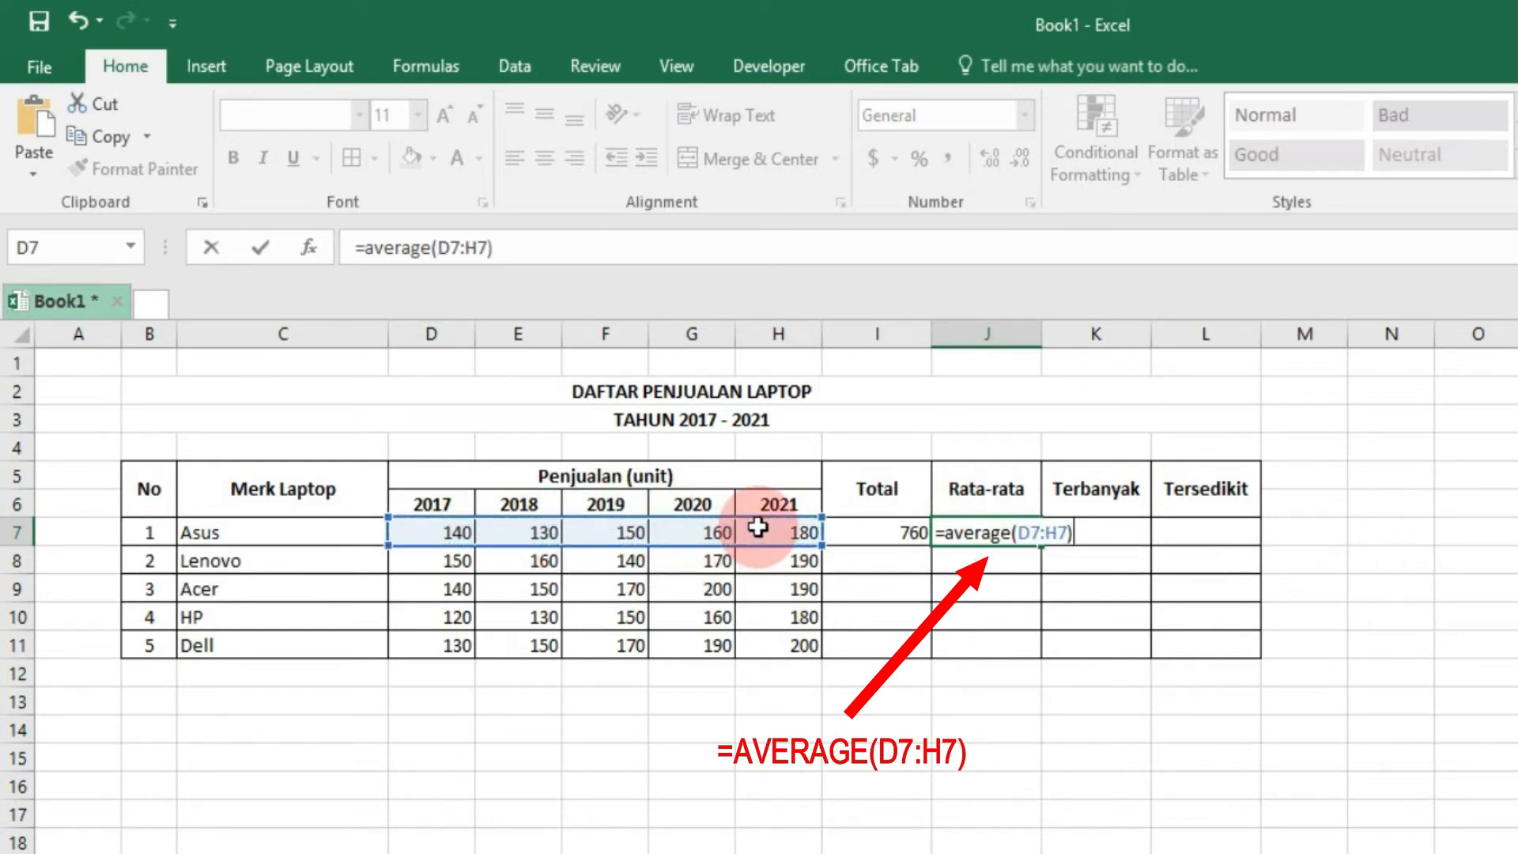
key(Return)
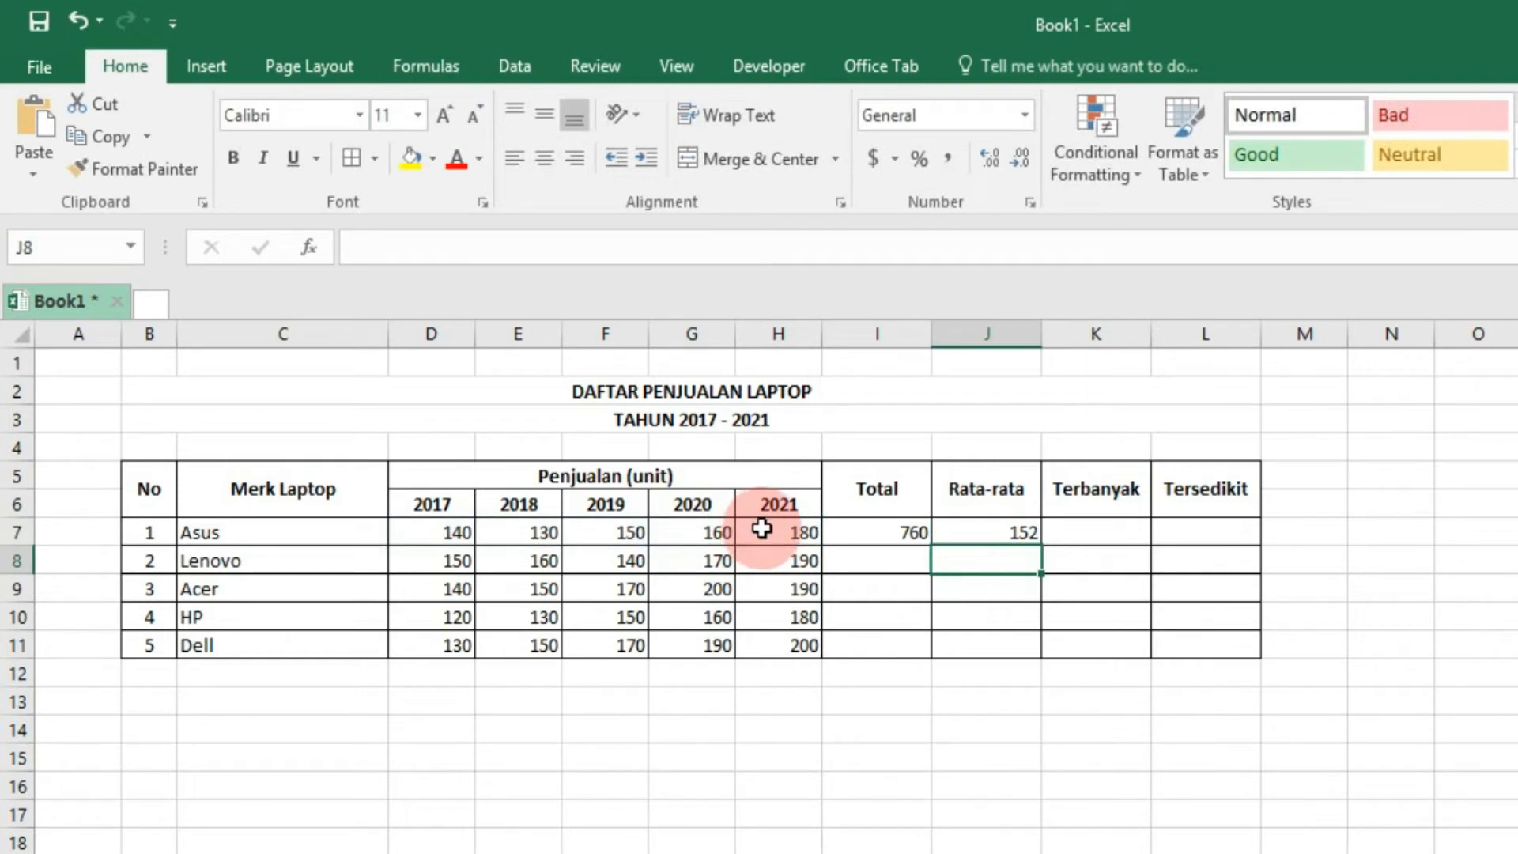
- Review the Terbanyak column, the brand names and the Asus 2017–2021 sales in which to find the highest figure
click(1095, 494)
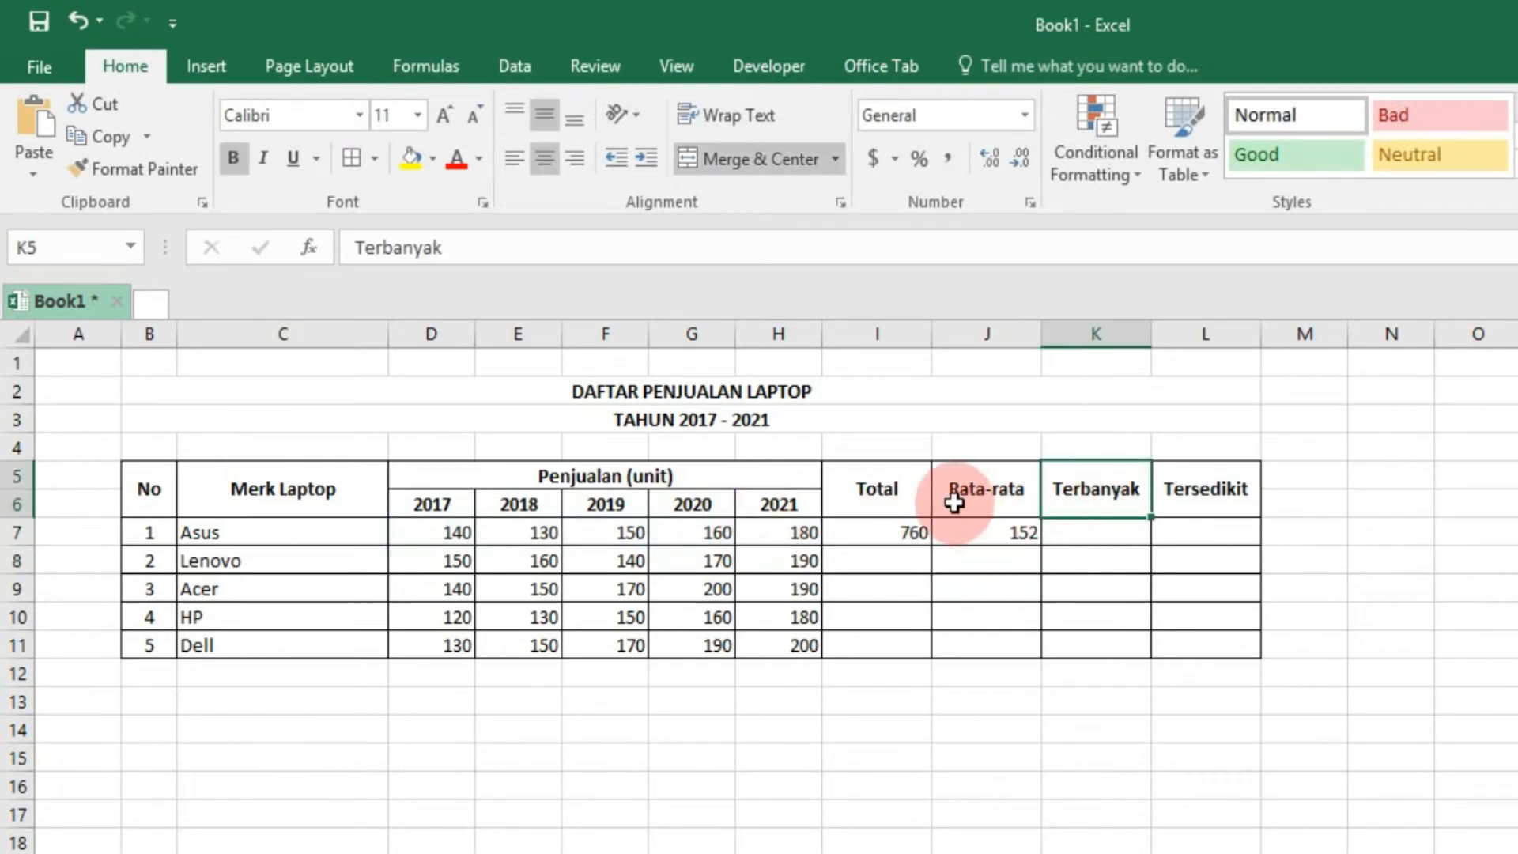
click(650, 484)
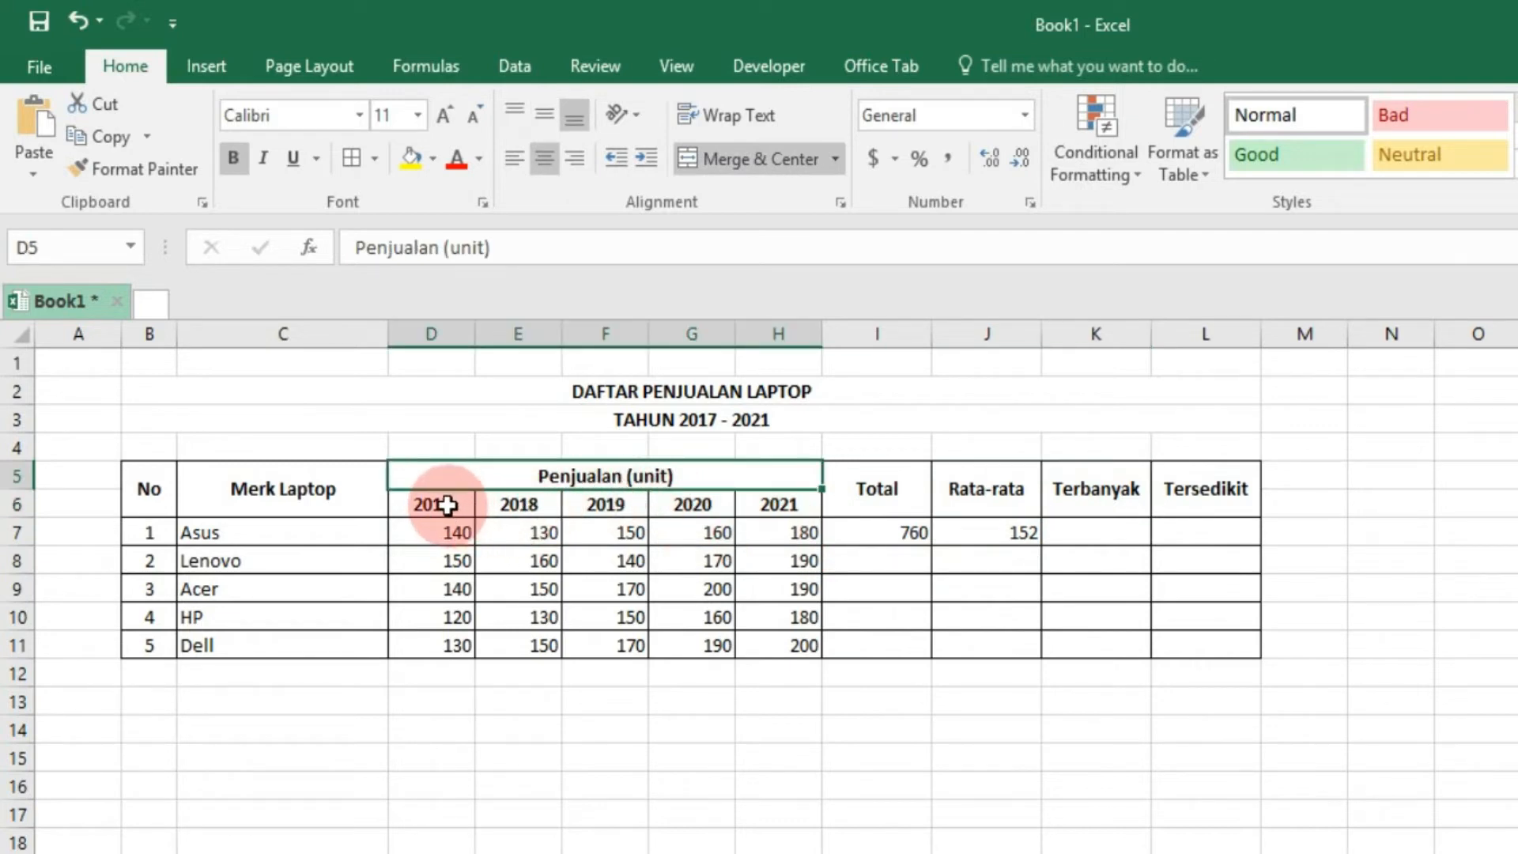
drag(435, 503, 798, 563)
drag(316, 525, 347, 642)
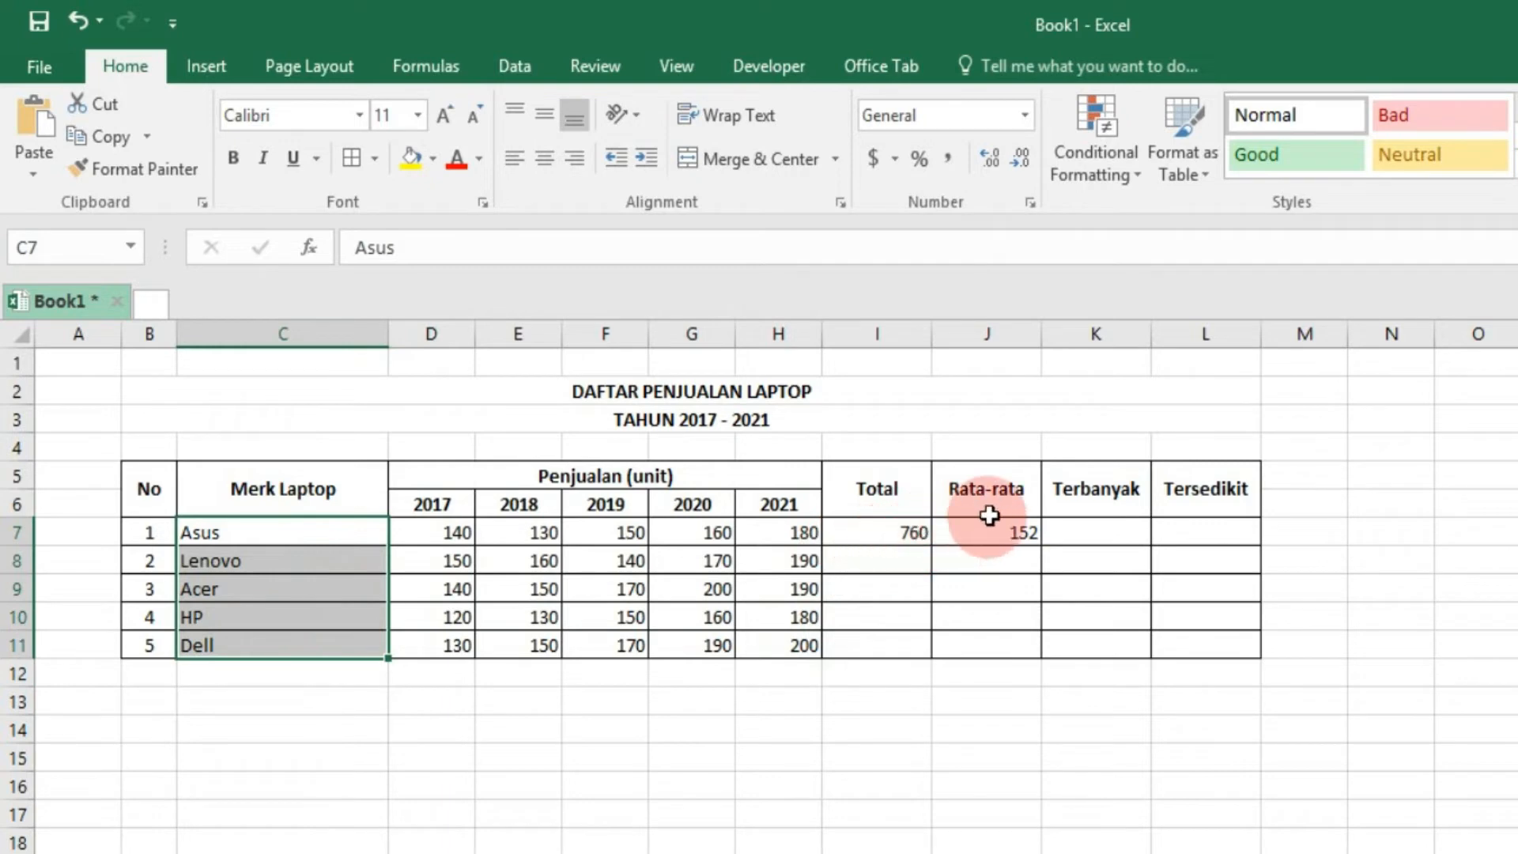
click(1072, 489)
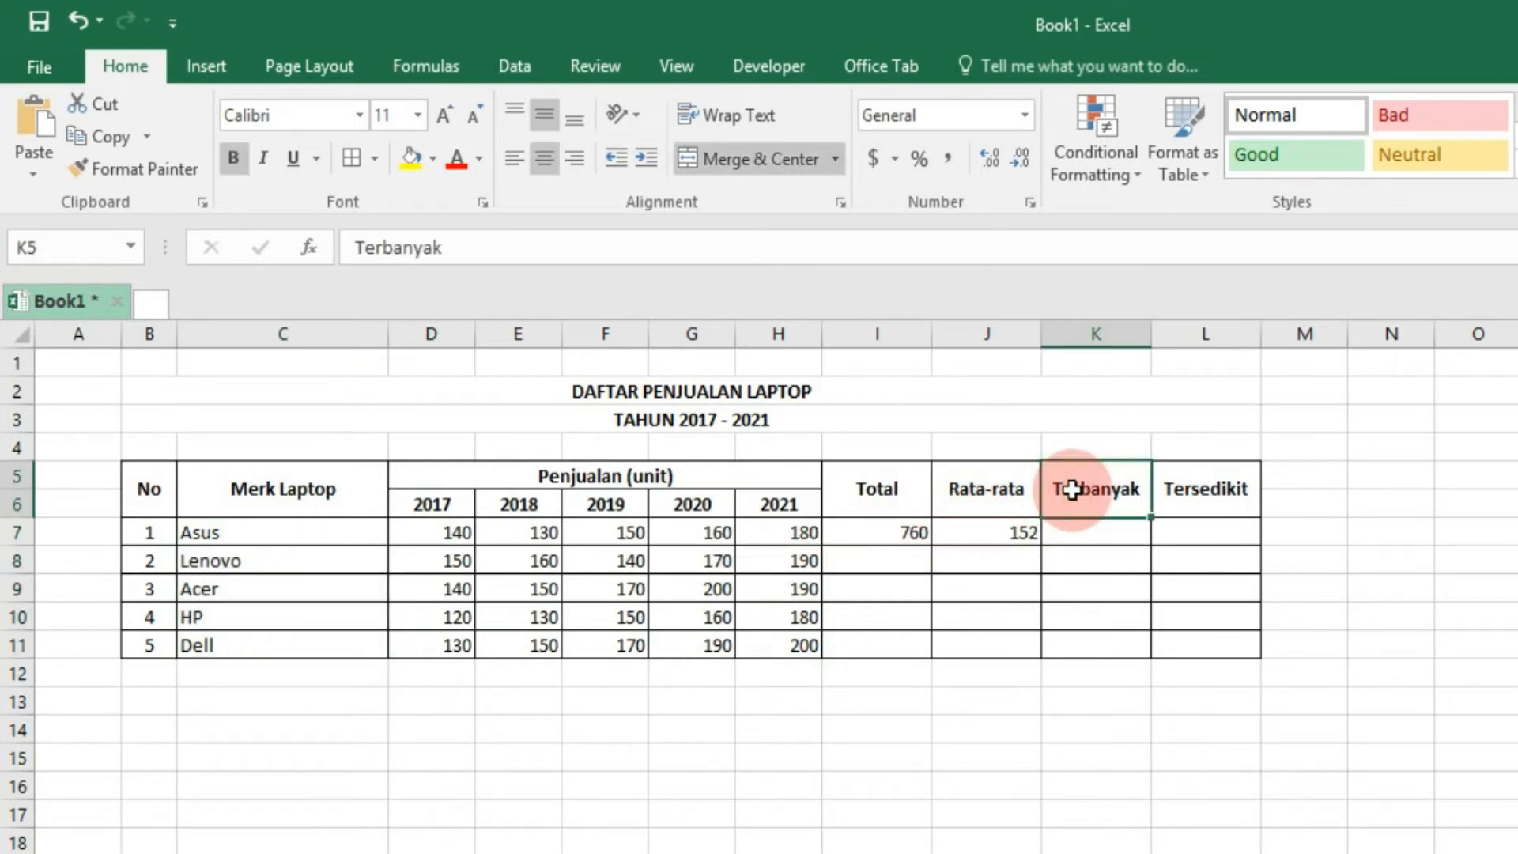
click(1088, 532)
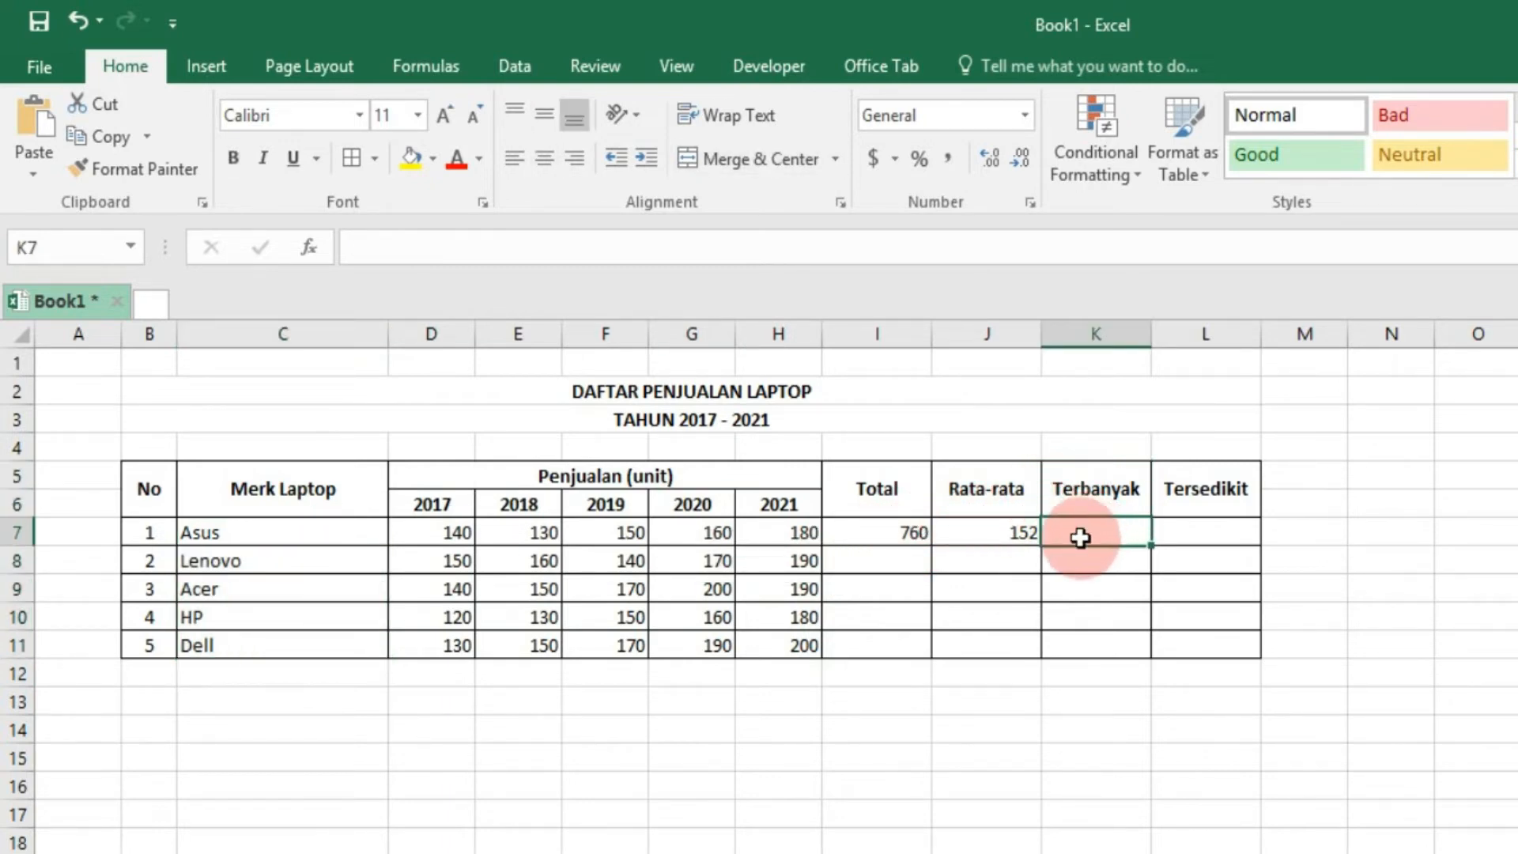
click(600, 477)
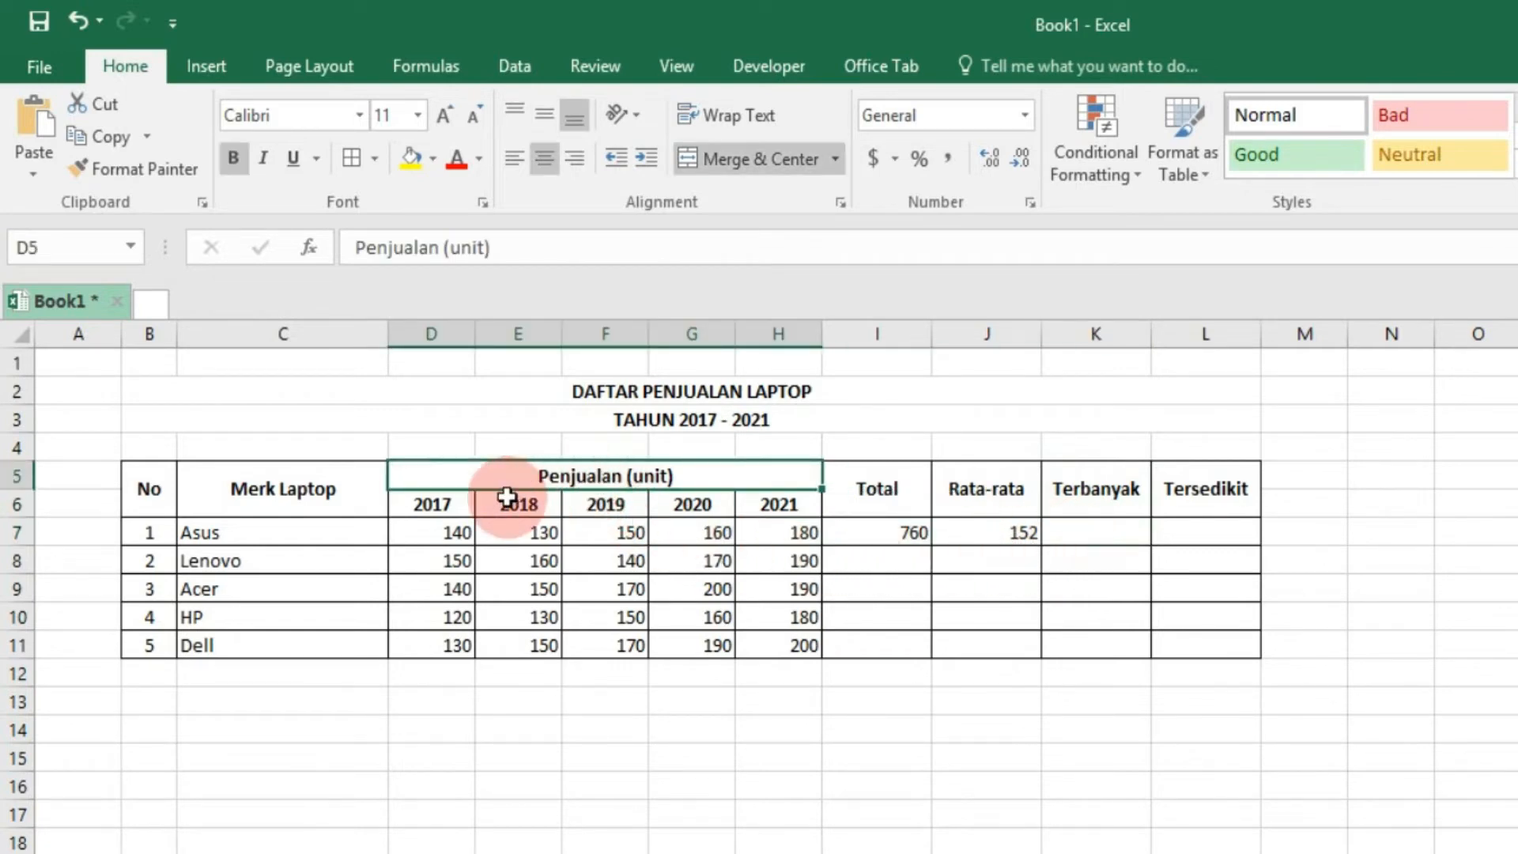
click(288, 532)
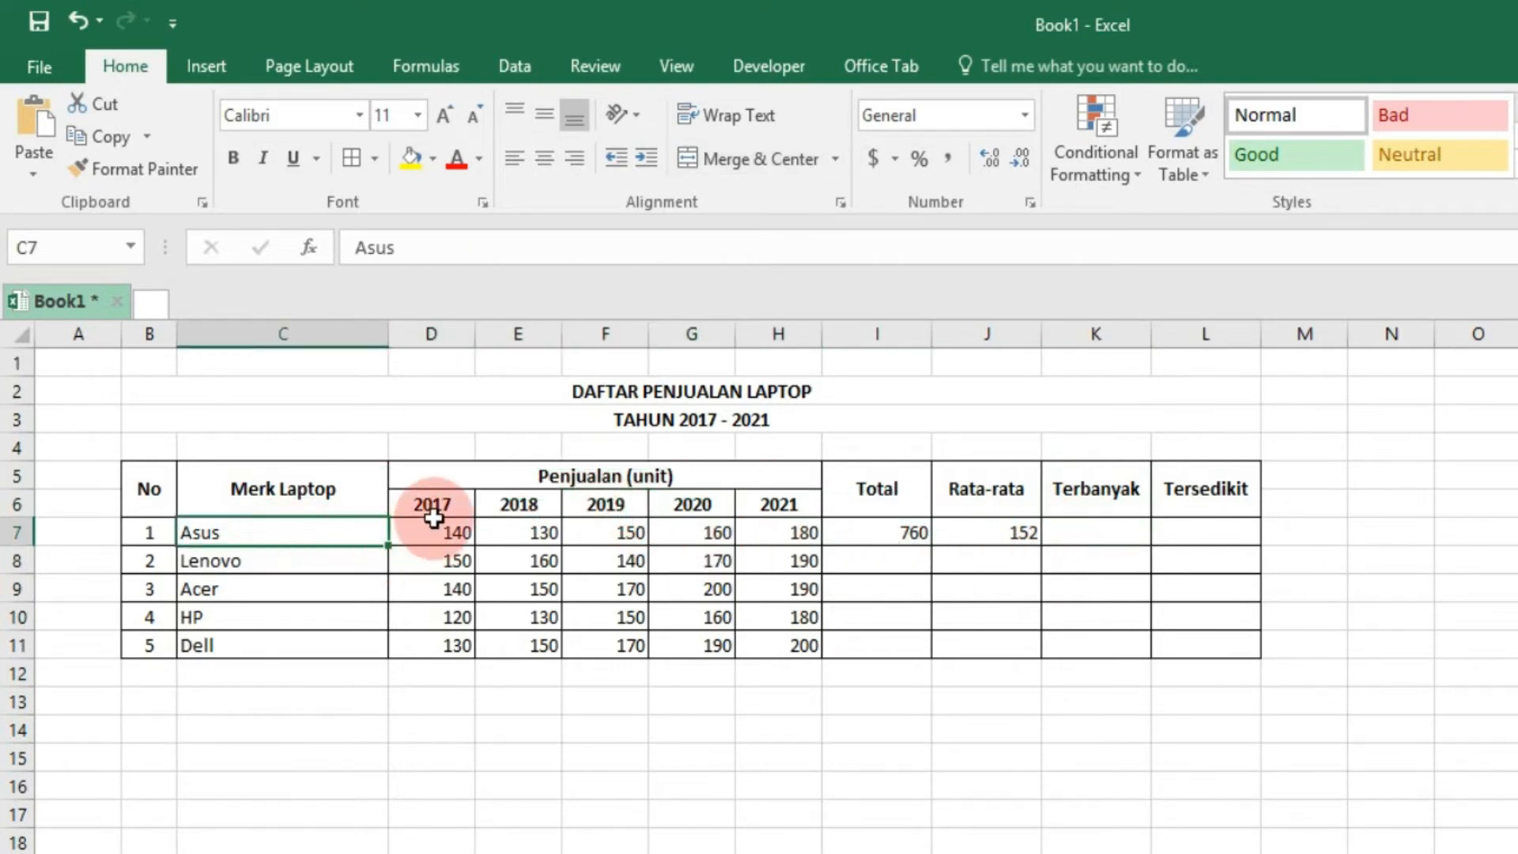
drag(434, 510, 799, 526)
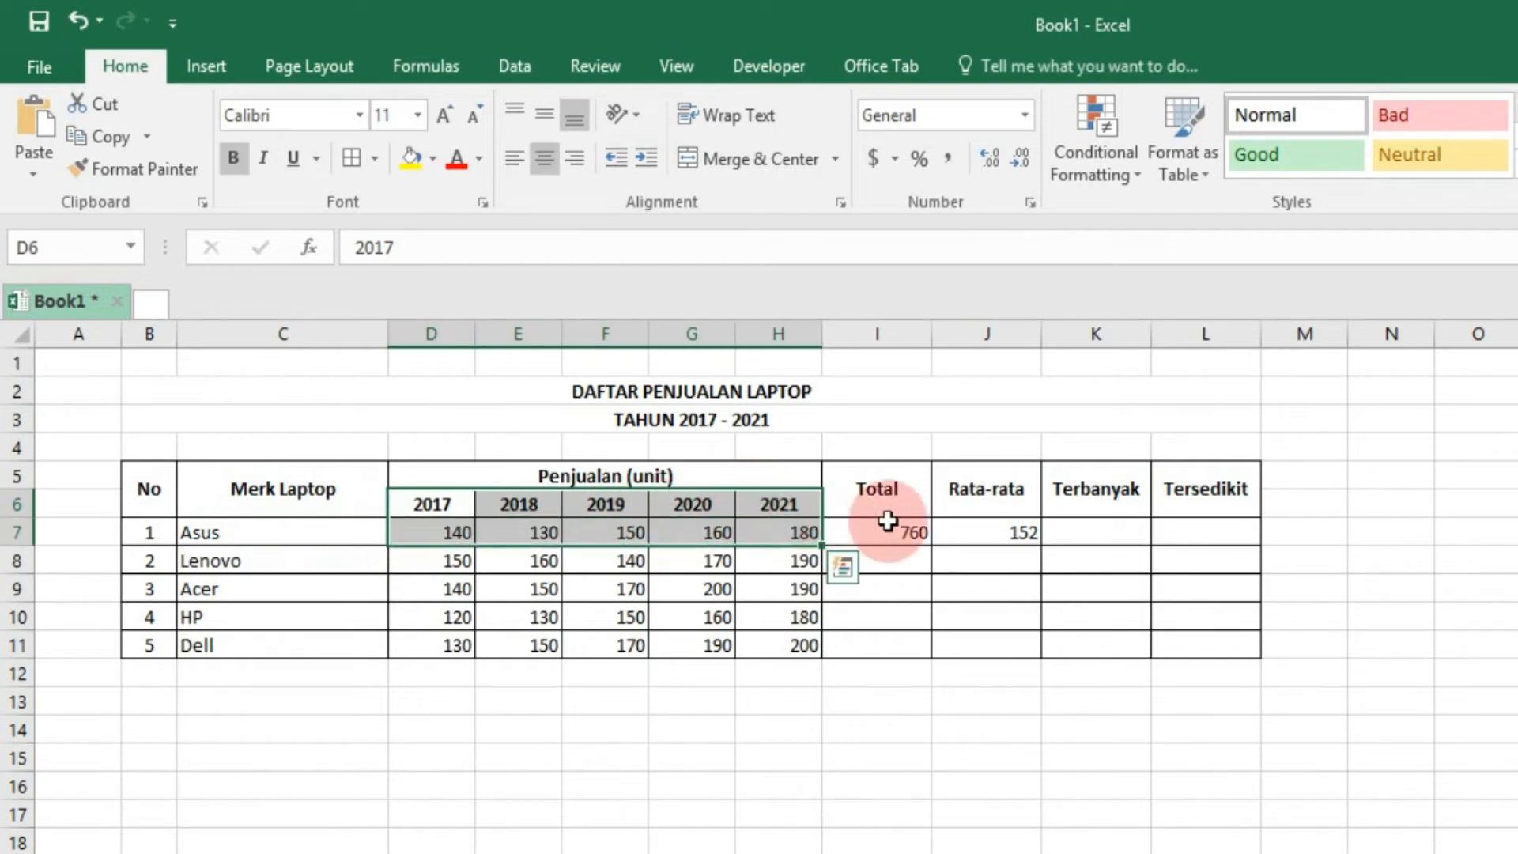
- Enter the formula =MAX(D7:H7) in K7 to get the highest Asus sales
click(1073, 529)
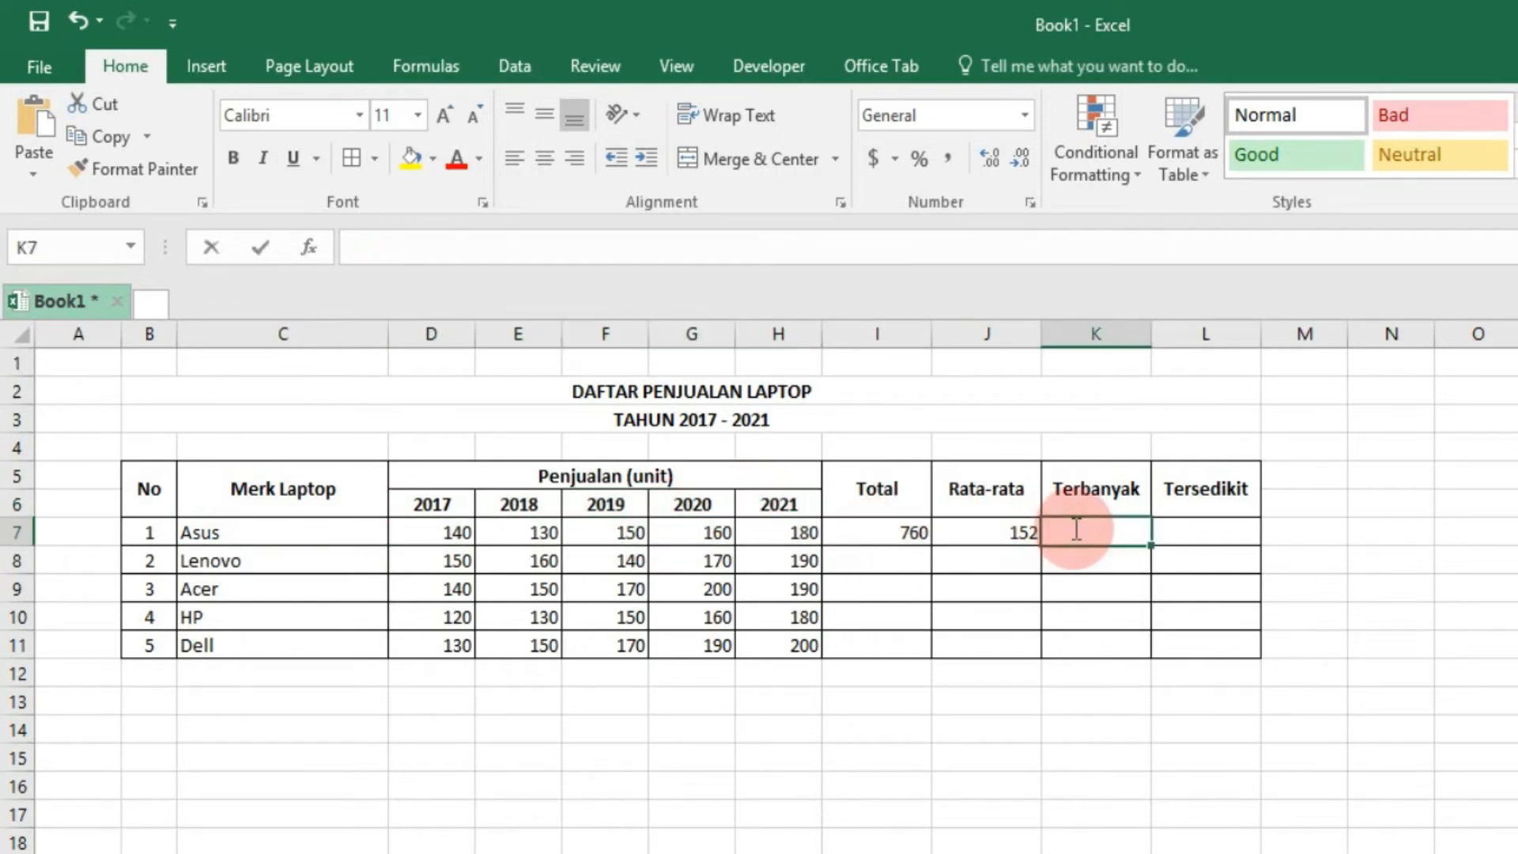
text(=max)
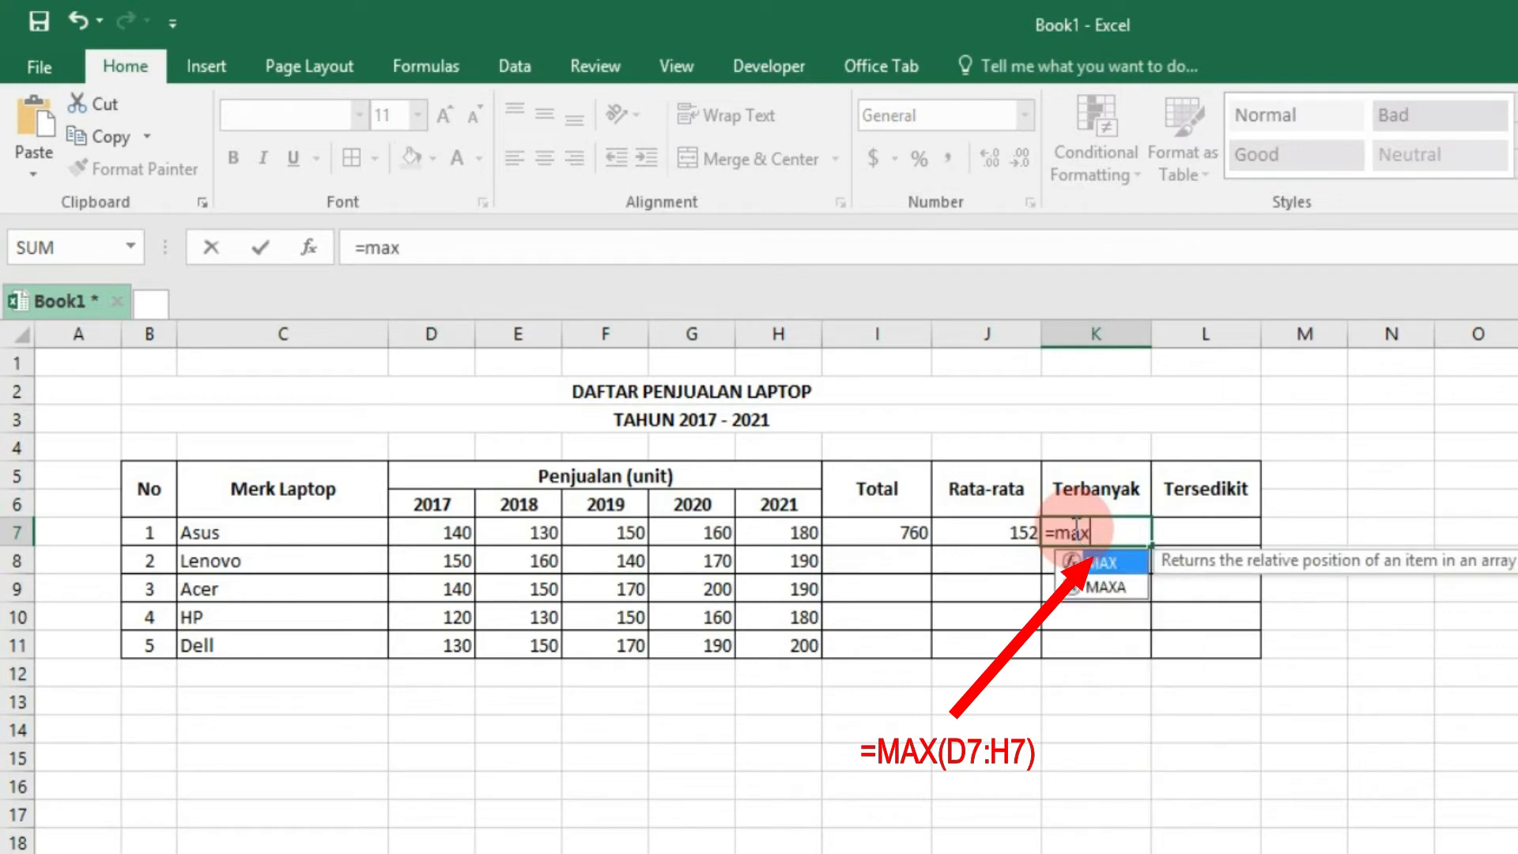
text(()
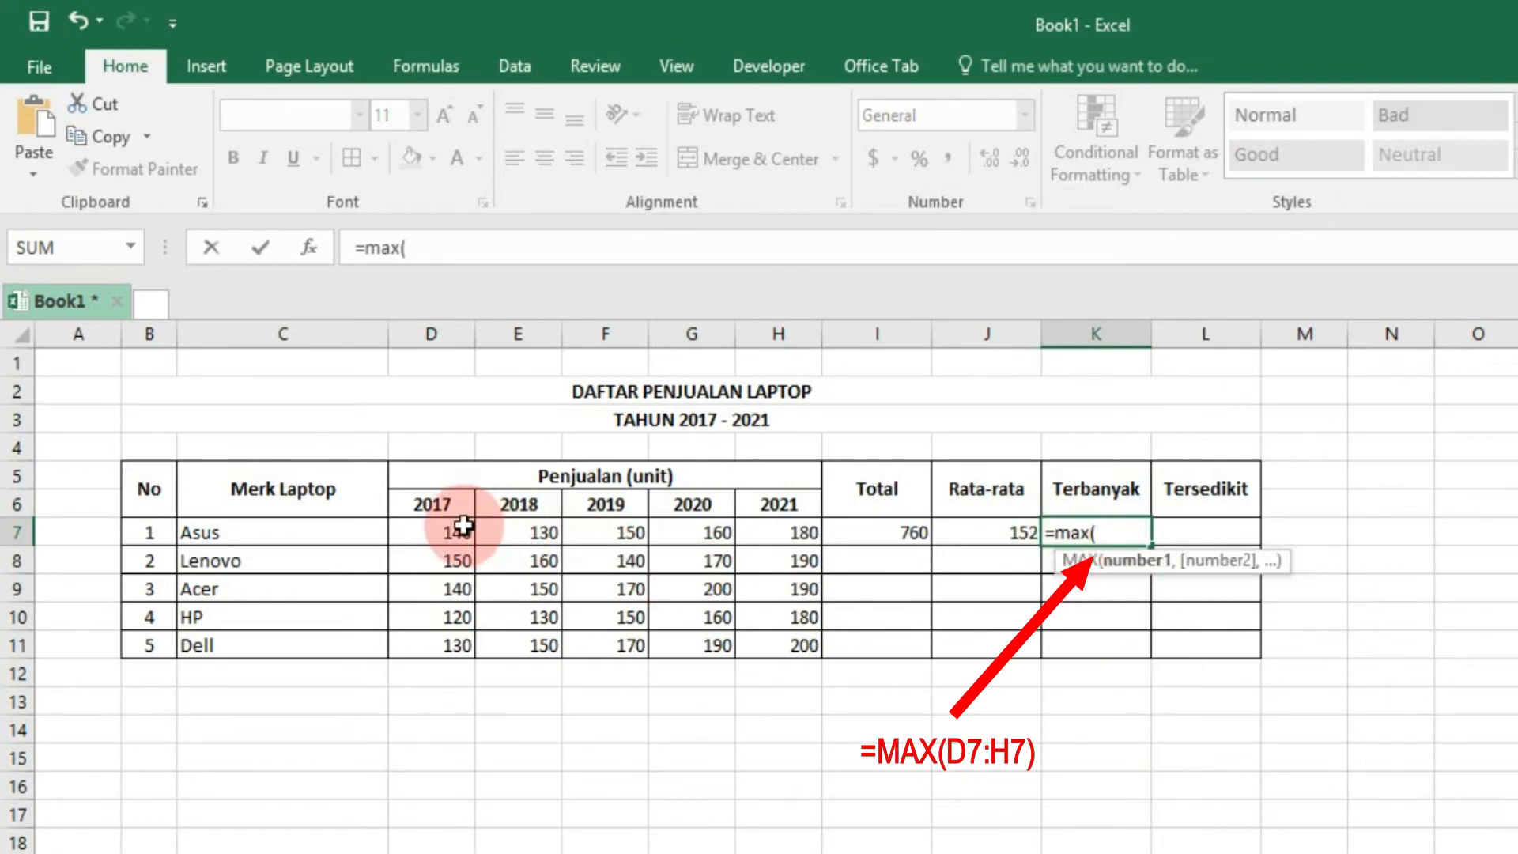
drag(453, 530, 757, 531)
text())
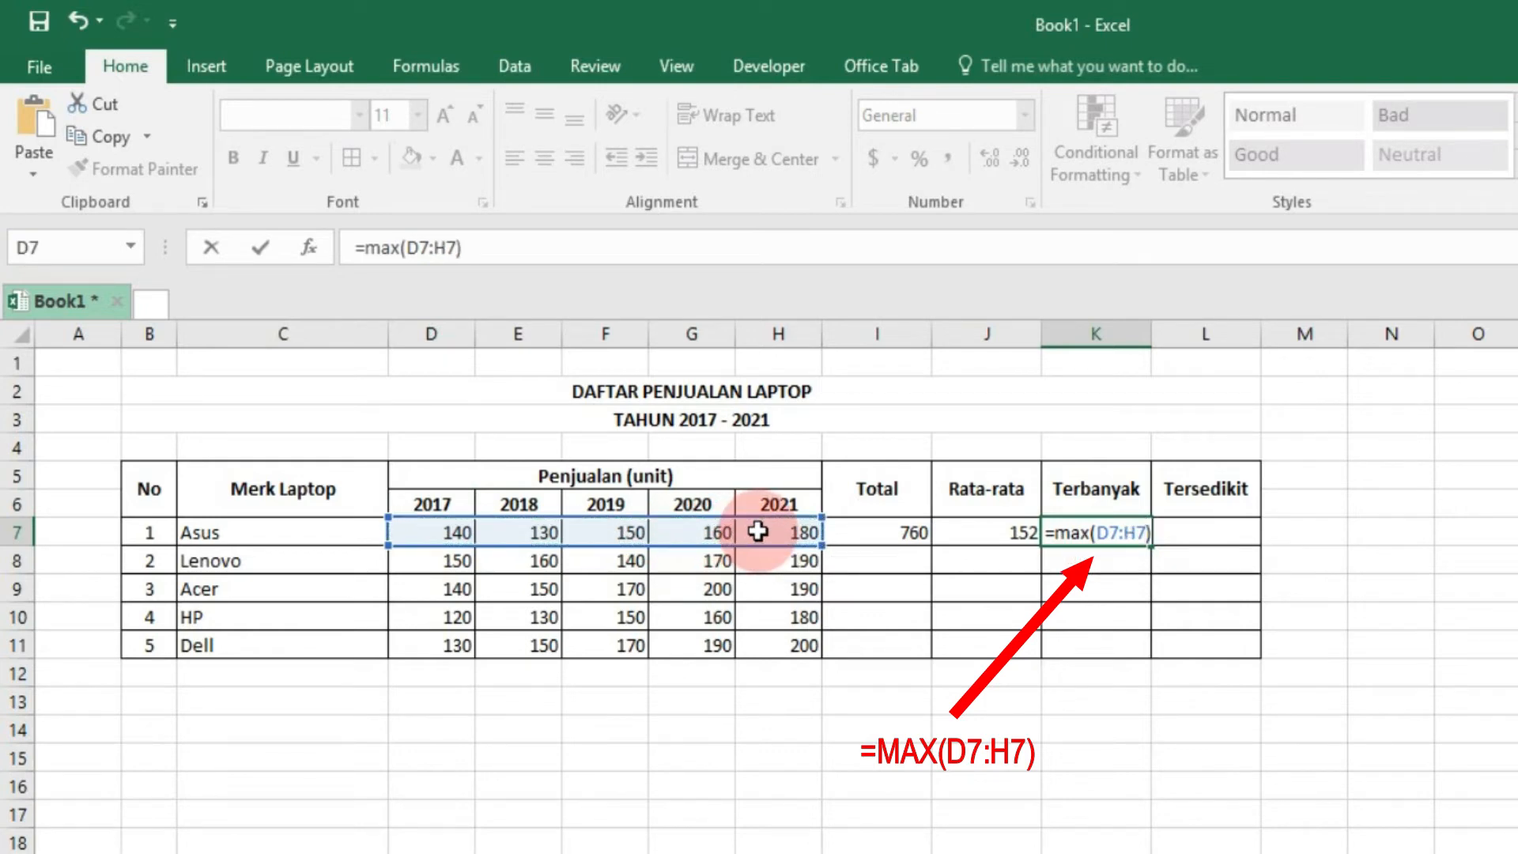
key(Return)
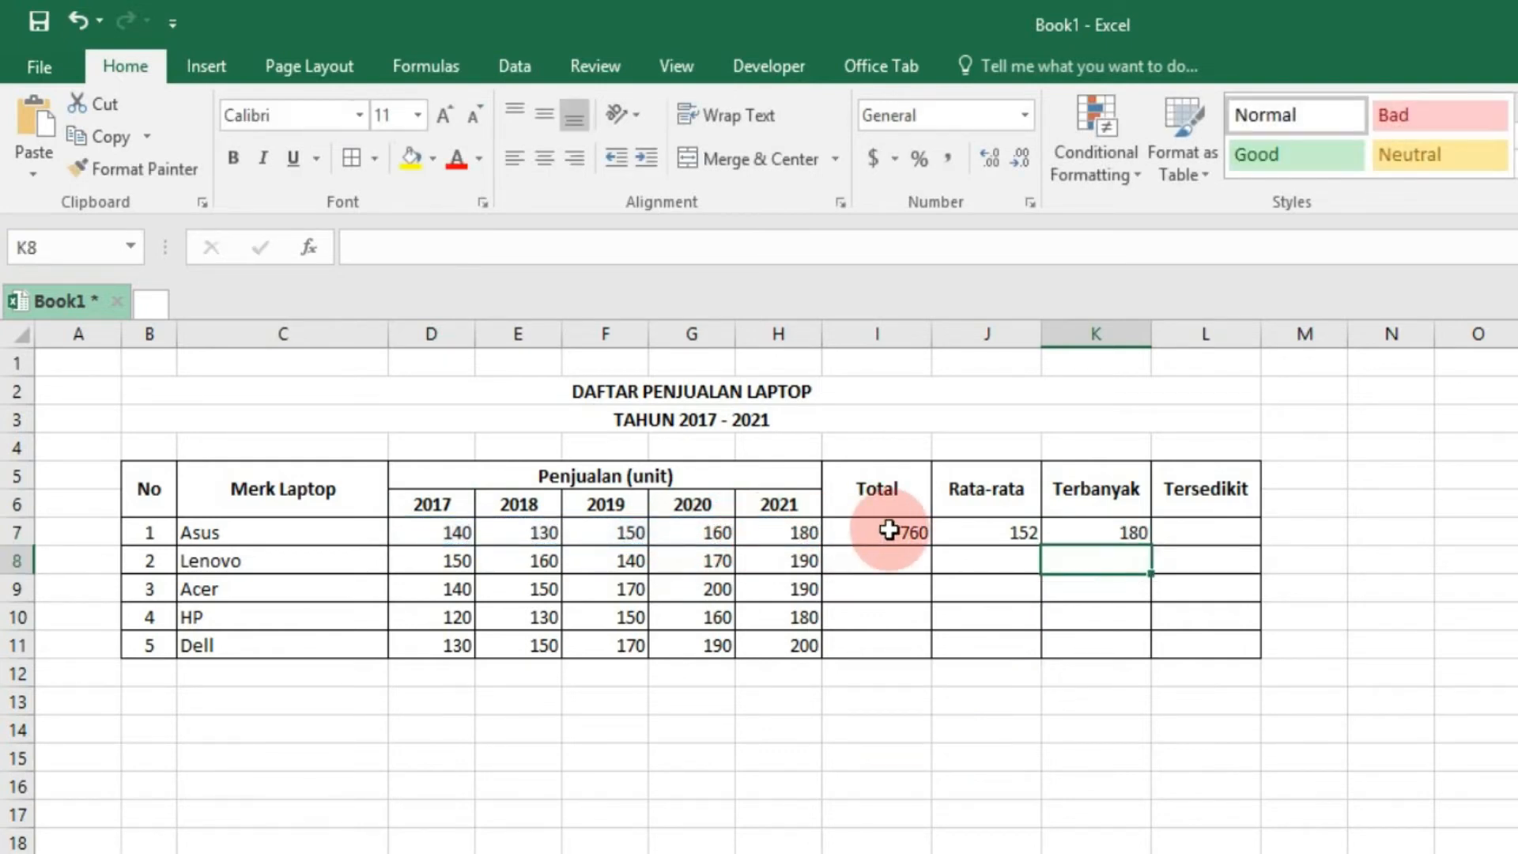
- Review the Tersedikit column, the brand names and the Asus 2017–2021 sales in which to find the lowest figure
click(1207, 494)
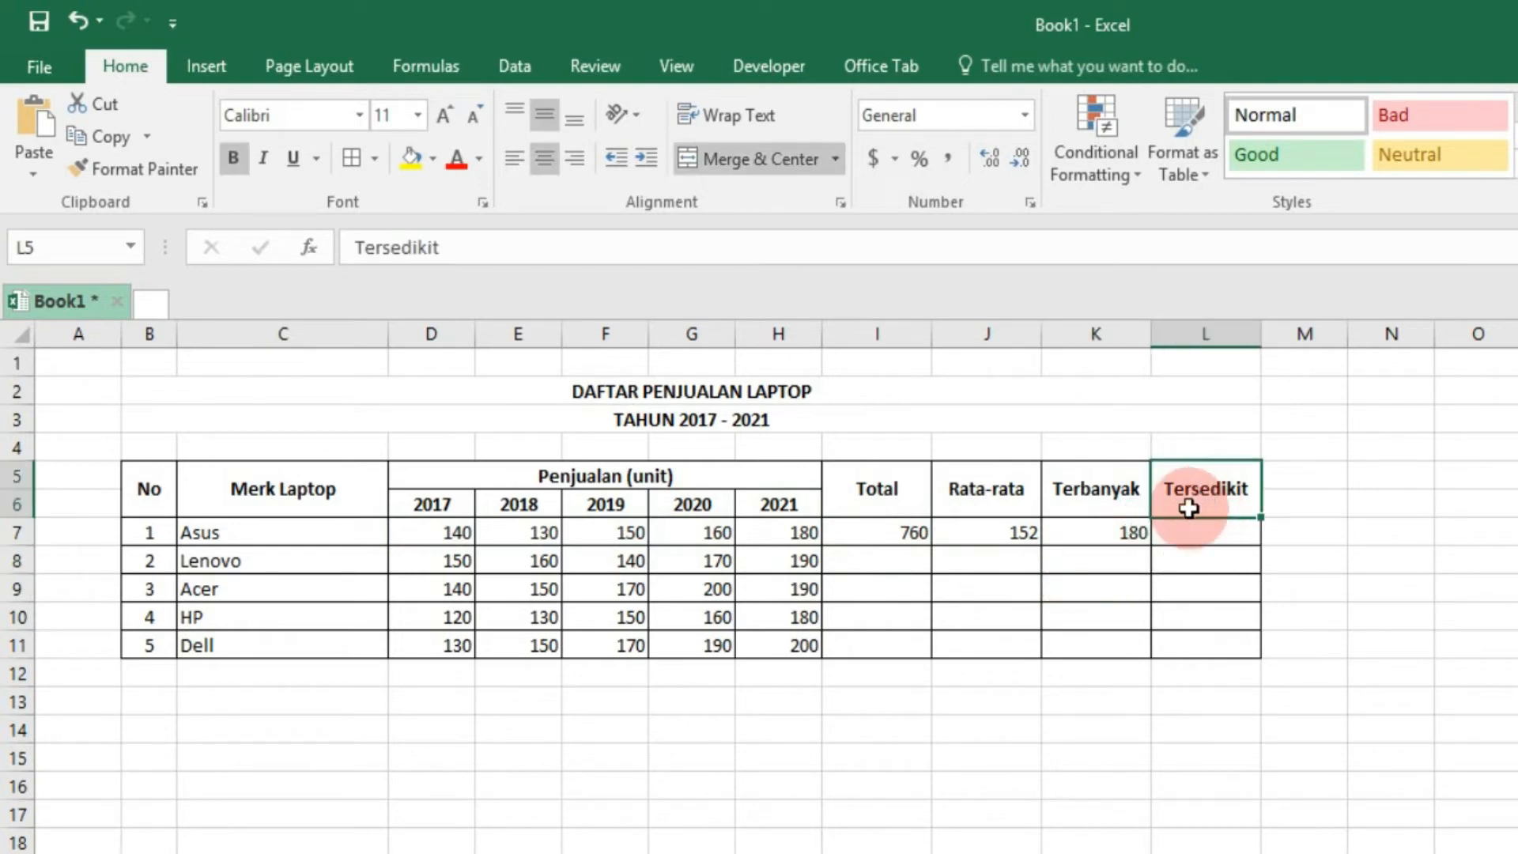
click(625, 486)
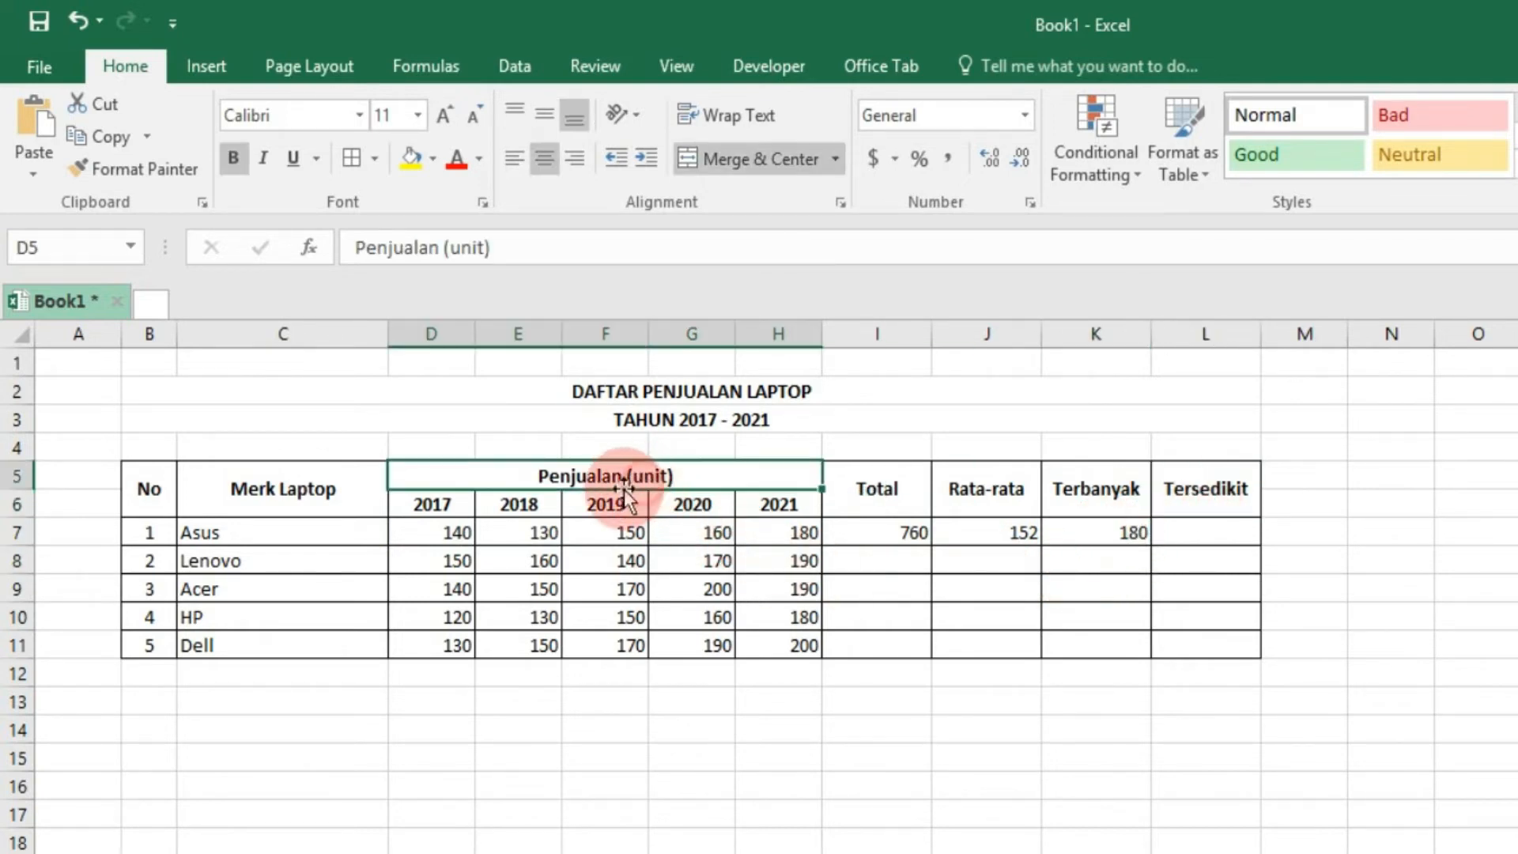
click(413, 512)
drag(437, 513, 810, 637)
drag(363, 535, 363, 648)
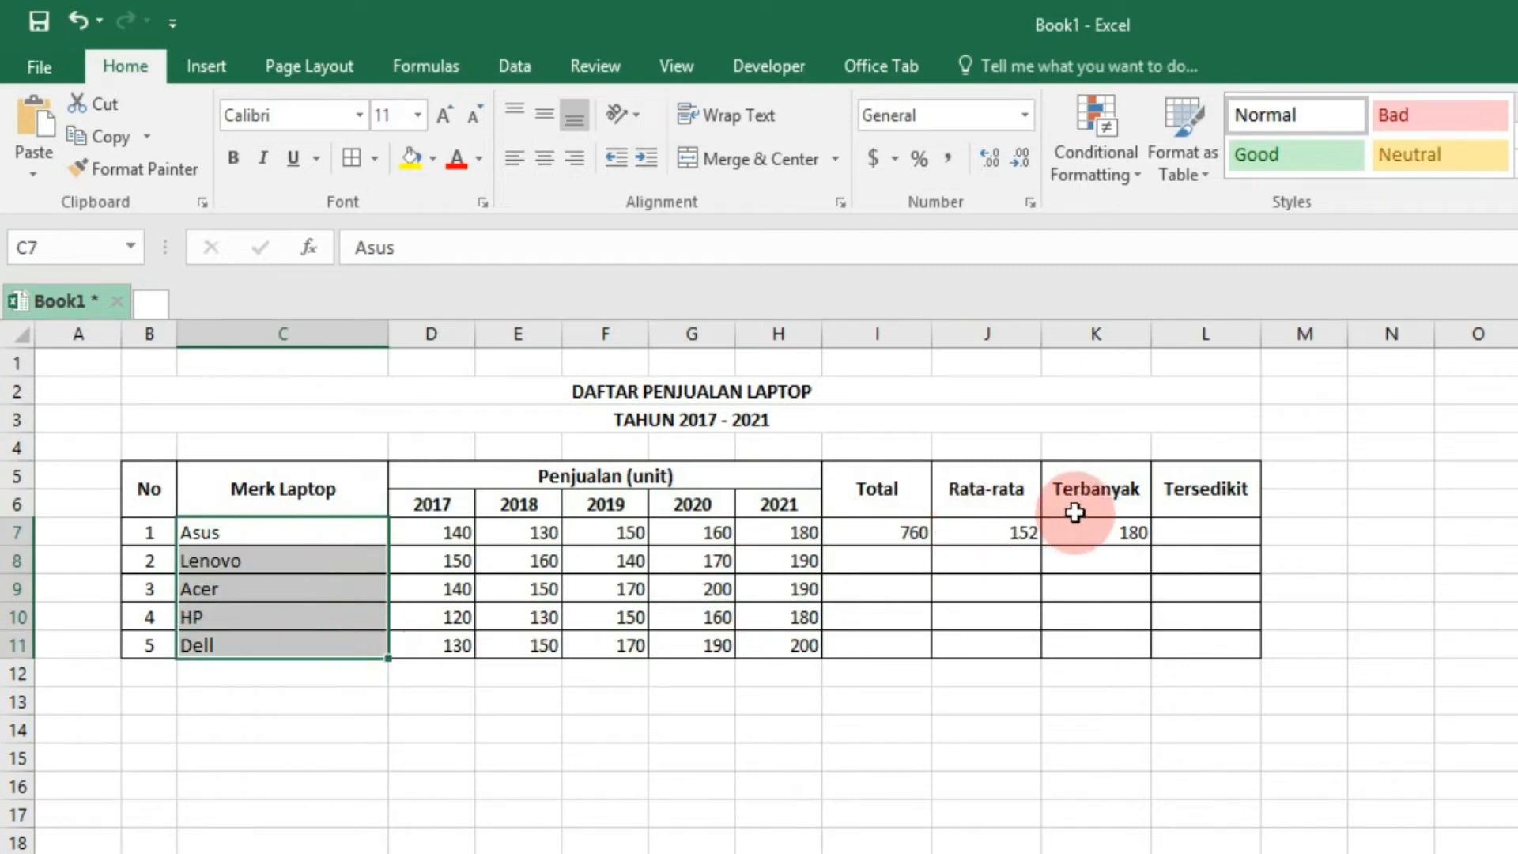
click(1192, 496)
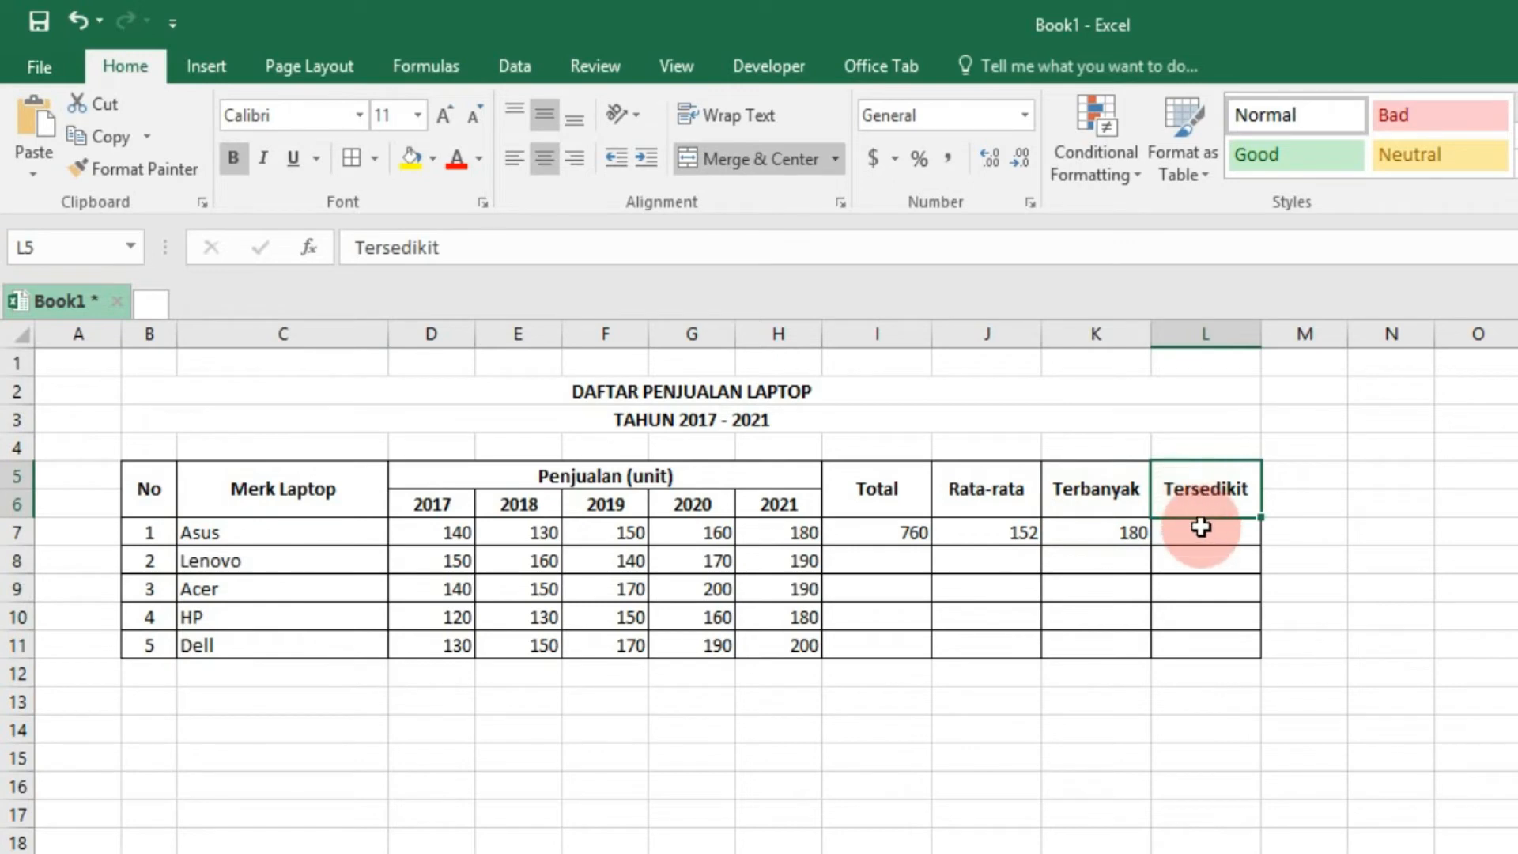
click(1201, 529)
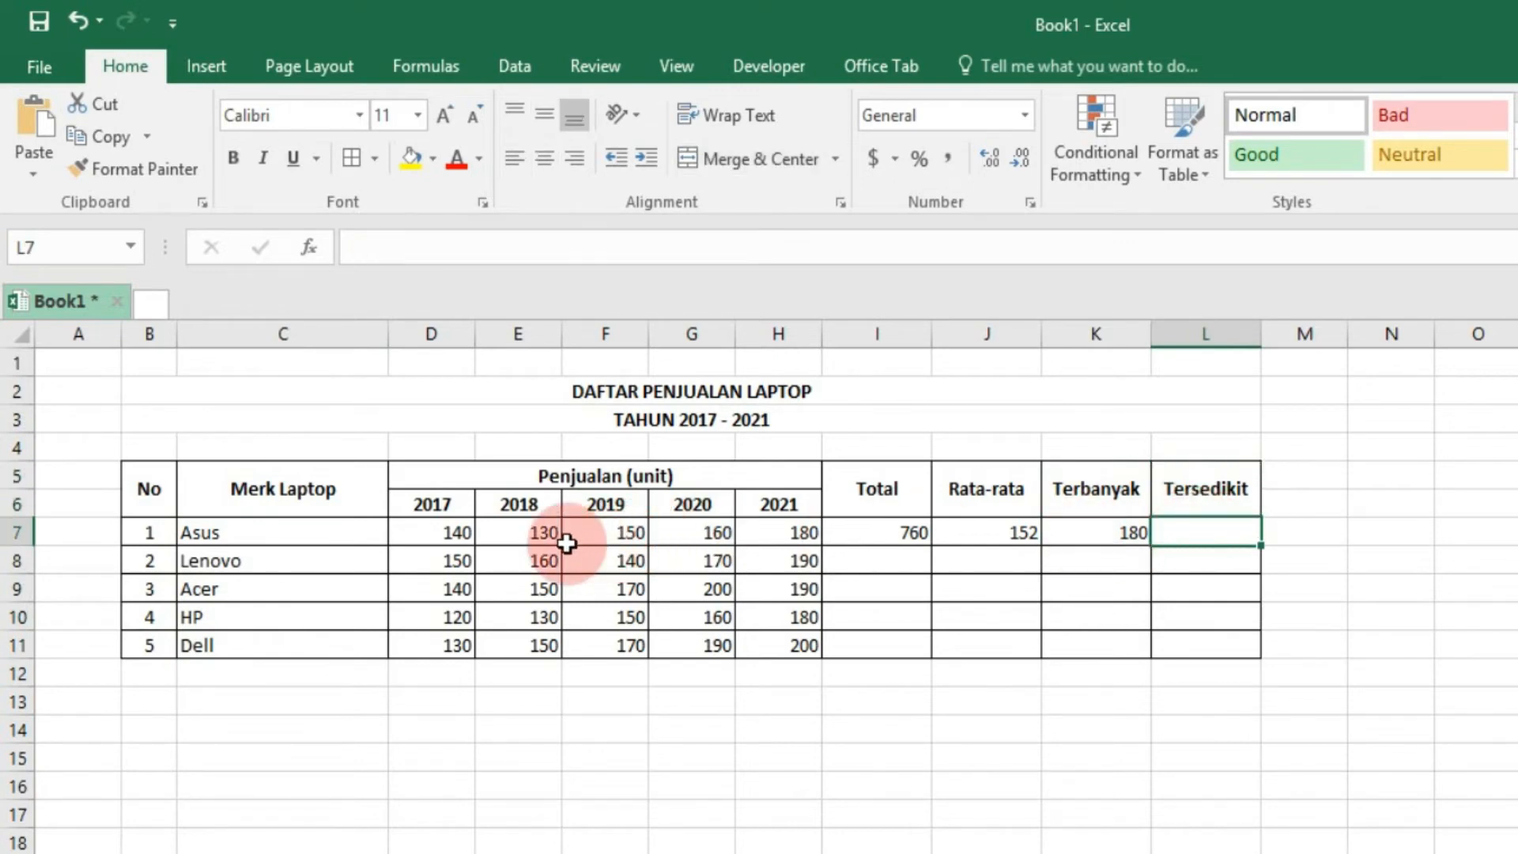
click(274, 545)
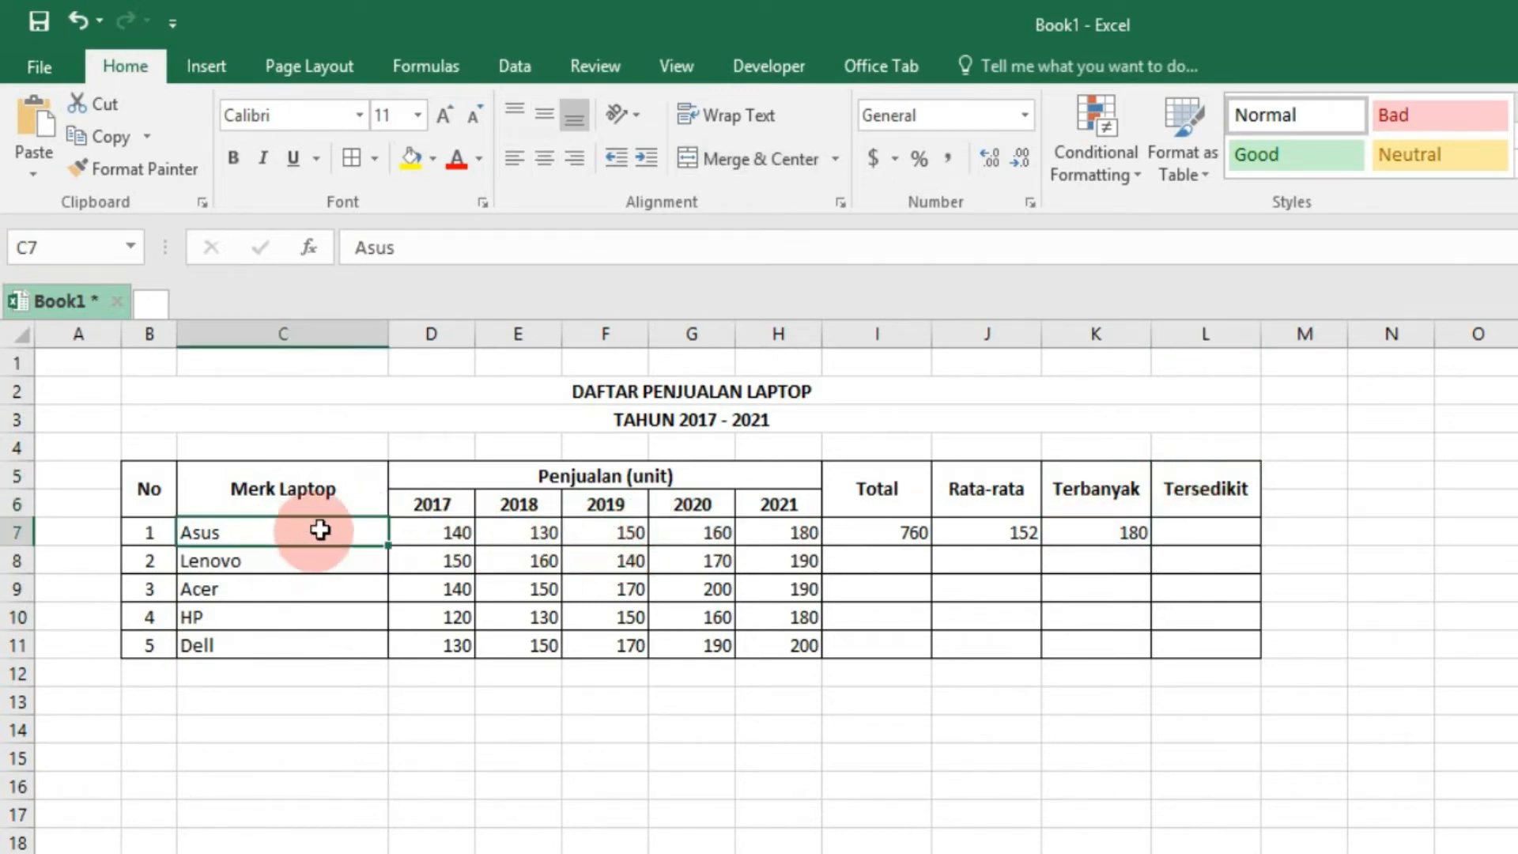
drag(417, 506, 790, 532)
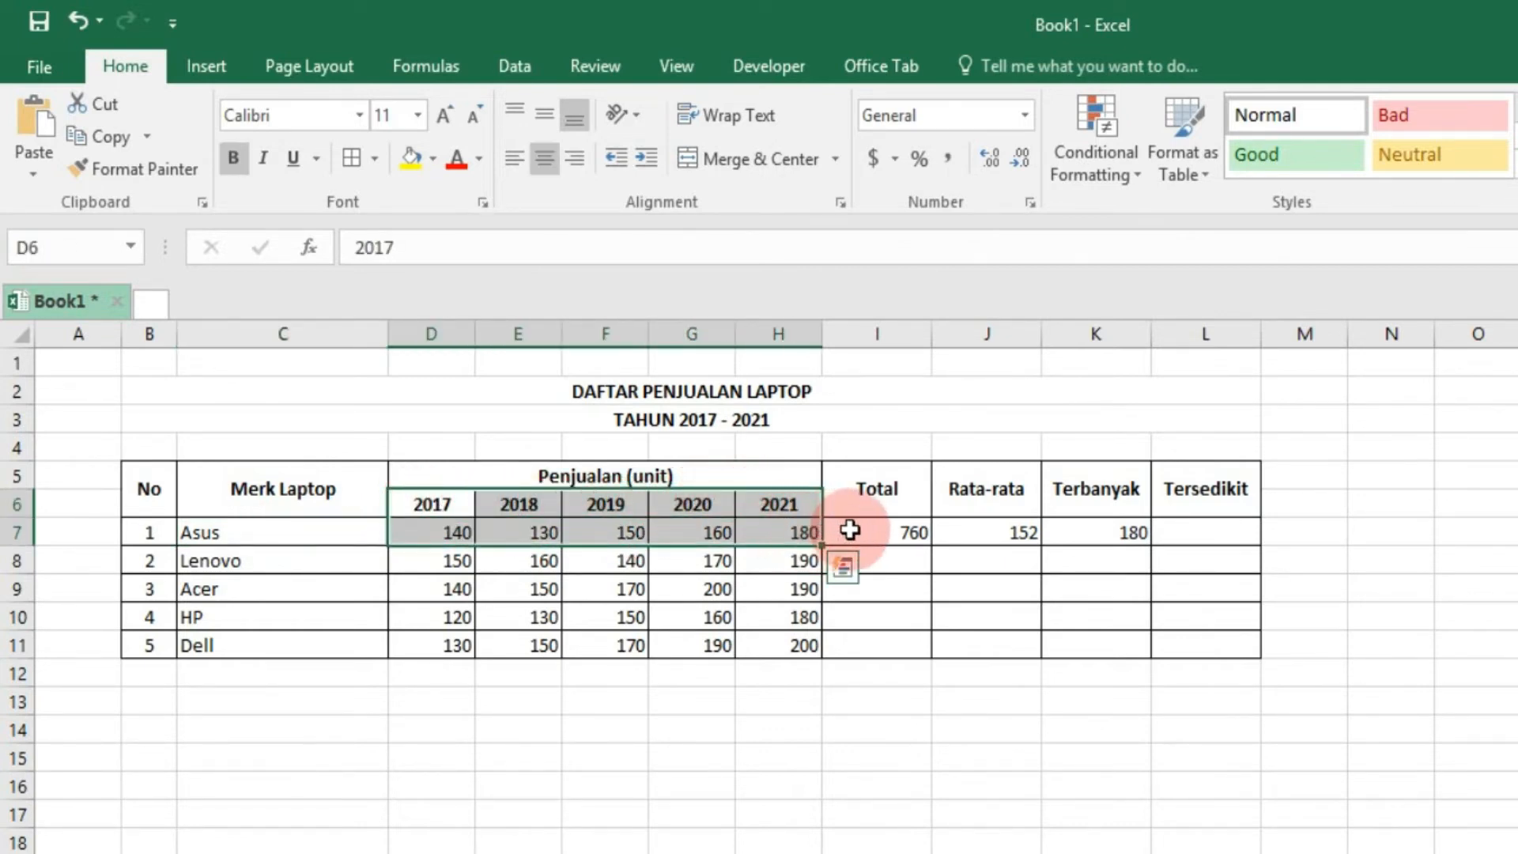
- Enter the formula =MIN(D7:H7) in L7 to get the lowest Asus sales
click(1180, 538)
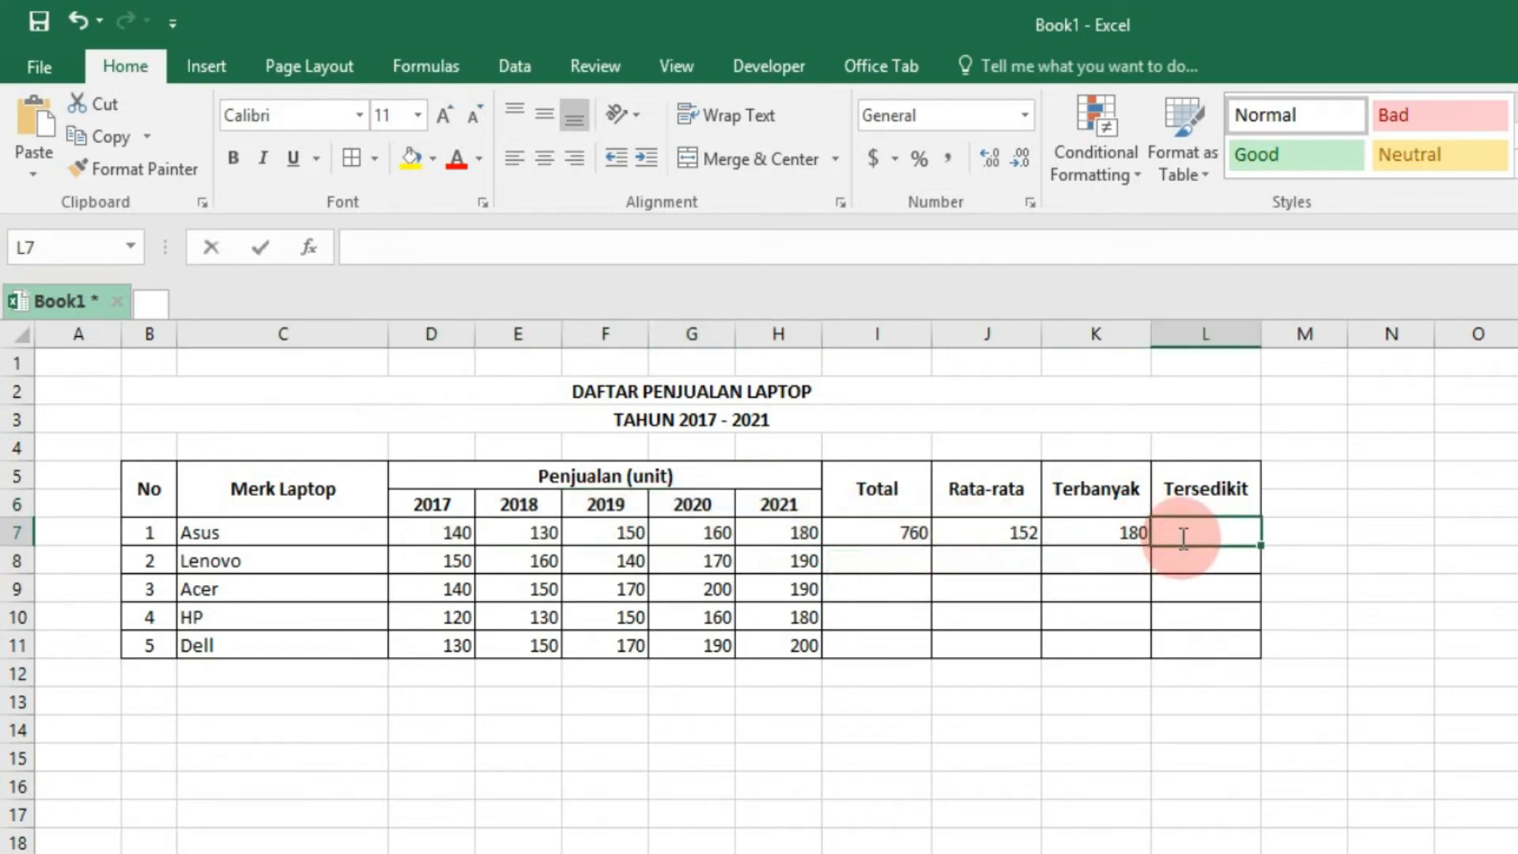
text(=min()
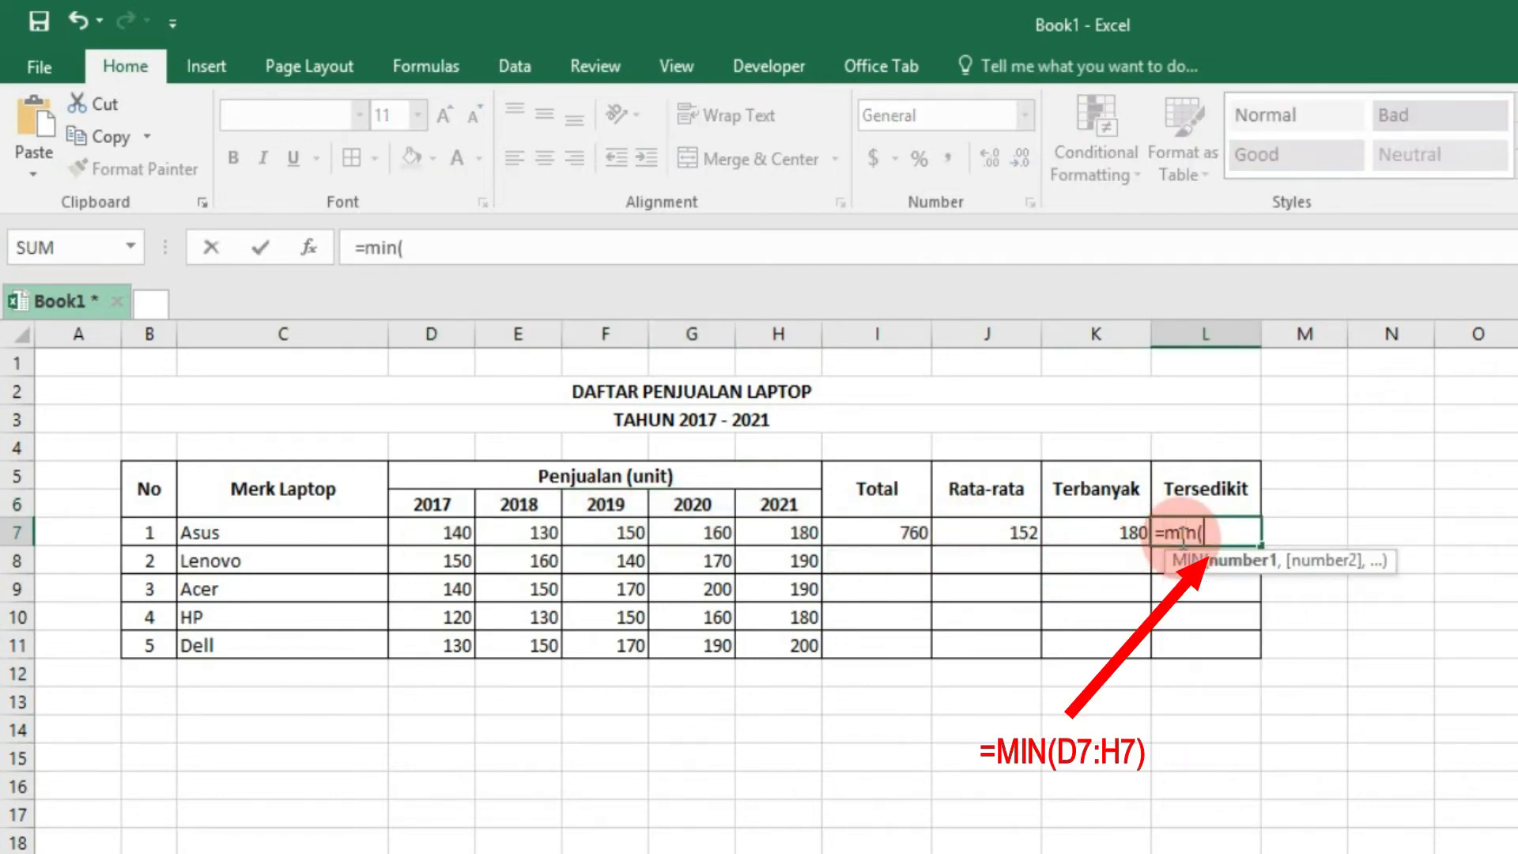
drag(463, 533, 772, 529)
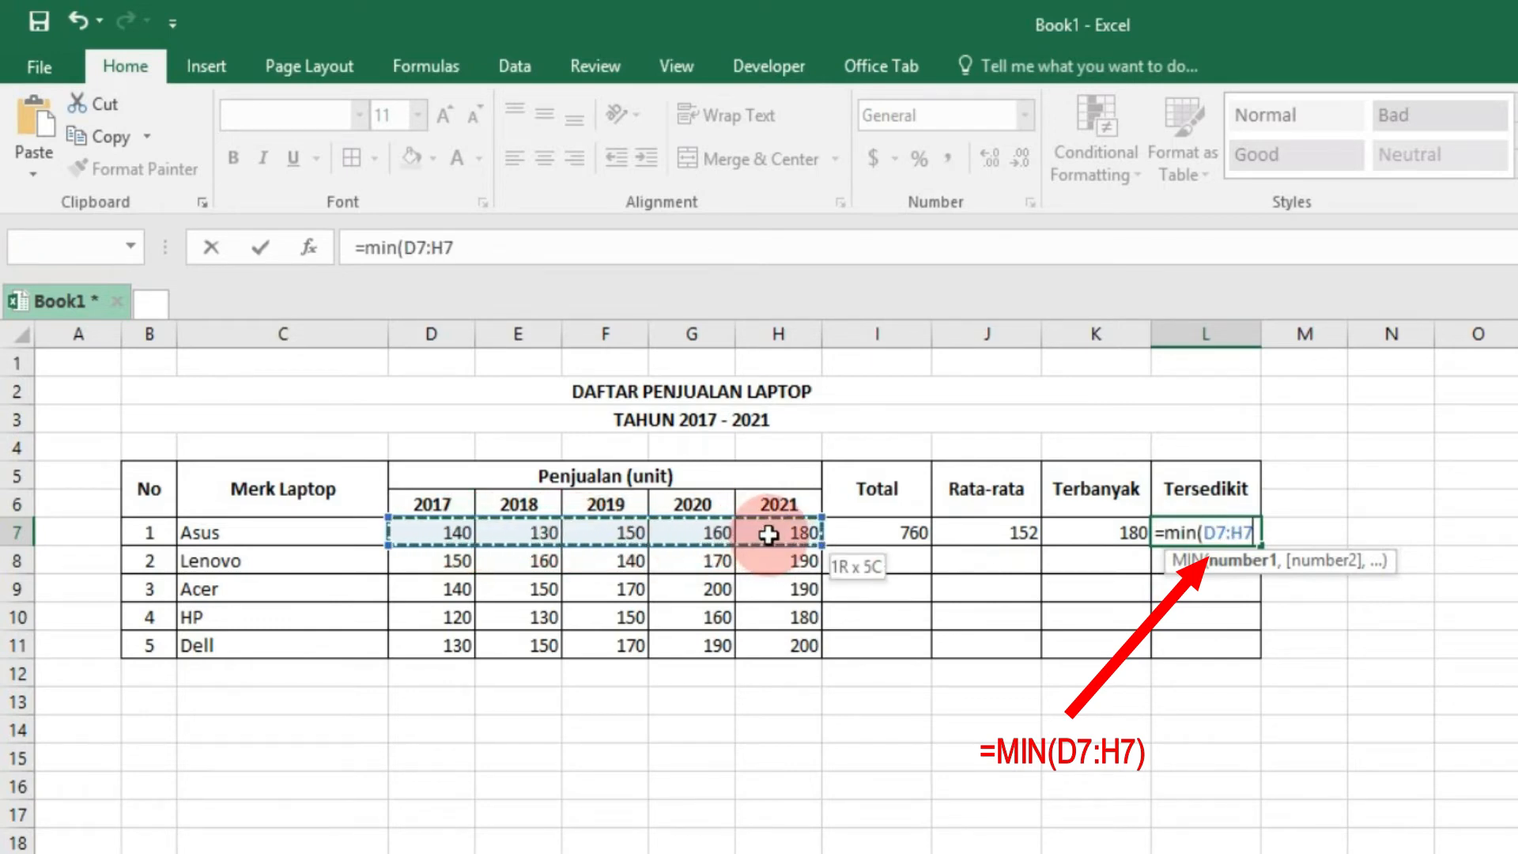
text())
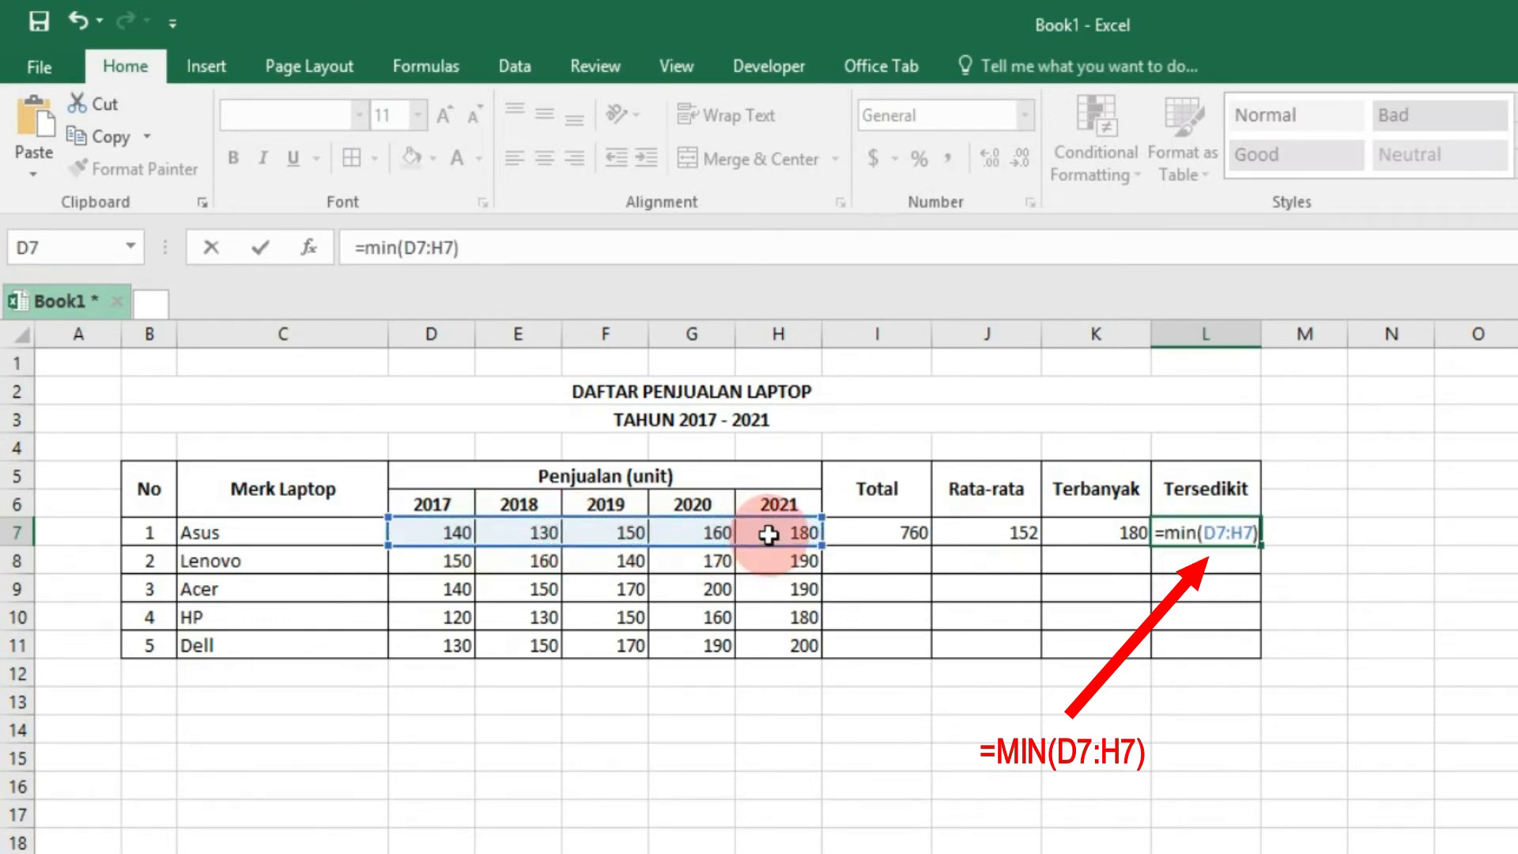
key(Return)
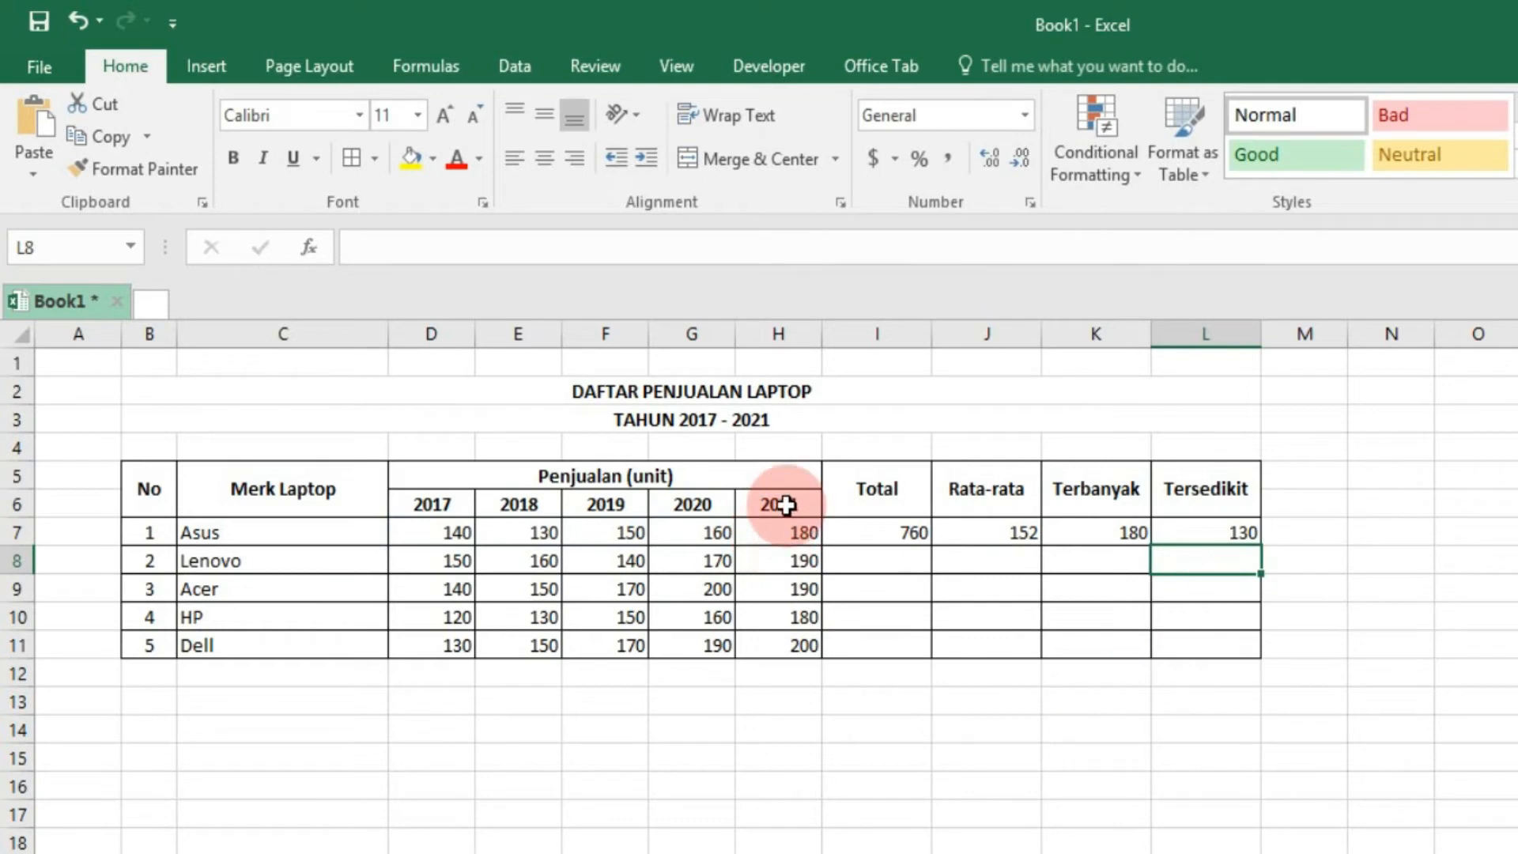
- Review the Total, Rata-rata, Terbanyak and Tersedikit columns and the empty result cells I8:L11 for the Lenovo, Acer, HP and Dell rows
click(879, 491)
click(986, 483)
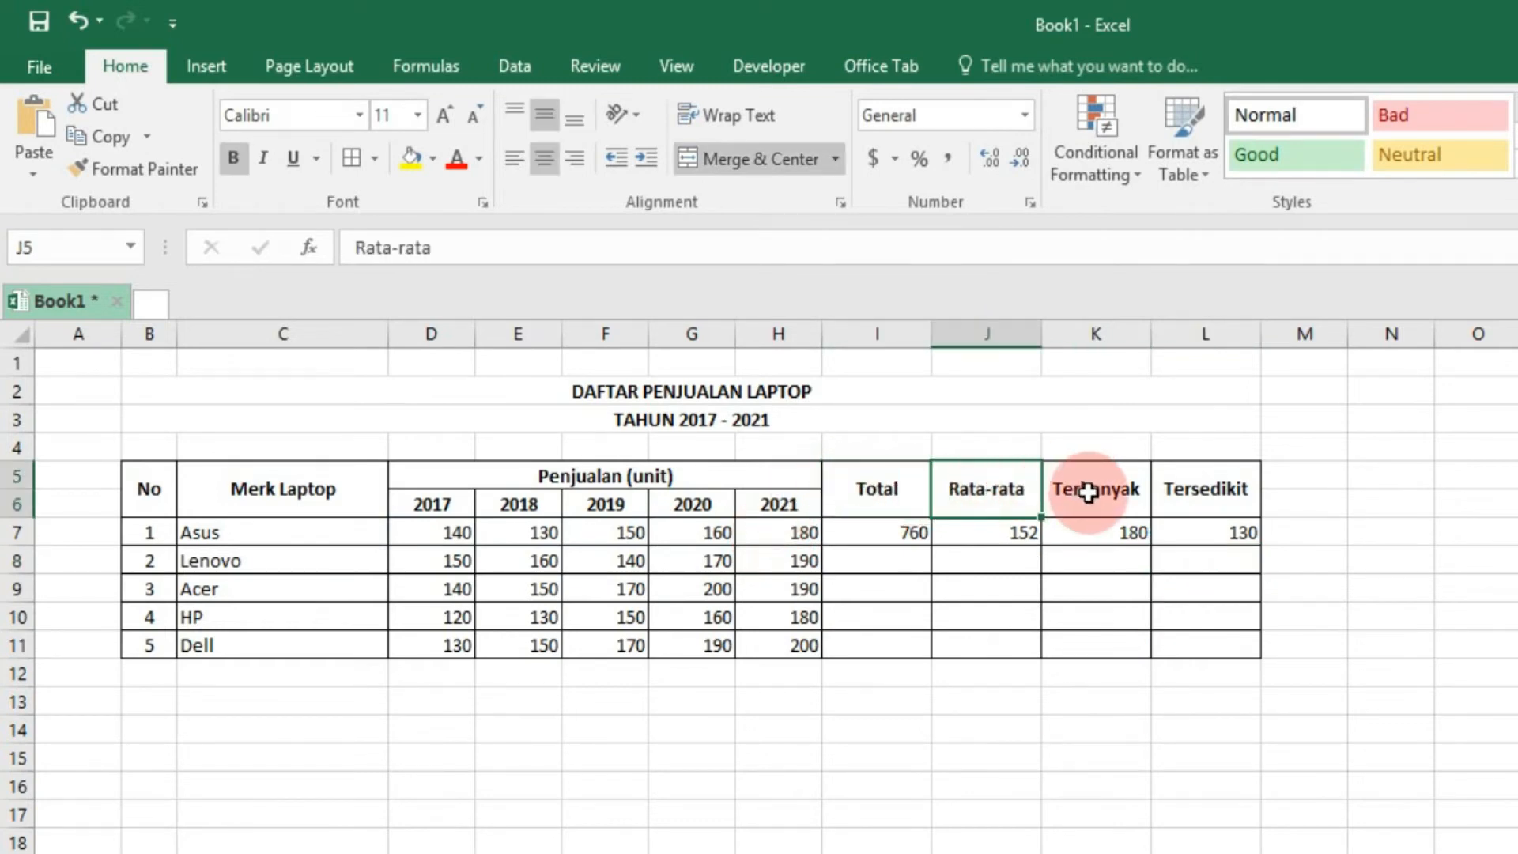
click(1095, 493)
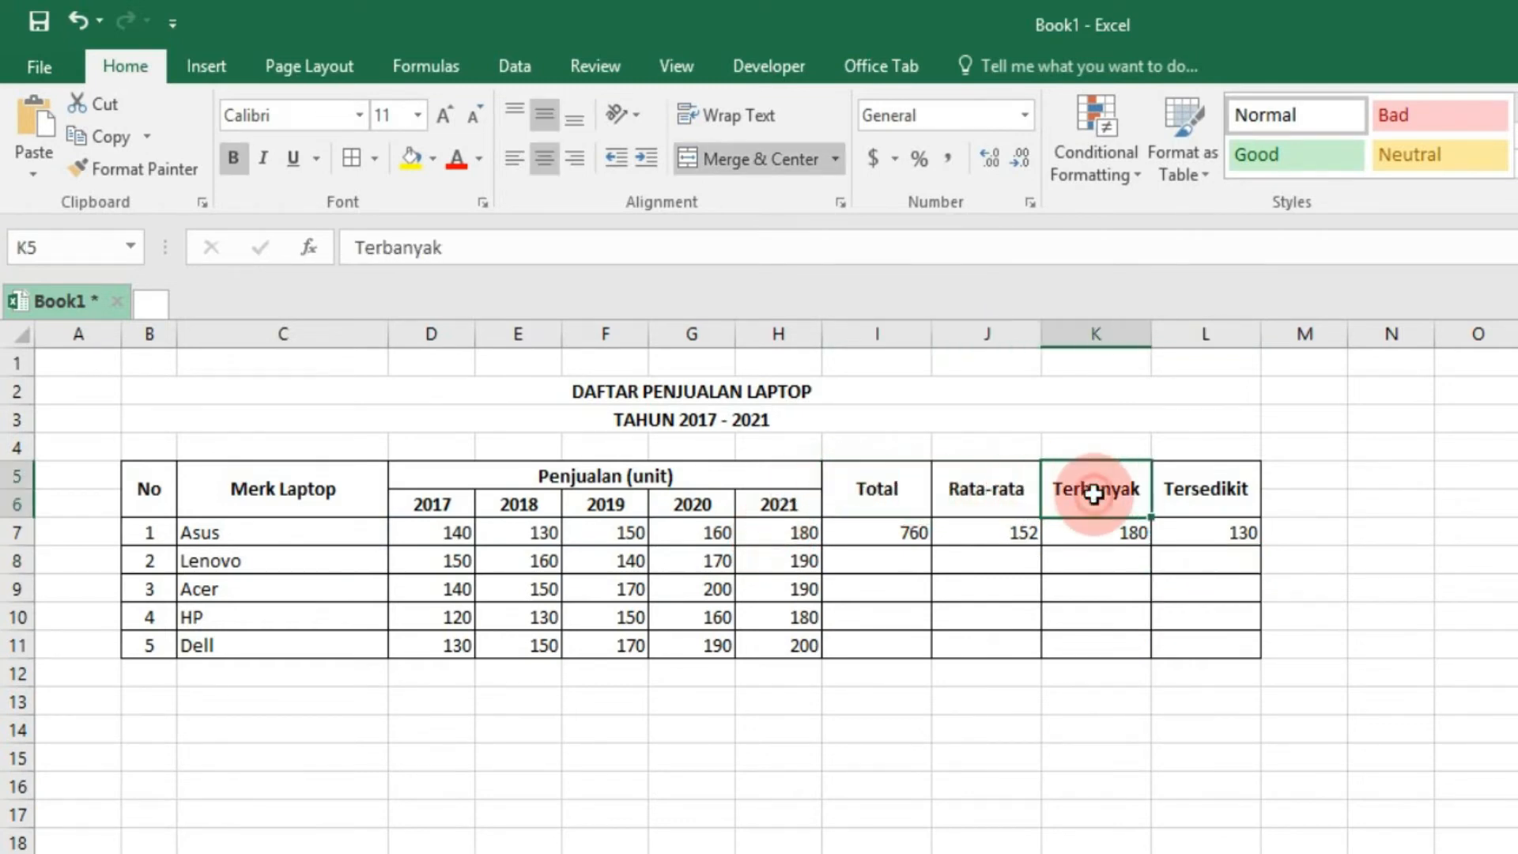
click(1186, 506)
drag(289, 563, 286, 646)
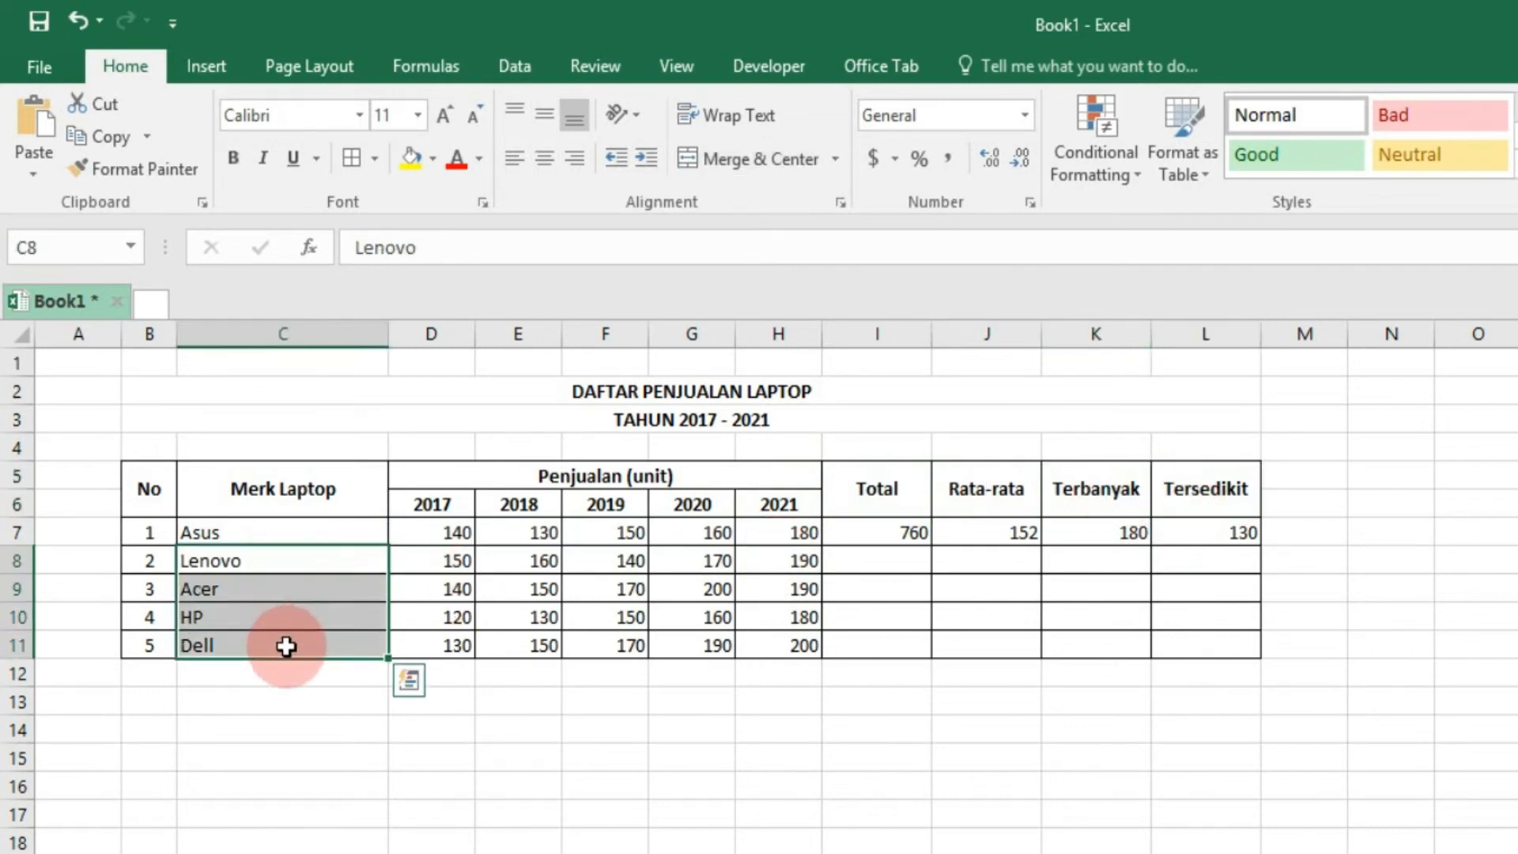
drag(888, 535, 1178, 639)
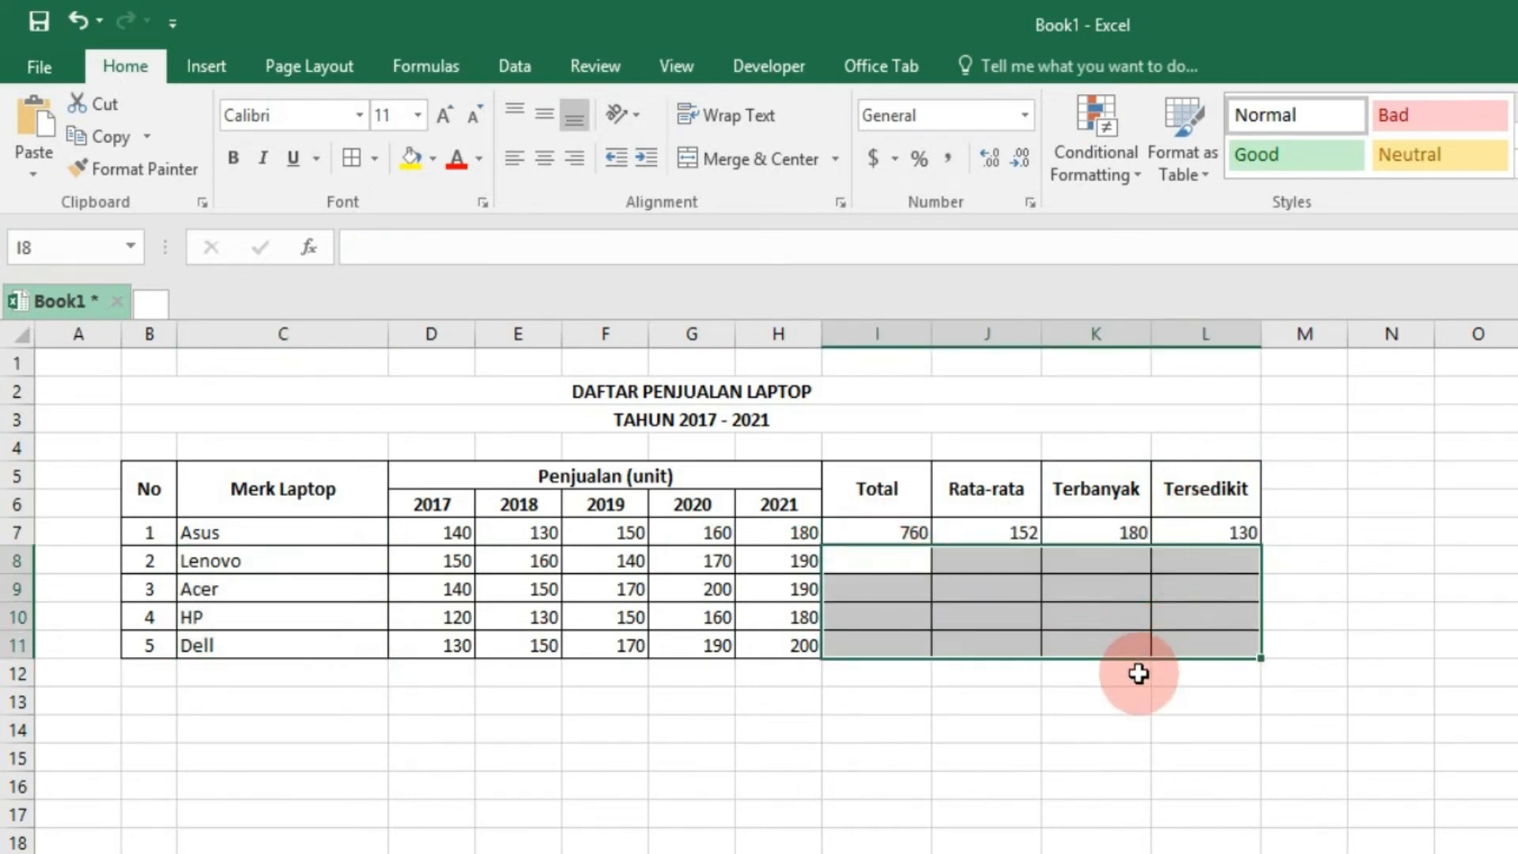
click(1107, 699)
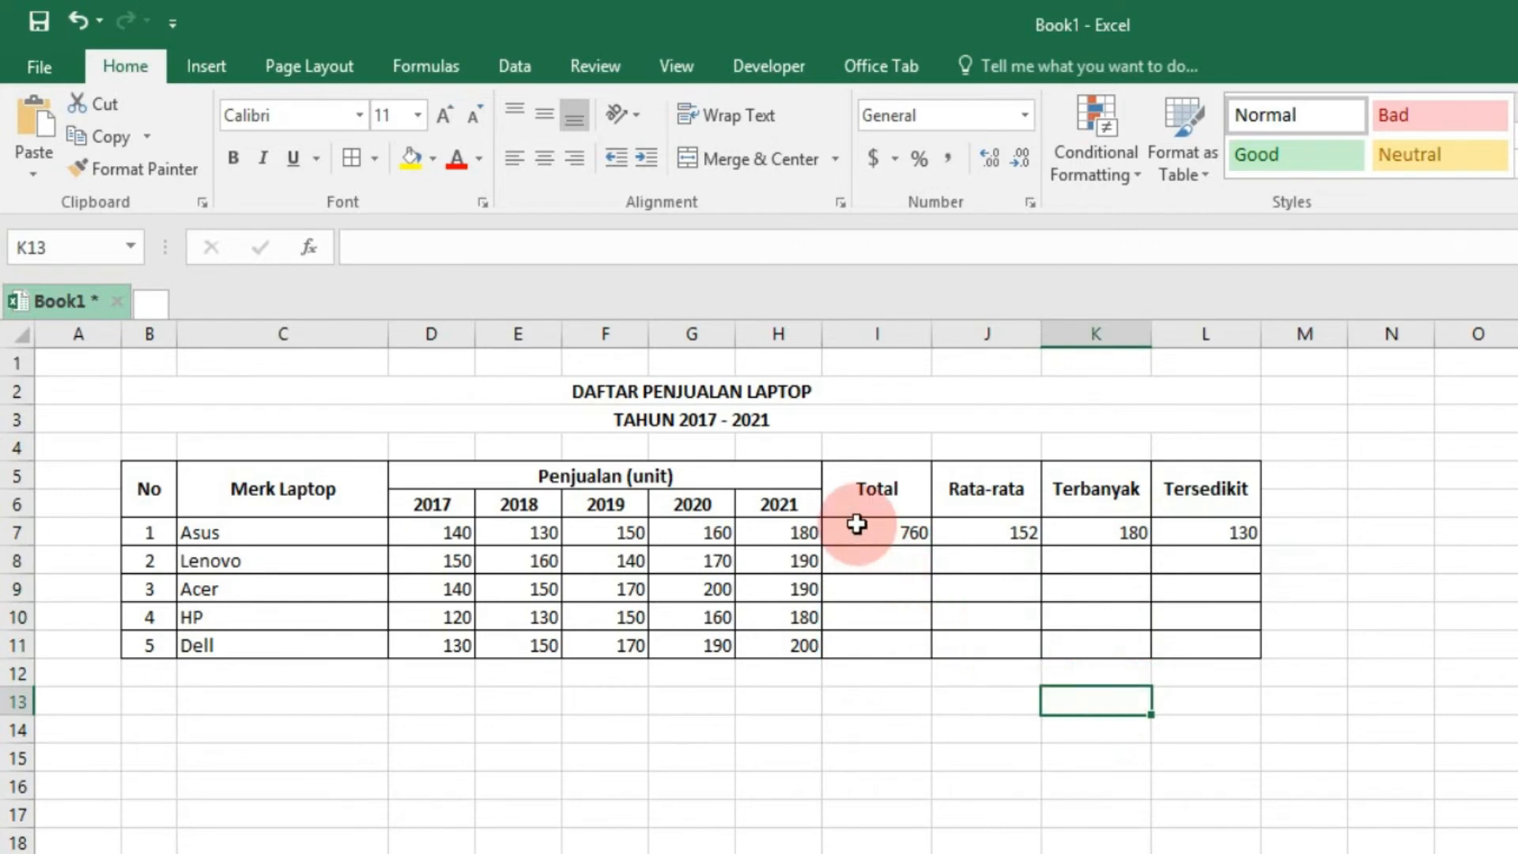
- Copy the Asus formulas in I7:L7 and paste them into I8:L11 for the other brands, and undo the paste
drag(846, 535, 1175, 519)
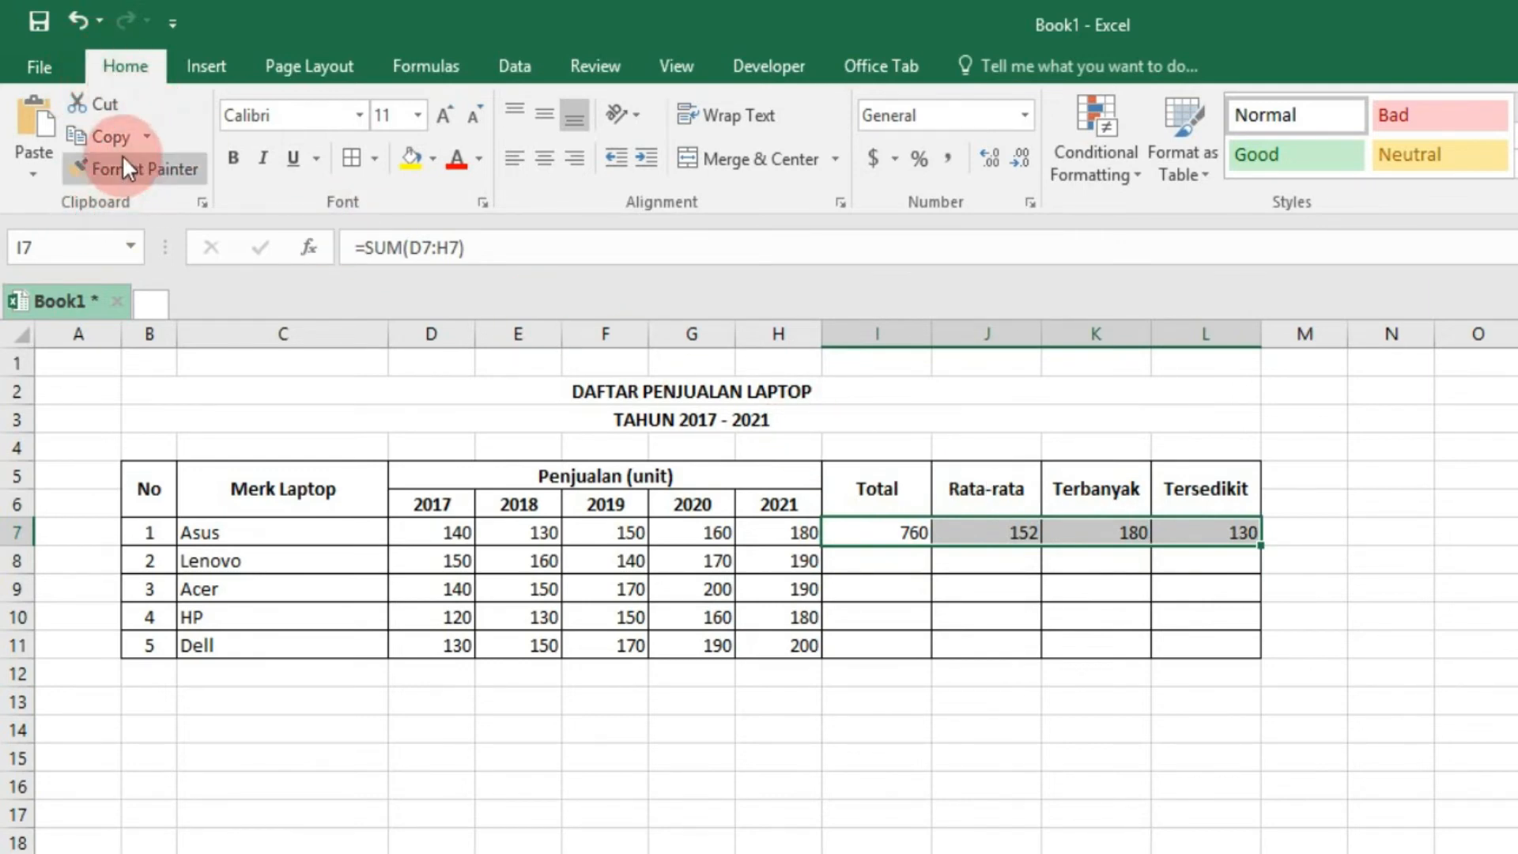
click(98, 136)
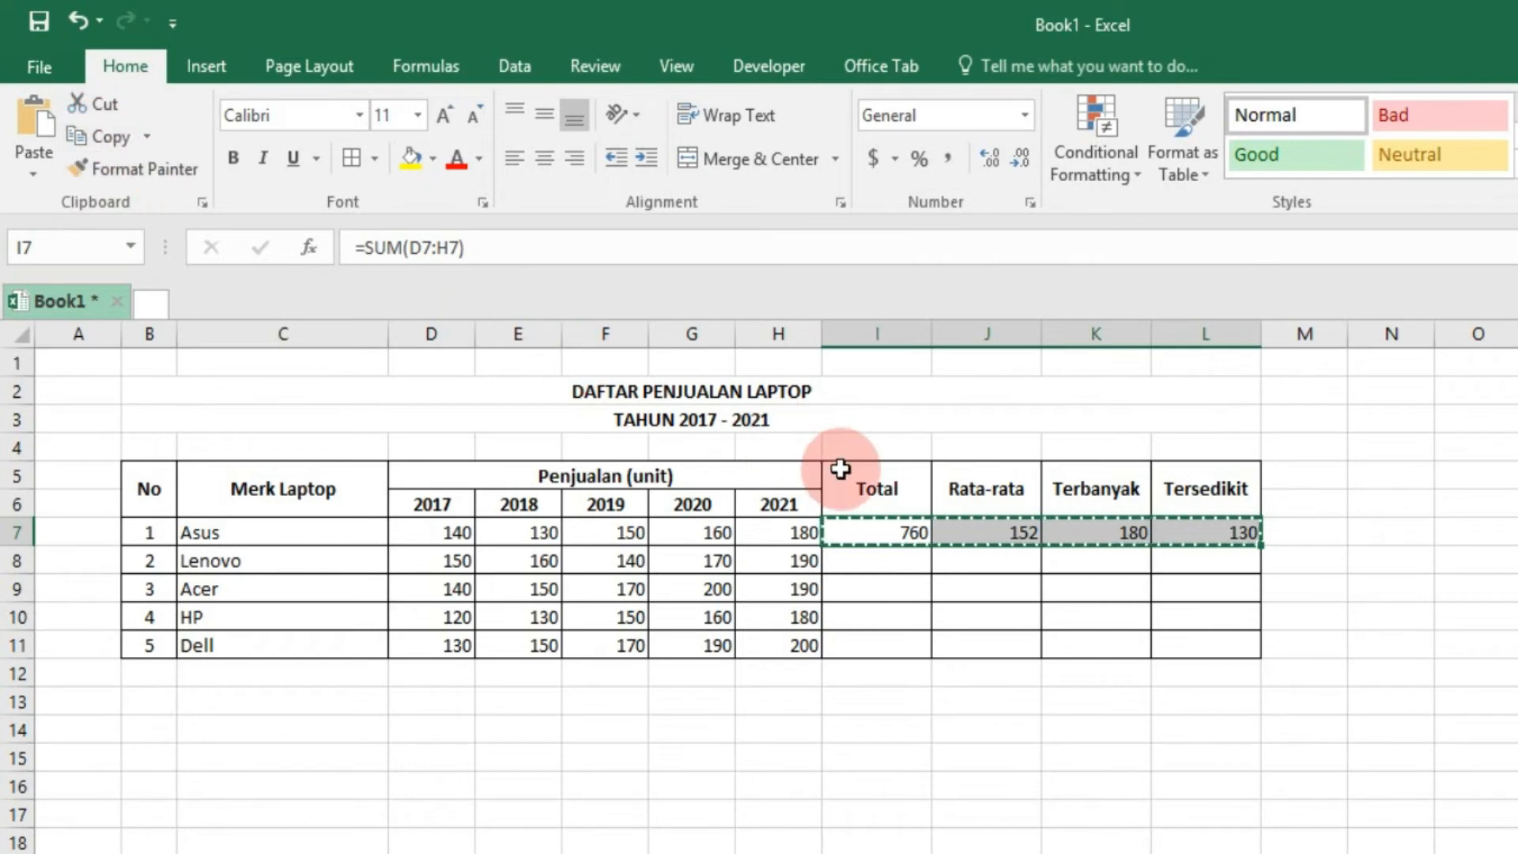
drag(869, 555, 1137, 629)
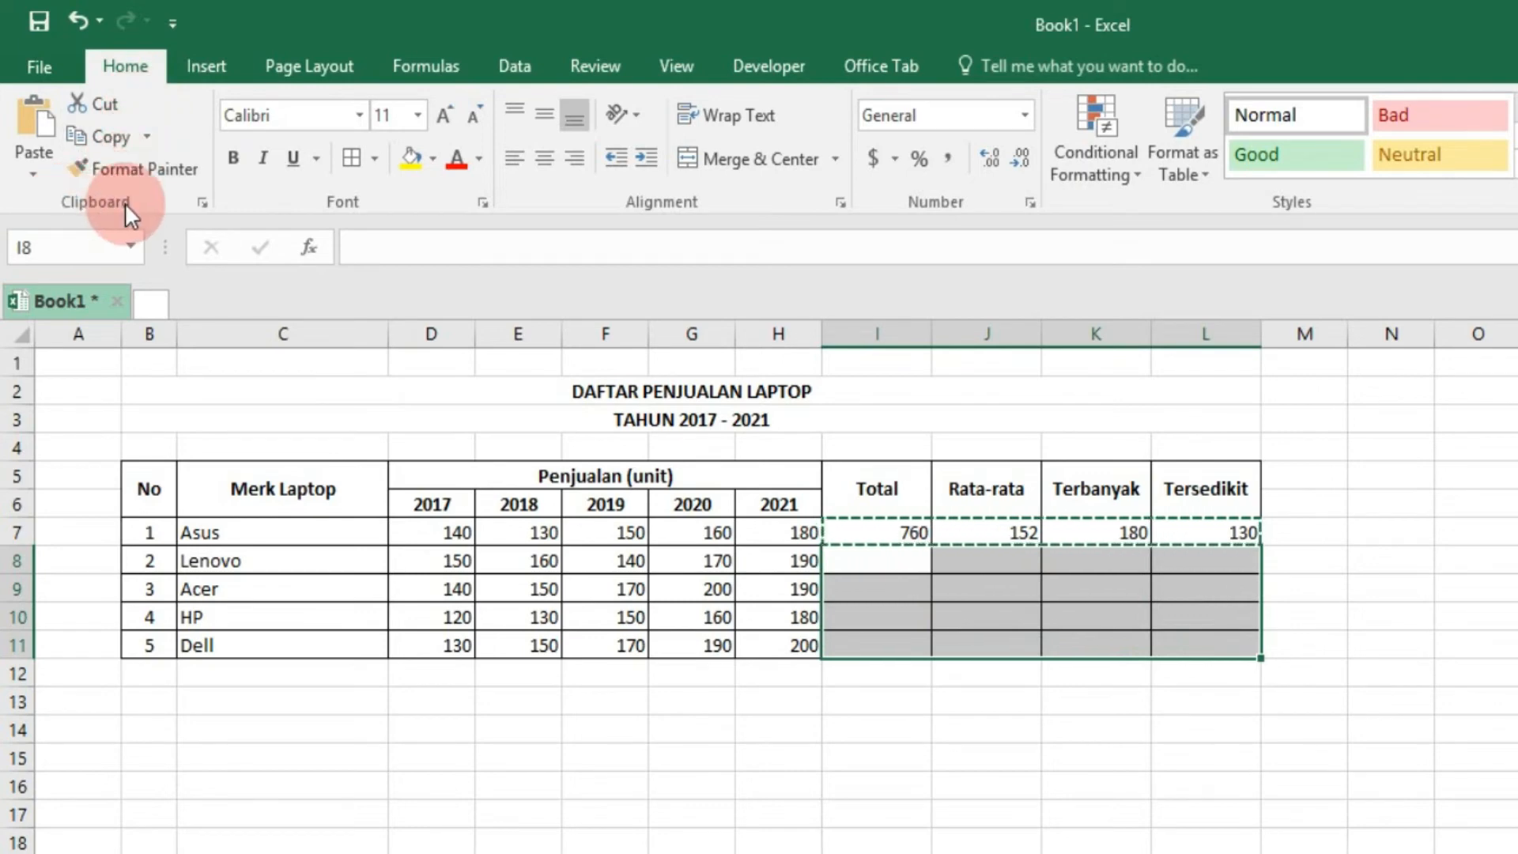
click(25, 107)
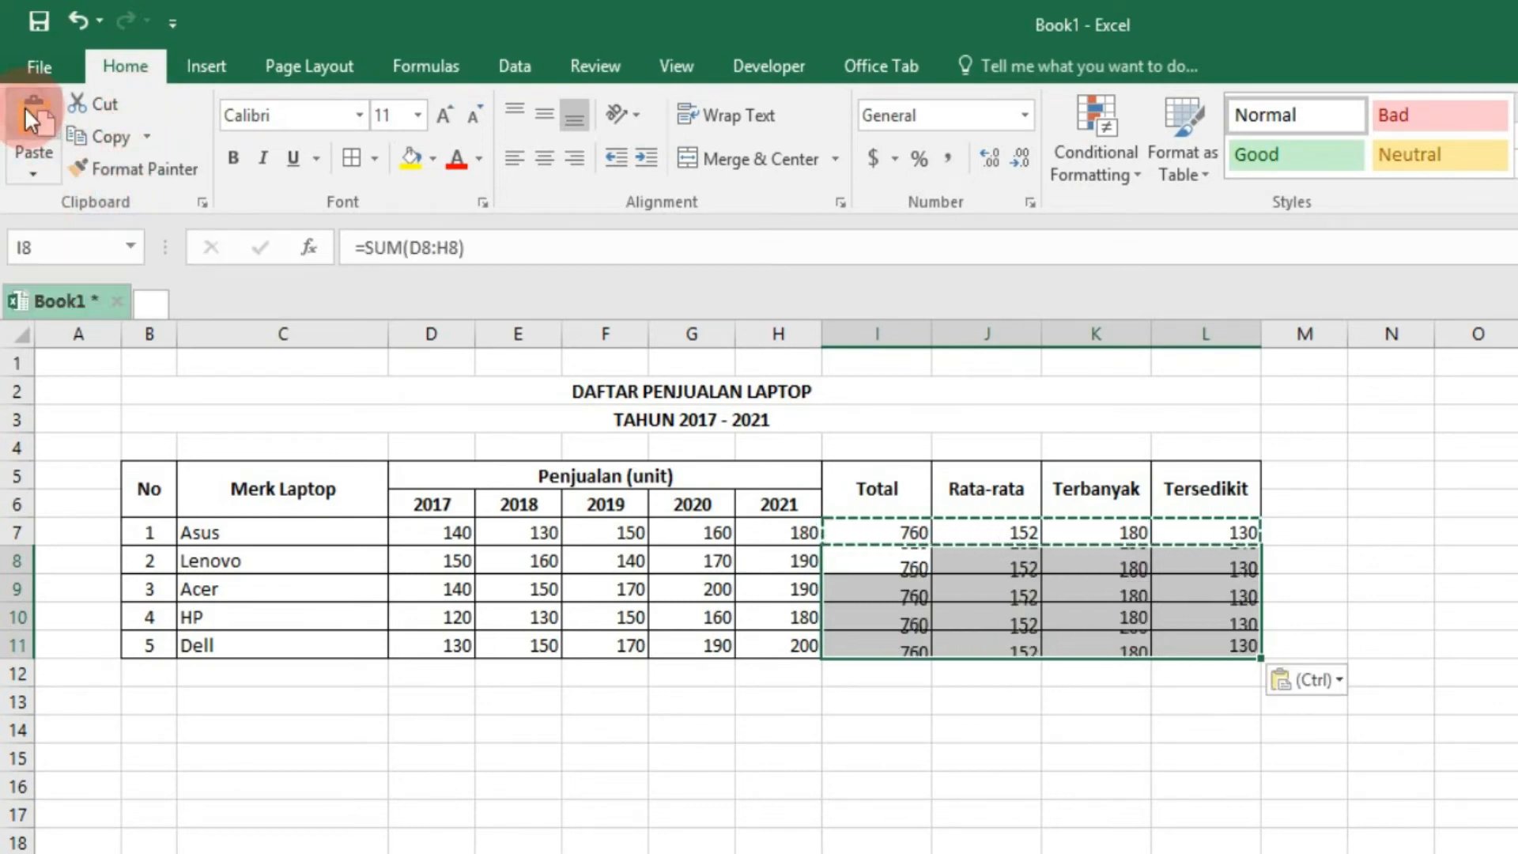
click(986, 704)
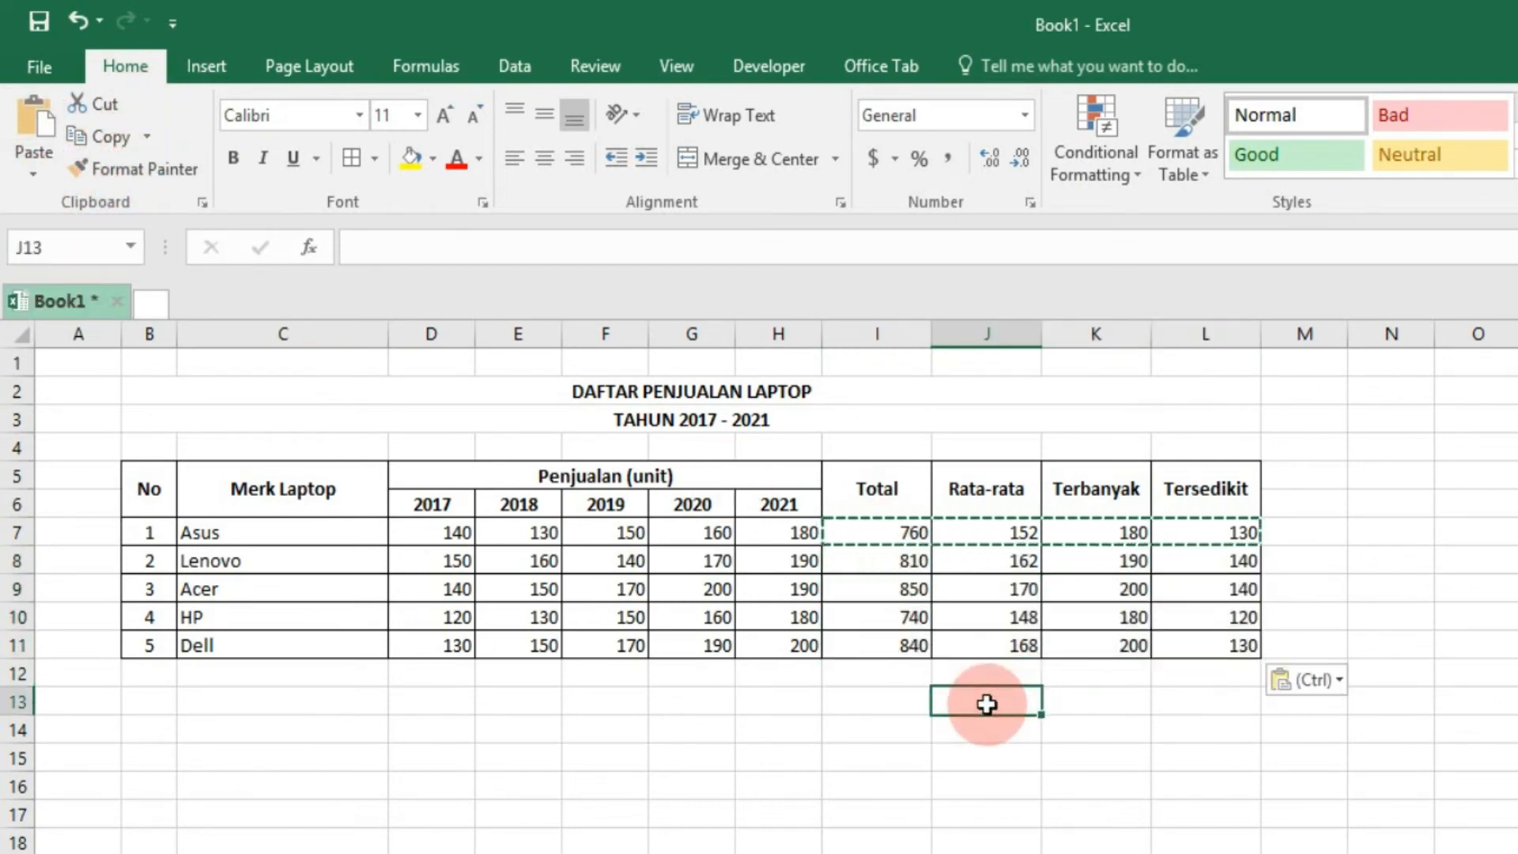
key(Escape)
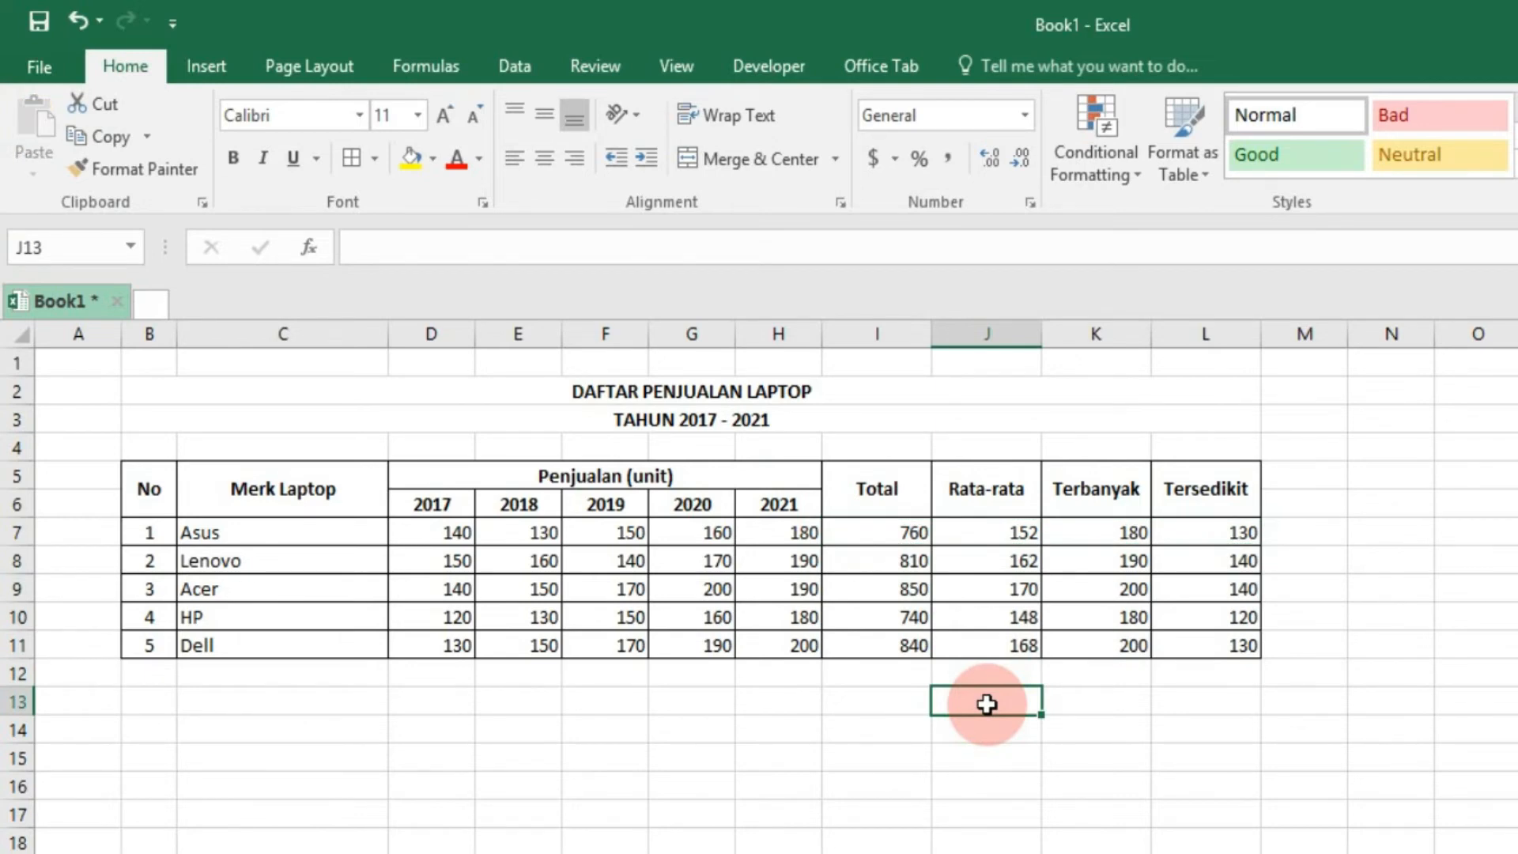
key(ctrl+z)
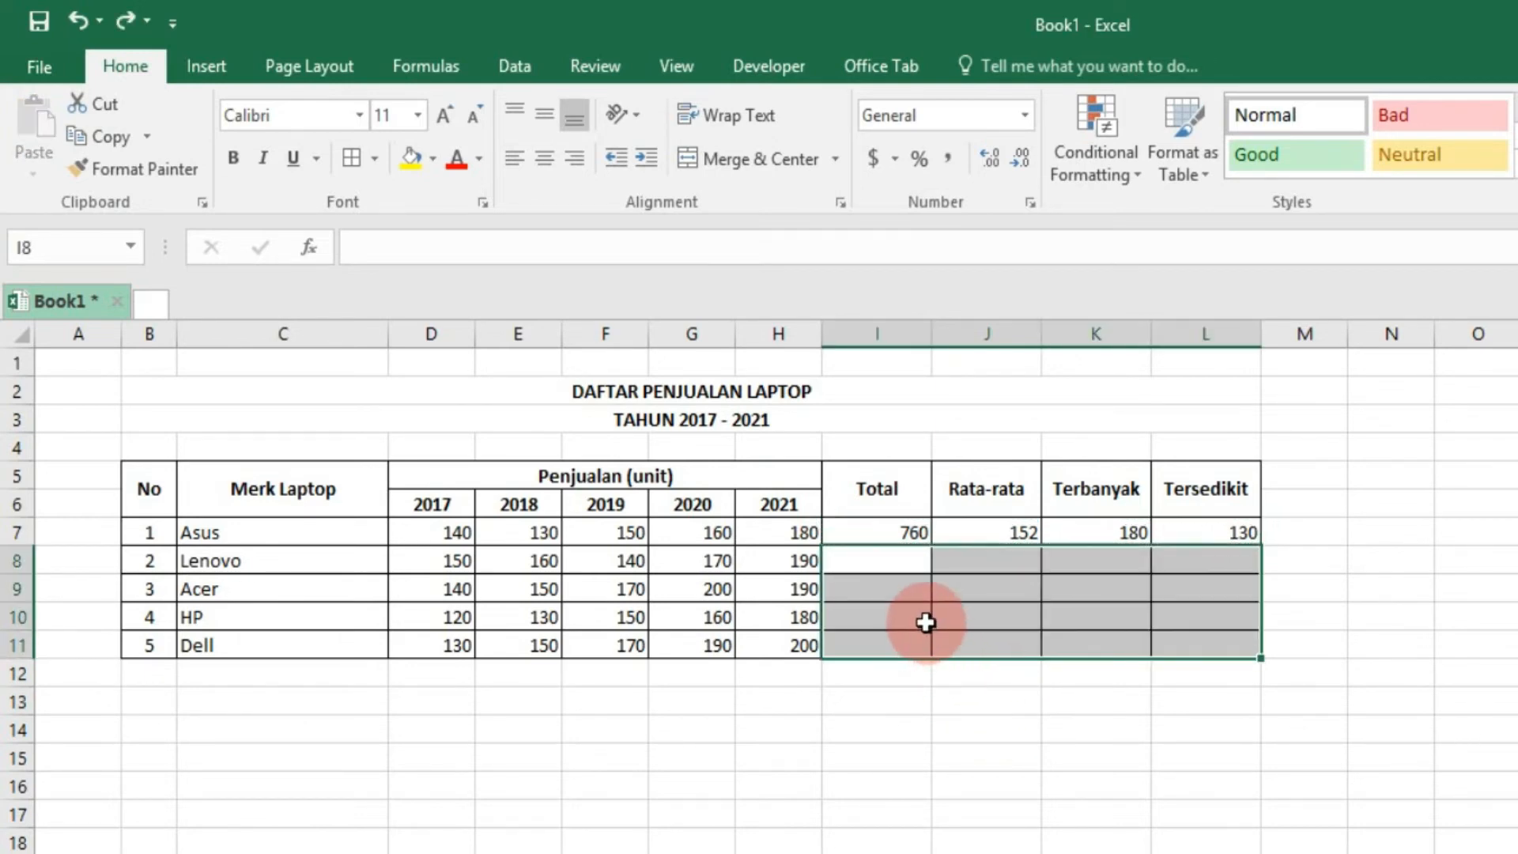
click(905, 695)
- Fill the Asus formulas in I7:L7 down through row 11 for the Lenovo, Acer, HP and Dell rows
drag(887, 532, 1227, 538)
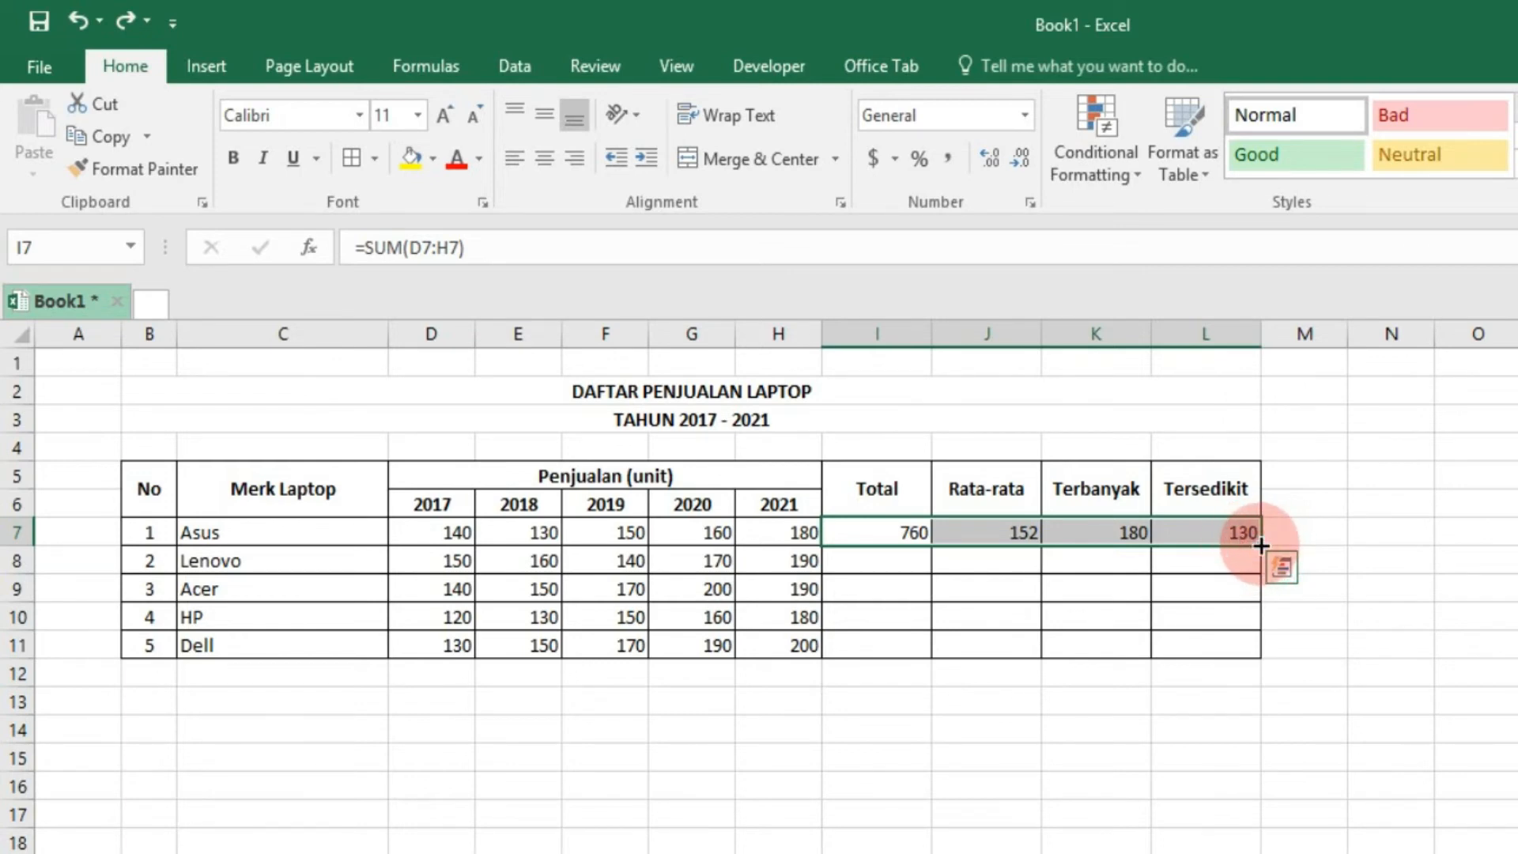
drag(1261, 546, 1245, 654)
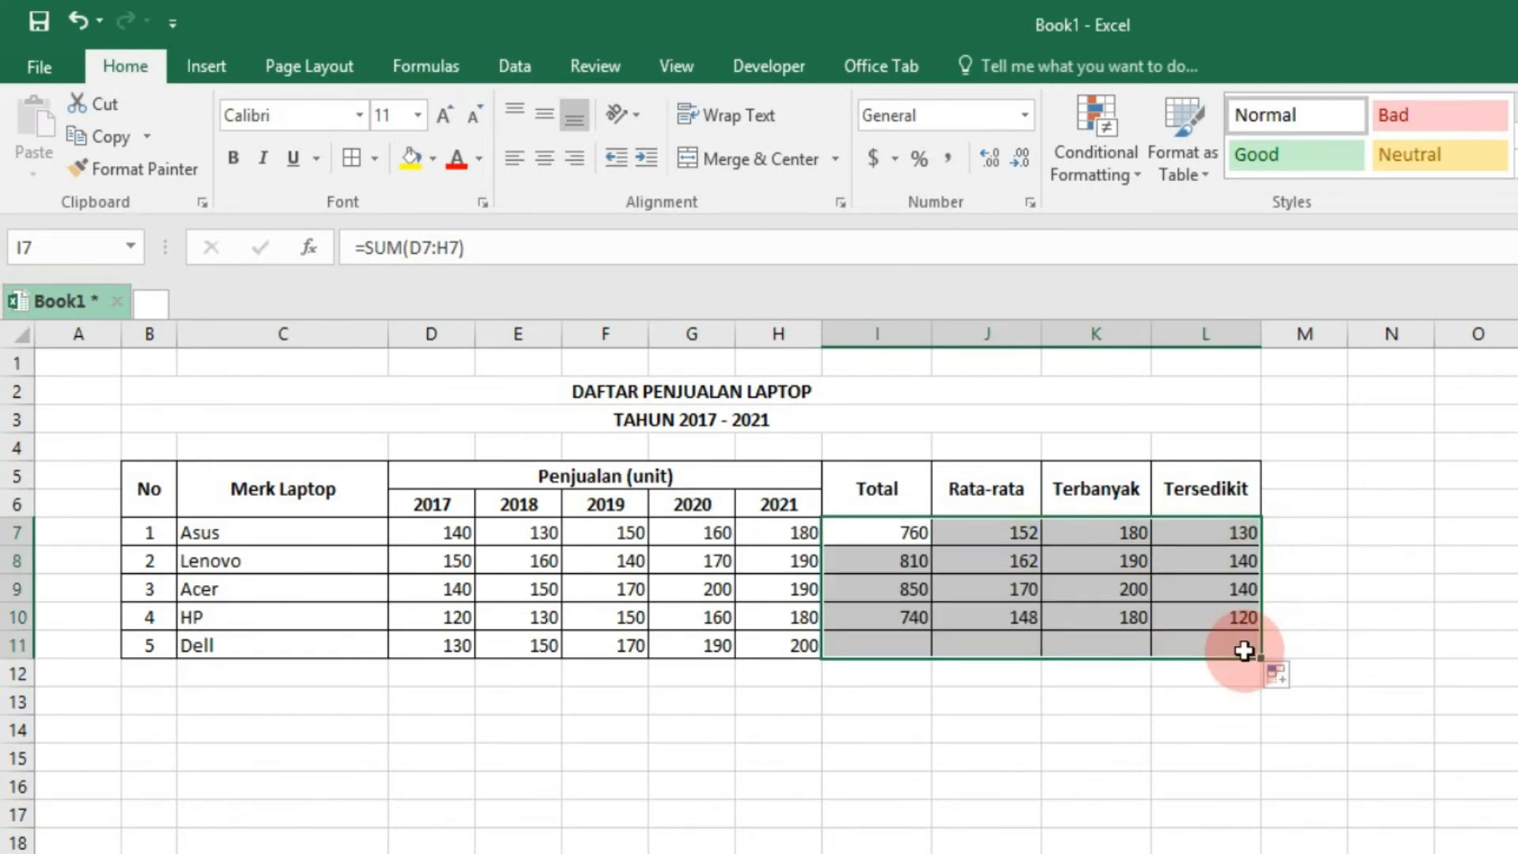
click(1189, 690)
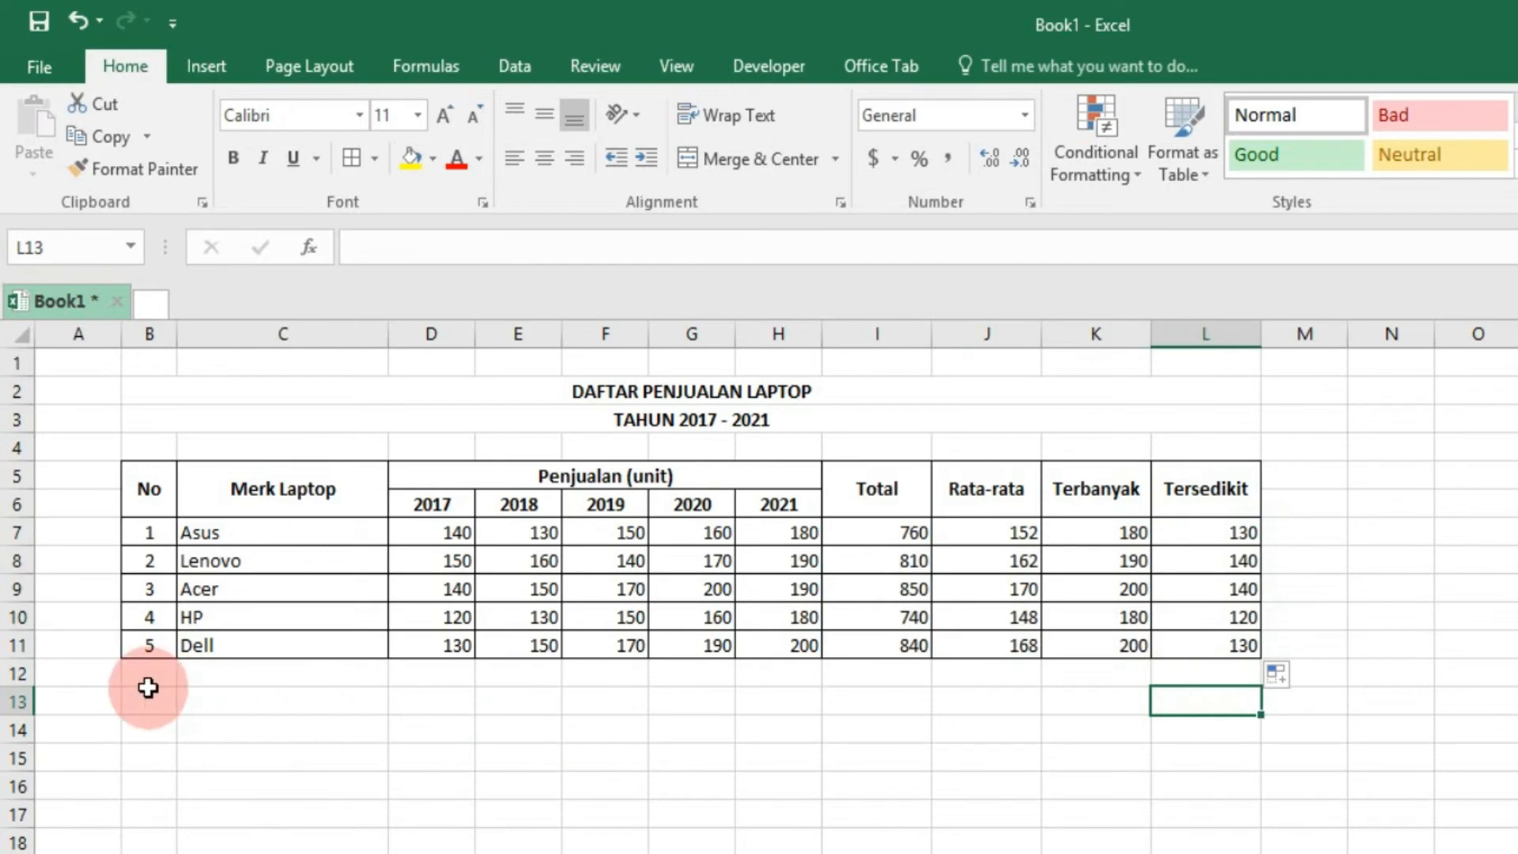
click(28, 673)
drag(28, 673, 21, 779)
drag(139, 671, 150, 786)
click(514, 713)
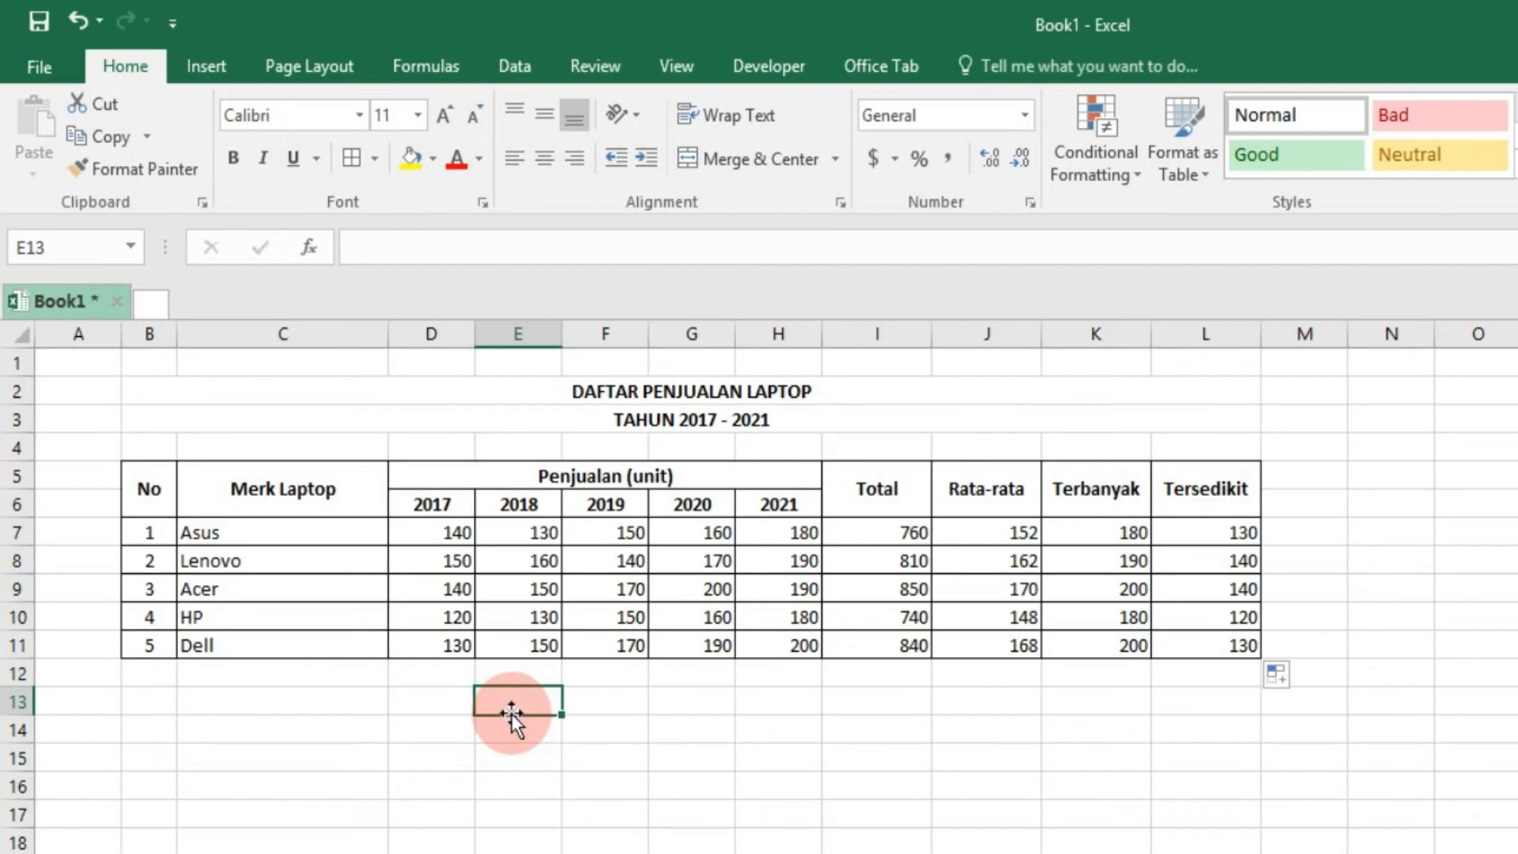
- Enter the row label "Total Penjualan Laptop" in B12, directly below the Dell row
click(149, 674)
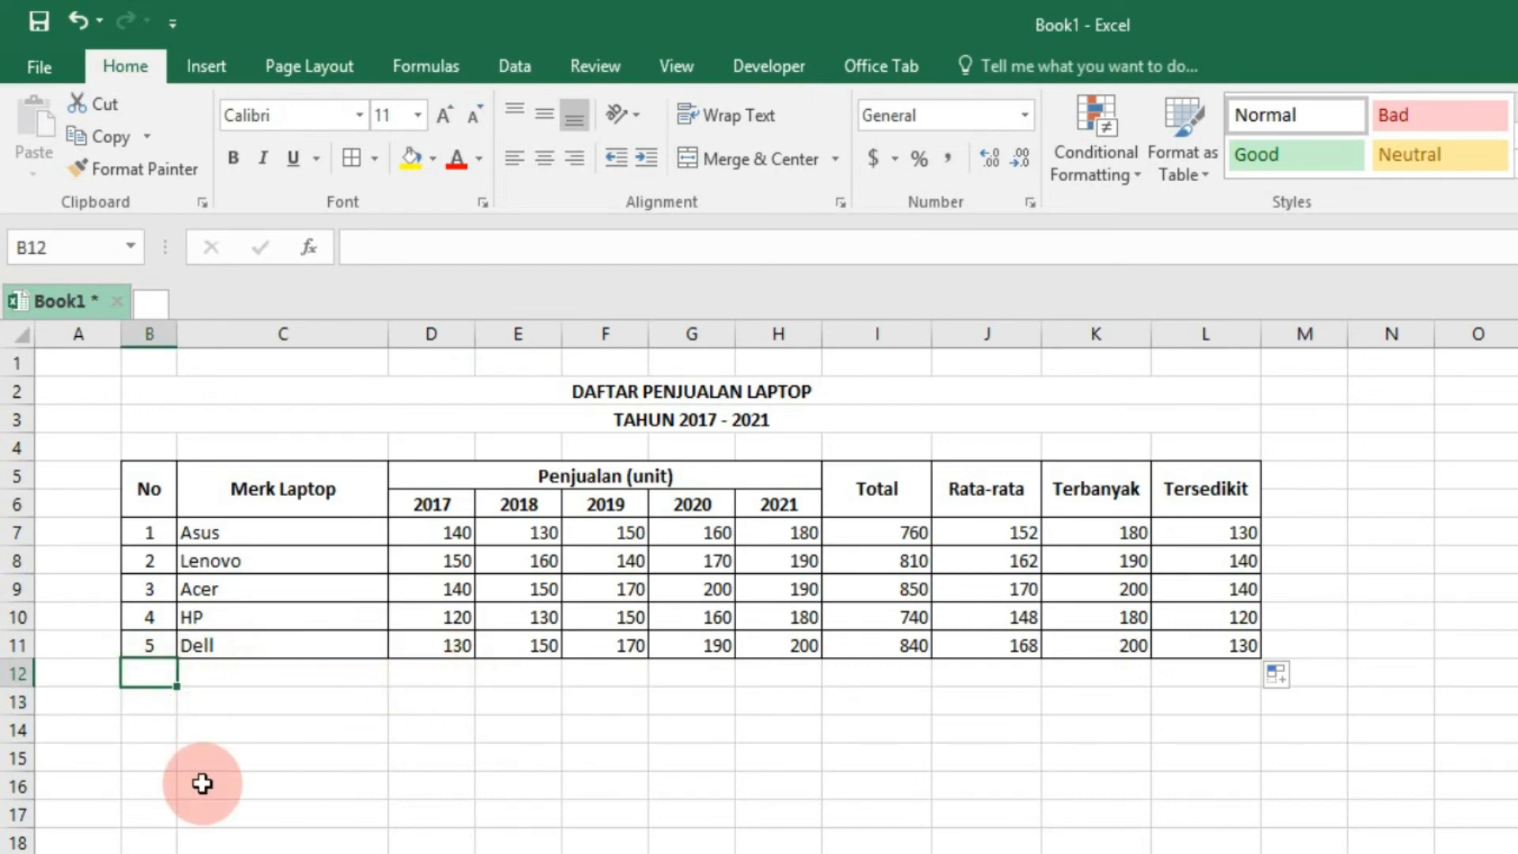
text(To)
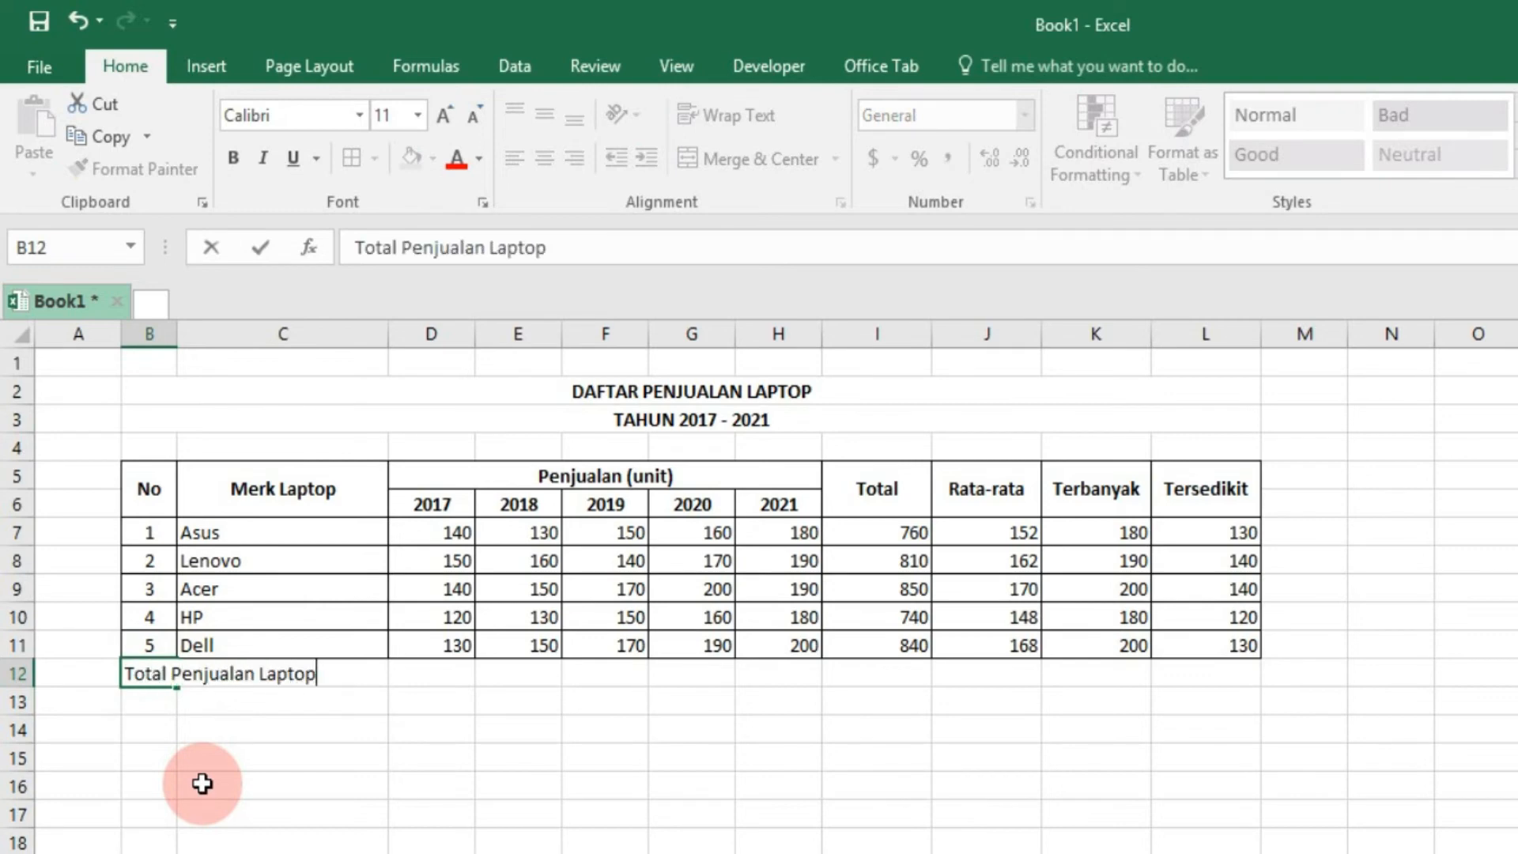
text(tal Penjualan Laptop)
key(Return)
- Enter the formula =SUM(D7:D11) in D12 to total the 2017 sales of all brands
key(Right)
key(Right)
key(Up)
text(=s)
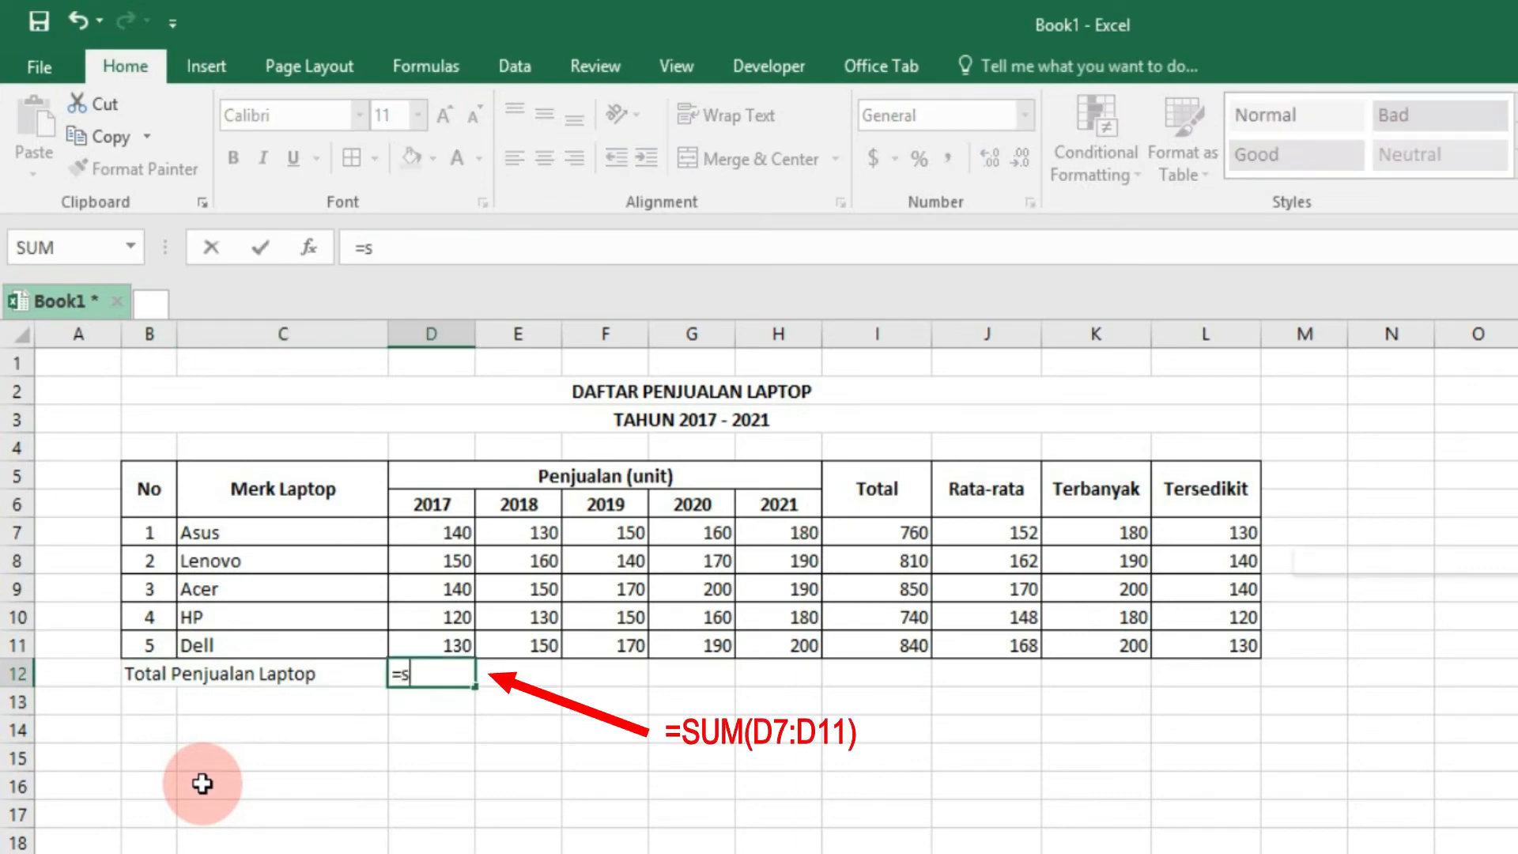
text(um()
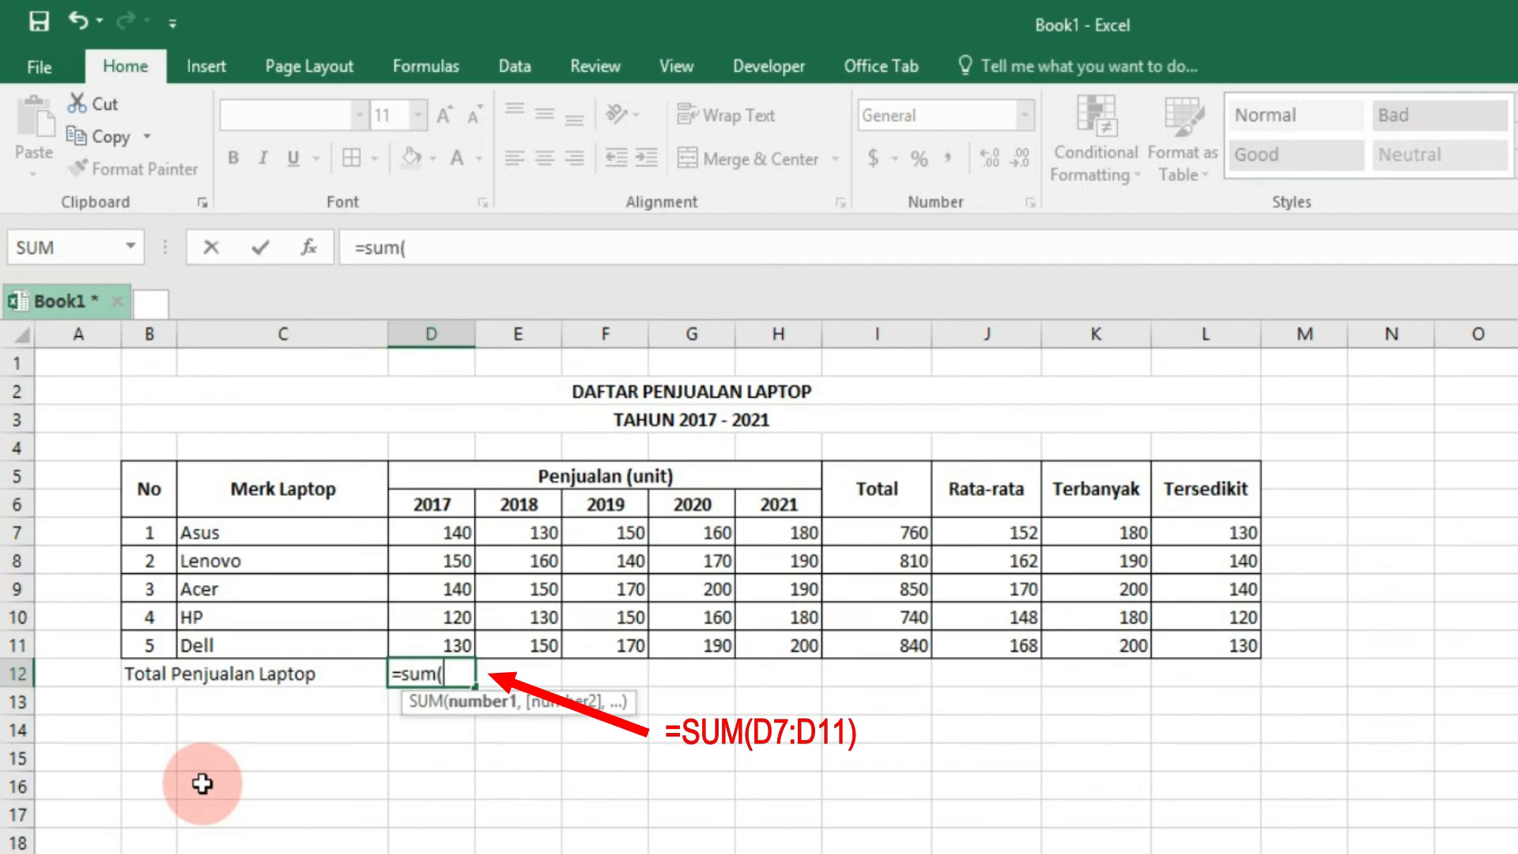
drag(404, 538, 420, 647)
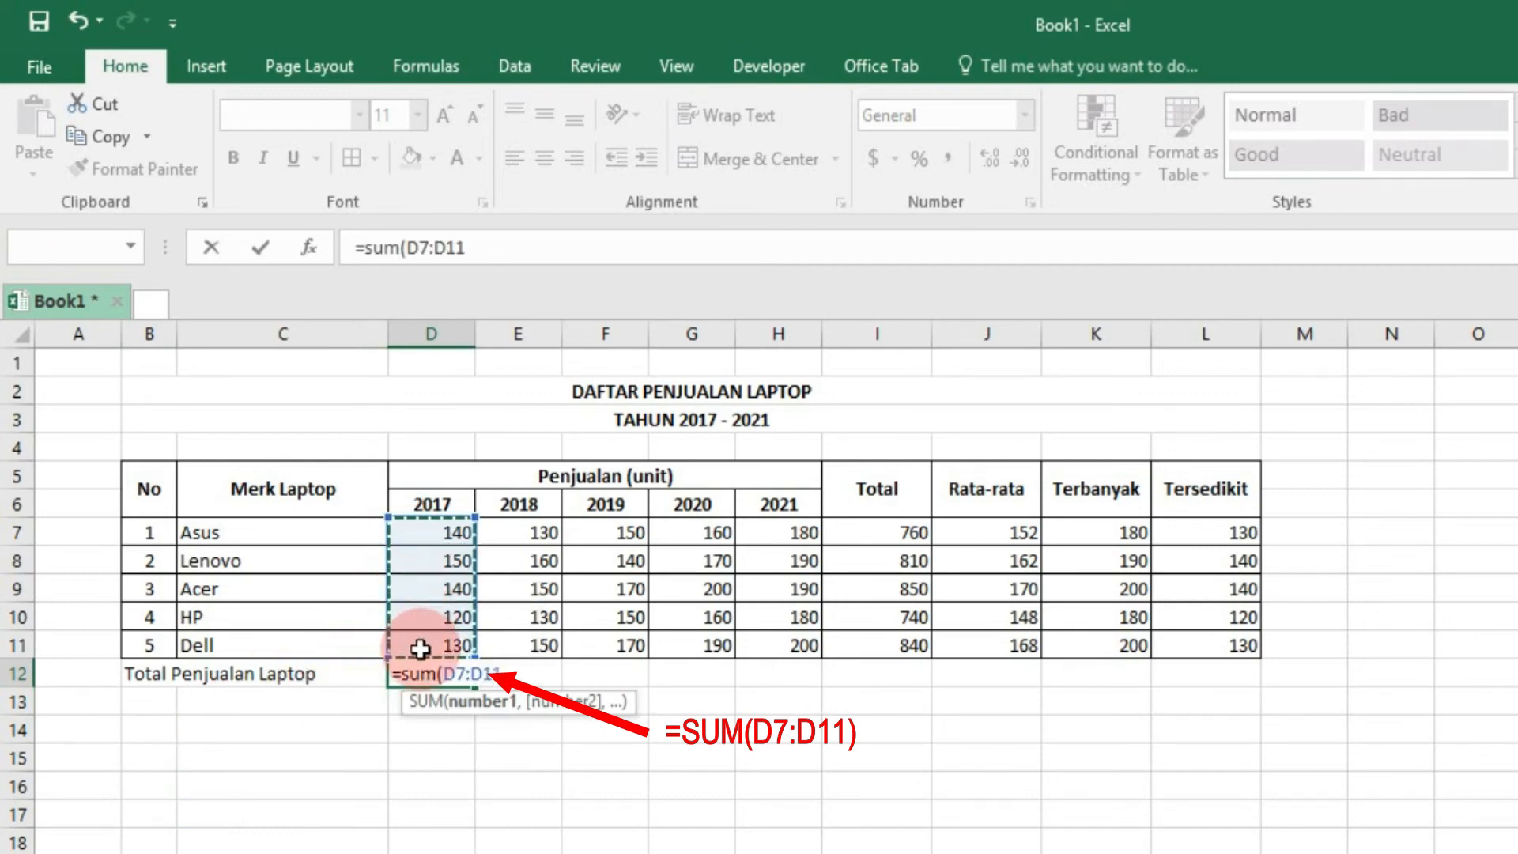
key(Return)
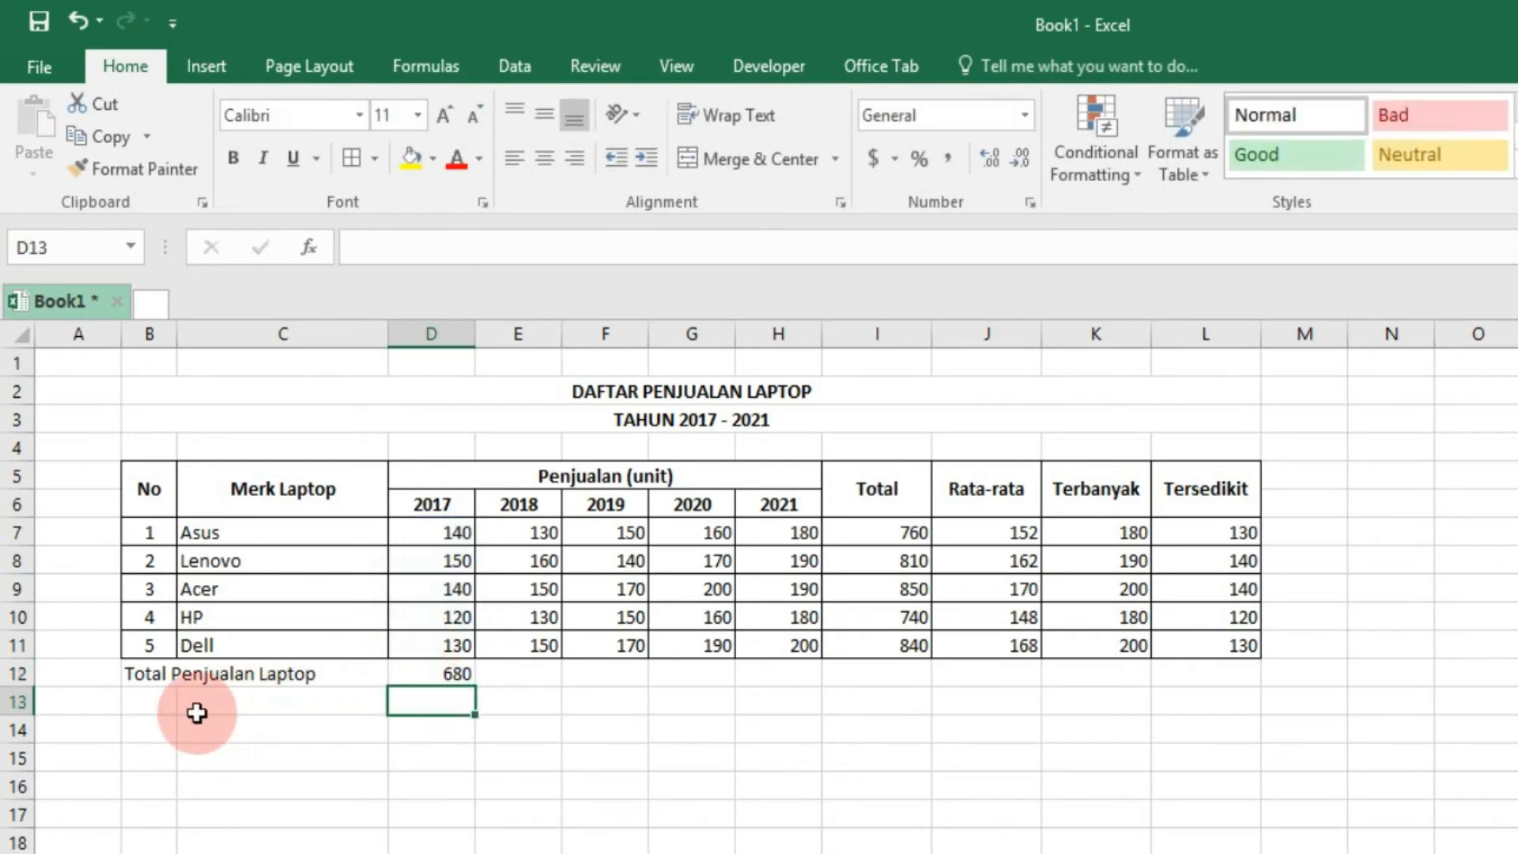
- Enter the row label "Rata-rata Penjualan Laptop" in B13, below the total label
click(153, 707)
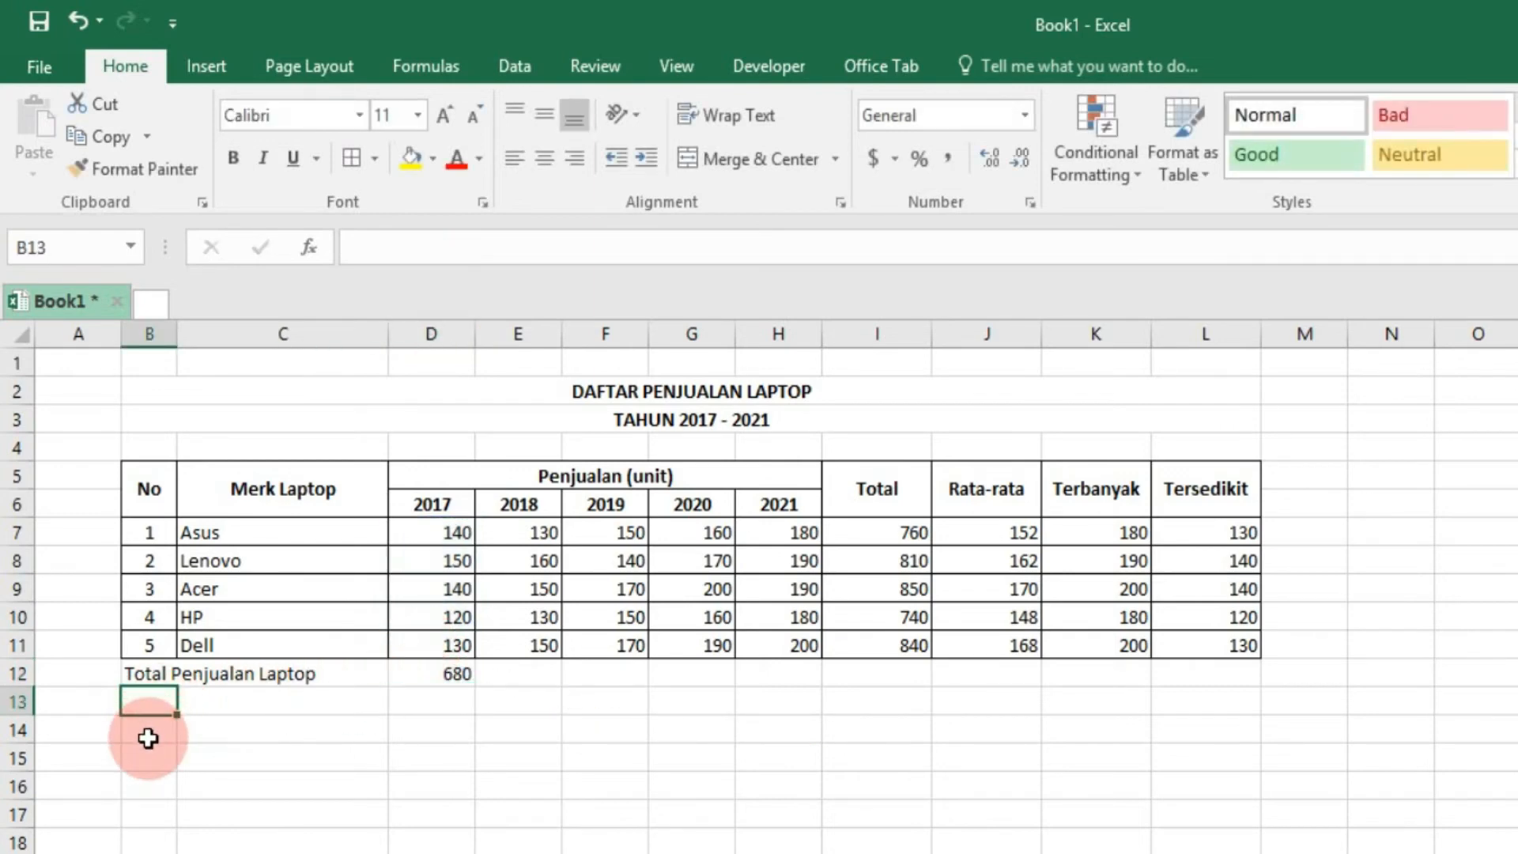
text(Rat)
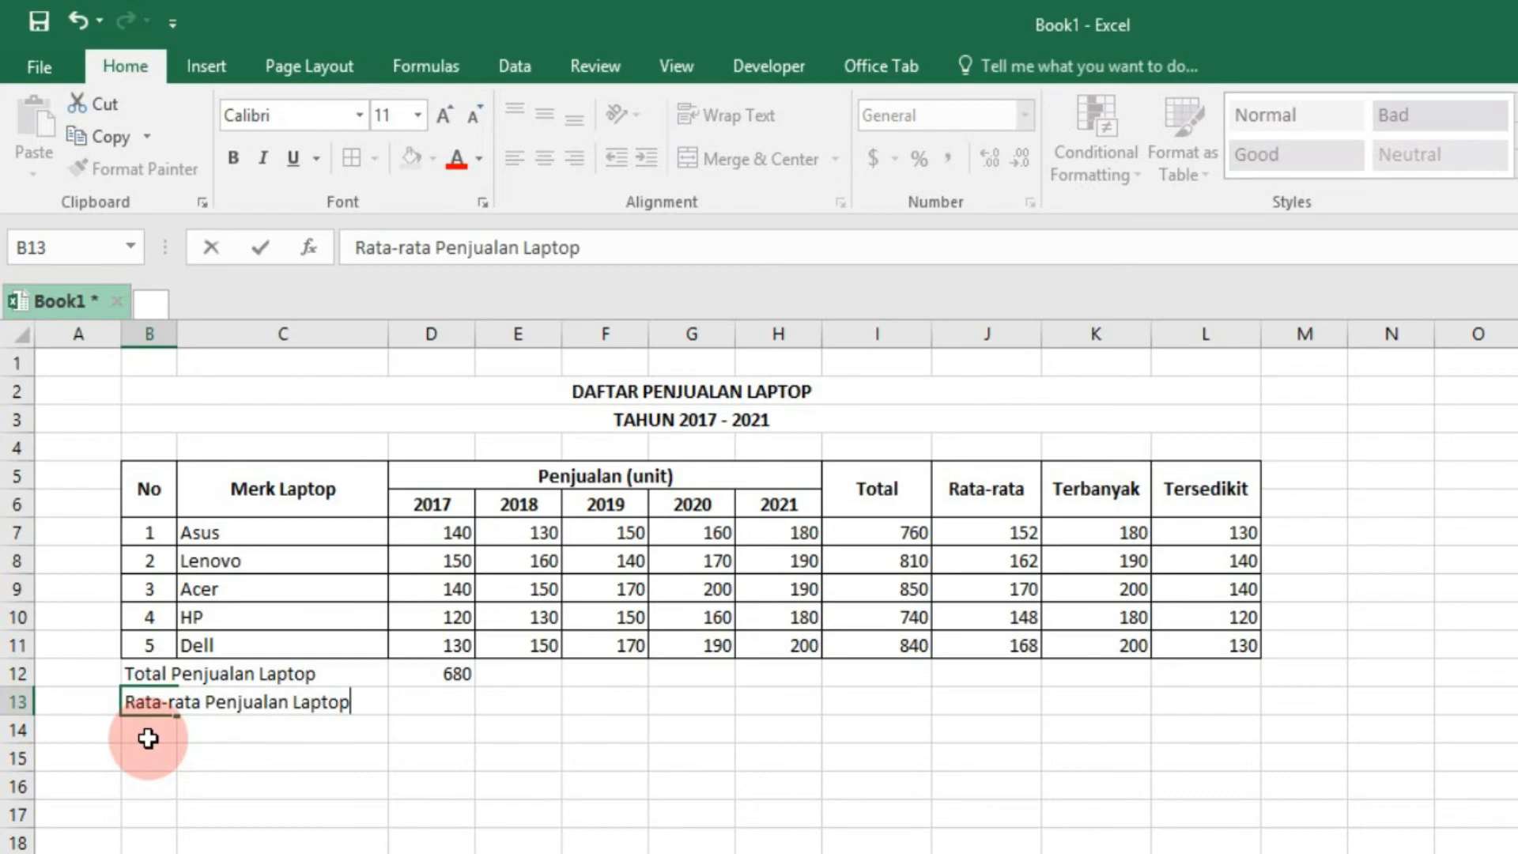
text(a-rata Penjualan Laptop)
key(Tab)
- Enter the formula =AVERAGE(D7:D11) in D13 to average the 2017 sales of all brands
key(Tab)
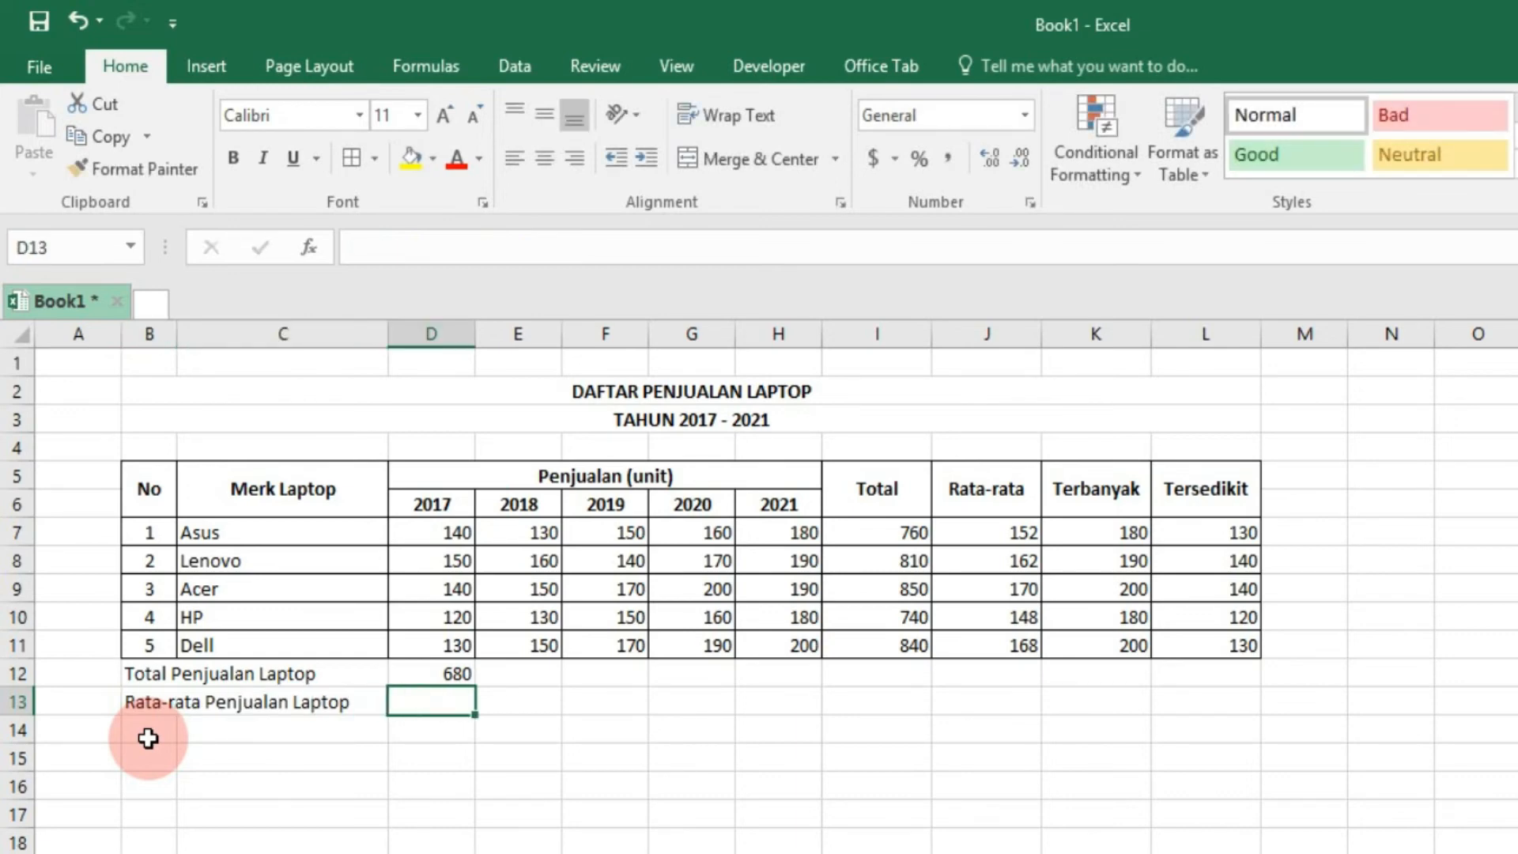
text(=a)
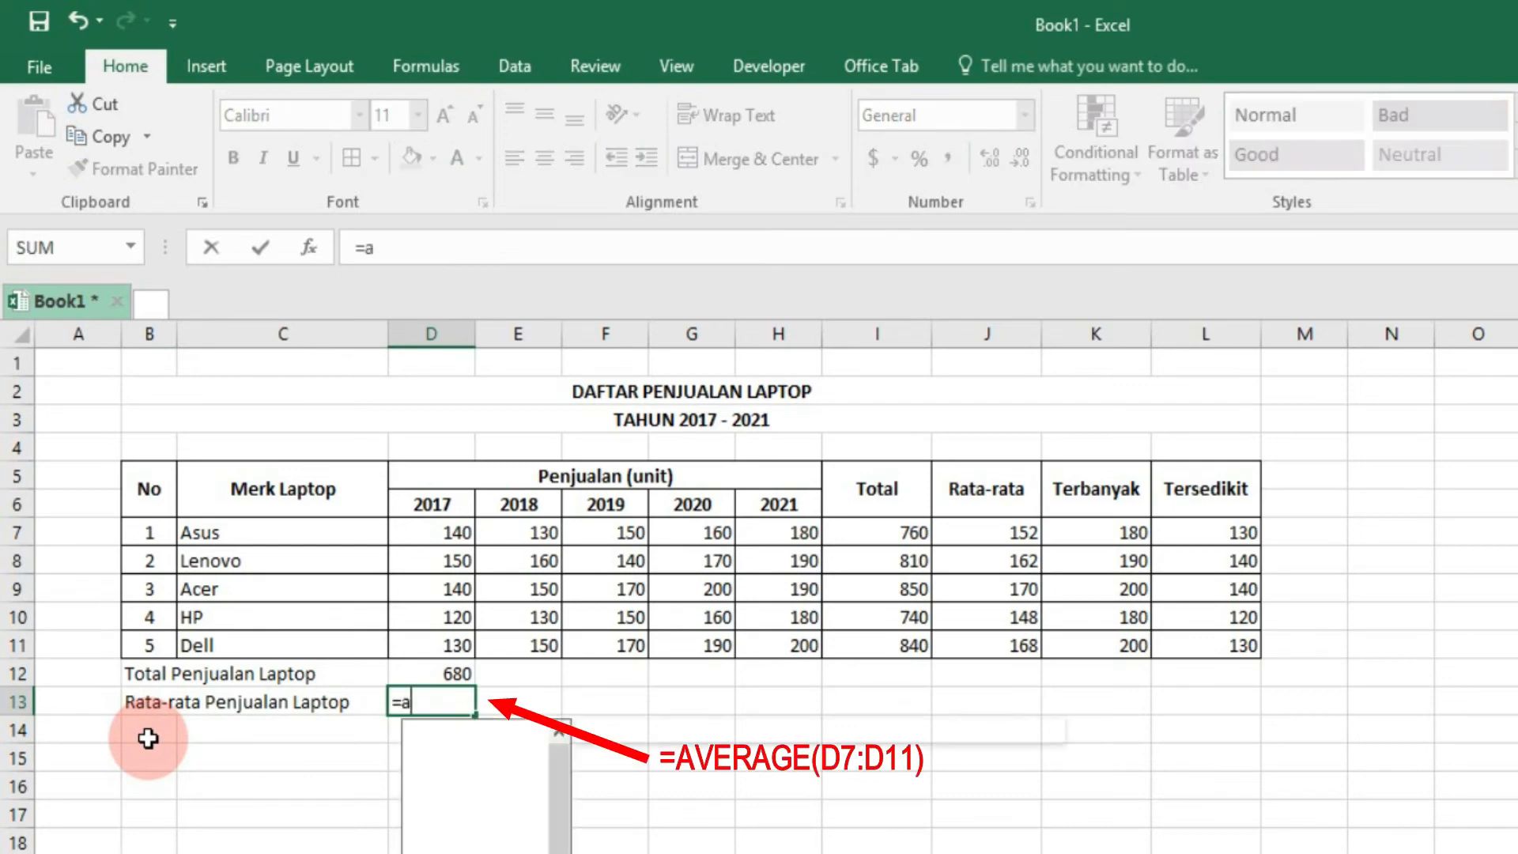
text(verage()
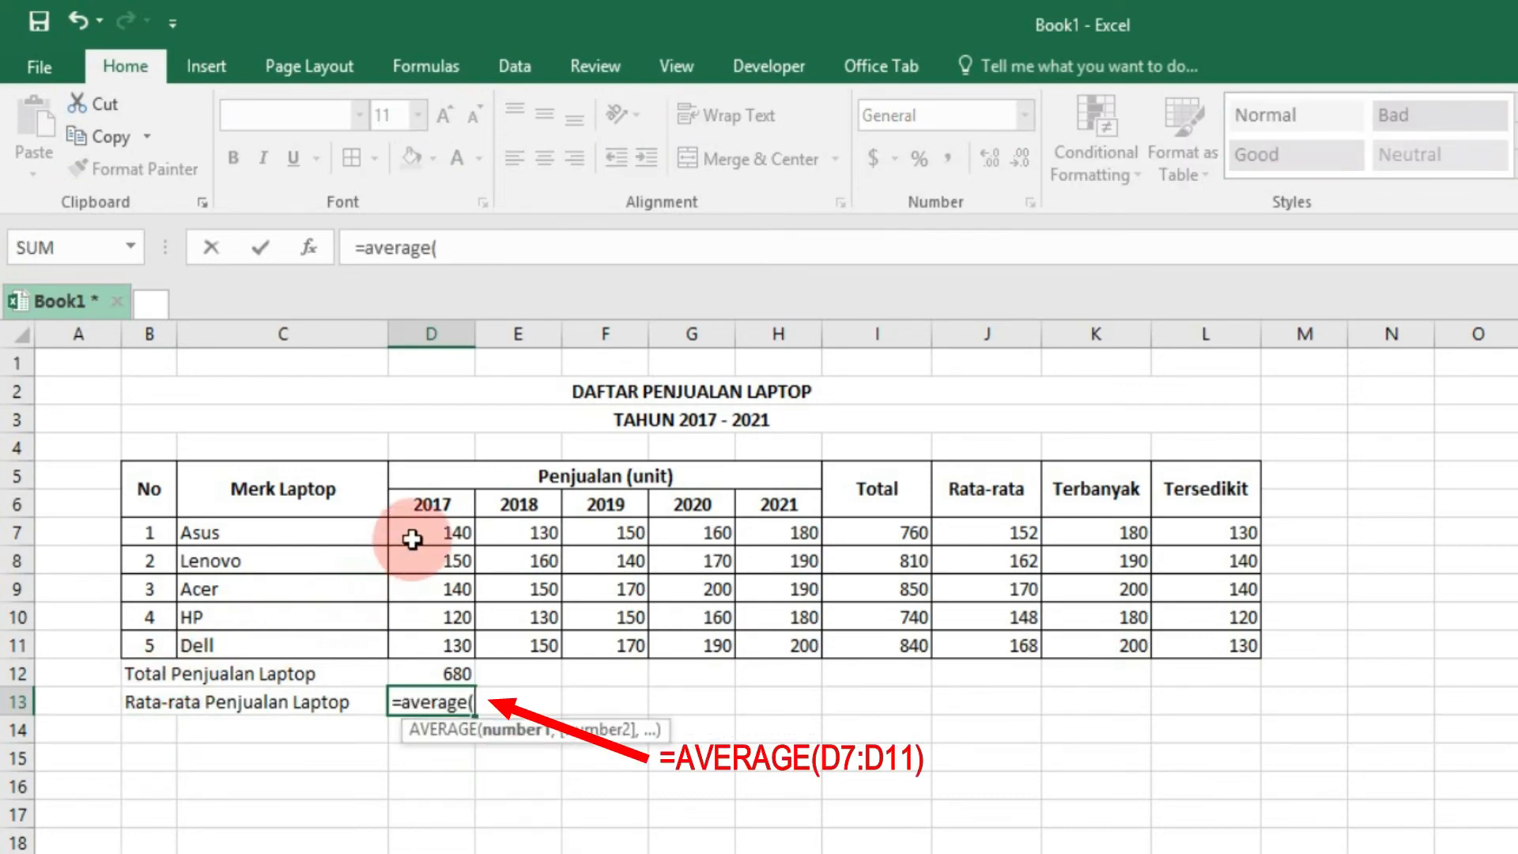
drag(409, 535, 437, 647)
text())
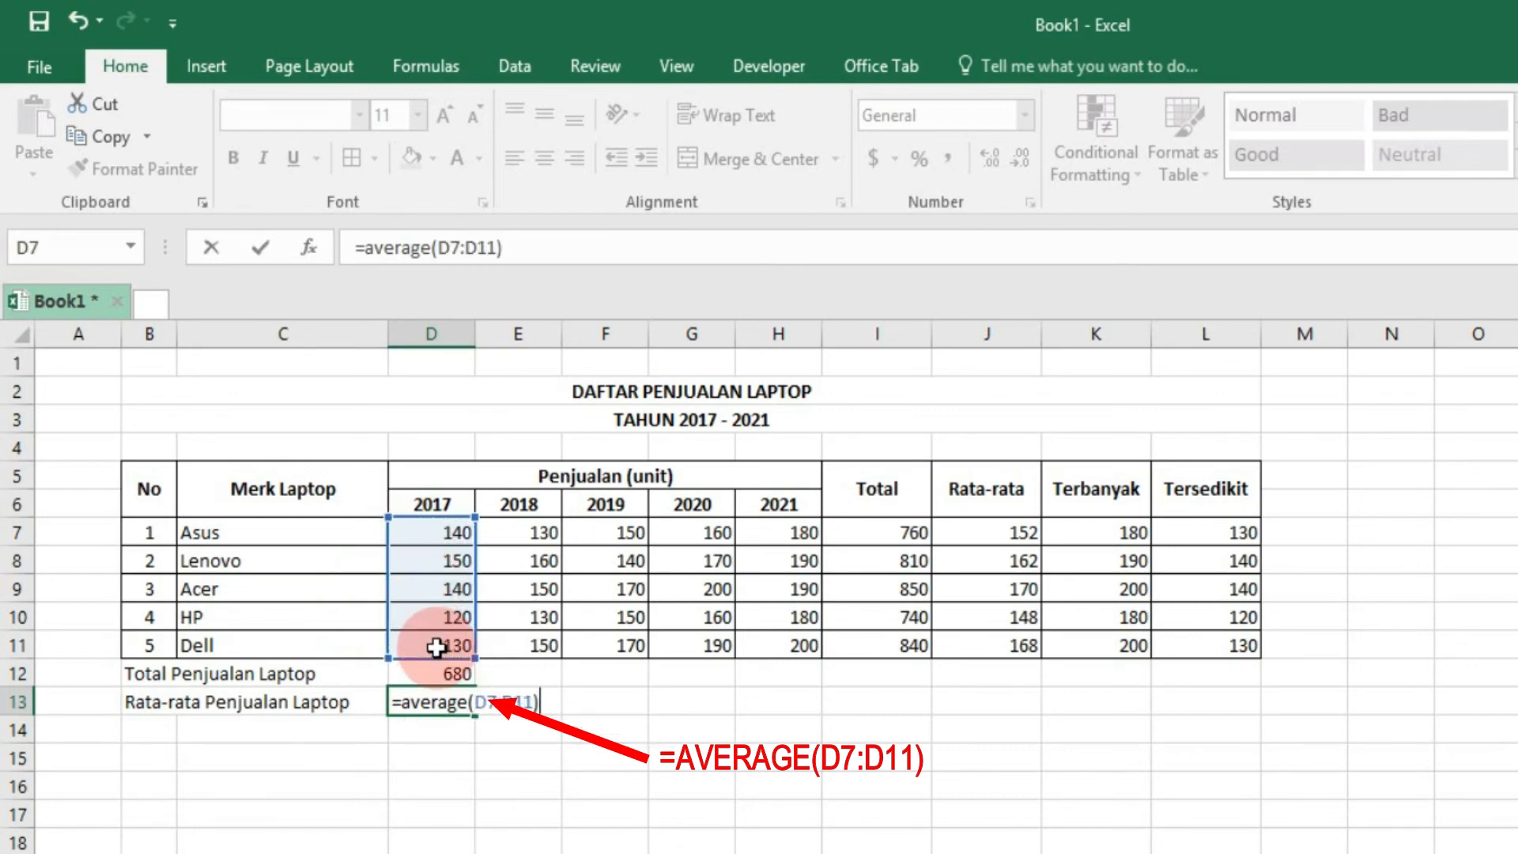
key(Return)
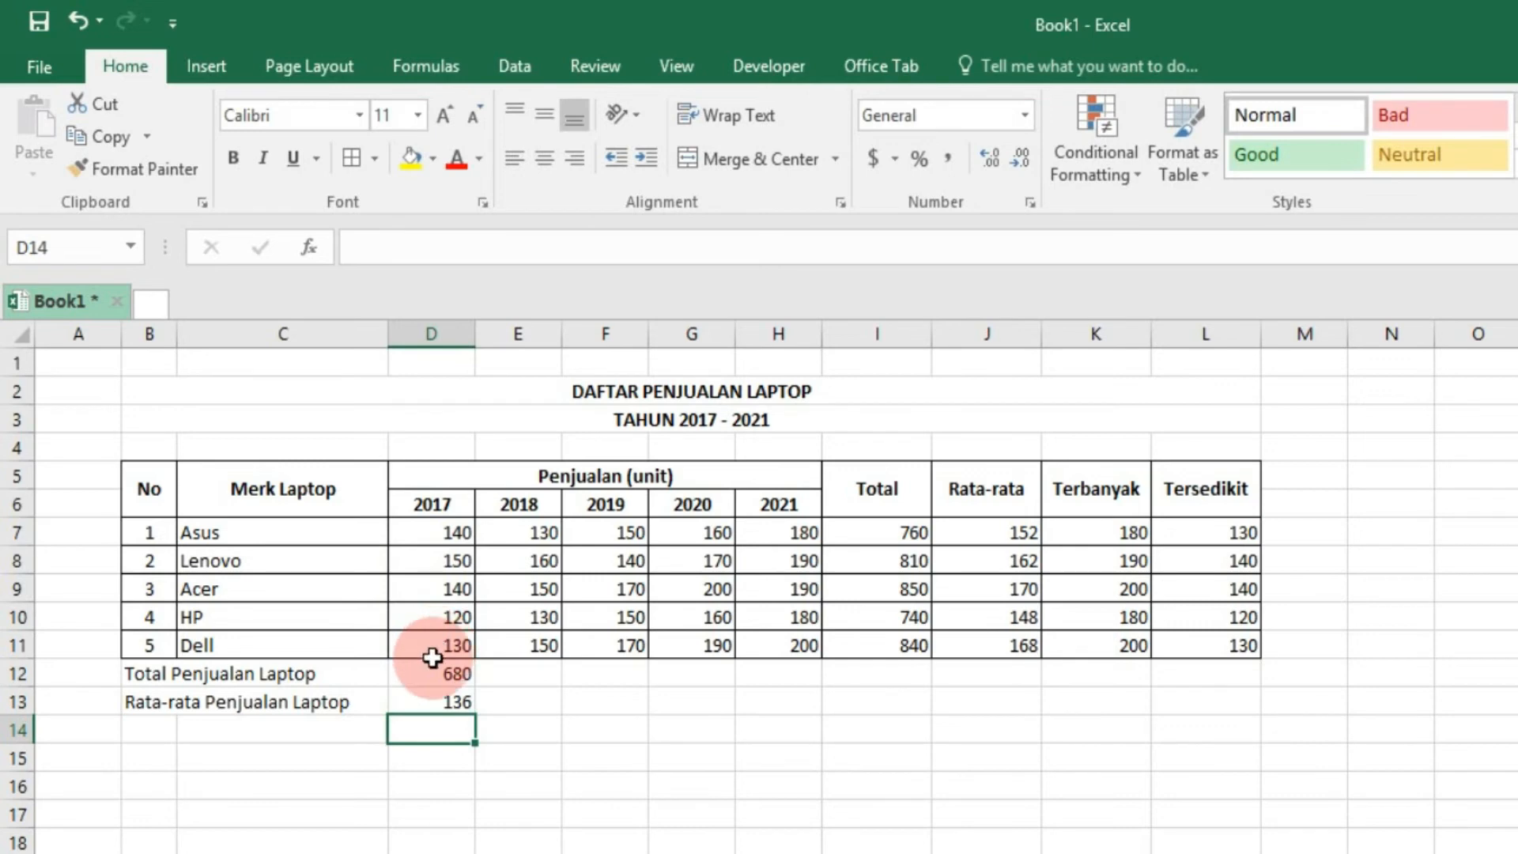
- Enter the row label "Penjualan Laptop Terbanyak" in B14, below the average label
click(146, 730)
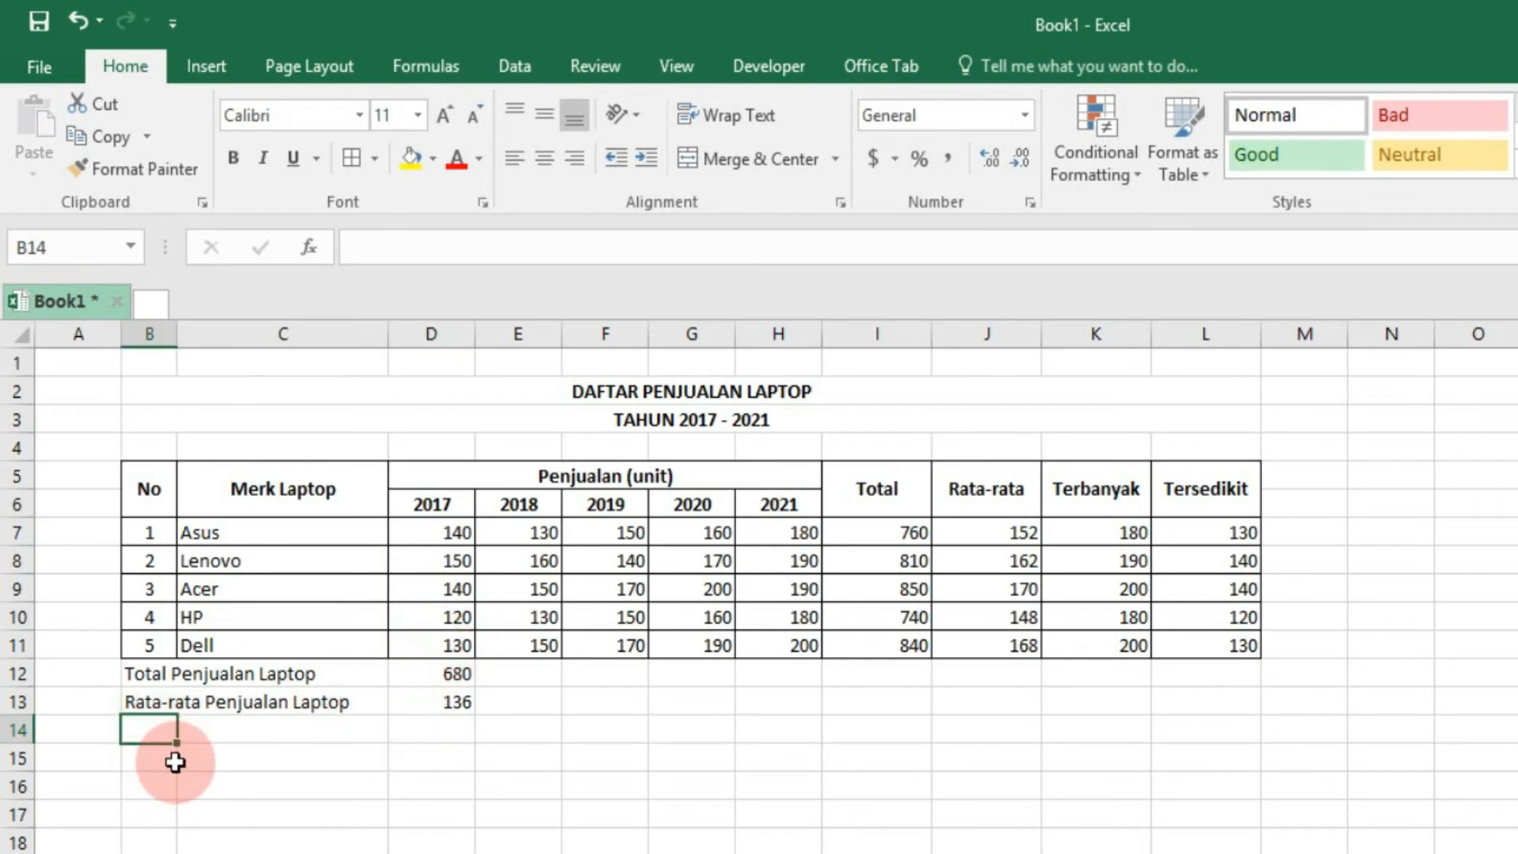
text(Penjualan Laptop Terbanyak)
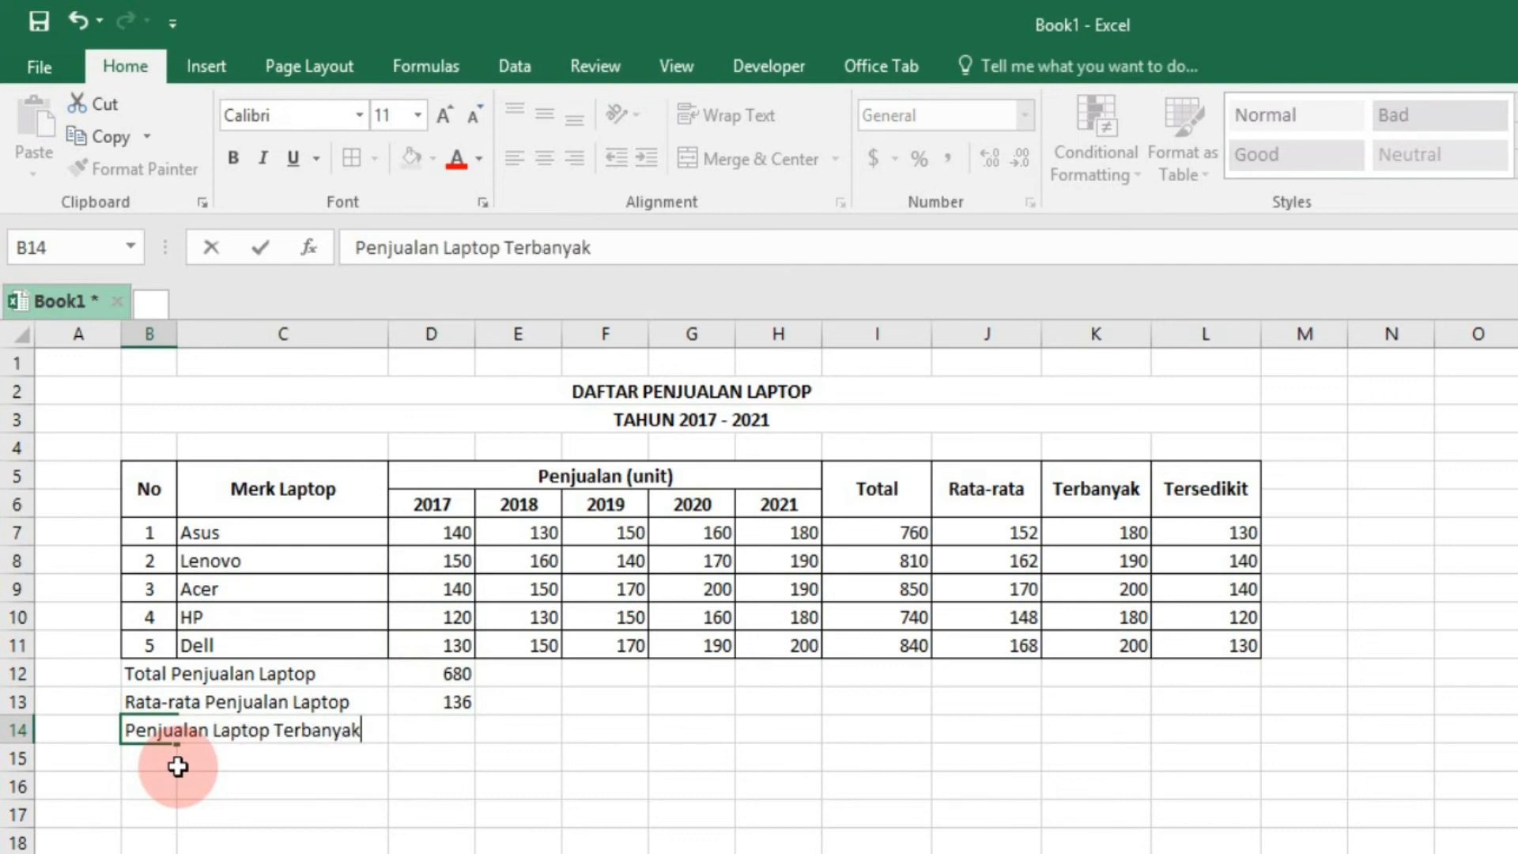
key(Return)
- Enter the formula =MAX(D7:D11) in D14 to find the highest 2017 sales among all brands
key(Right)
key(Up)
key(Right)
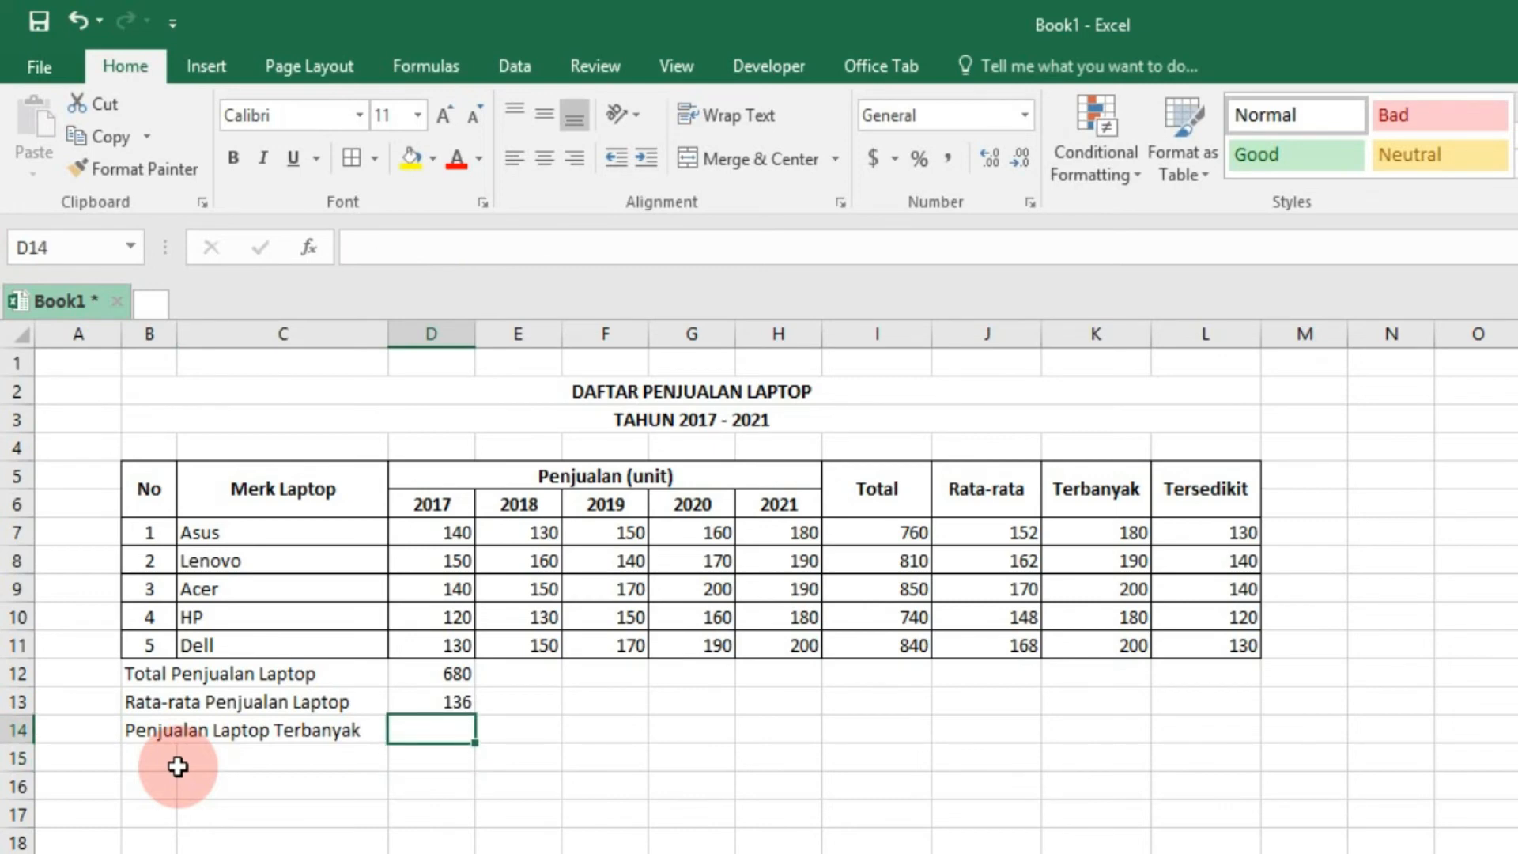
text(=)
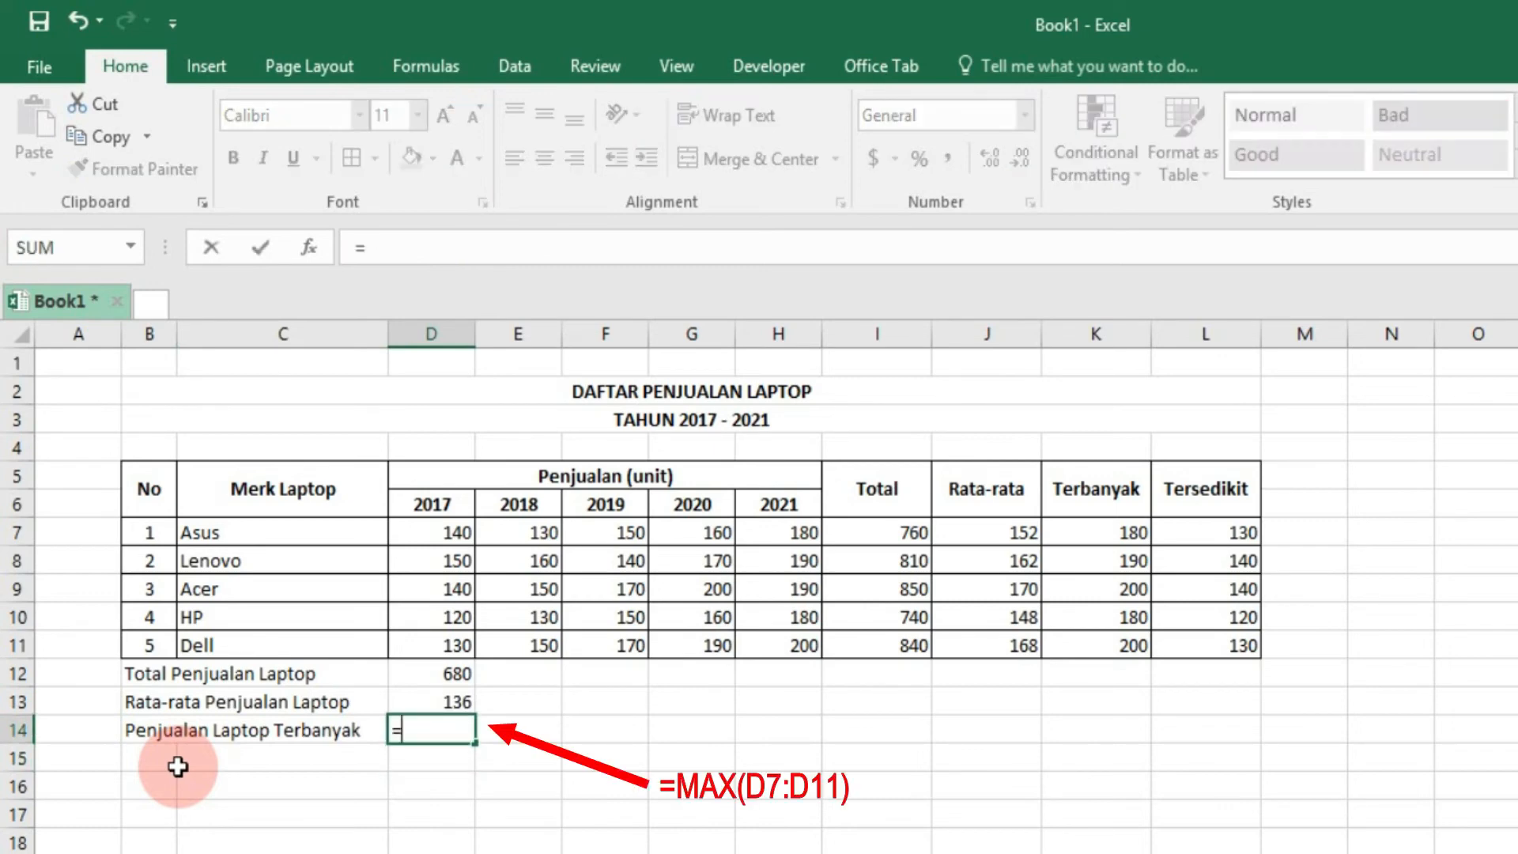
text(max()
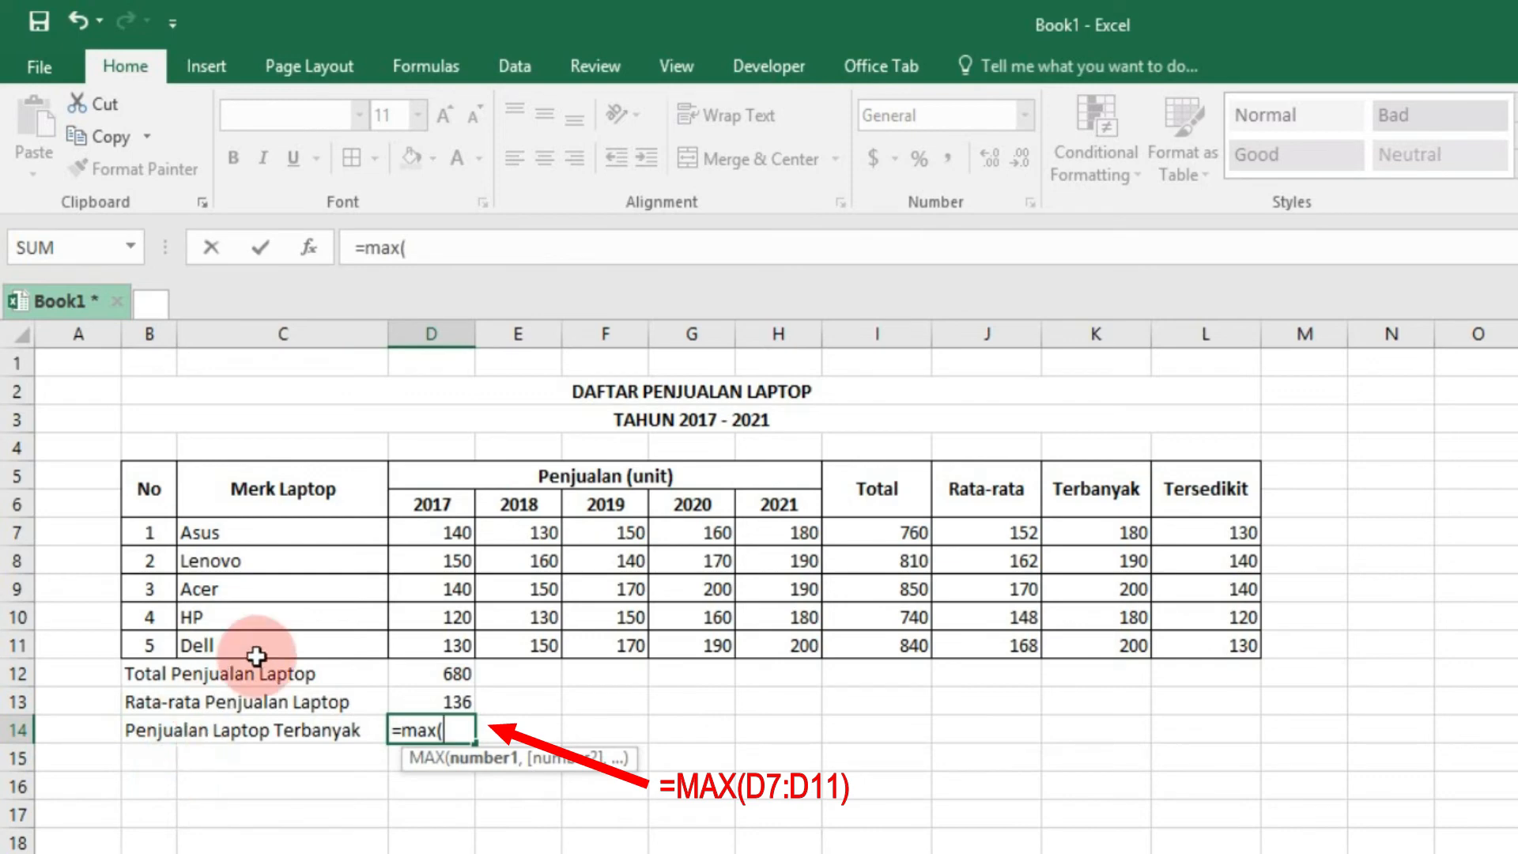
click(415, 534)
drag(423, 551, 435, 640)
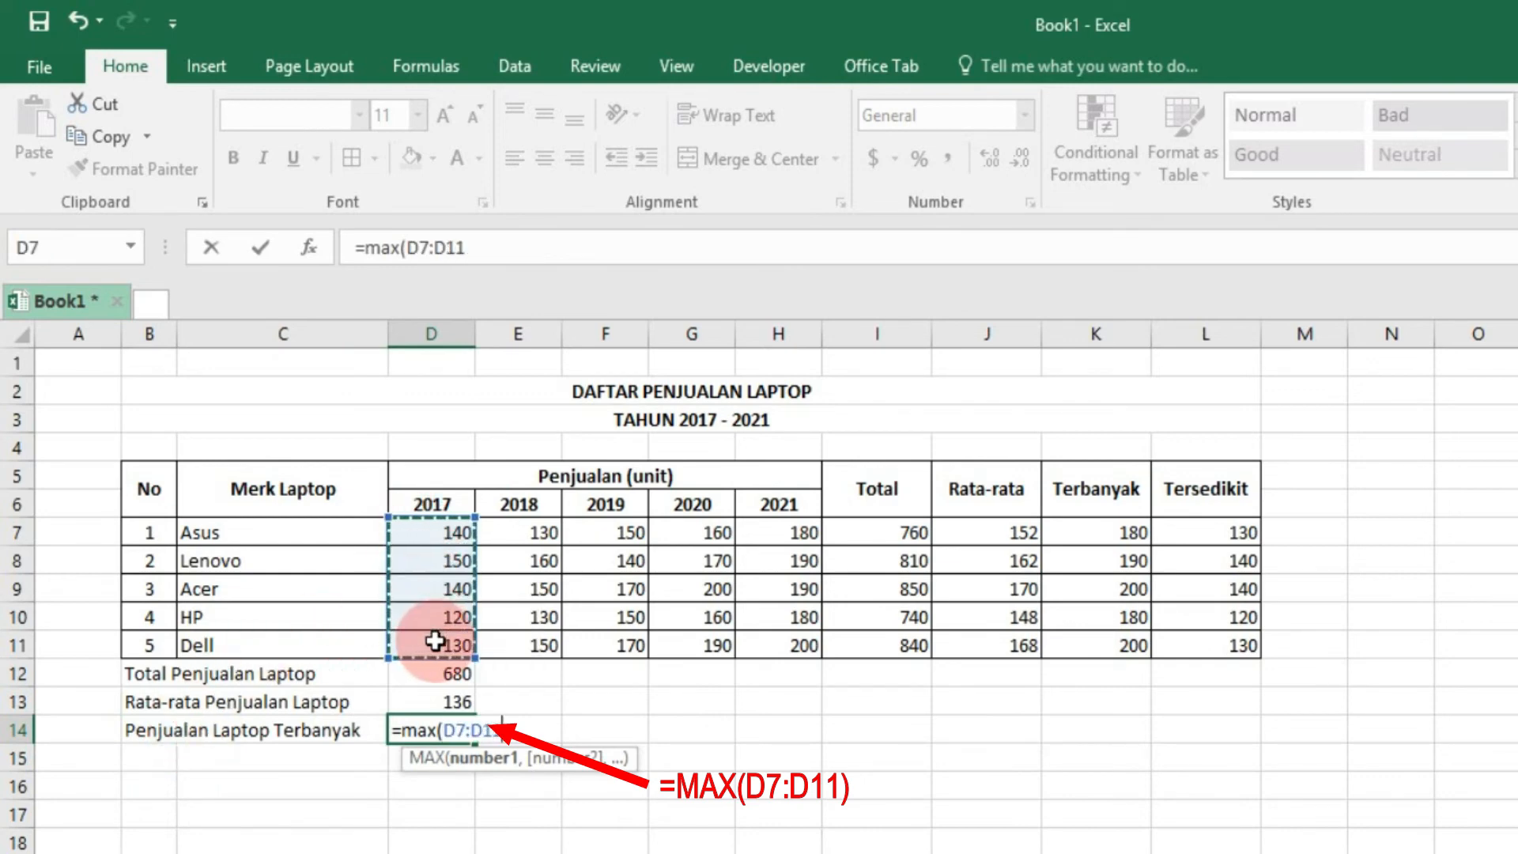
text())
key(Return)
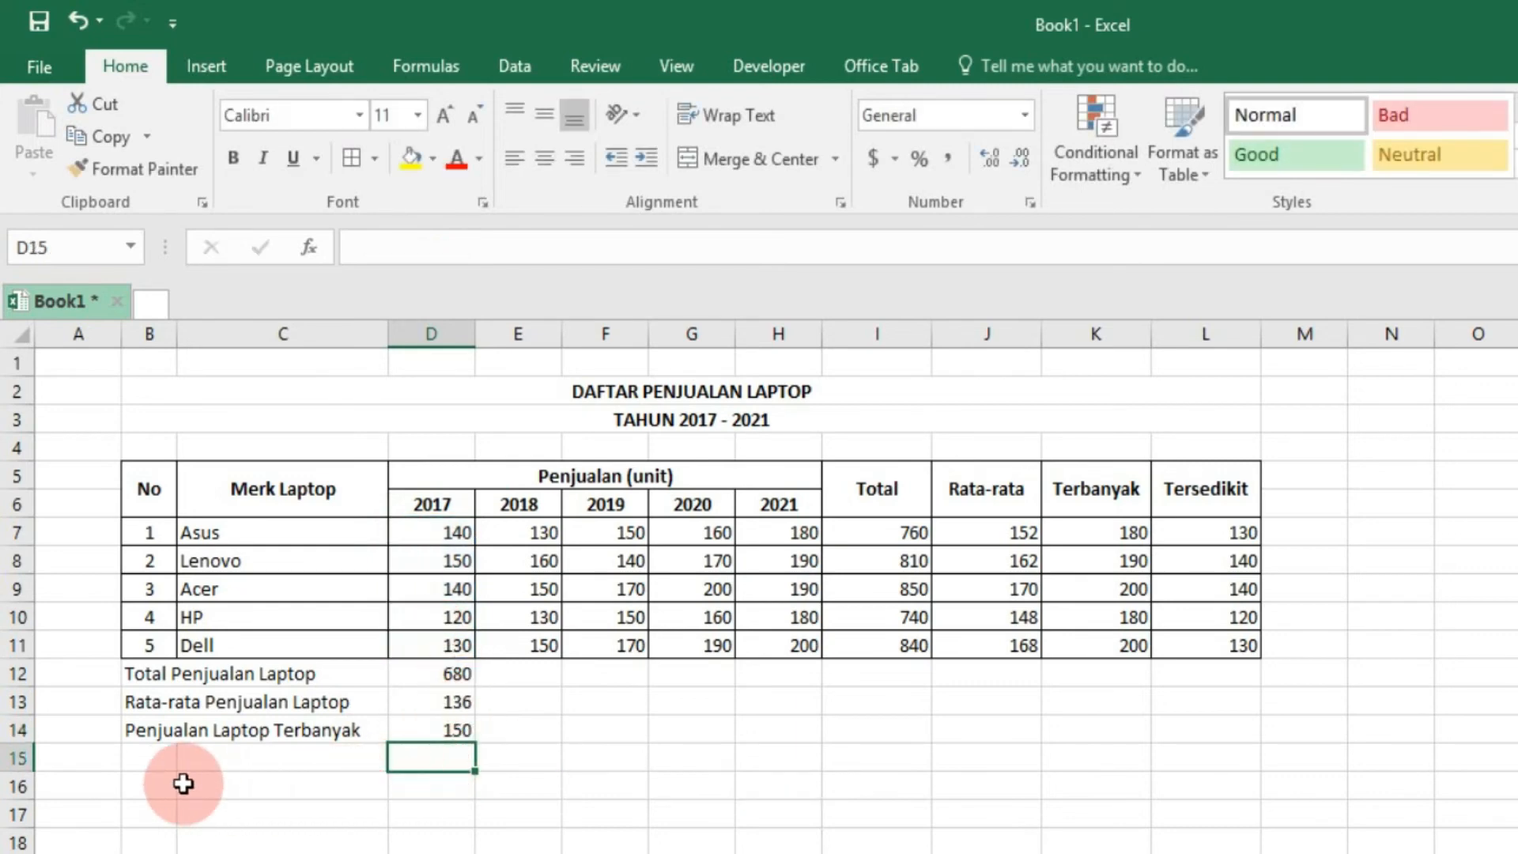
- Enter the row label "Penjualan Laptop Tersedikit" in B15, below the highest-sales label
click(161, 759)
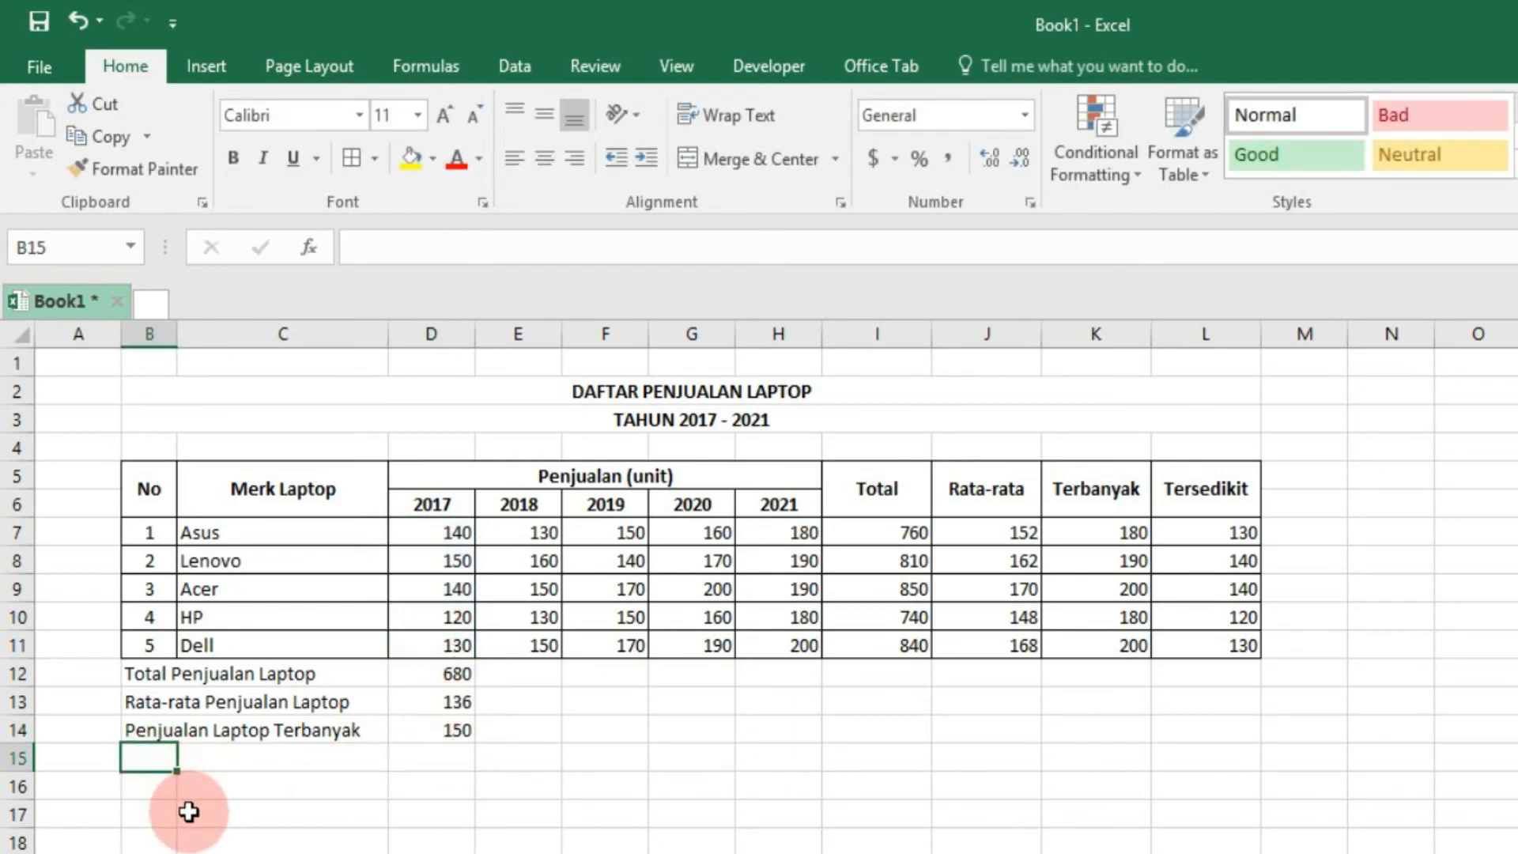
text(Penjualan)
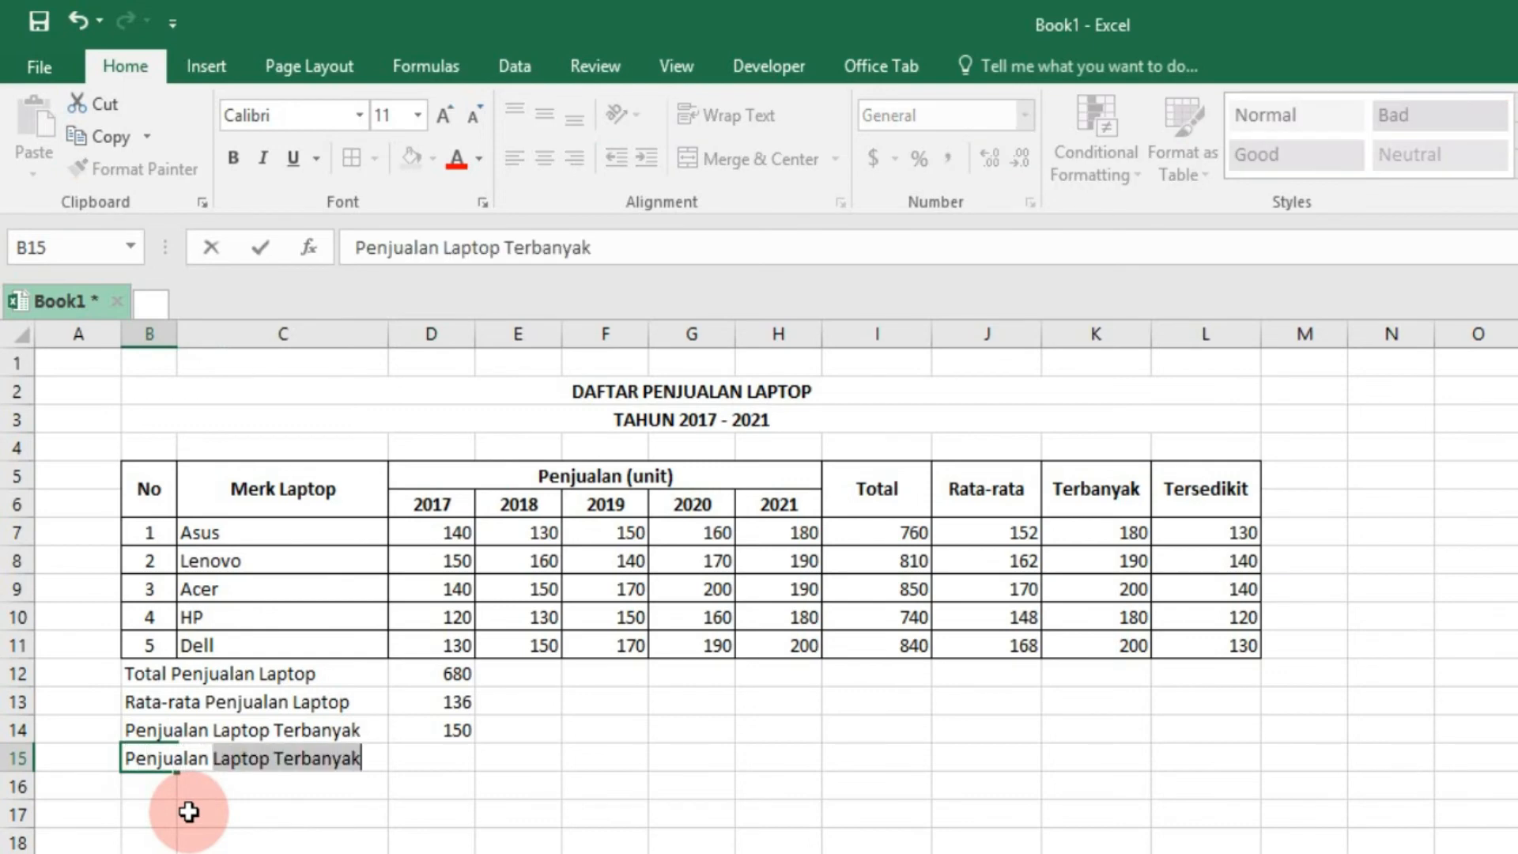
text( Laptop Tersedikit)
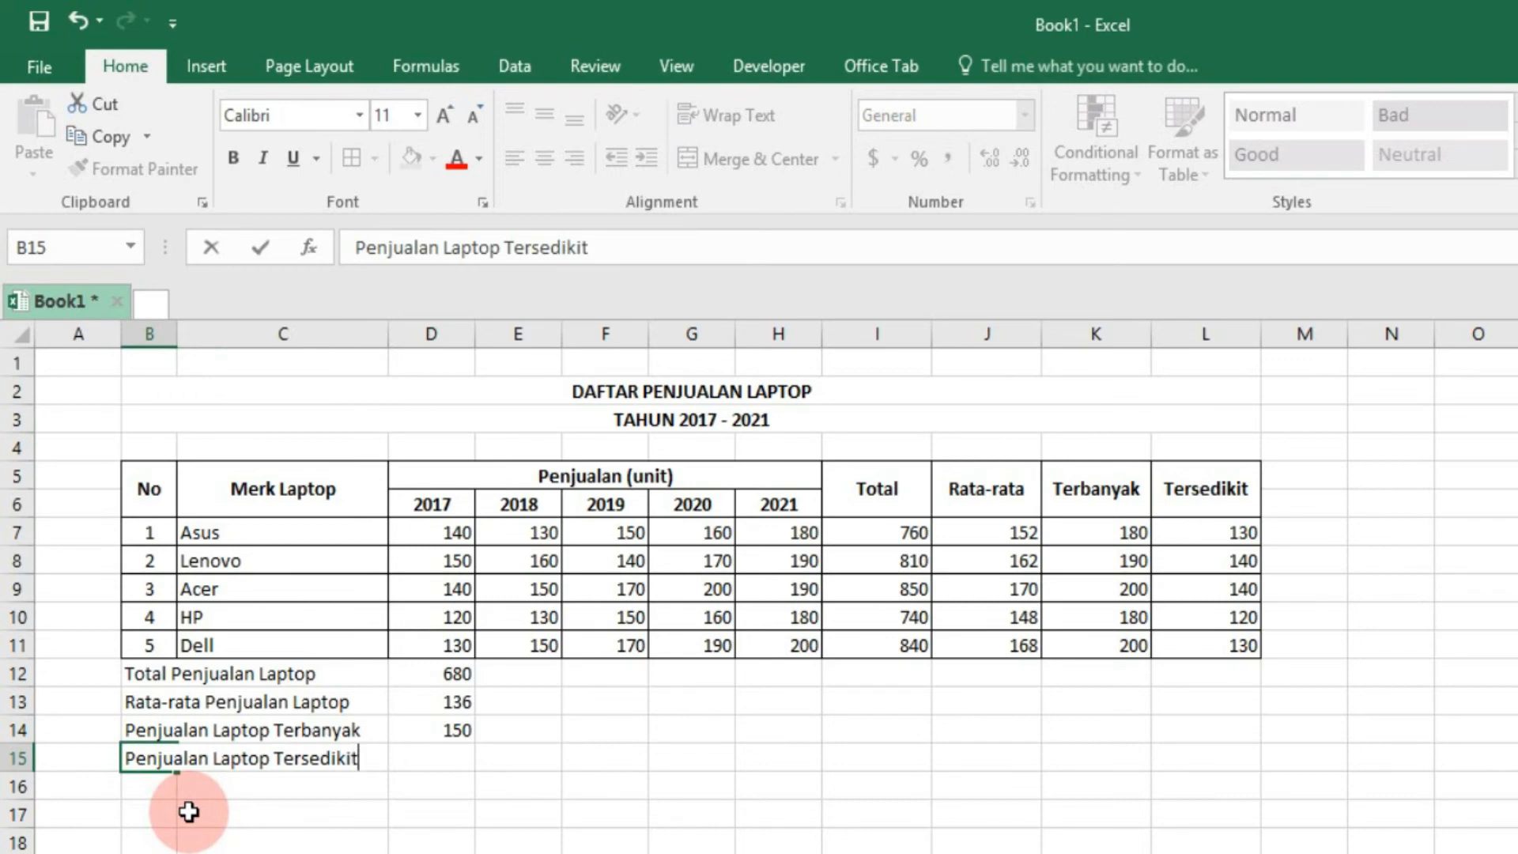
key(Return)
- Enter the formula =MIN(D7:D11) in D15 to find the lowest 2017 sales among all brands
key(Up)
key(Right)
key(Right)
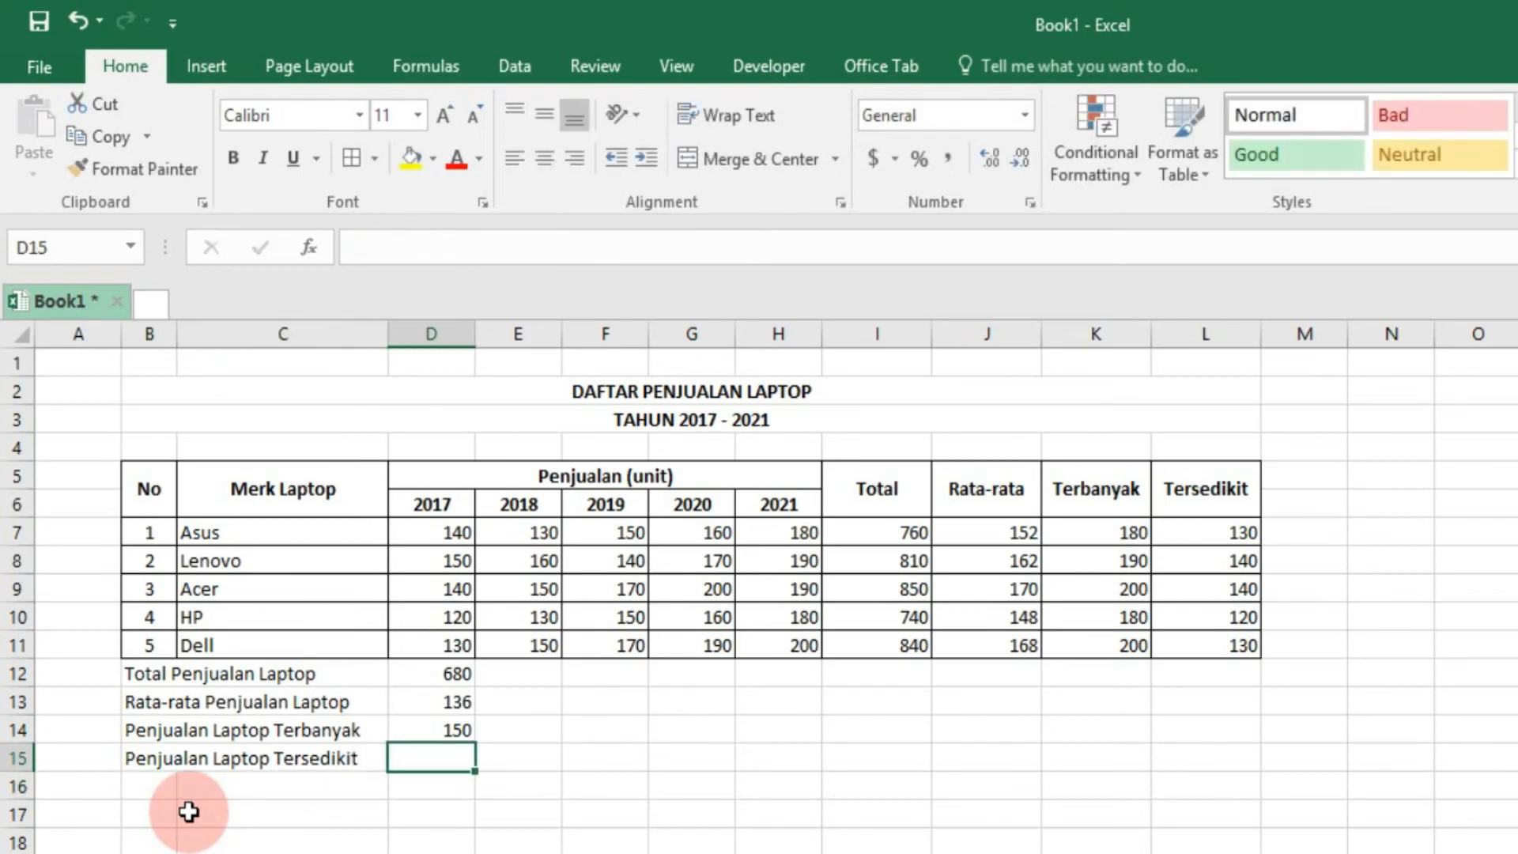
text(=)
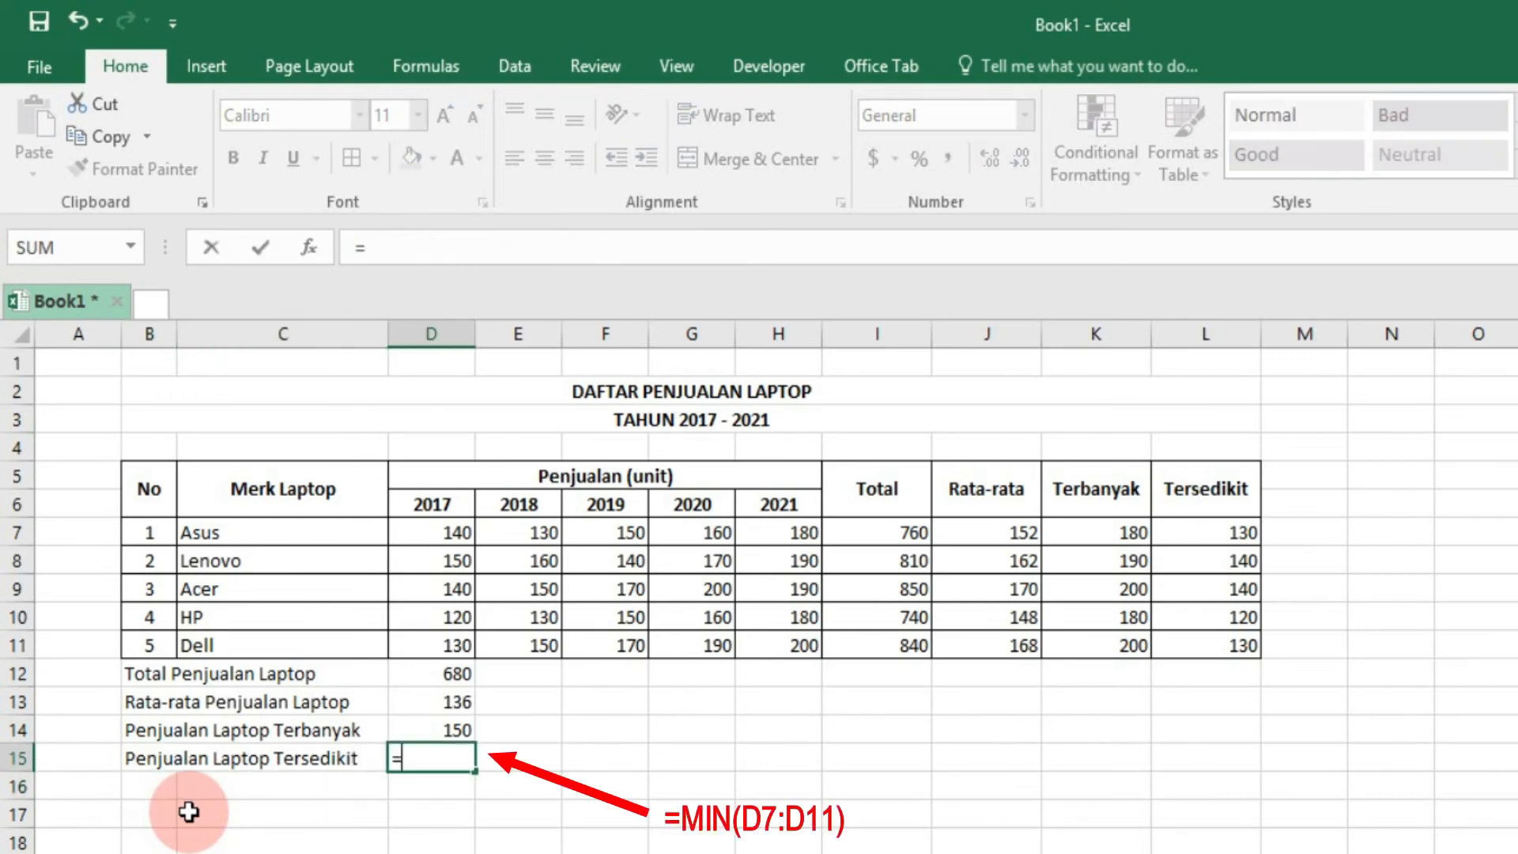
text(in()
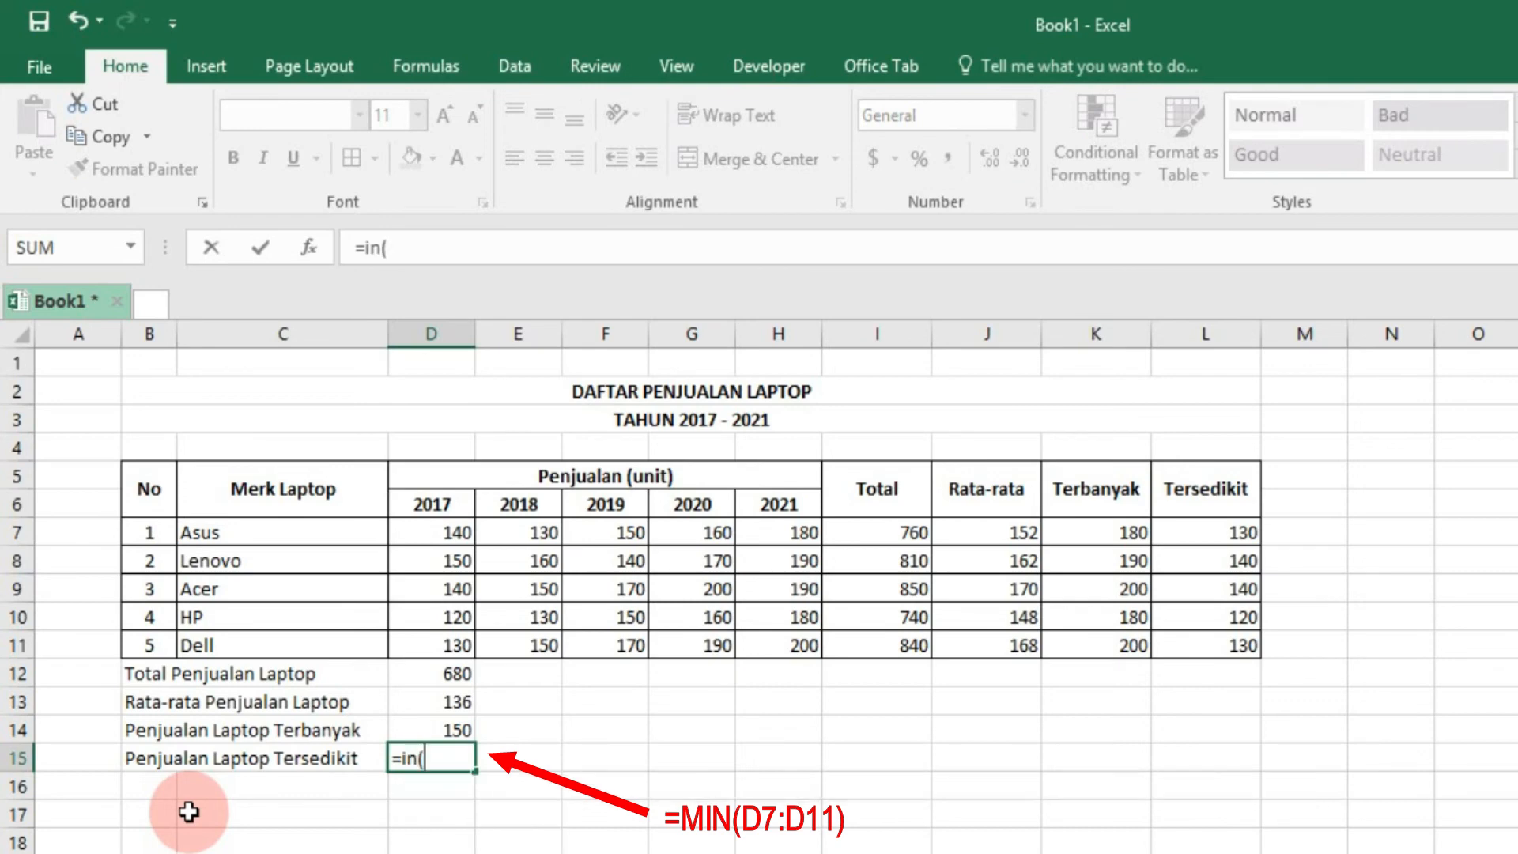
key(BackSpace)
key(BackSpace)
text(min()
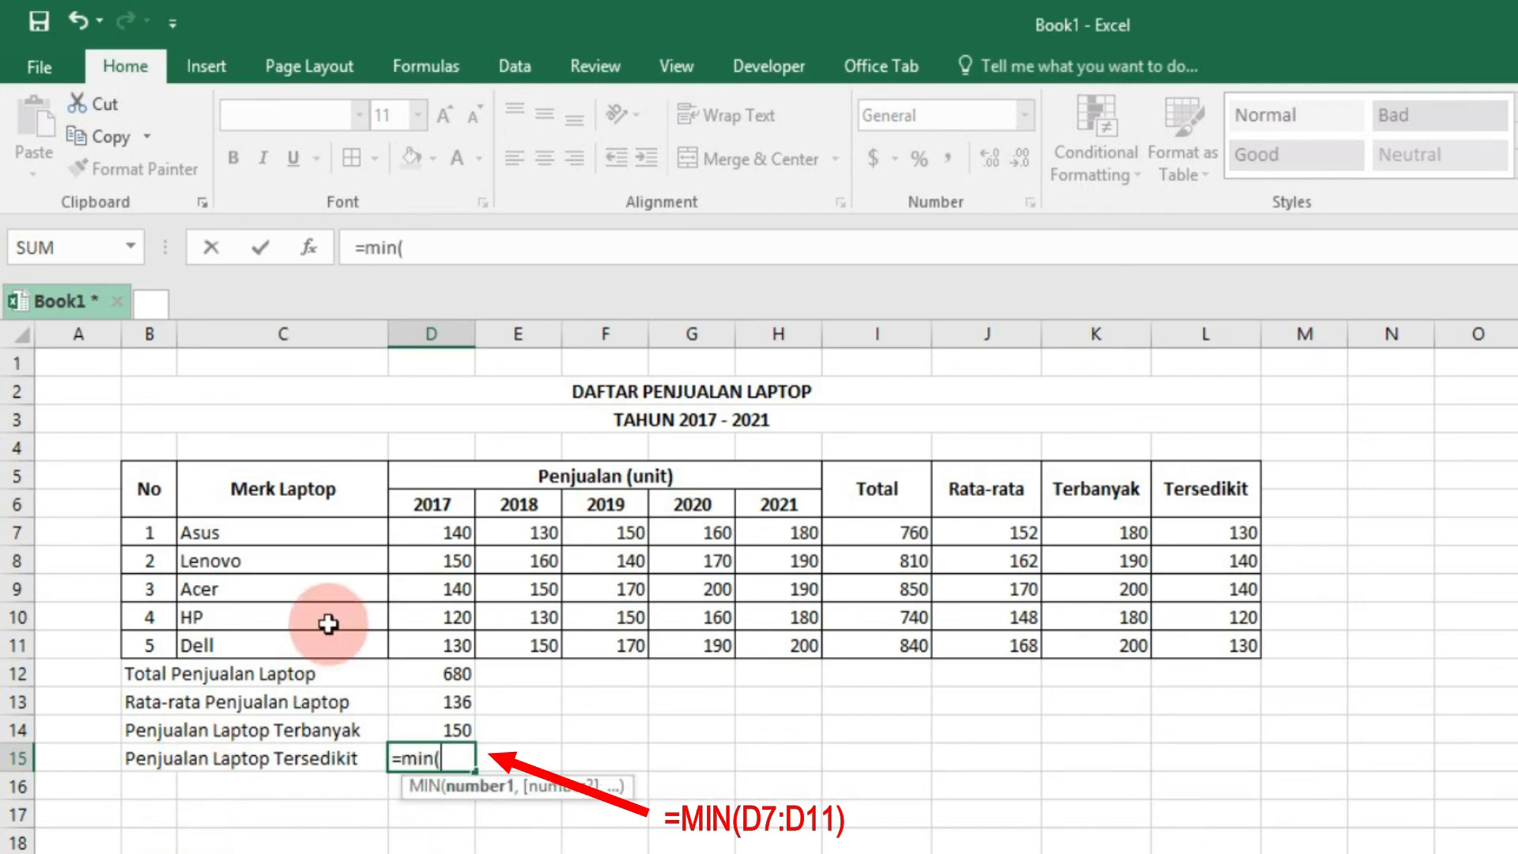
drag(407, 533, 427, 643)
key(Return)
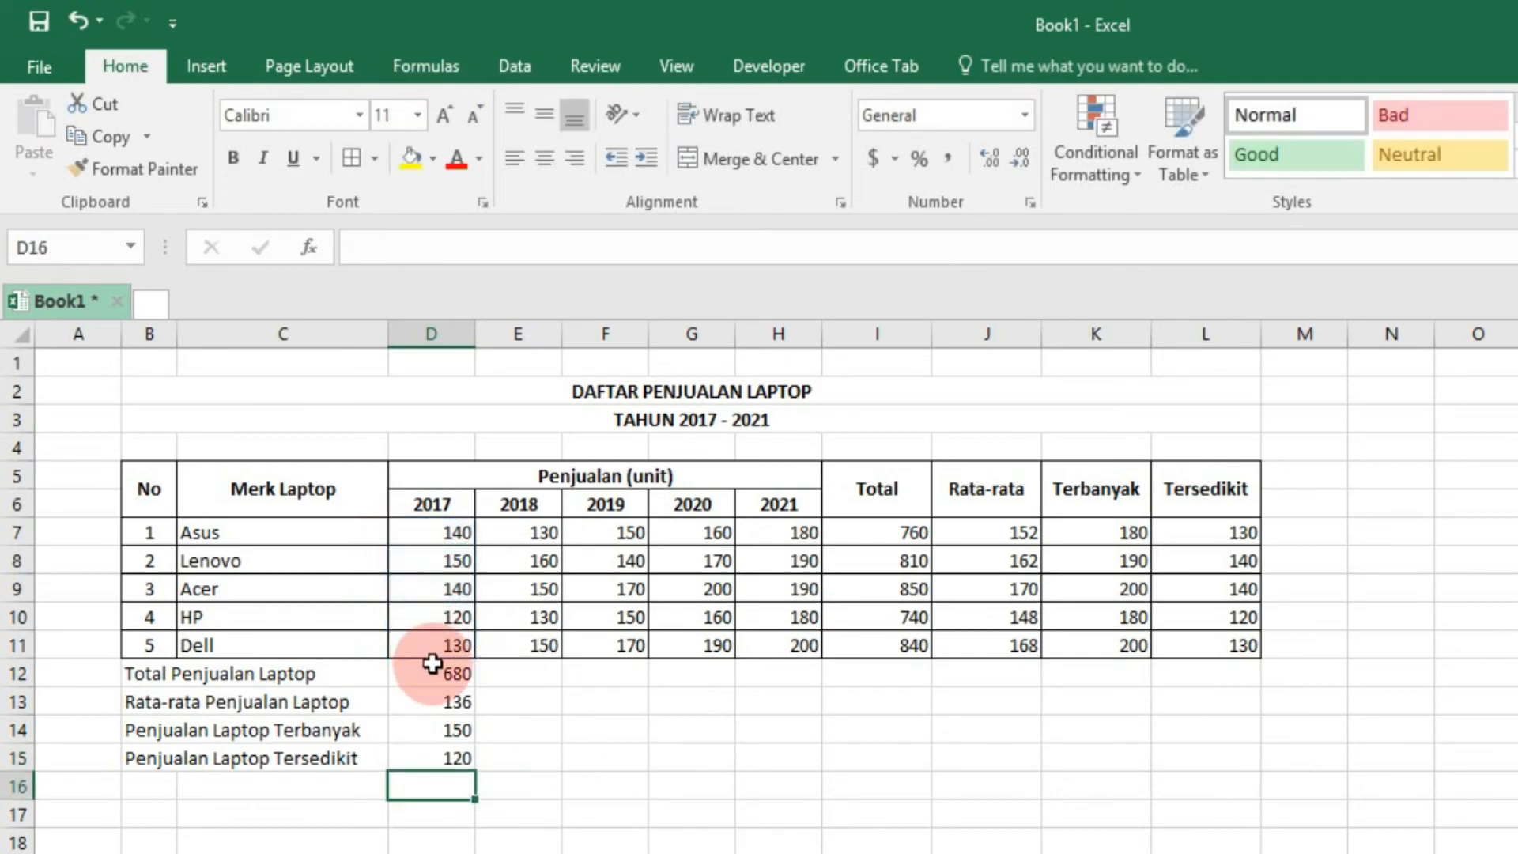
- Apply all borders to the summary labels and 2017 results in B12:D15
click(502, 813)
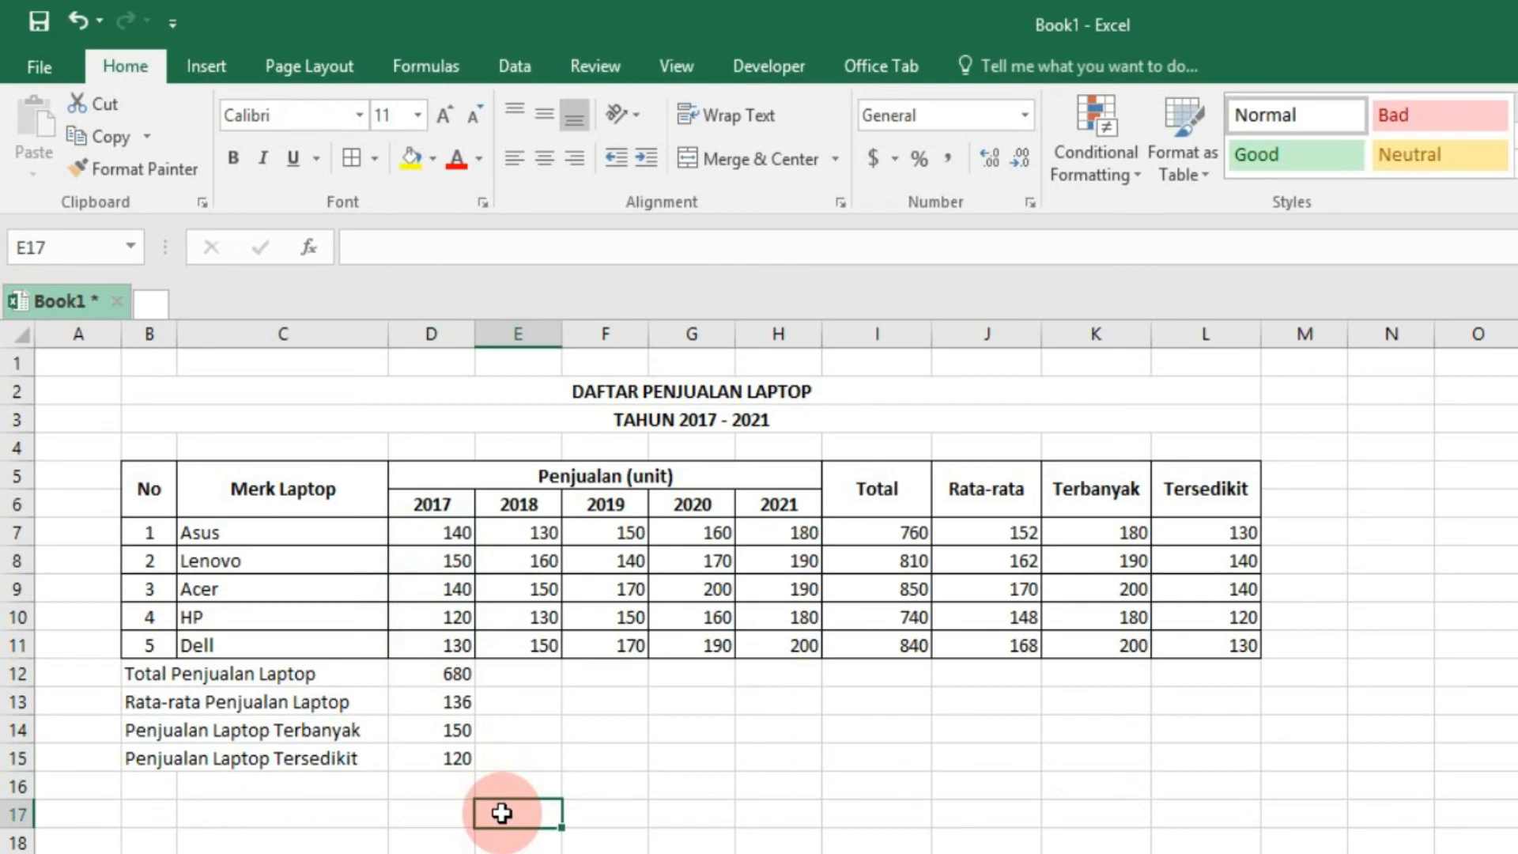
drag(145, 674, 431, 761)
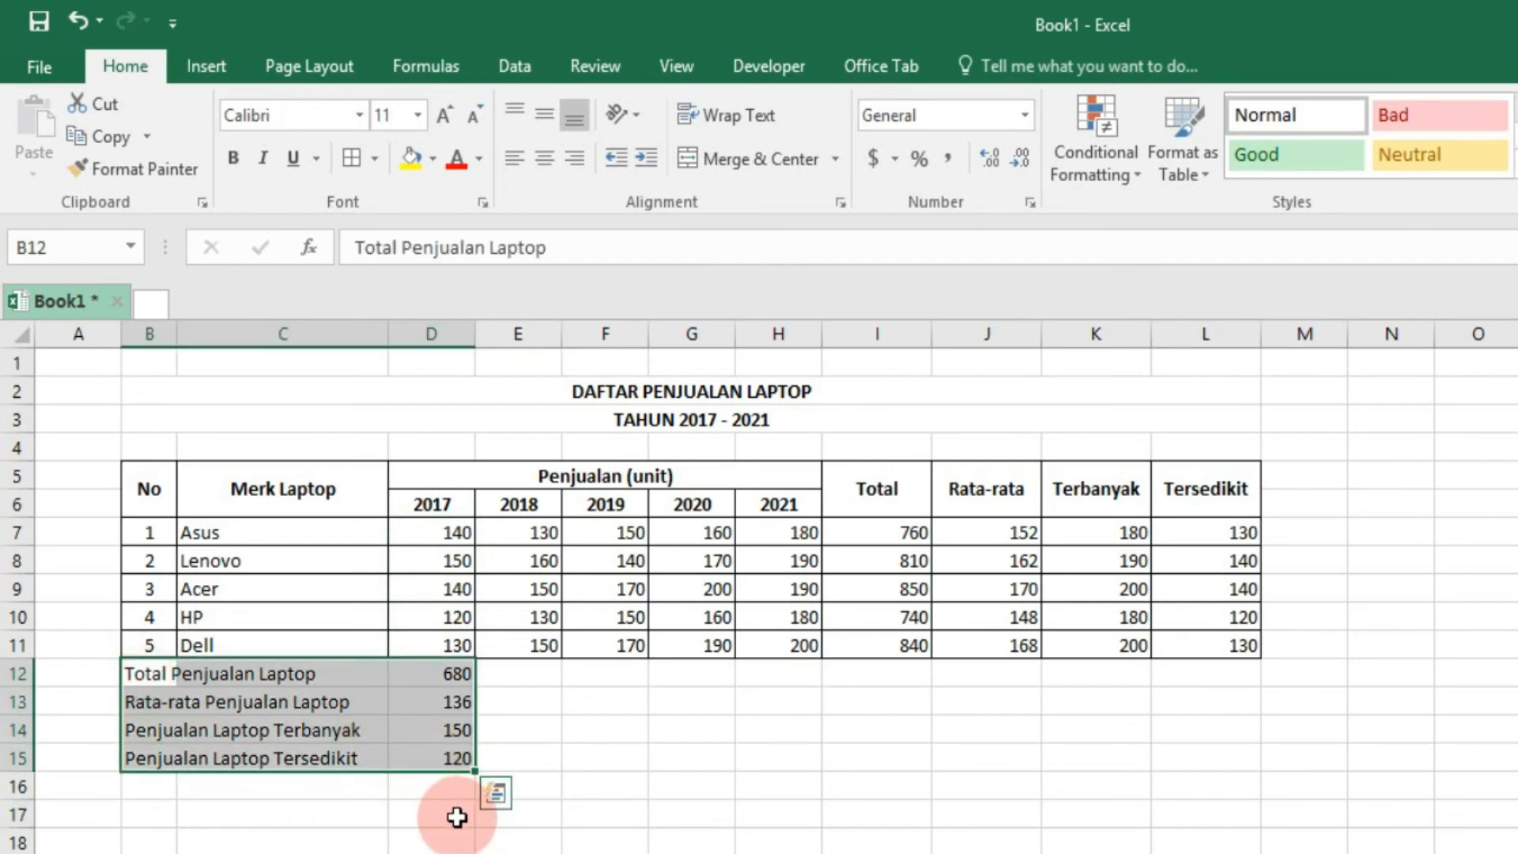
click(351, 158)
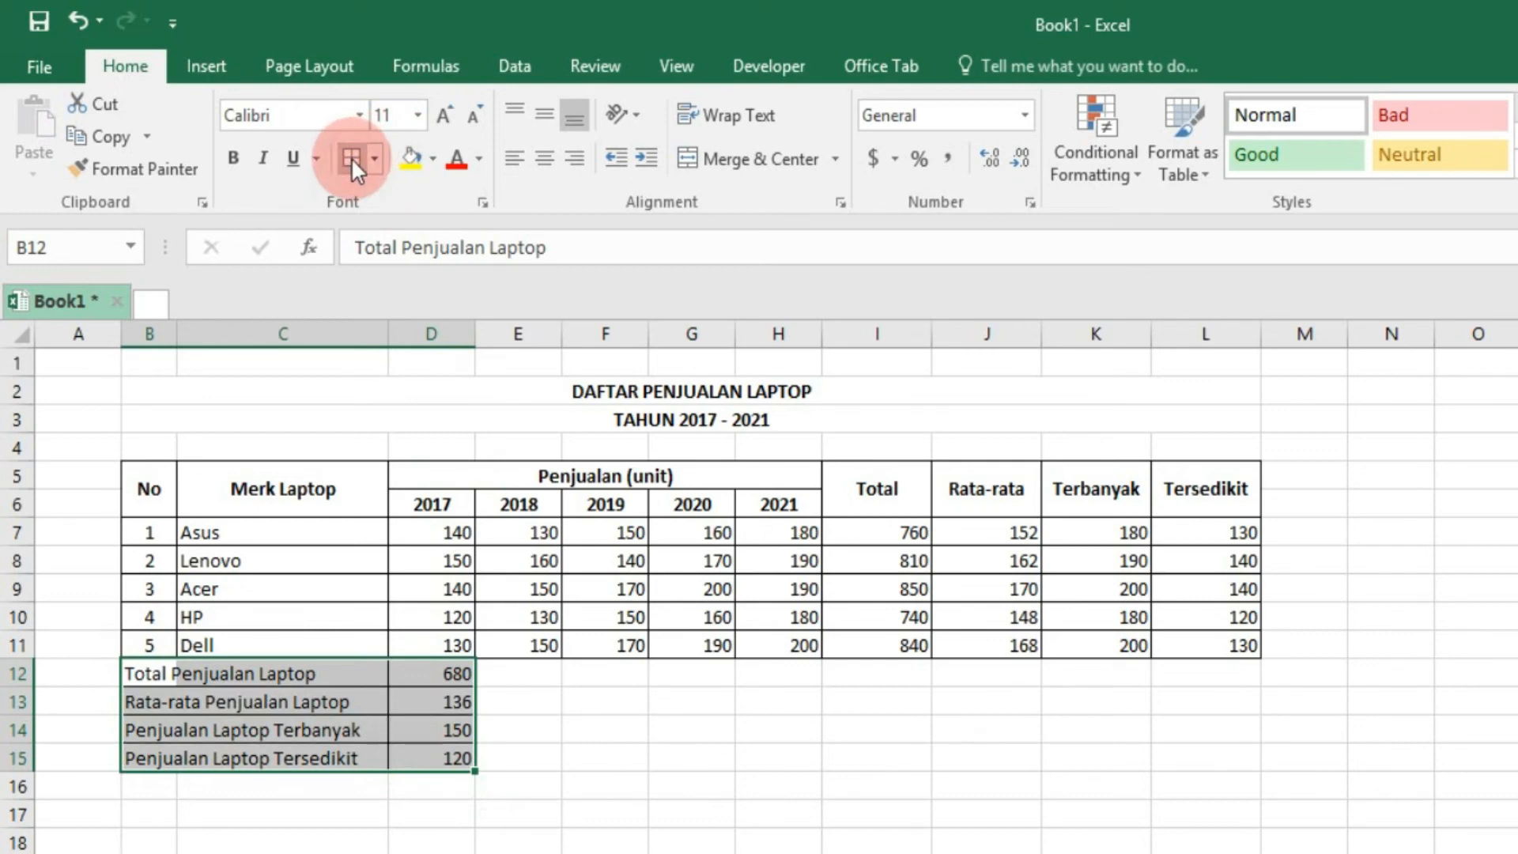
click(429, 790)
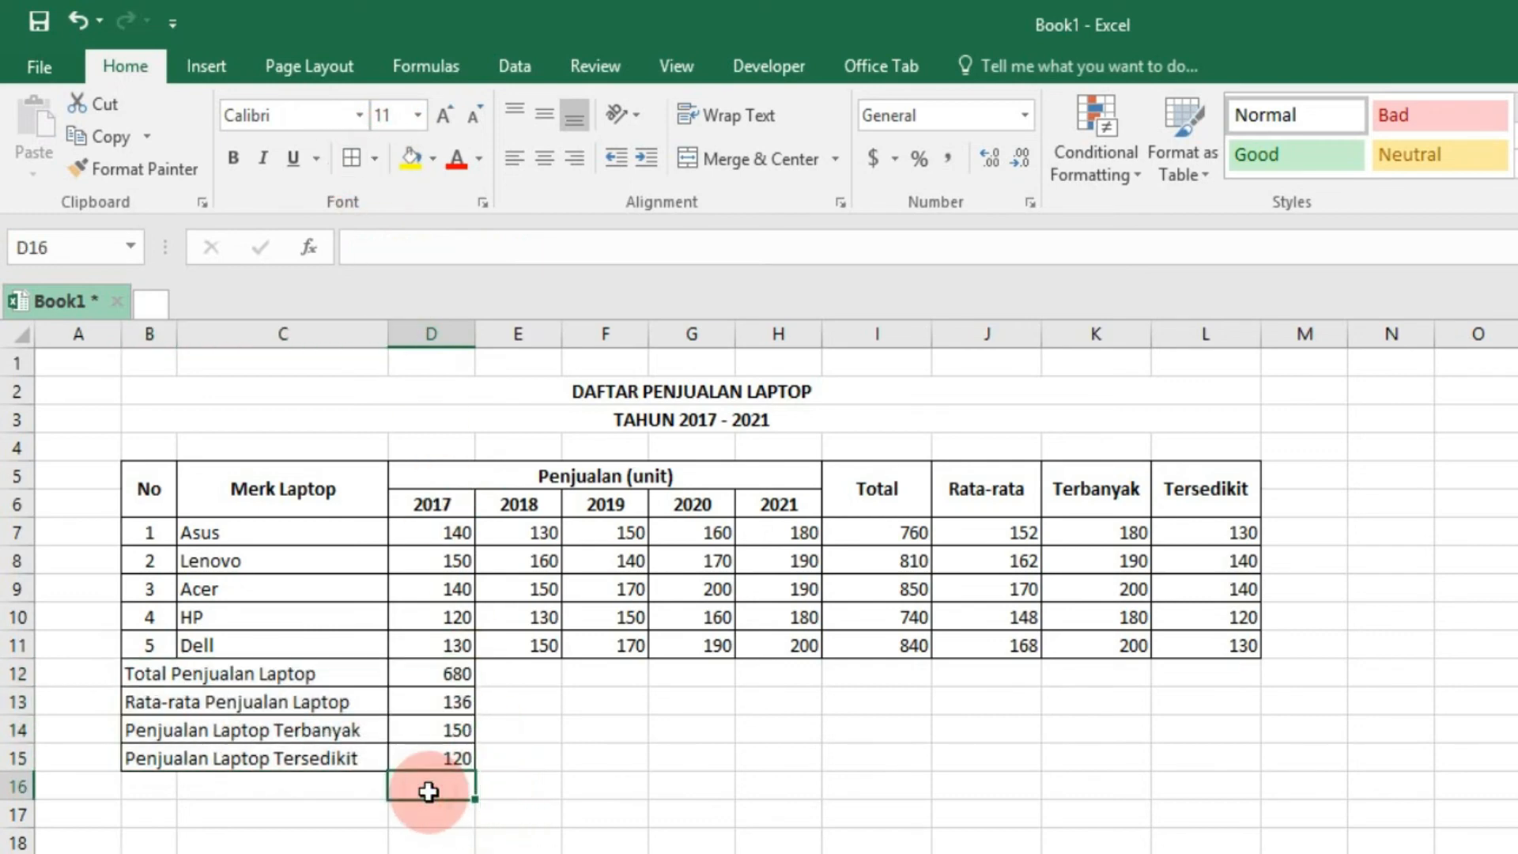
- Fill the four 2017 summary formulas in D12:D15 across to column H for the years 2018 to 2021
click(537, 791)
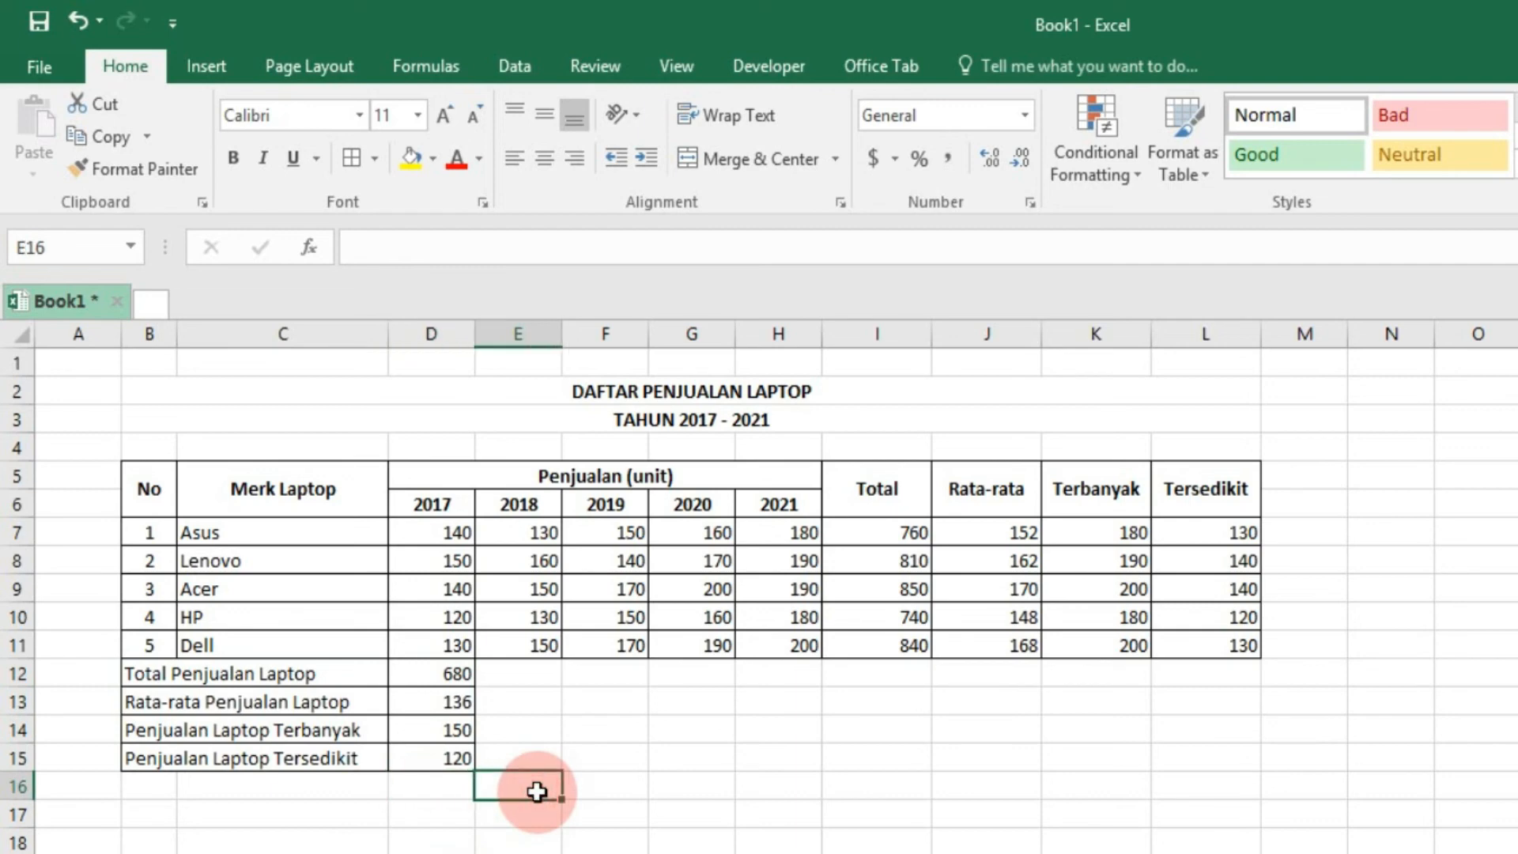
drag(462, 674, 447, 758)
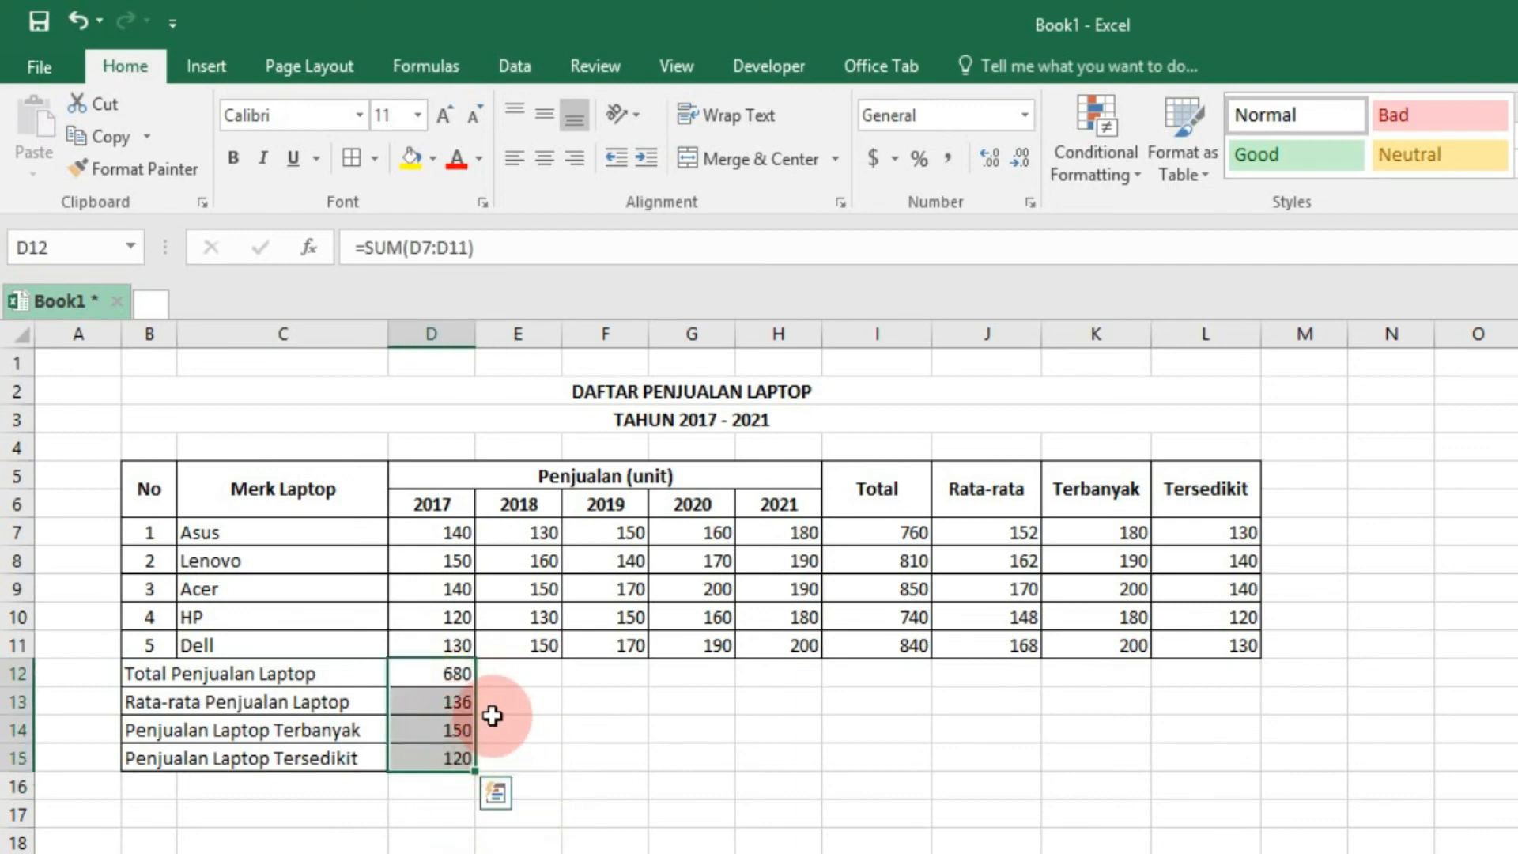
click(515, 670)
drag(515, 670, 729, 767)
click(442, 677)
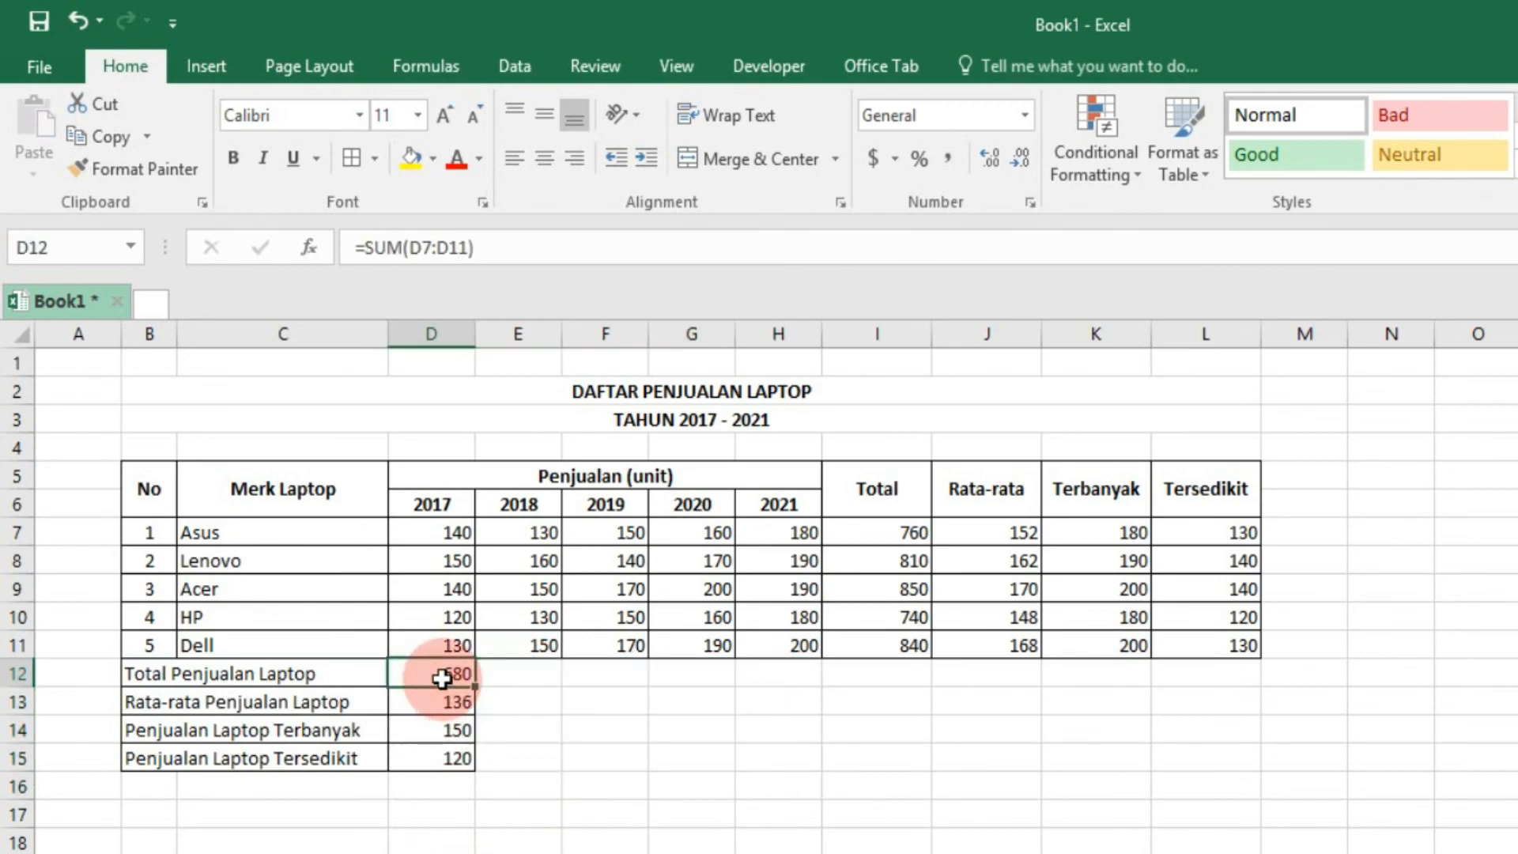
drag(442, 682, 451, 761)
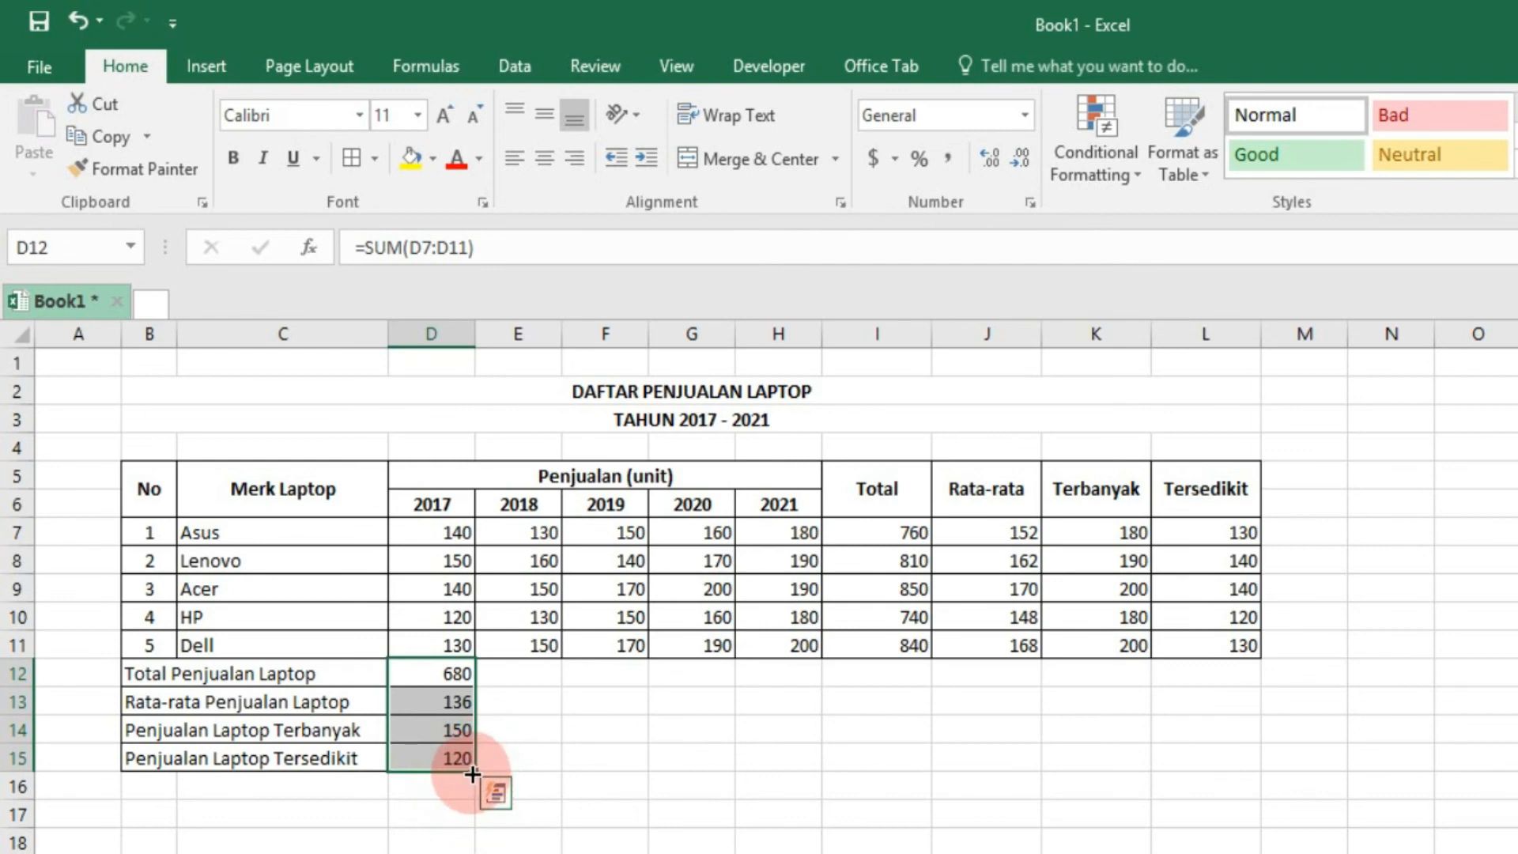
drag(475, 772, 786, 775)
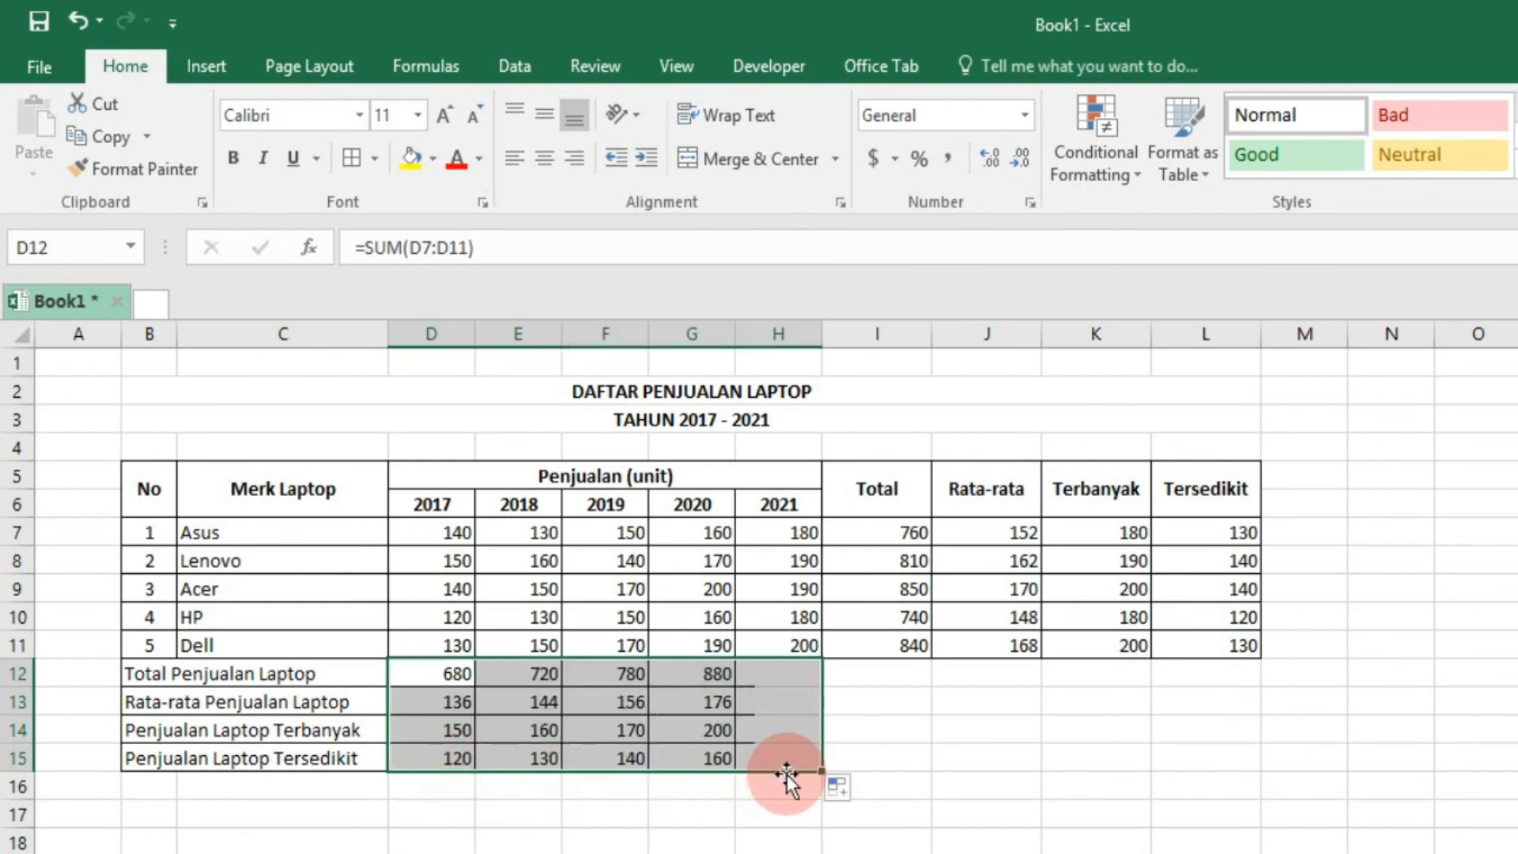
click(783, 790)
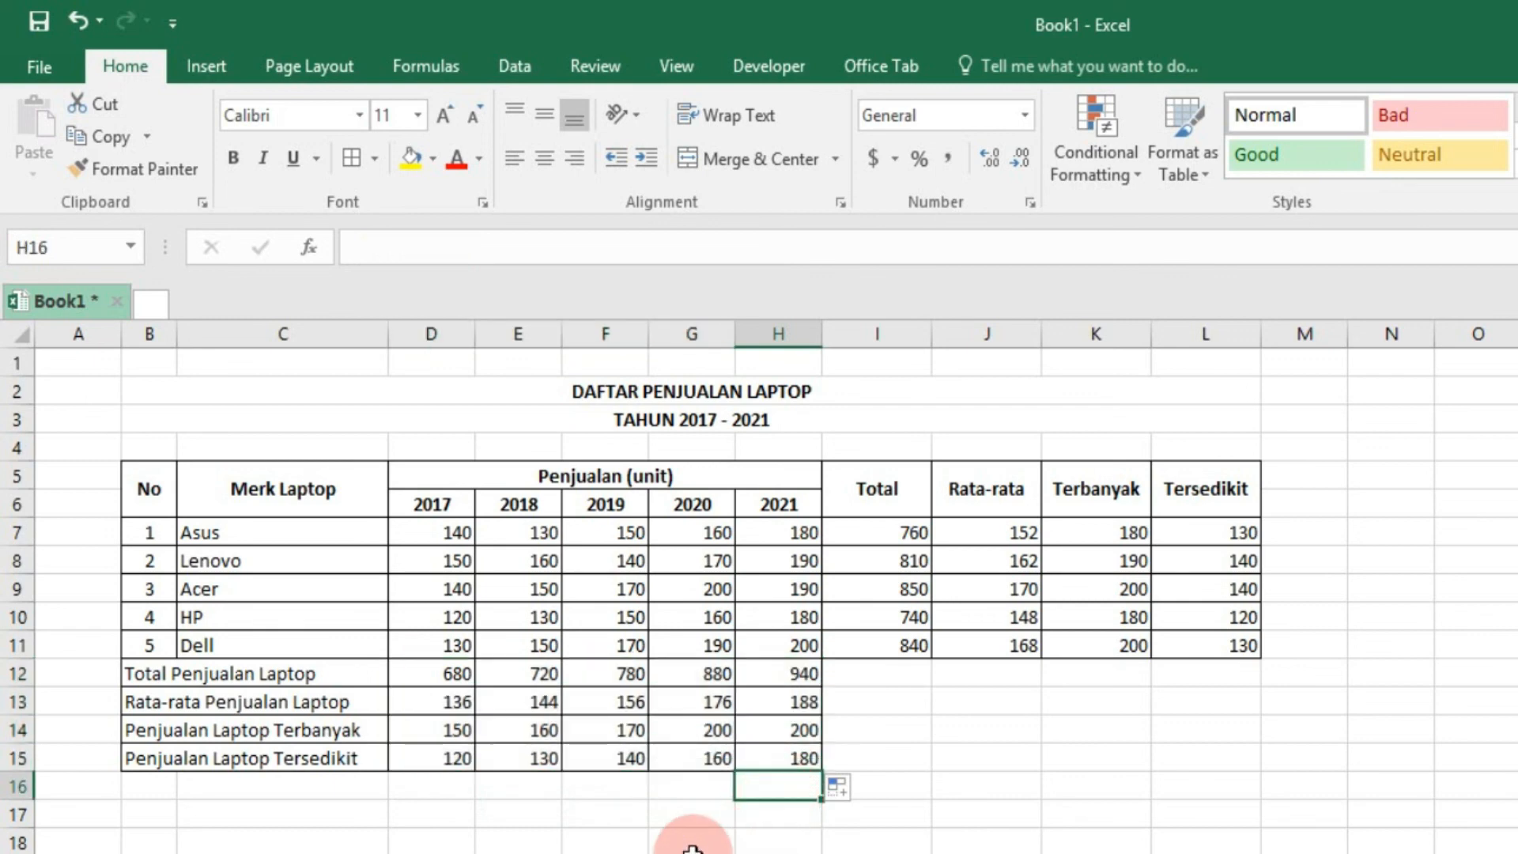
- Enter the row label "Jumlah Merk Laptop Terjual" in B16, below the lowest-sales row
click(152, 791)
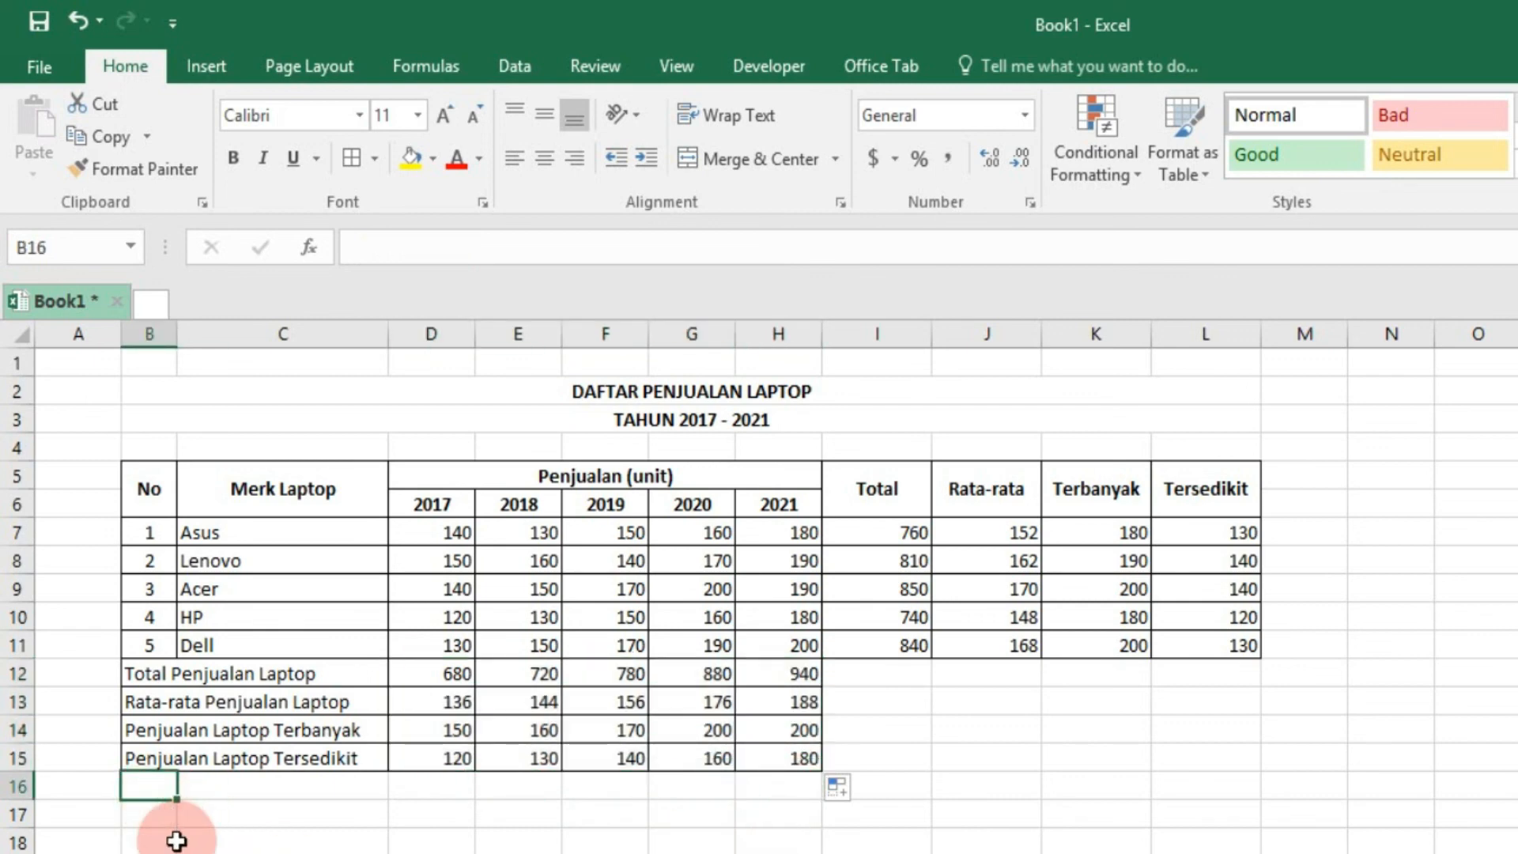
text(Jumlah Merk)
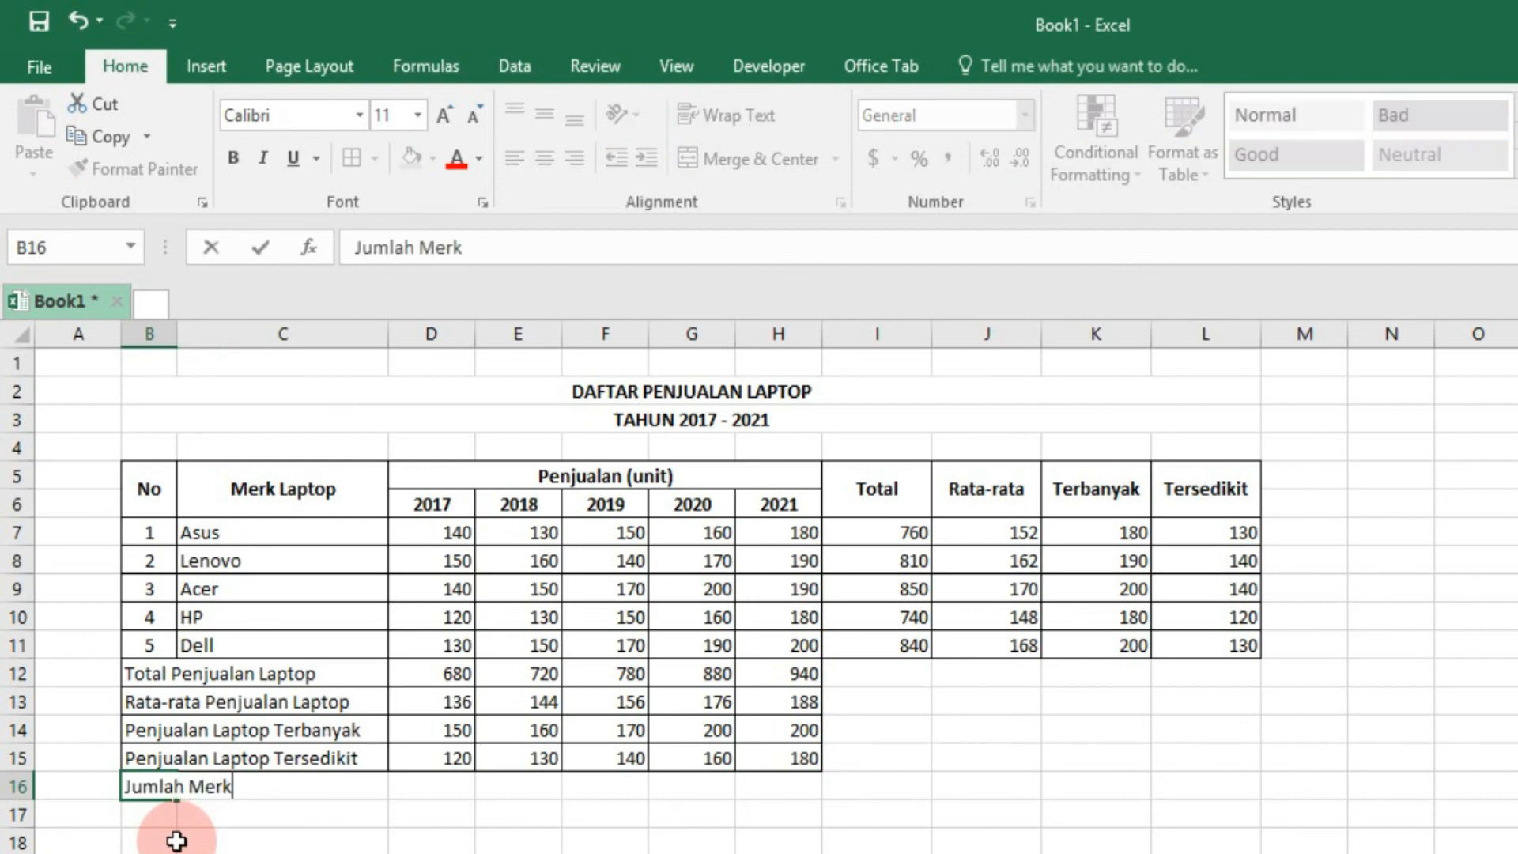
text( Laptop Terjual)
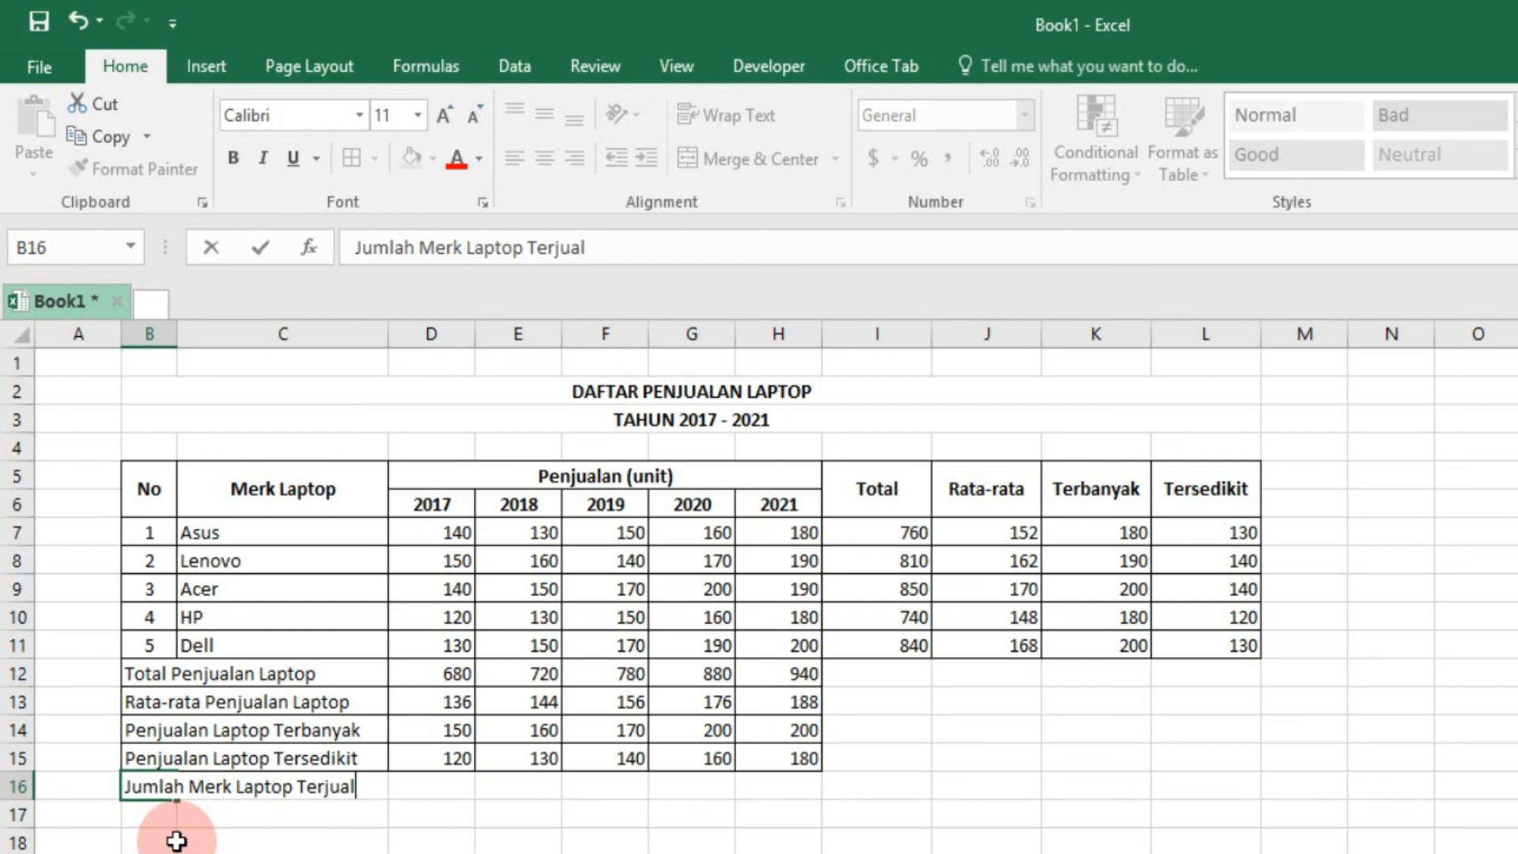
key(Return)
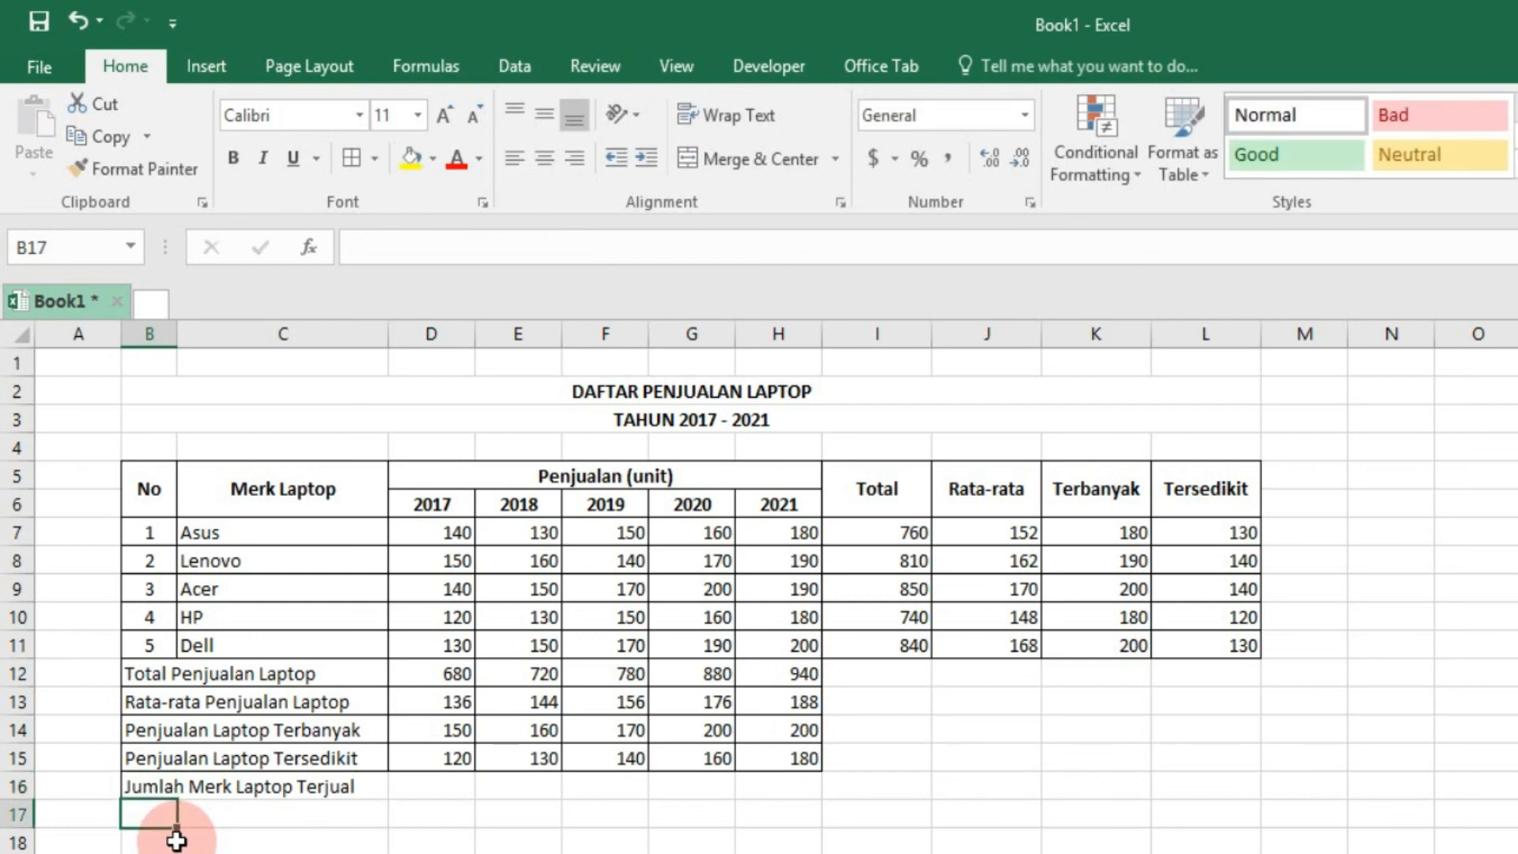
- Enter the formula =COUNT(D7:D11) in D16 to count the laptop brands sold
click(446, 787)
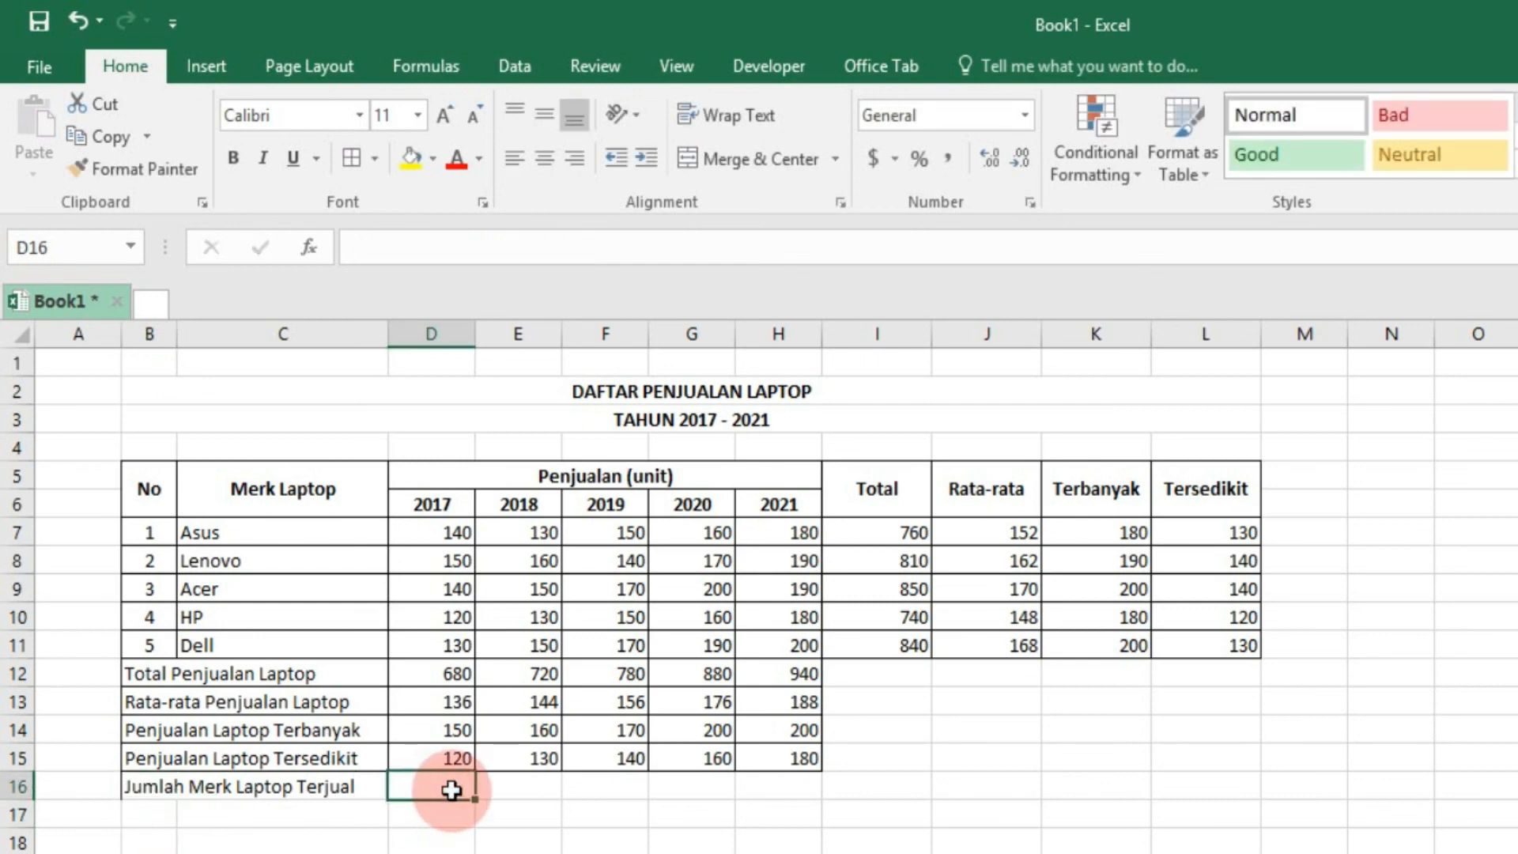
double_click(452, 789)
text(=count()
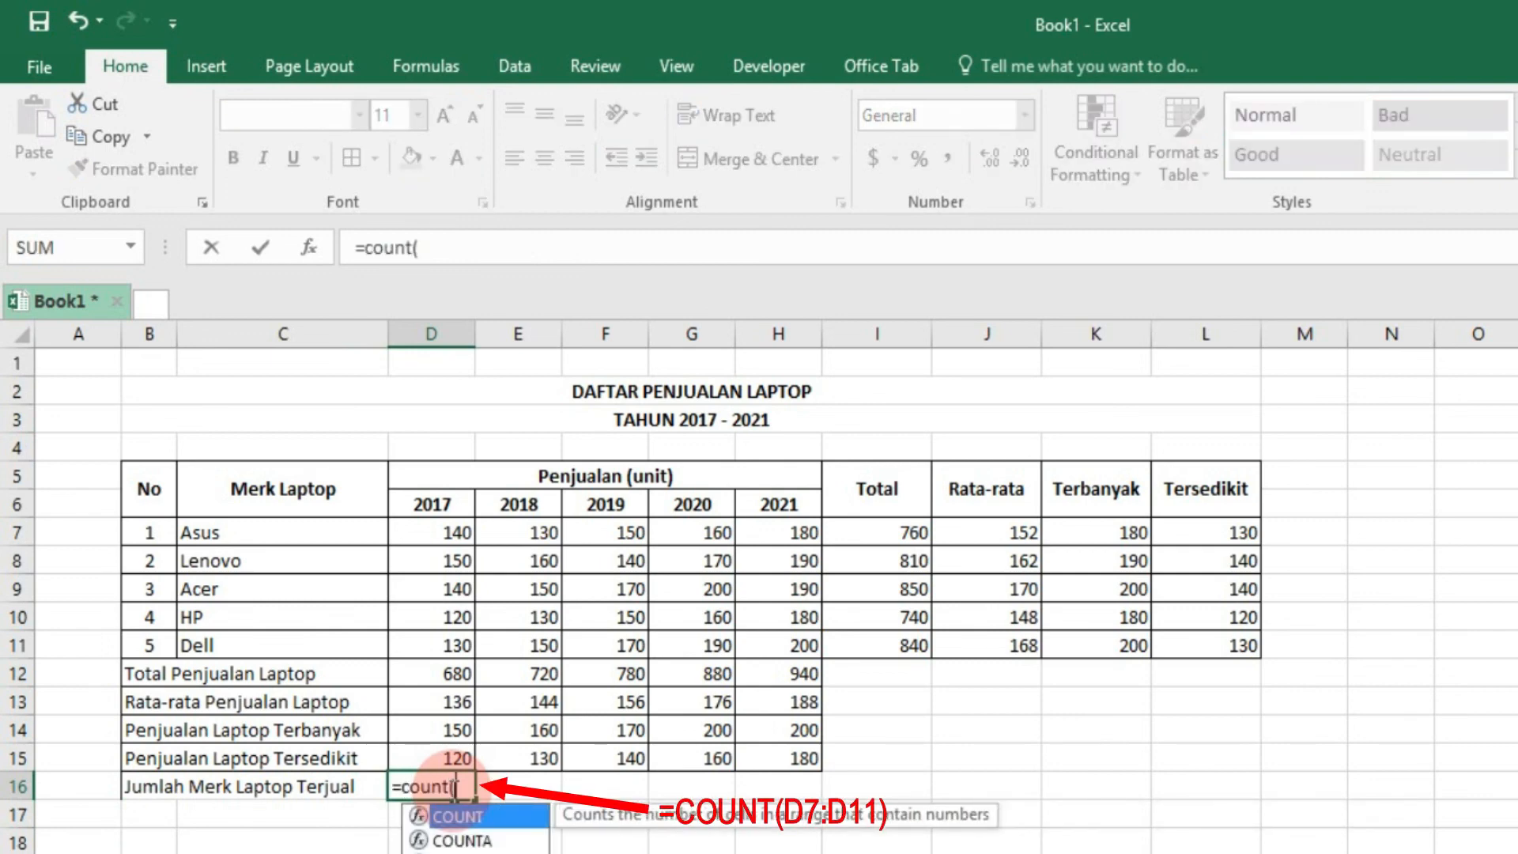
drag(427, 532, 441, 645)
text())
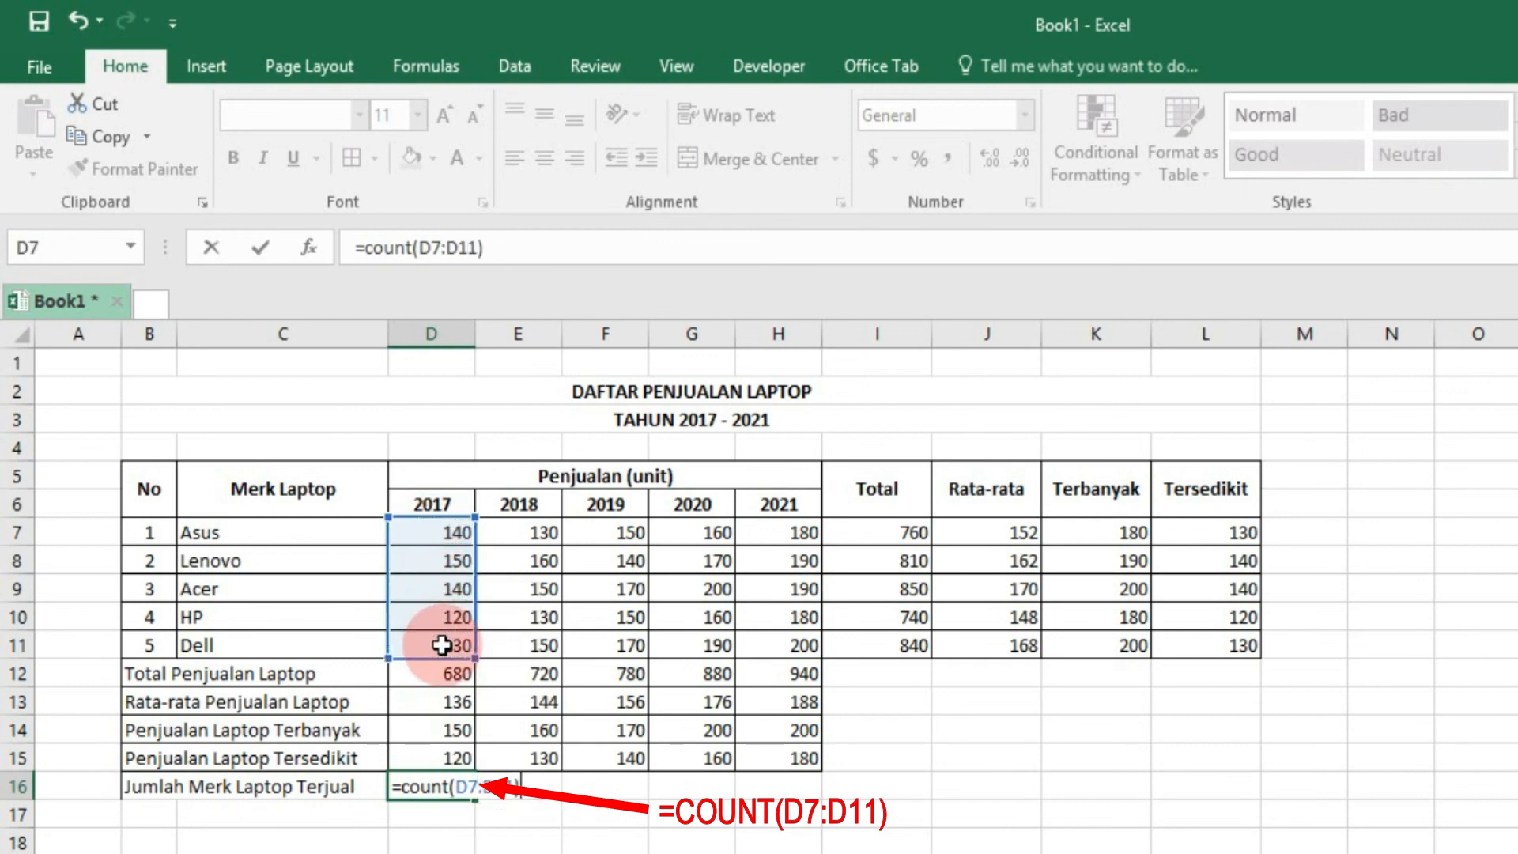
key(Return)
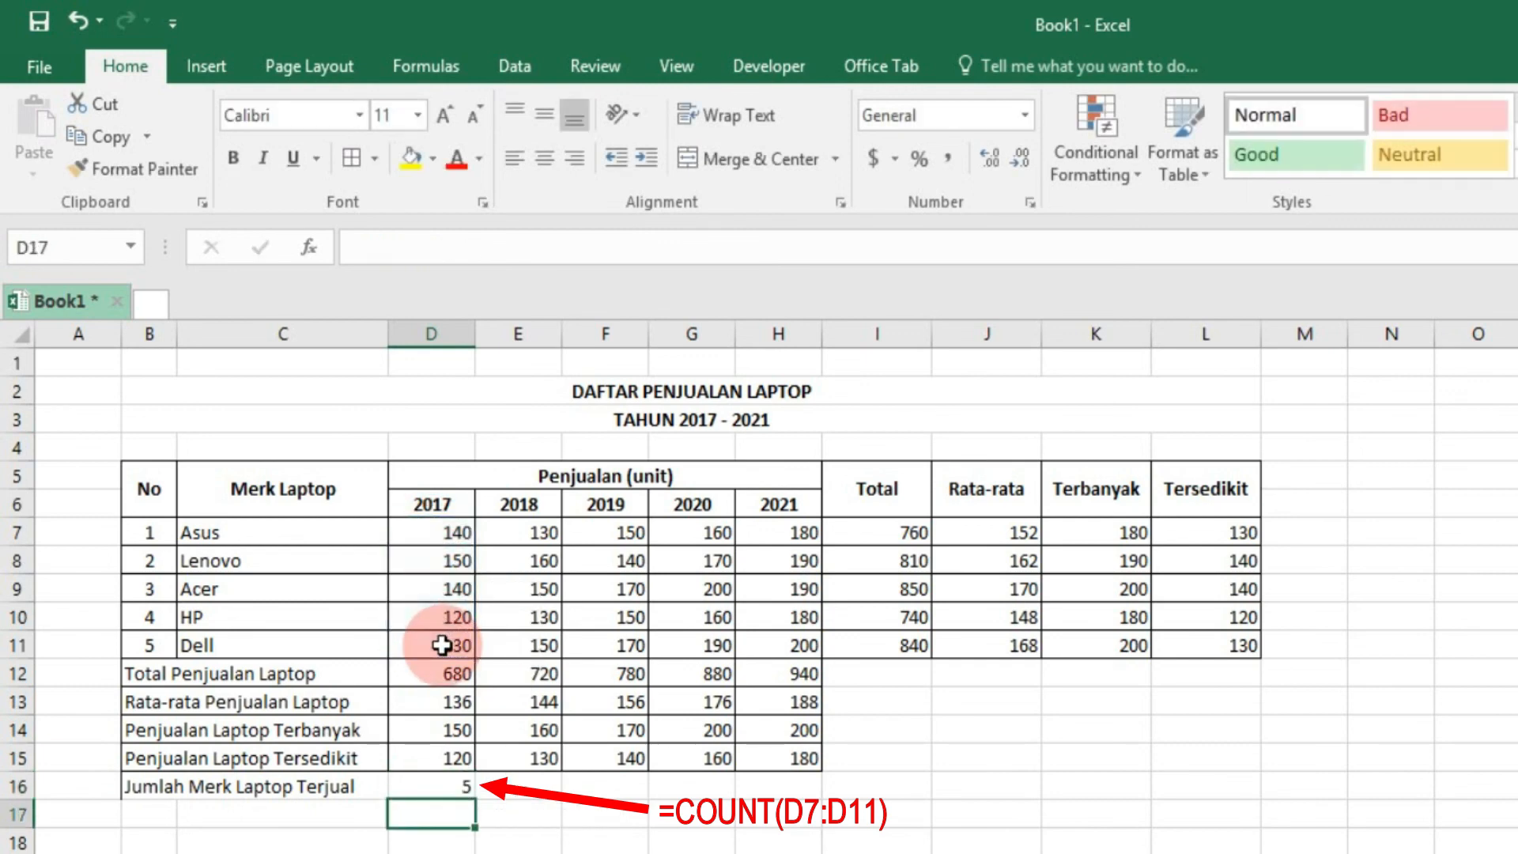
- Apply all borders to the brand count row in B16:D16 and deselect the range
click(143, 795)
drag(143, 795, 420, 795)
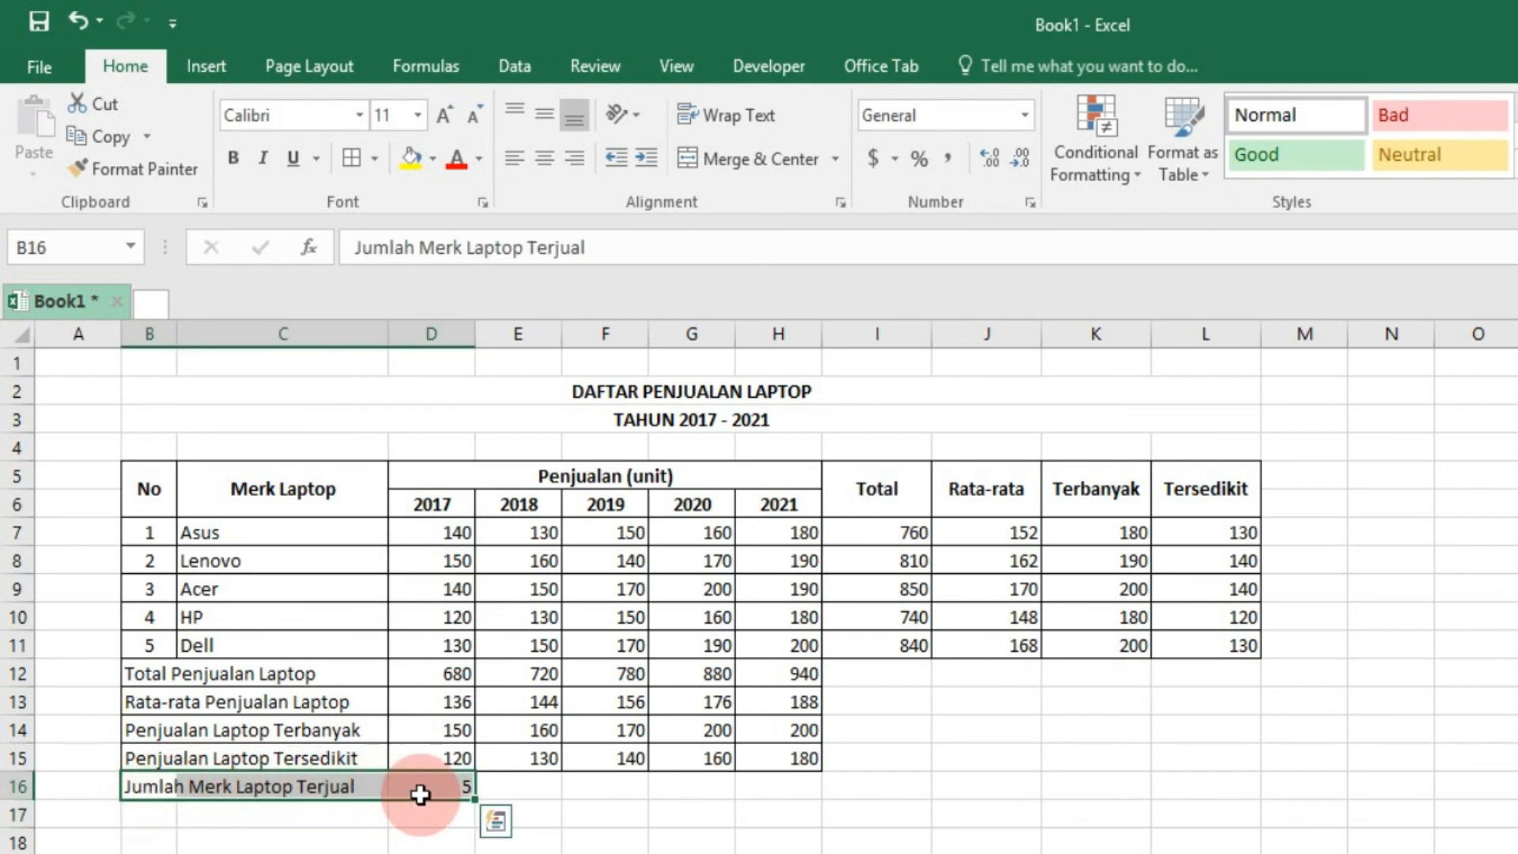
click(350, 158)
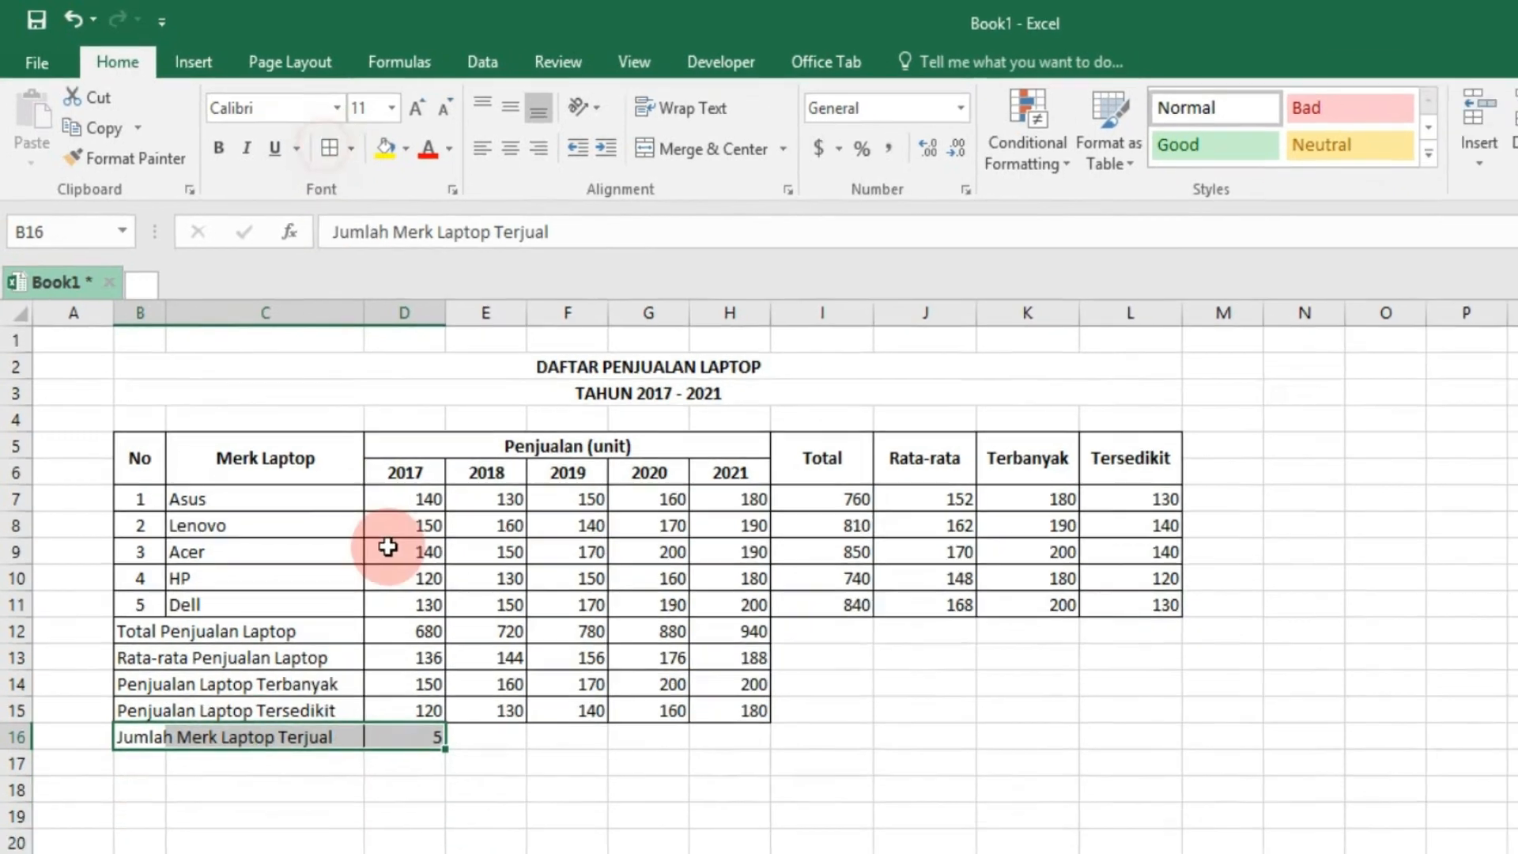
click(315, 680)
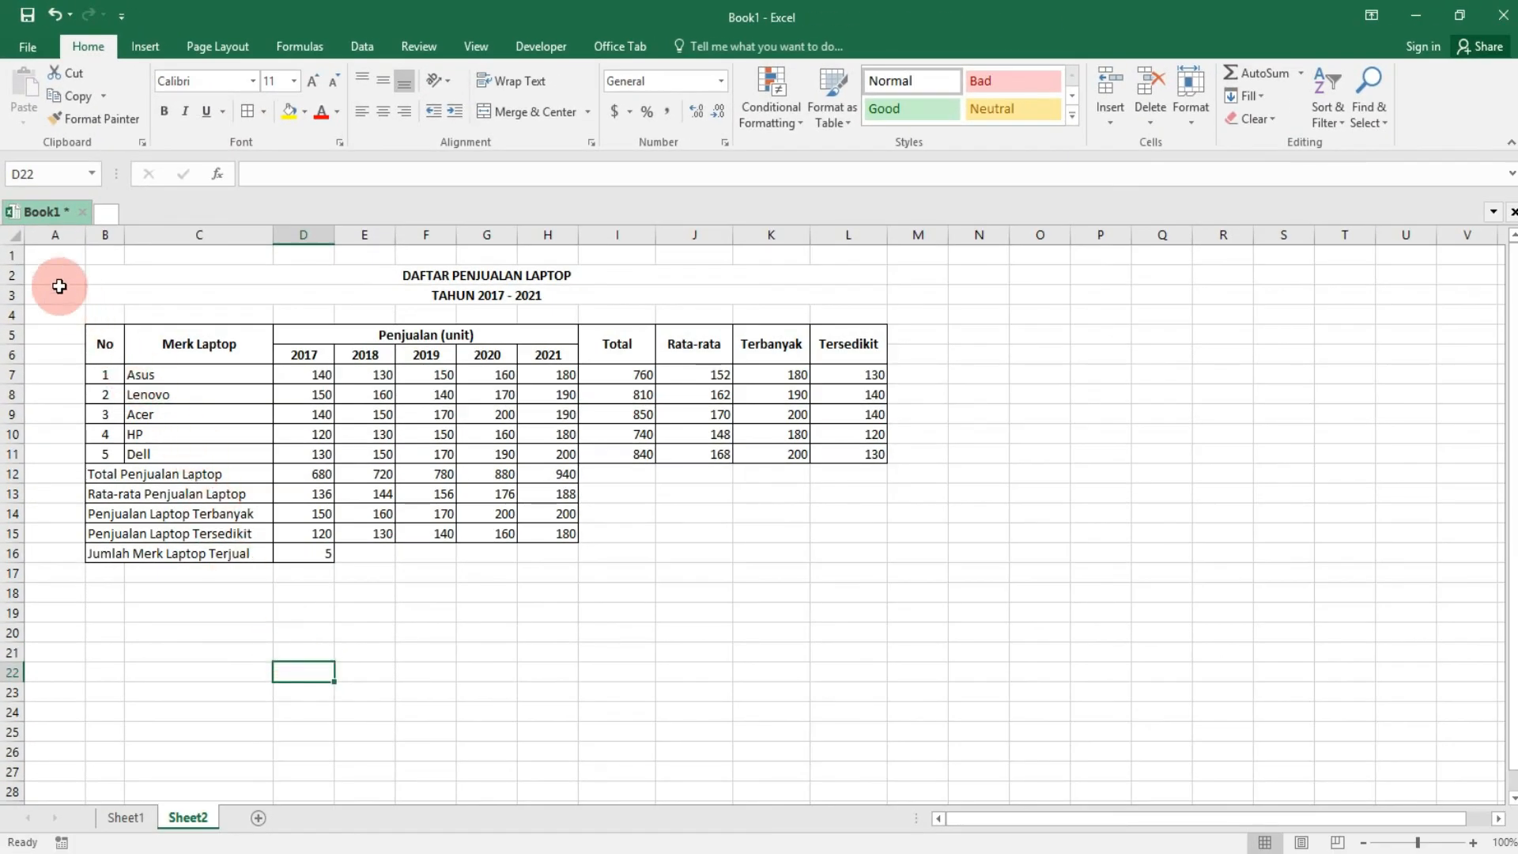
click(52, 276)
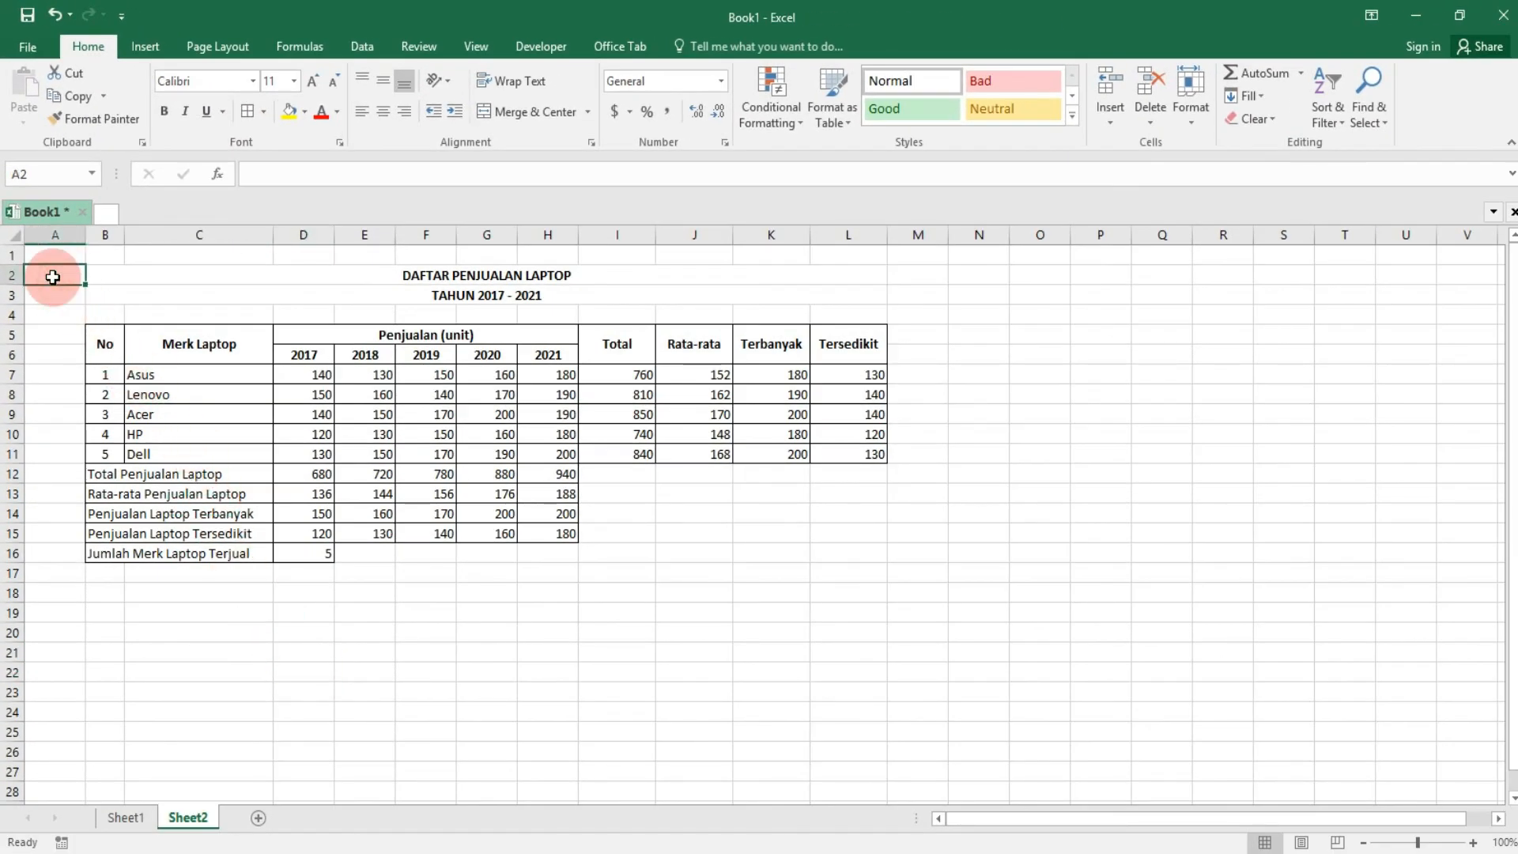